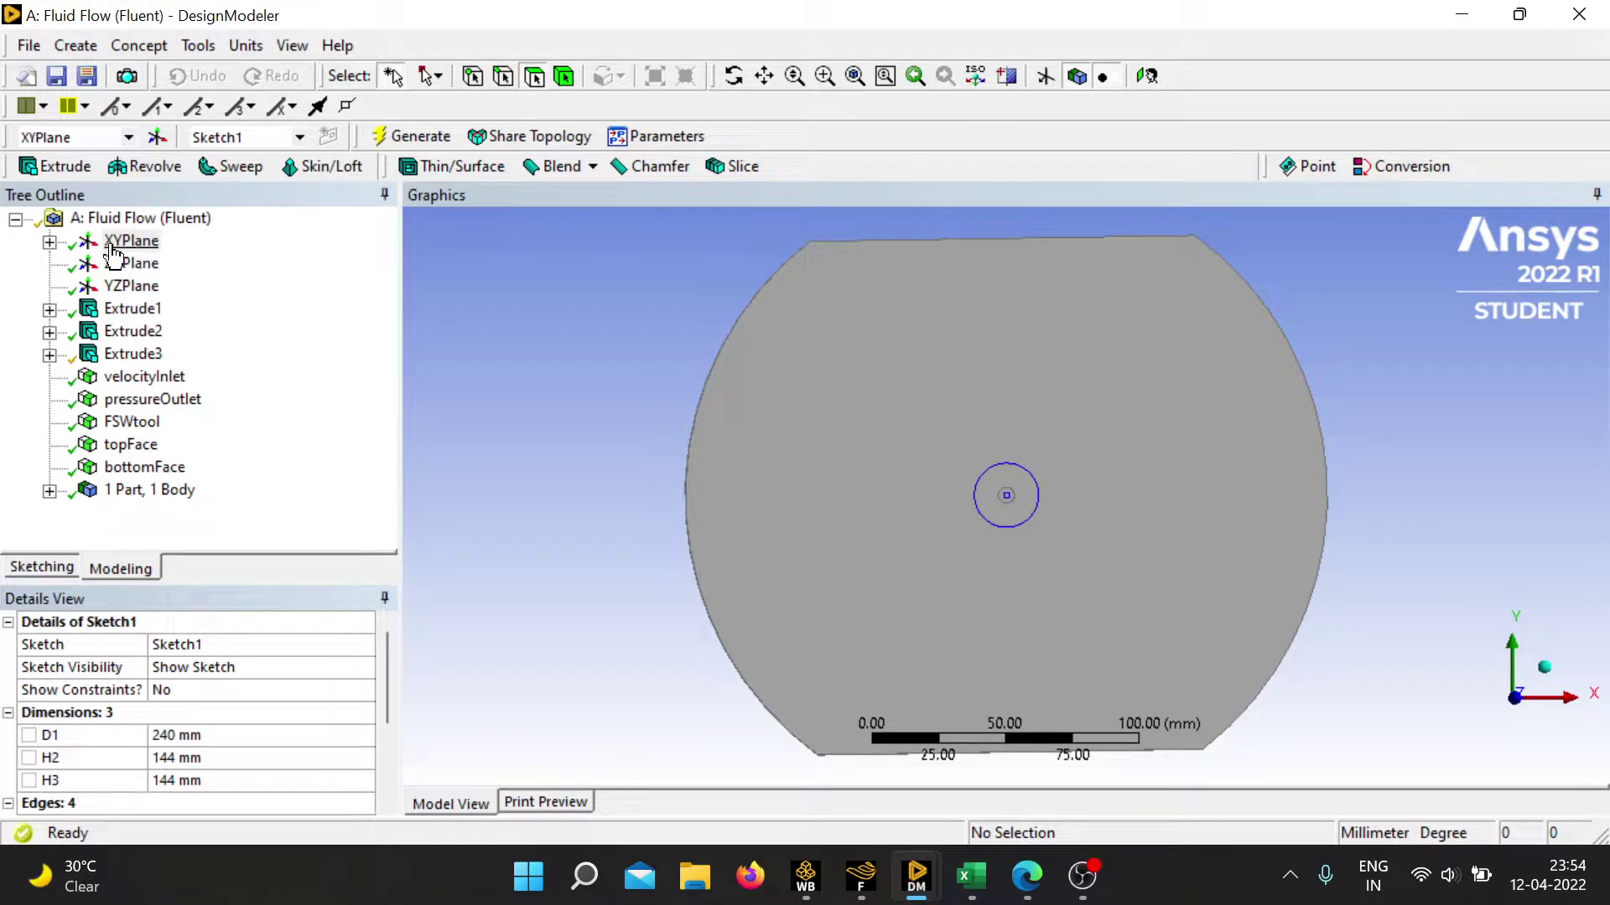
Expand XYPlane's sketches and examine Sketch2, the small circle at the plate's centre, close up and against the whole plate.
click(49, 242)
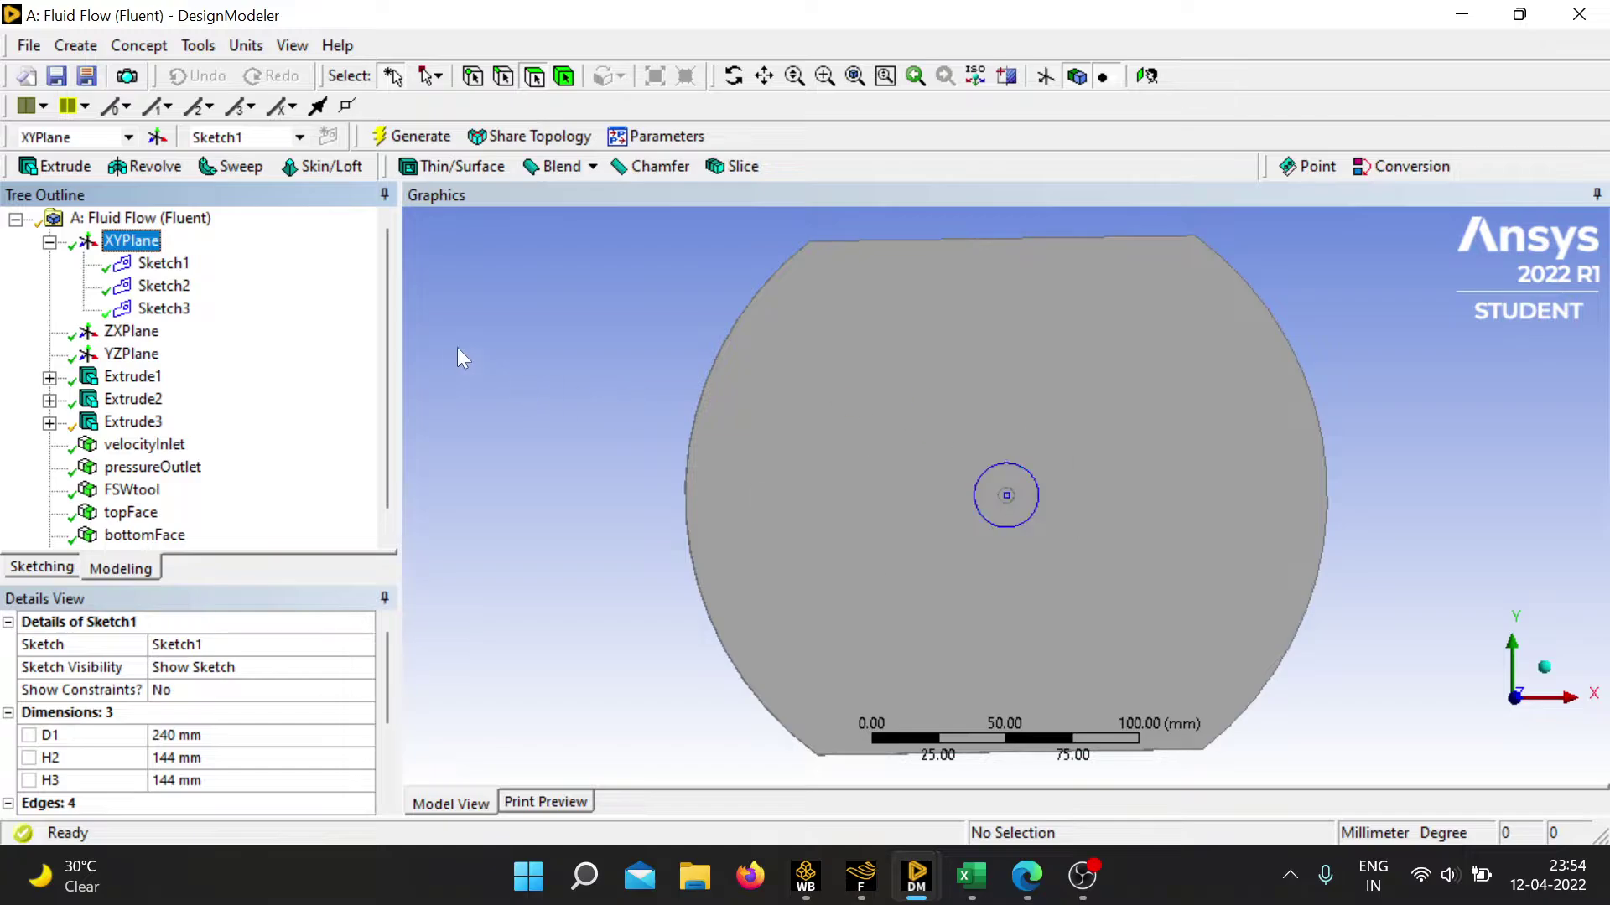
click(165, 286)
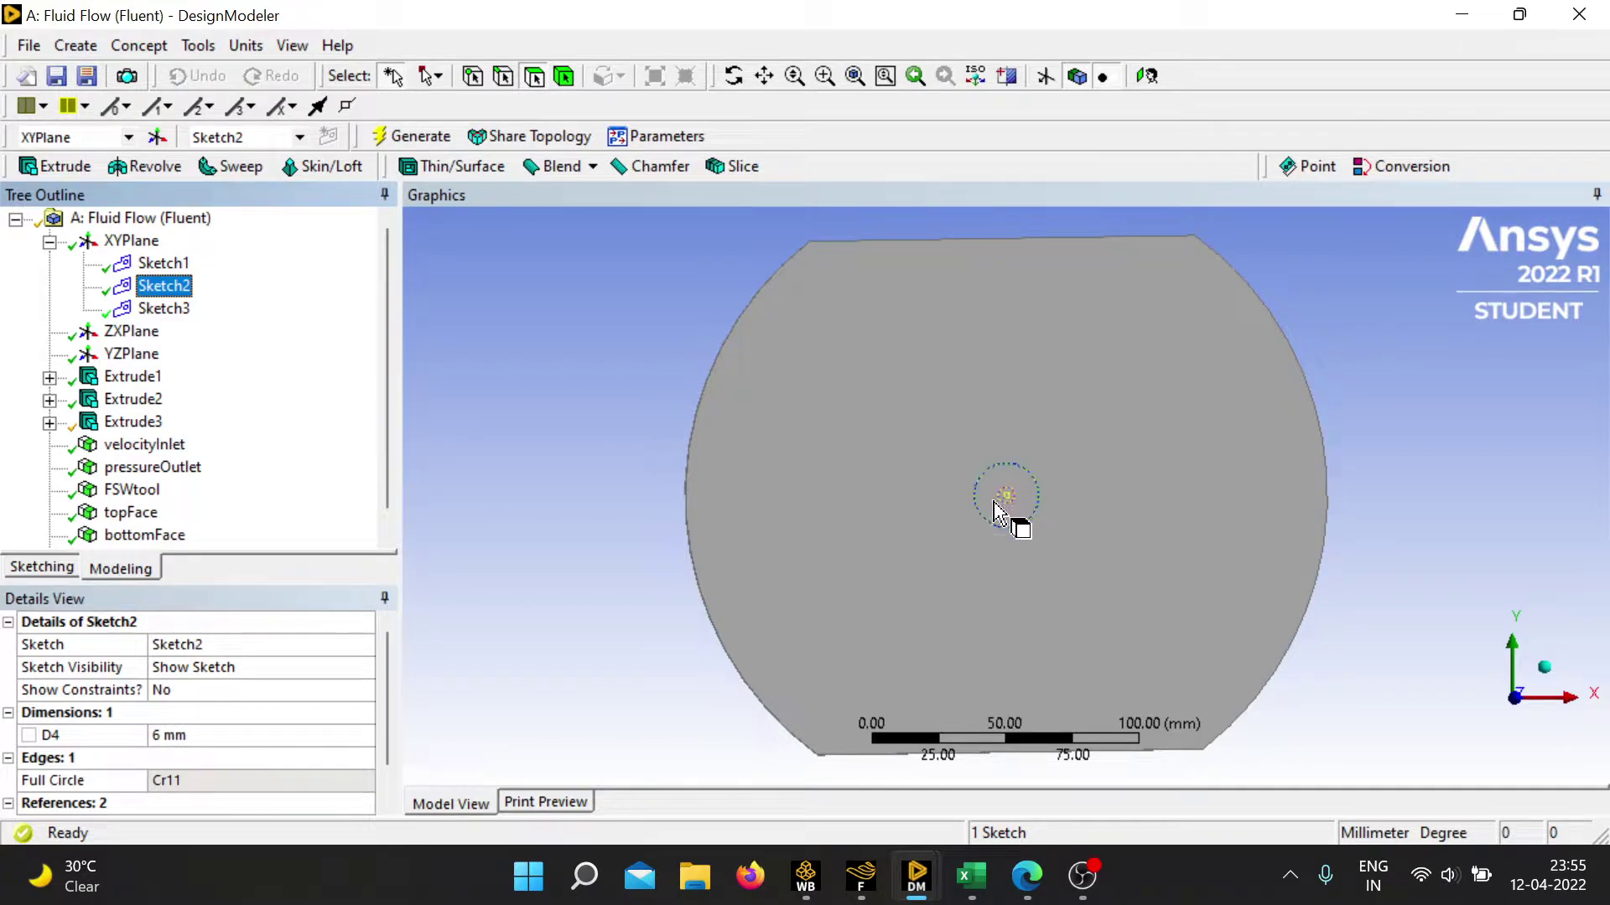
scroll(1053, 525, up, 5)
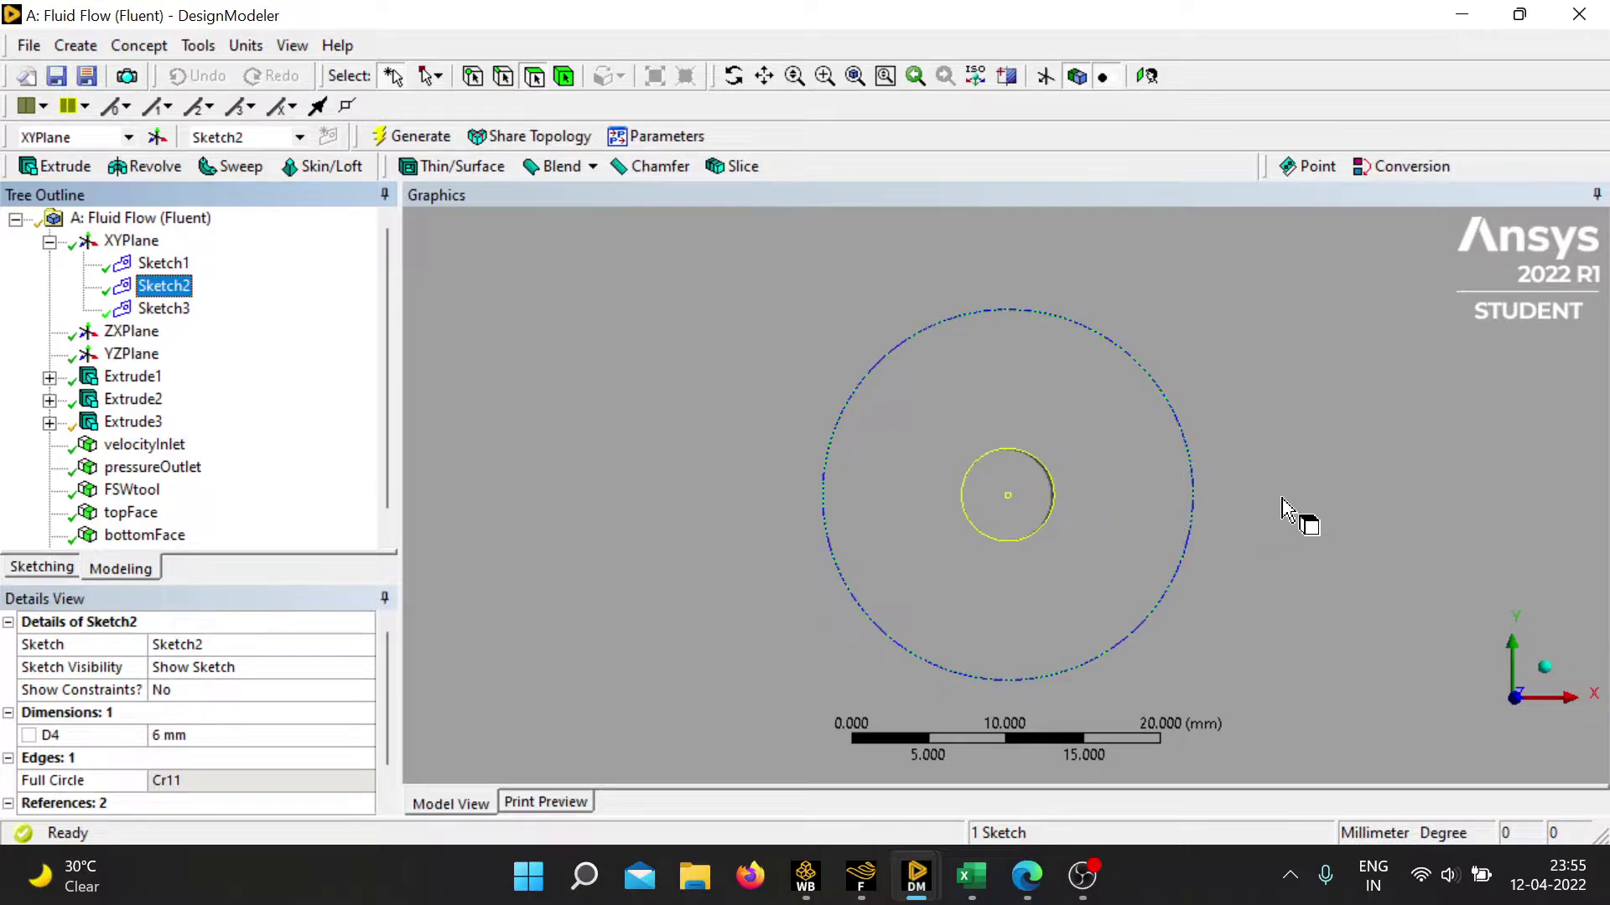
scroll(1282, 510, down, 1)
scroll(1262, 503, down, 1)
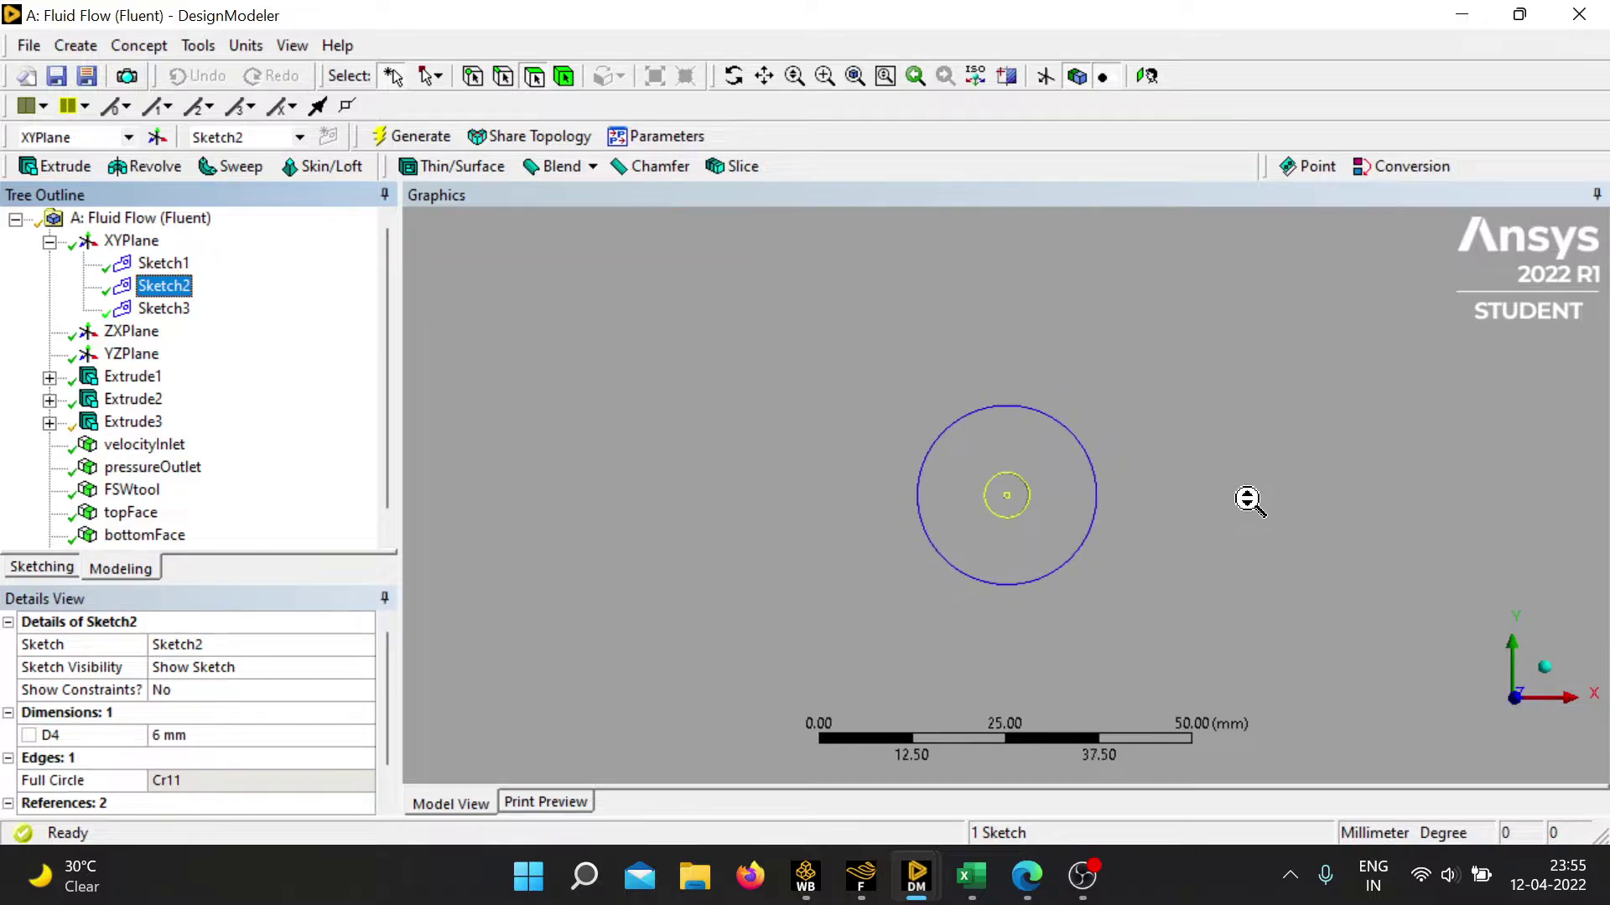
scroll(1250, 499, down, 3)
scroll(1170, 427, down, 1)
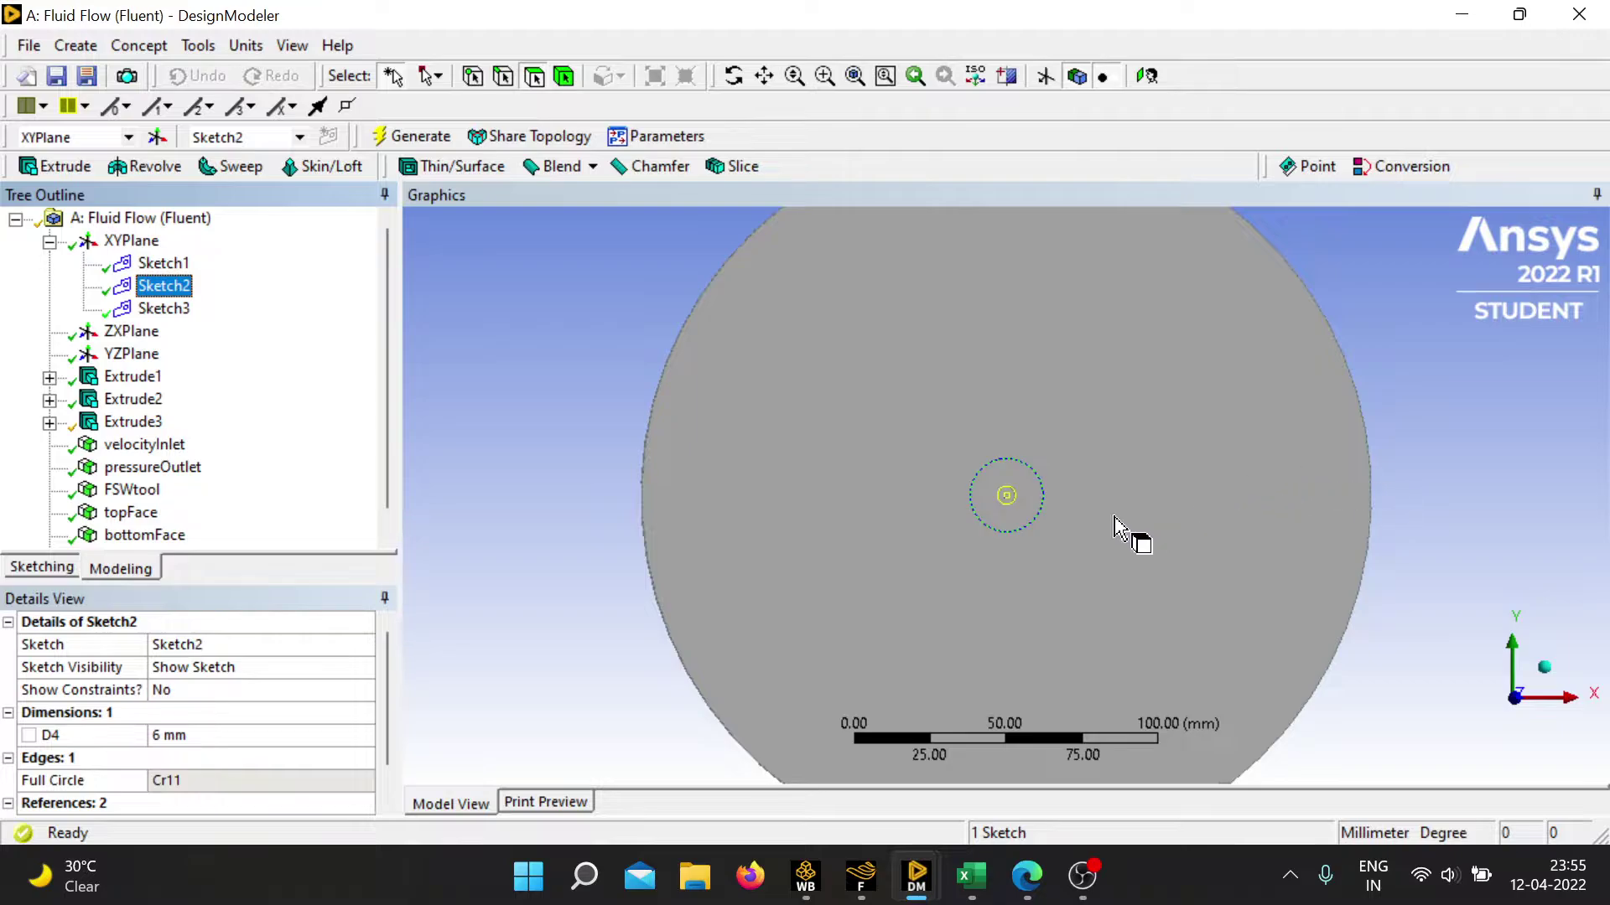
scroll(1044, 539, up, 5)
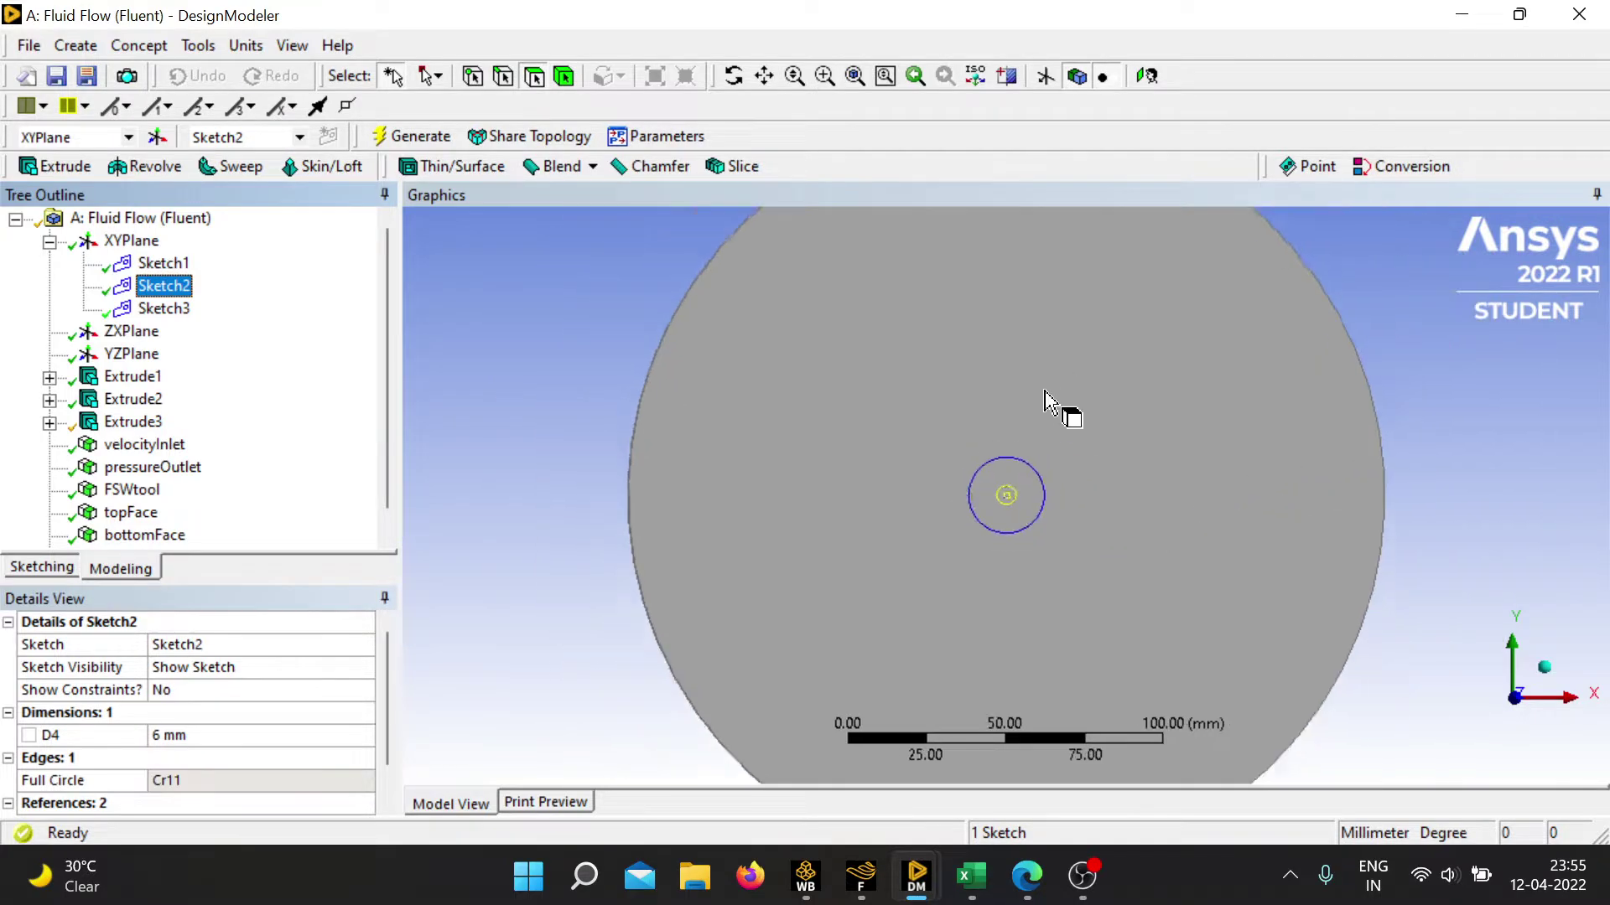
scroll(1008, 495, down, 4)
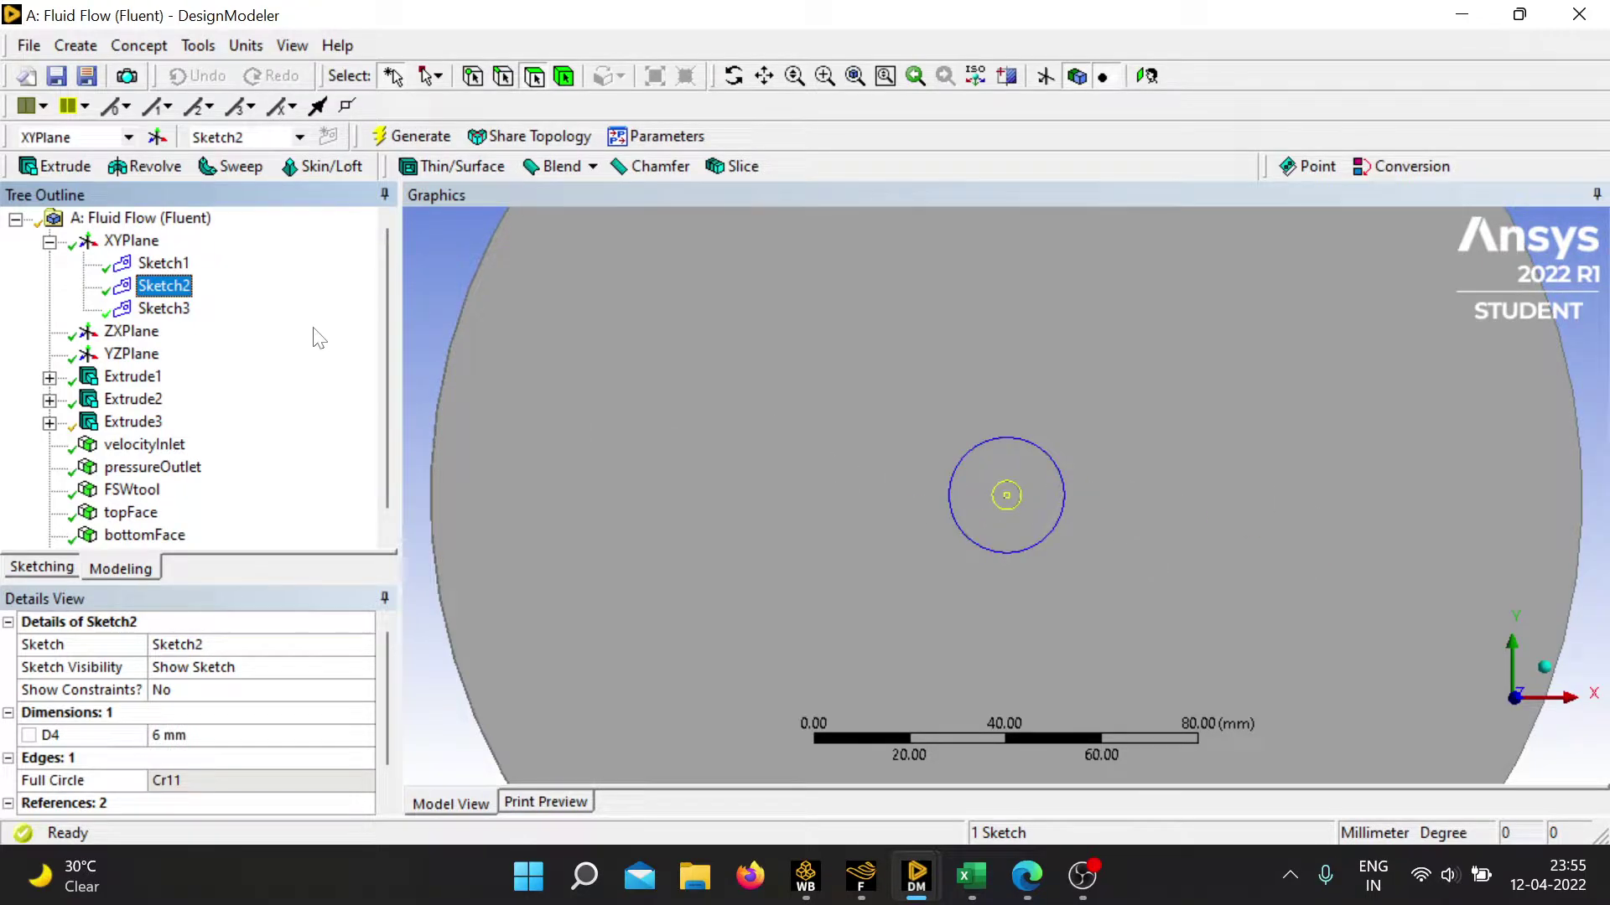
scroll(1128, 515, down, 1)
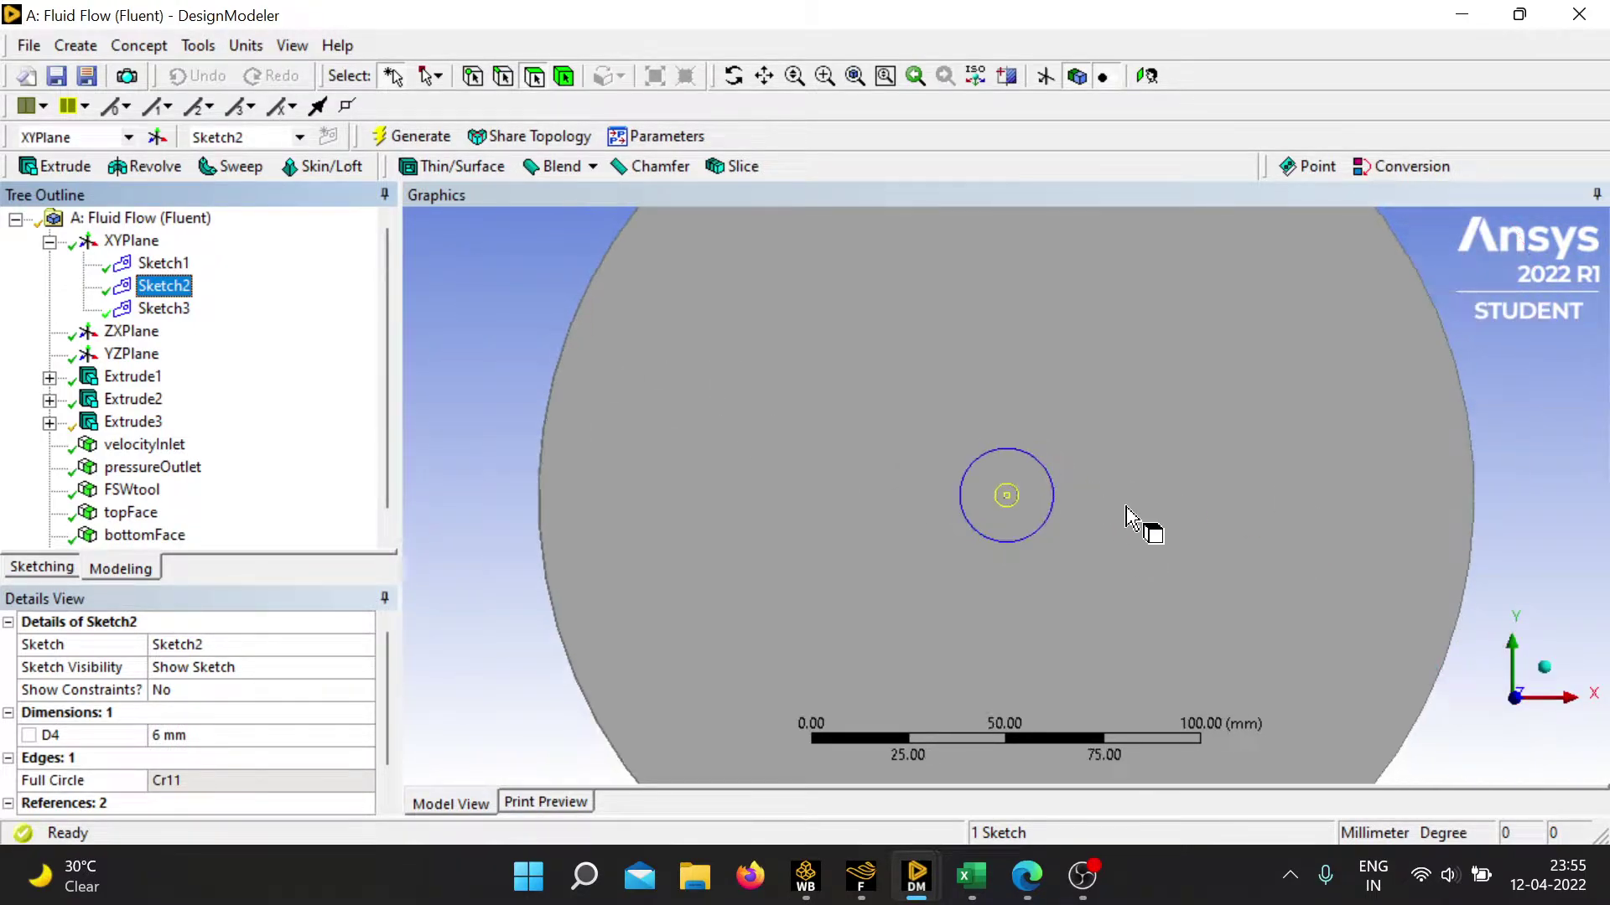
scroll(1128, 444, up, 5)
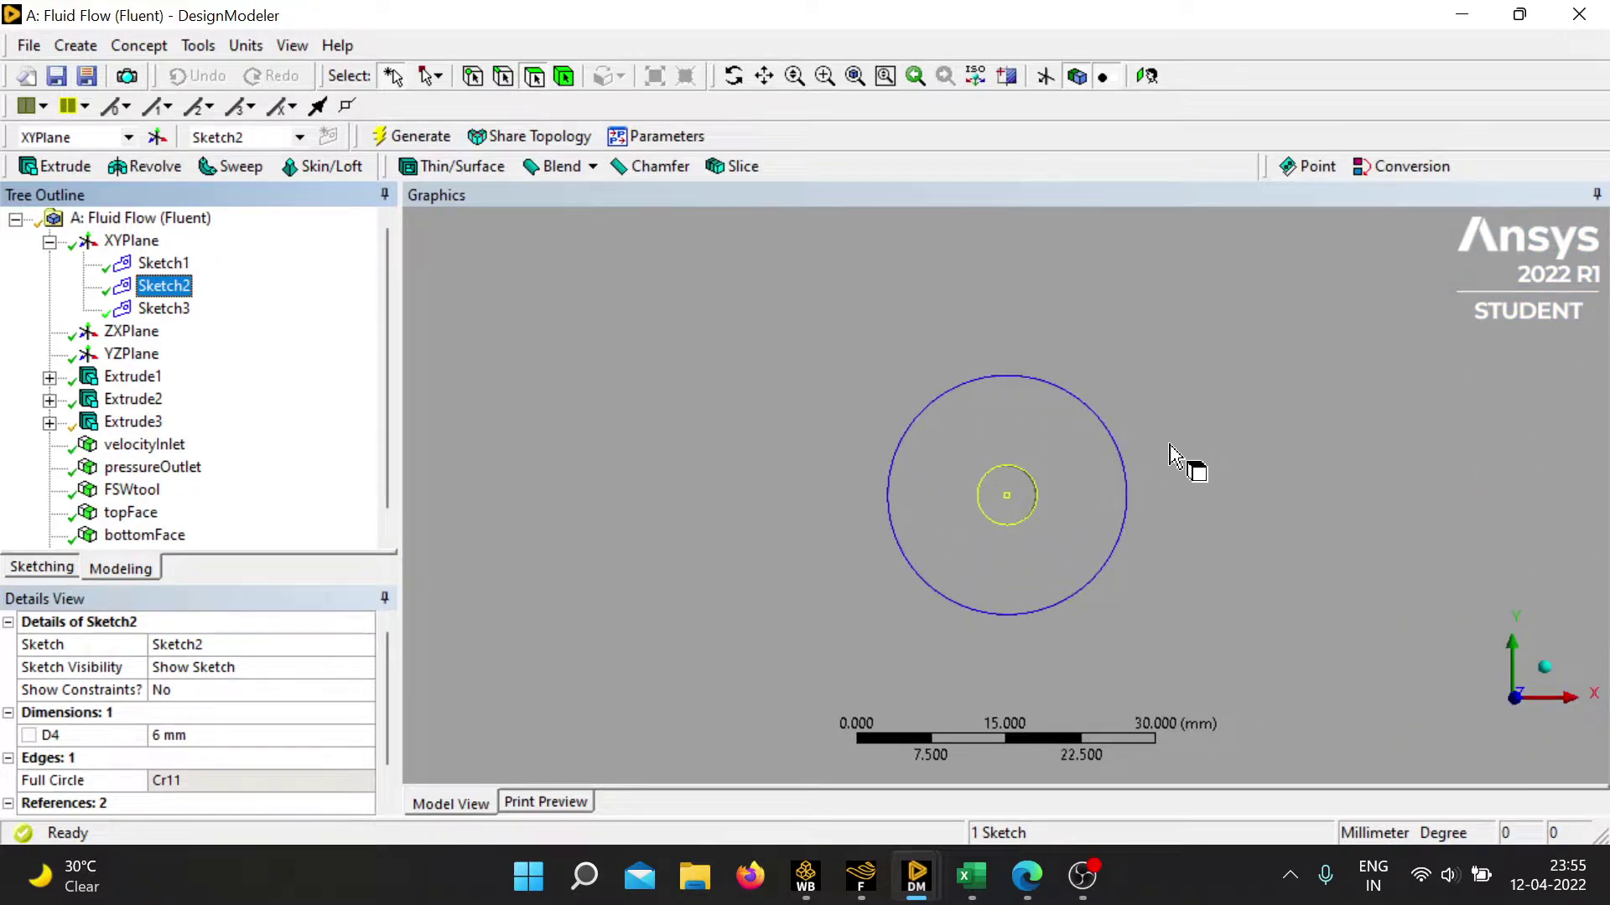
scroll(1153, 466, up, 3)
scroll(1213, 530, down, 1)
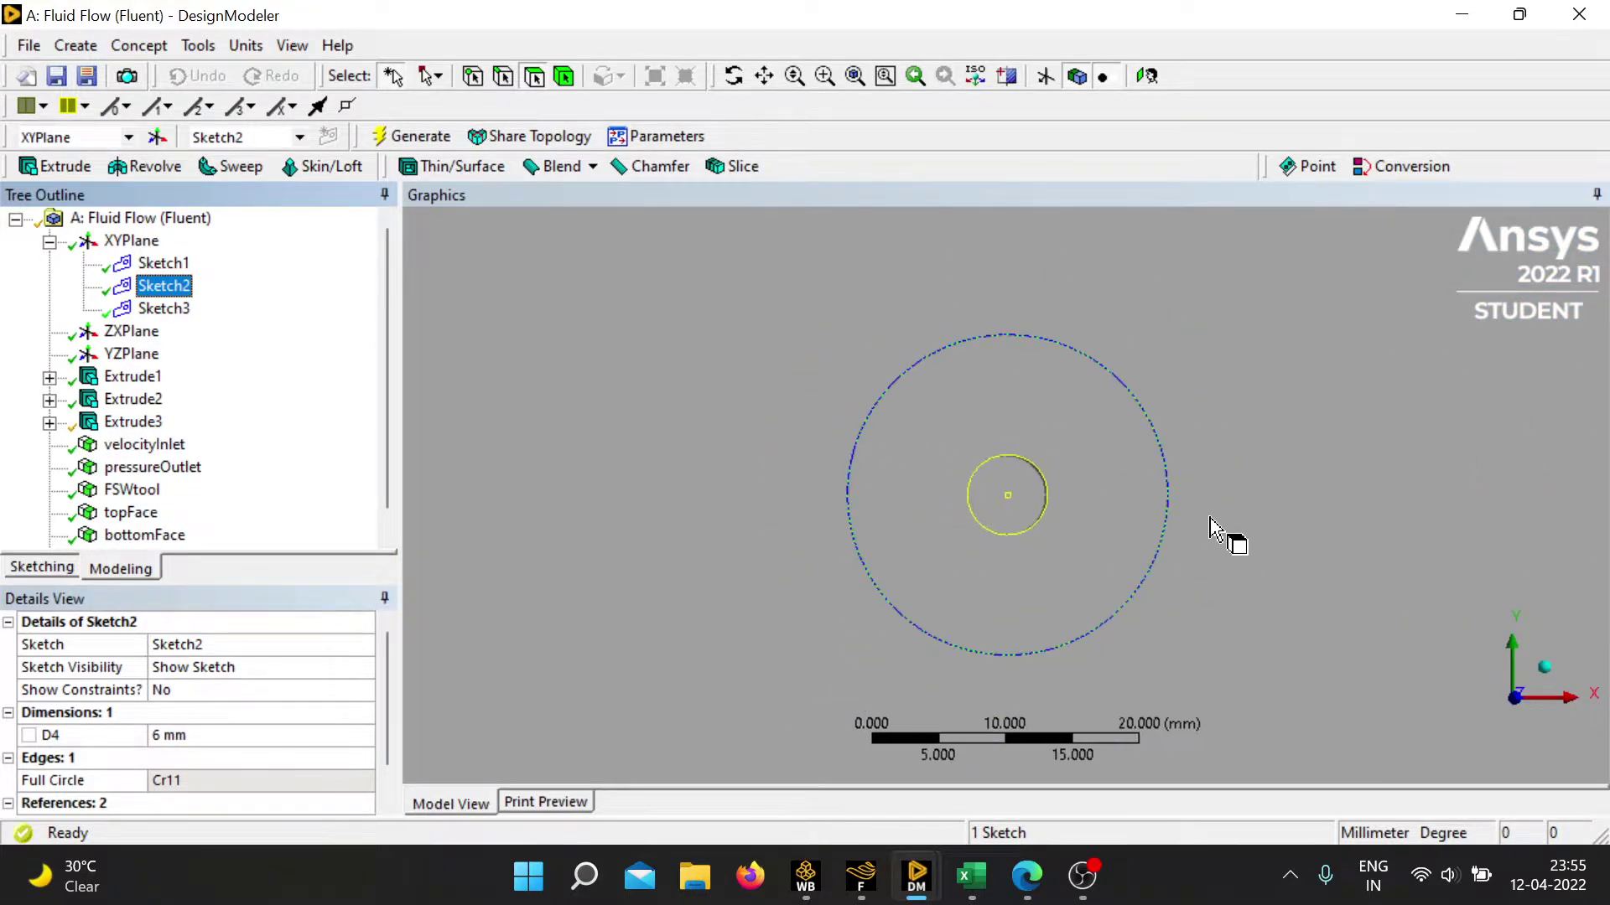
scroll(1224, 486, down, 7)
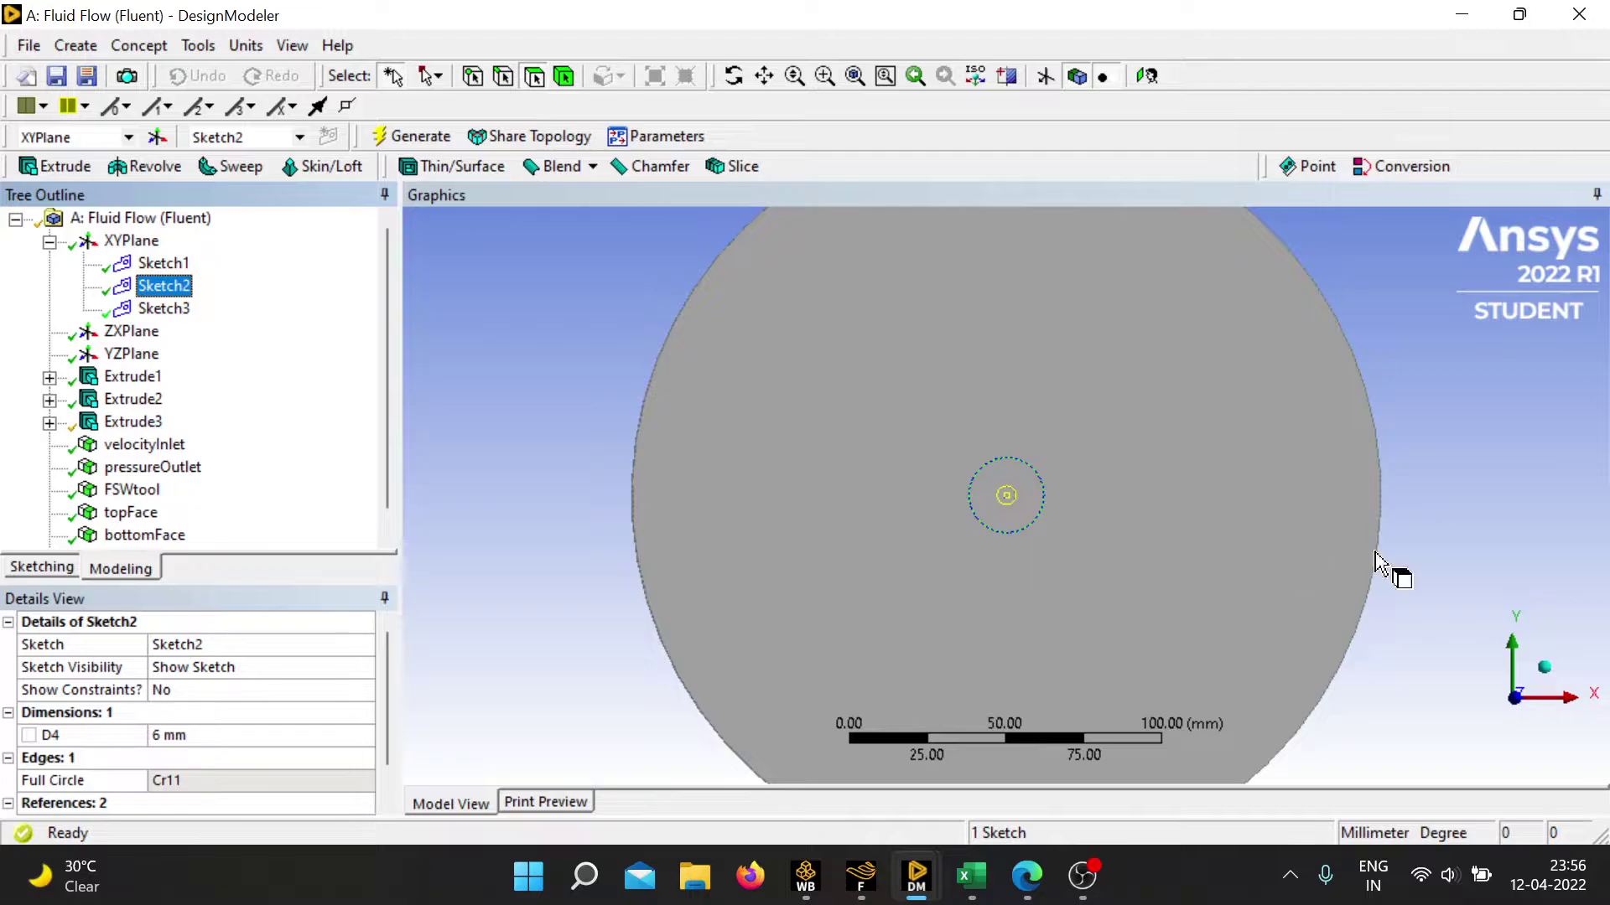
Inspect the small central hole in the plate from an isometric view.
click(1540, 667)
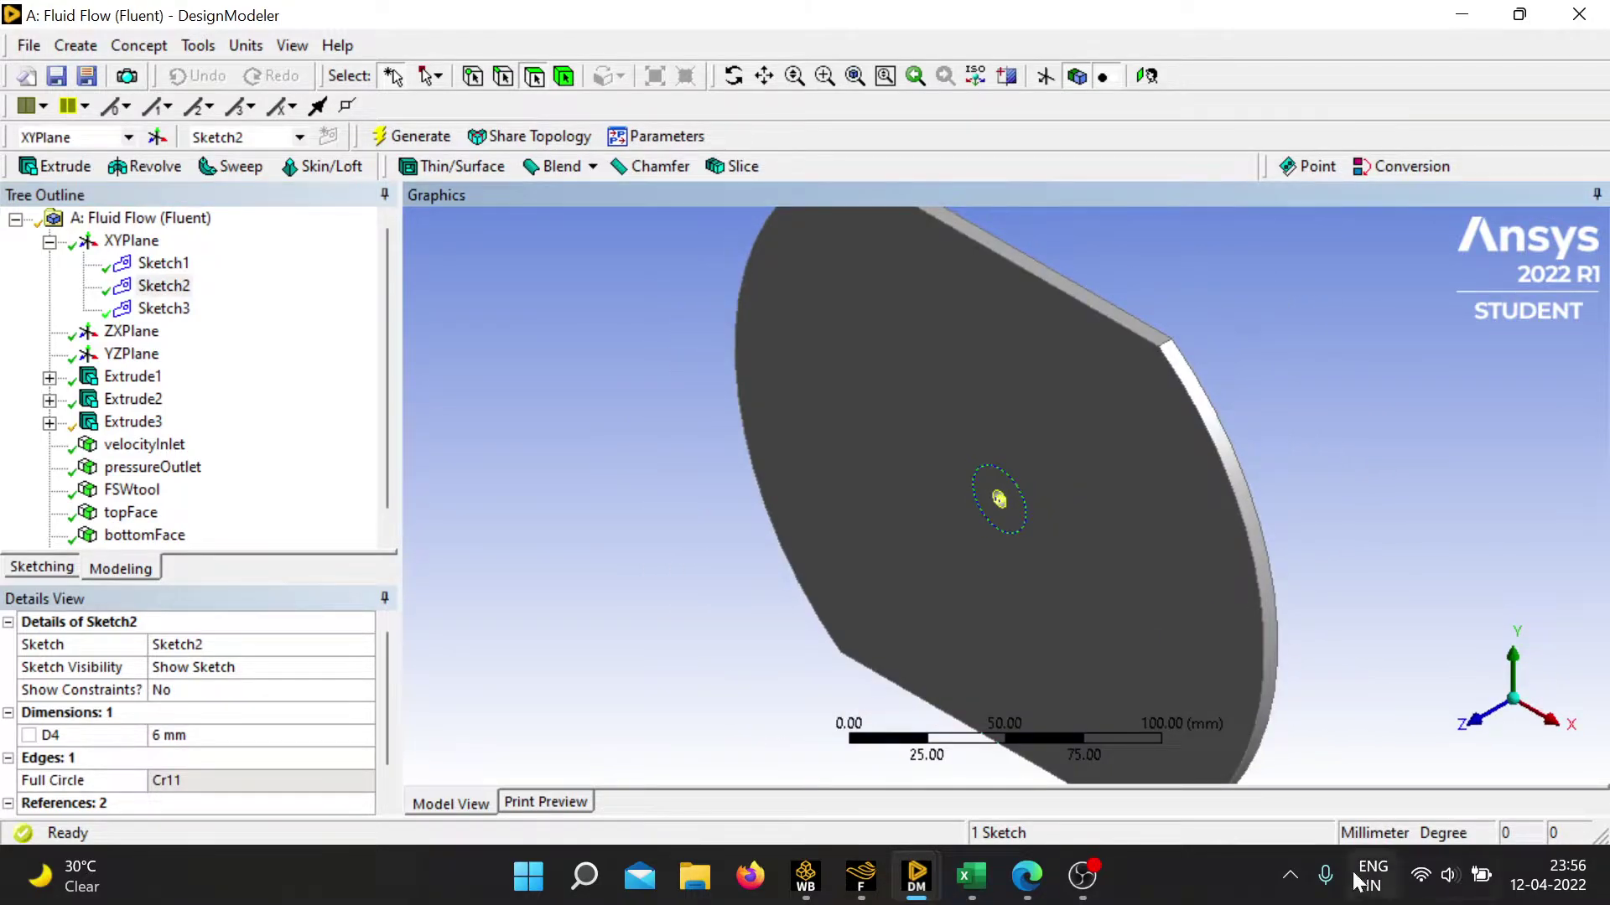
scroll(1014, 537, up, 10)
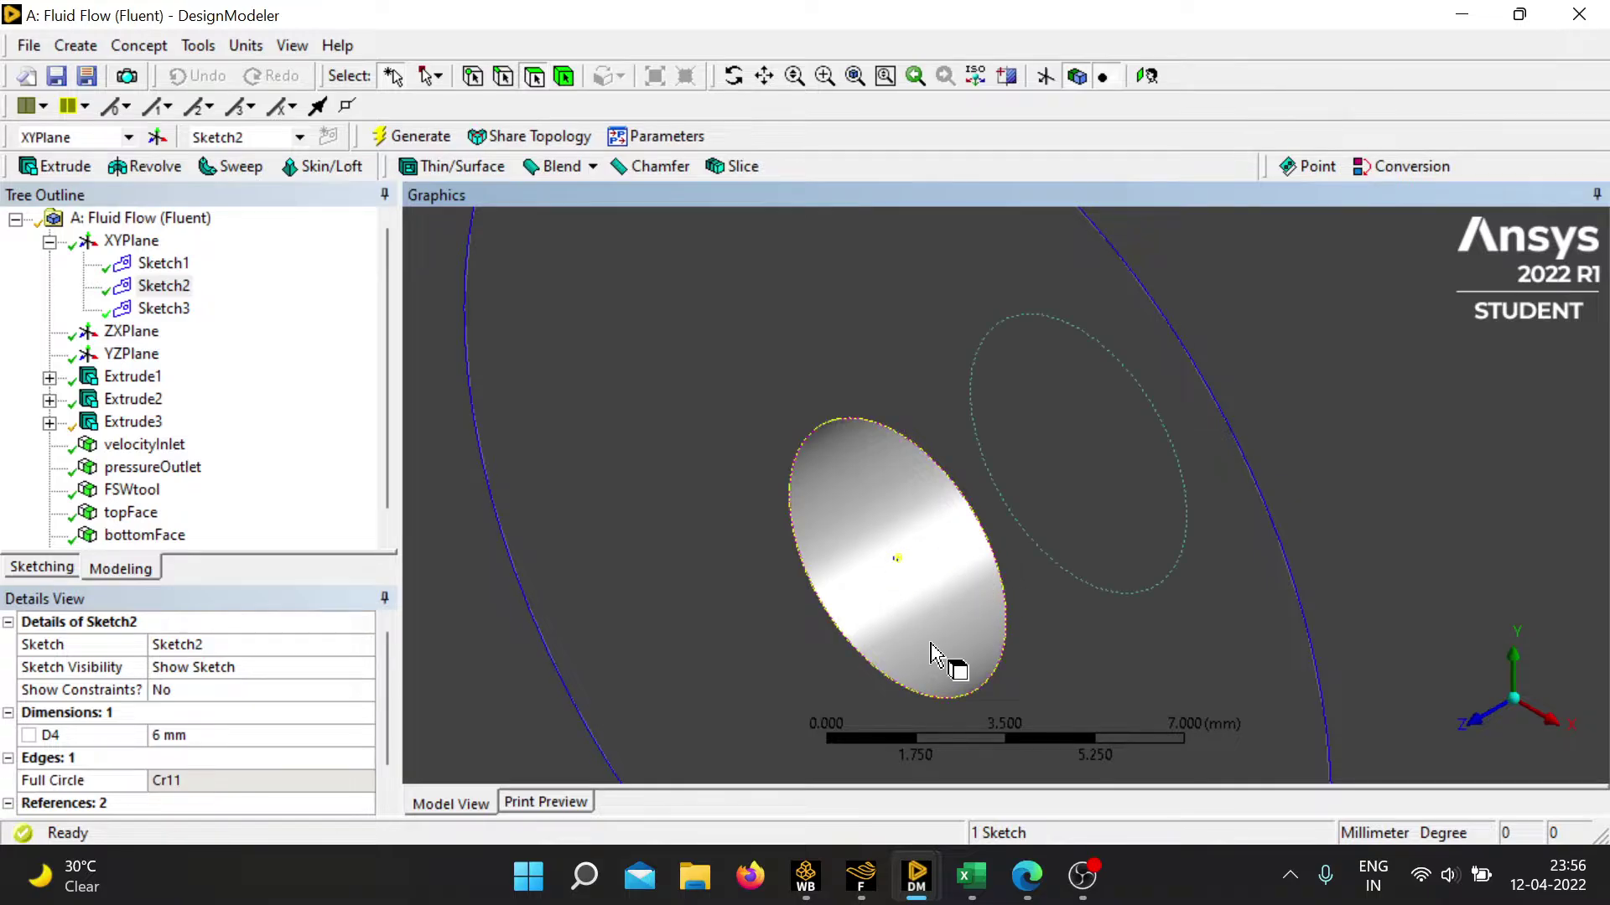
scroll(868, 582, down, 8)
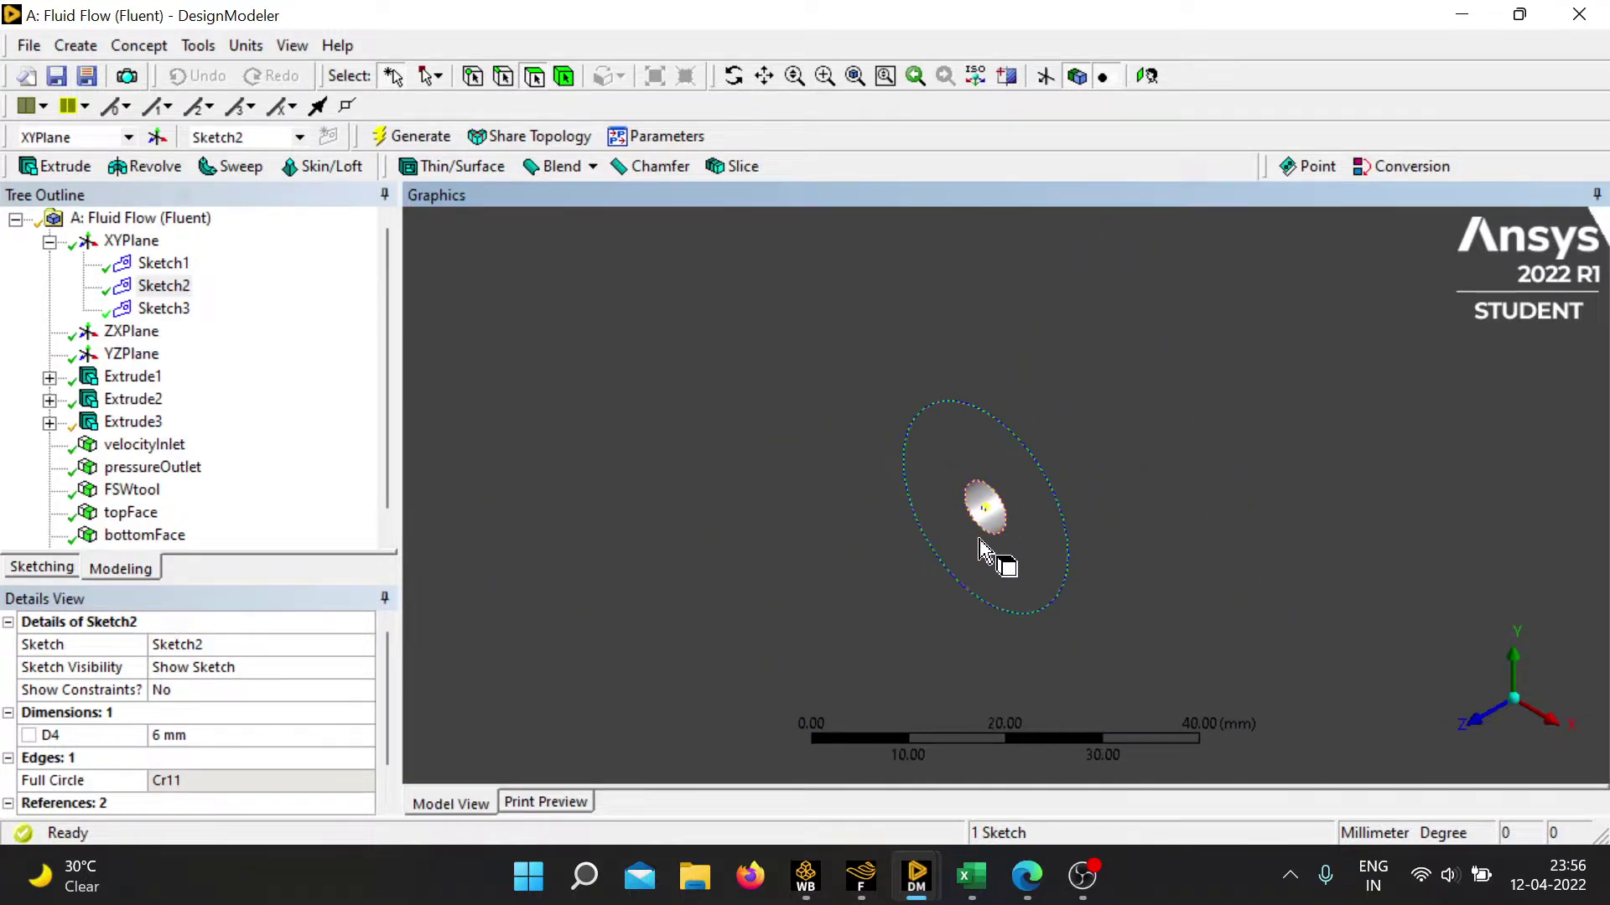
scroll(1017, 513, down, 2)
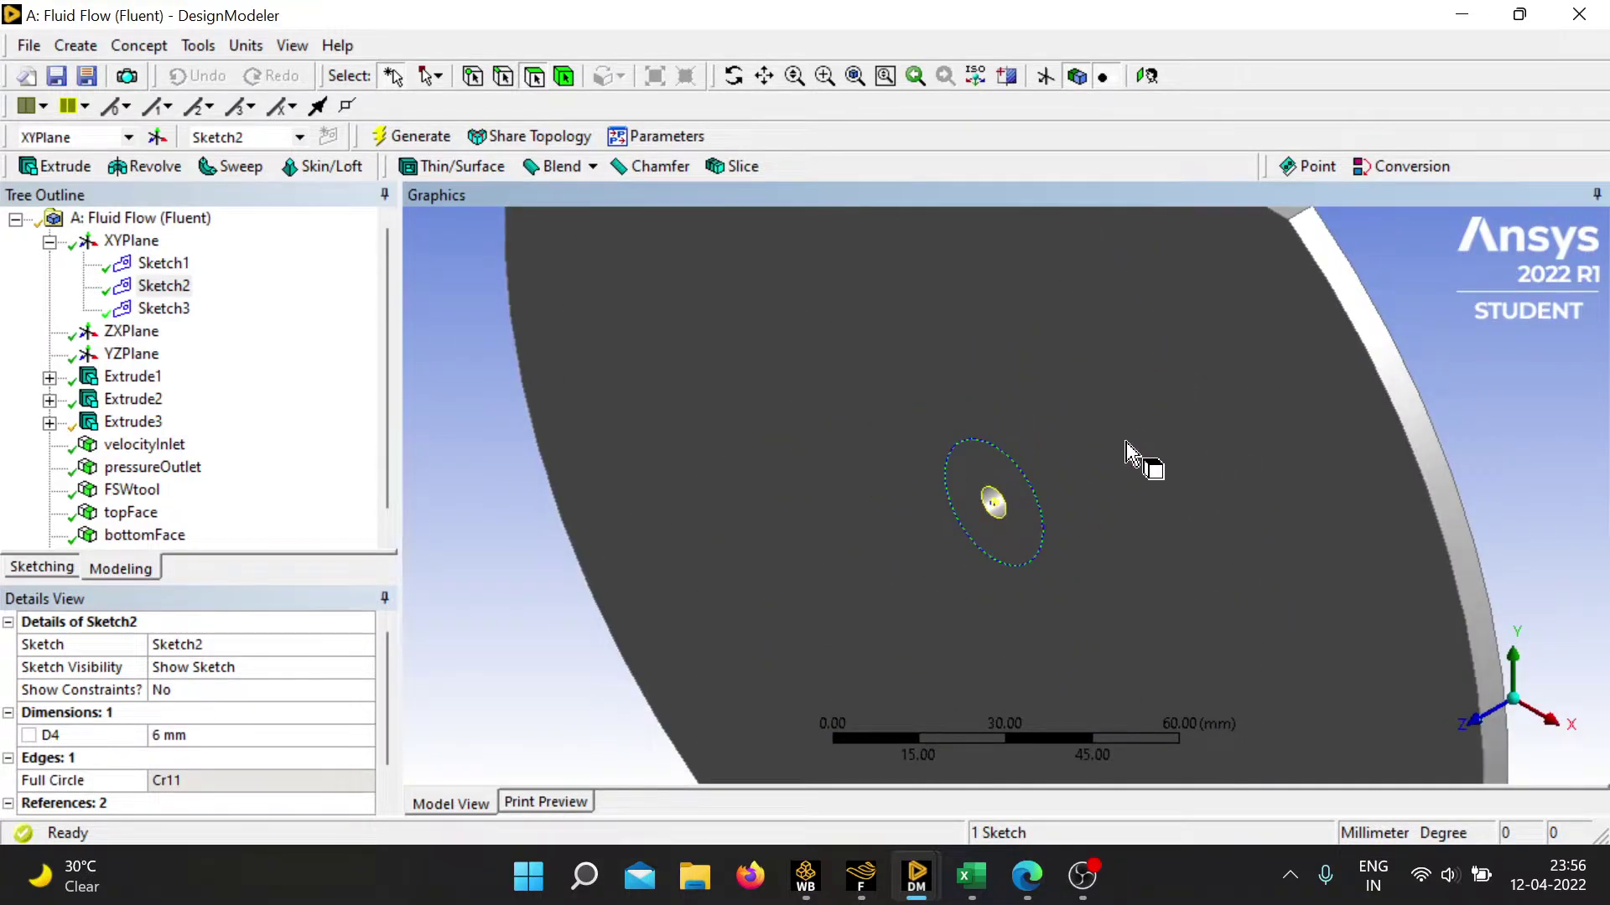
Examine Sketch3, the larger circle around the central hole, and its details.
click(164, 309)
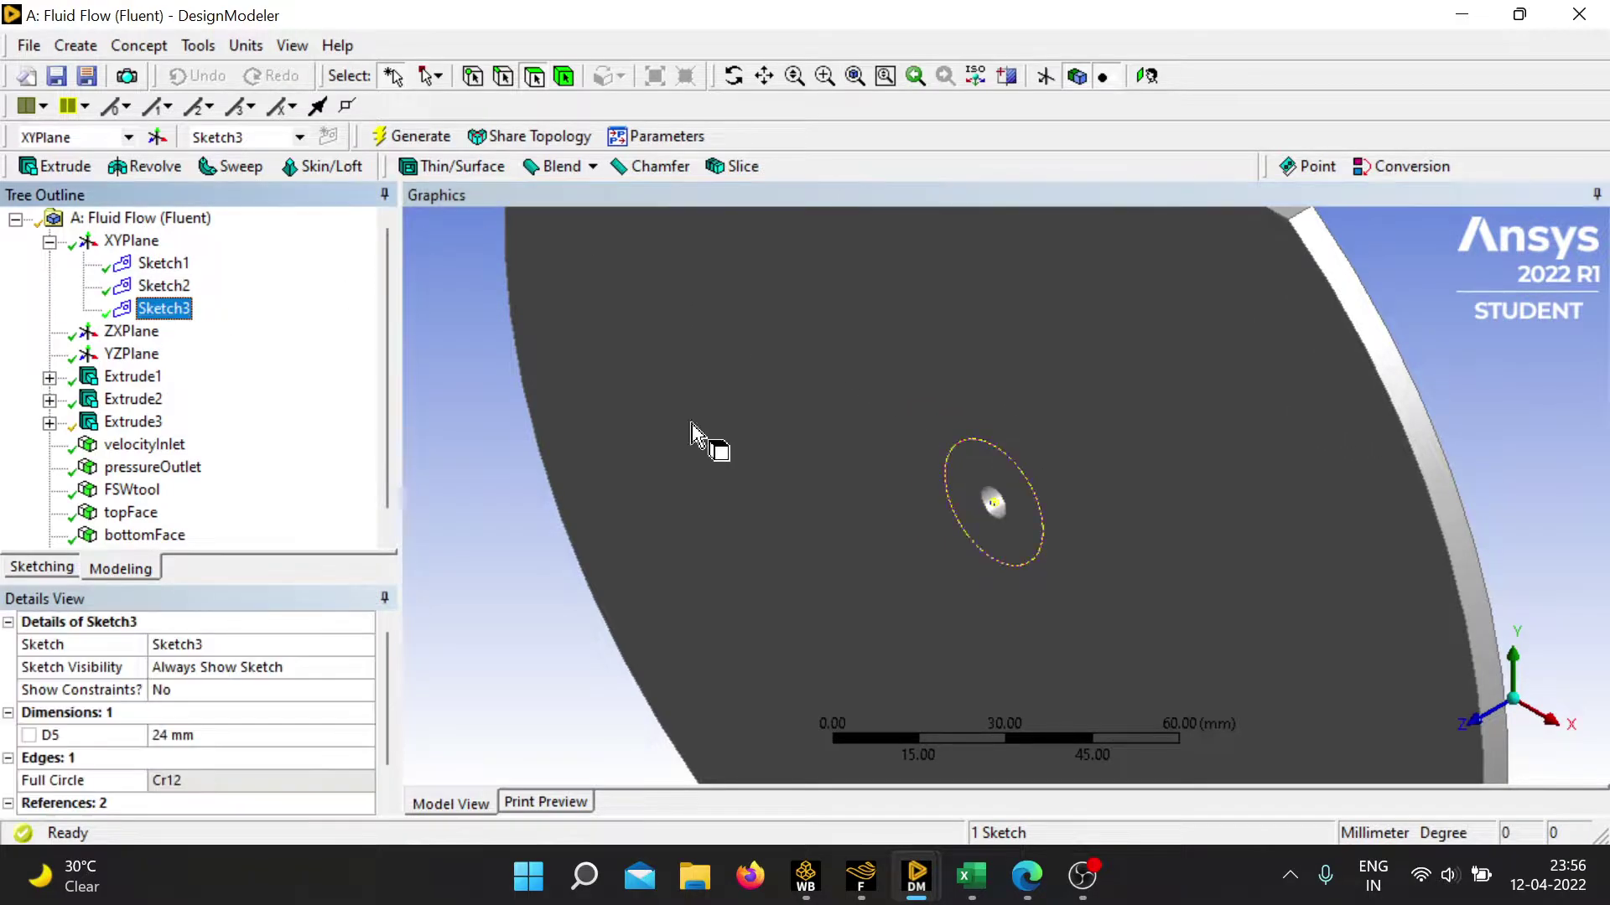
scroll(1042, 511, down, 2)
scroll(1042, 515, up, 8)
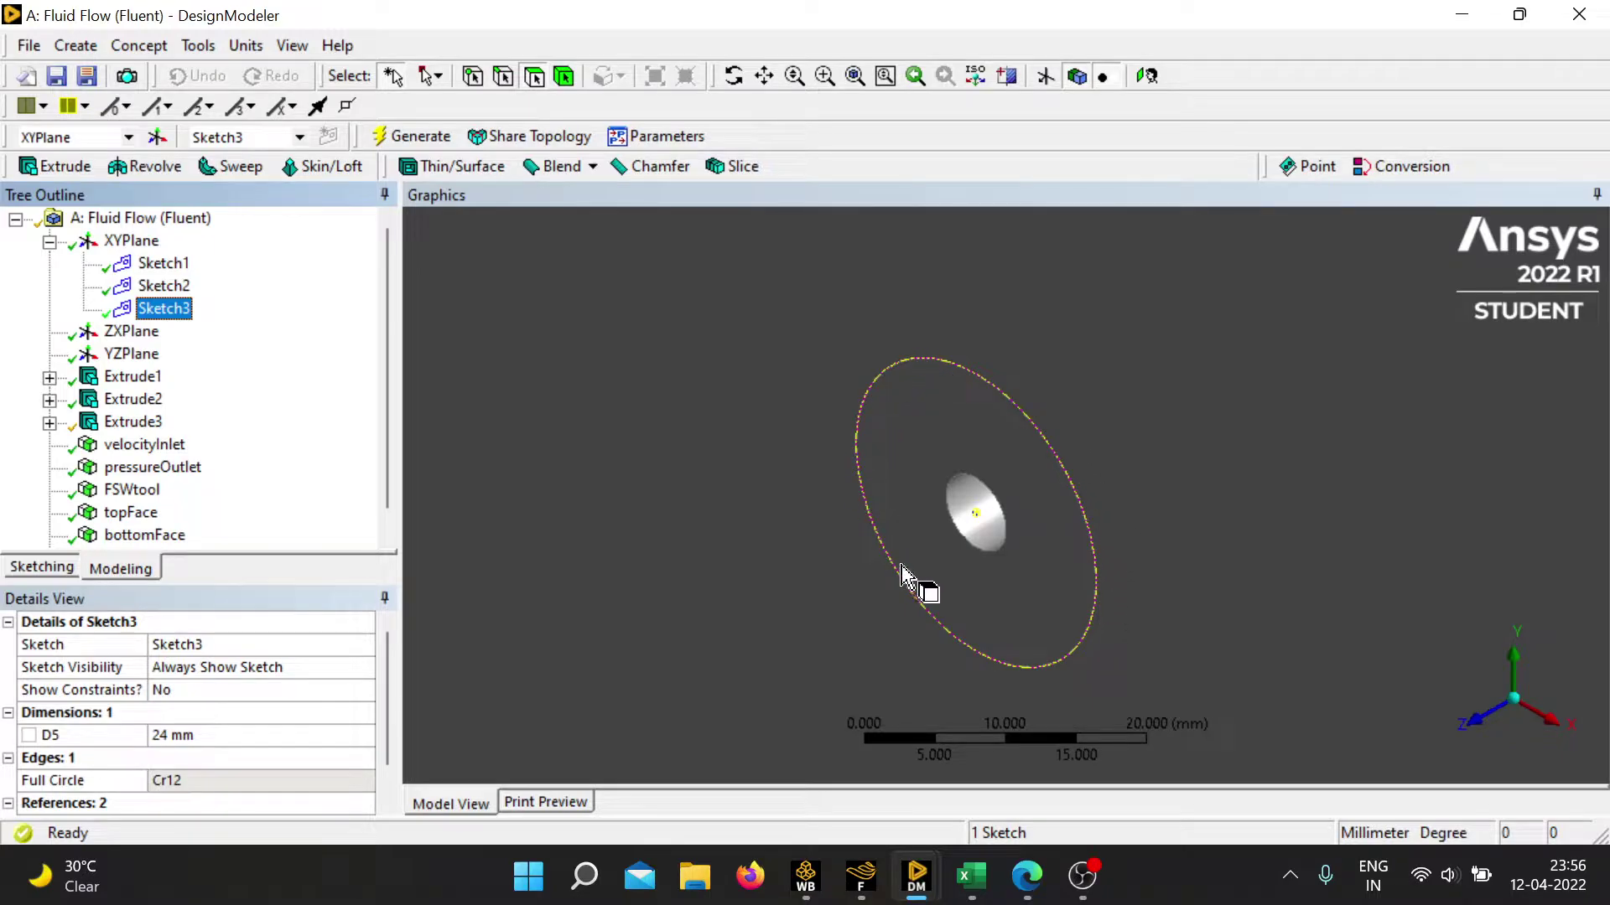
scroll(1019, 474, down, 2)
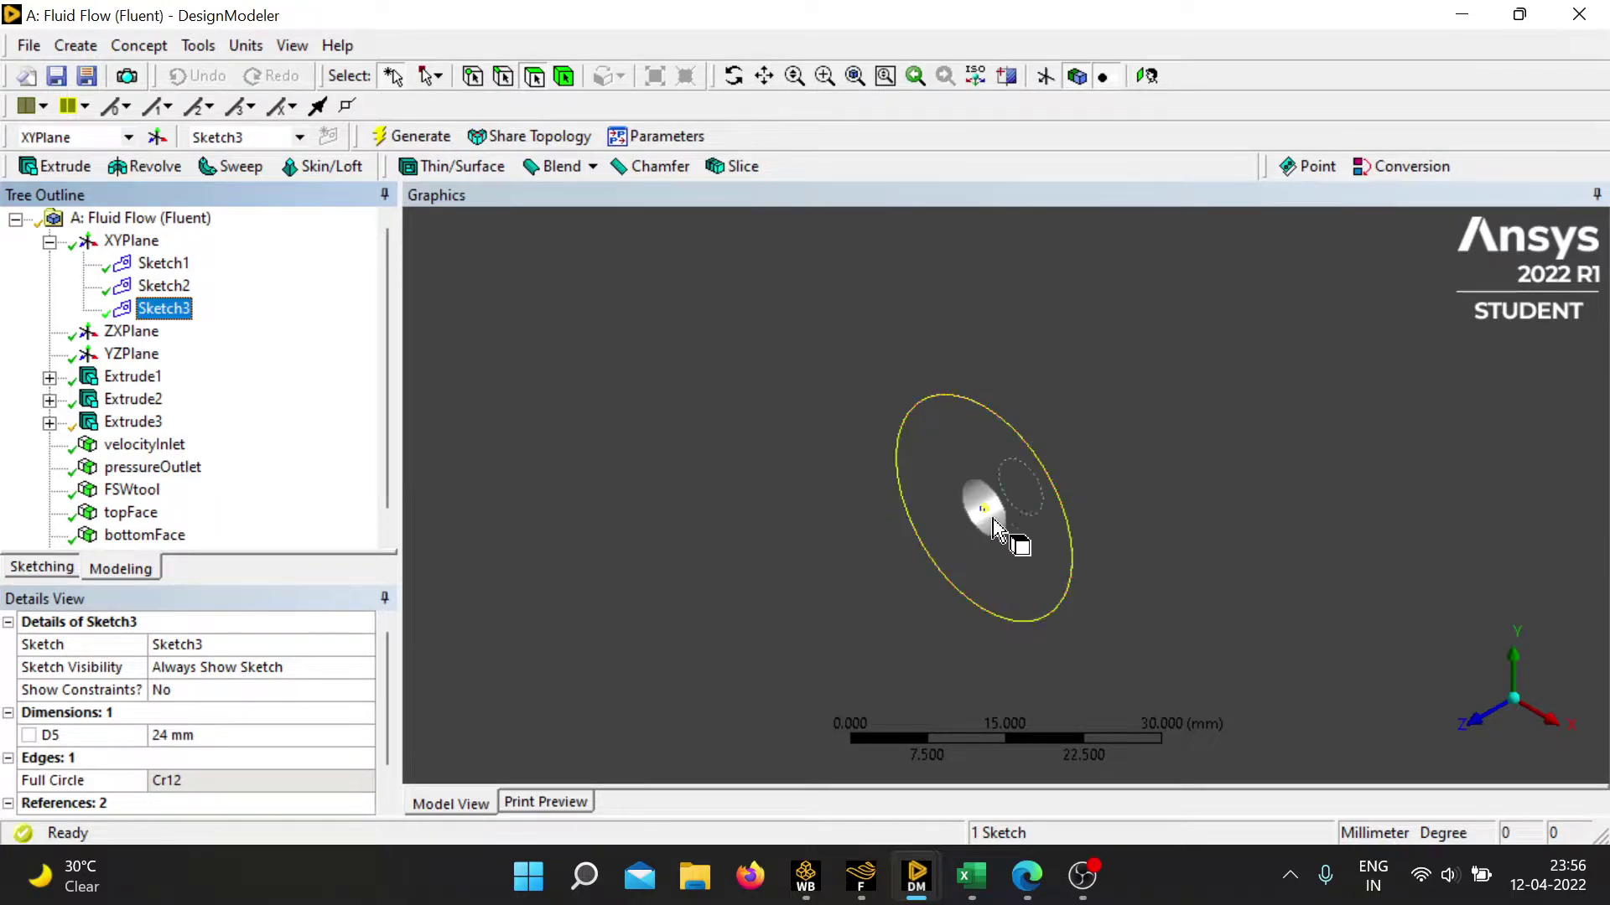
Compare the ring face around the central hole with the surrounding plate face, then clear the selection.
click(1035, 577)
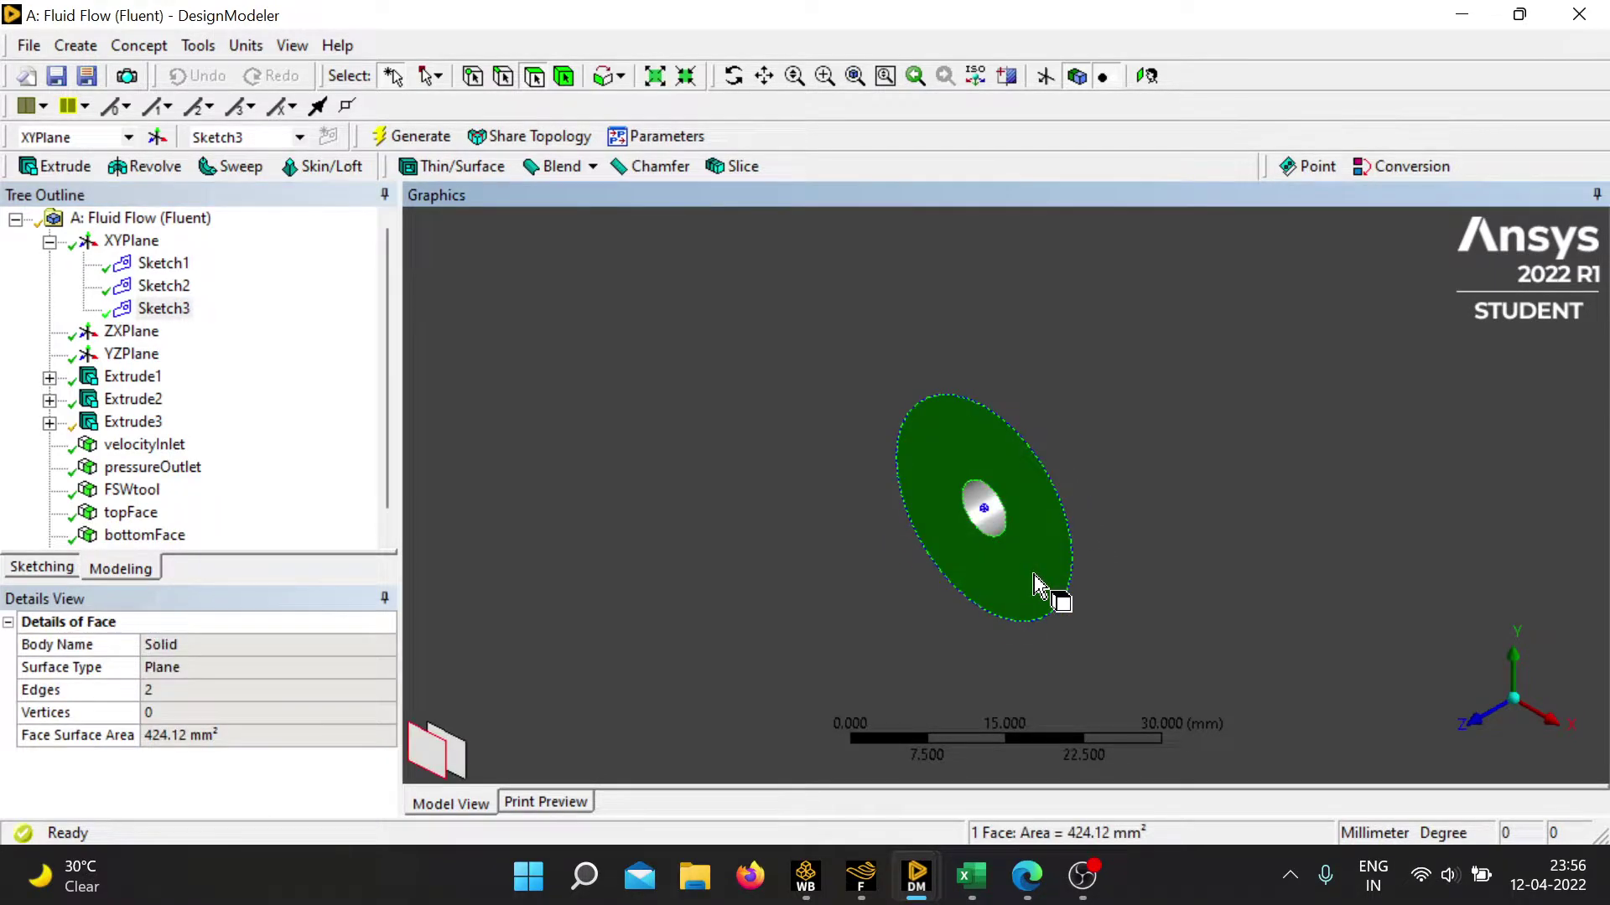
click(1178, 530)
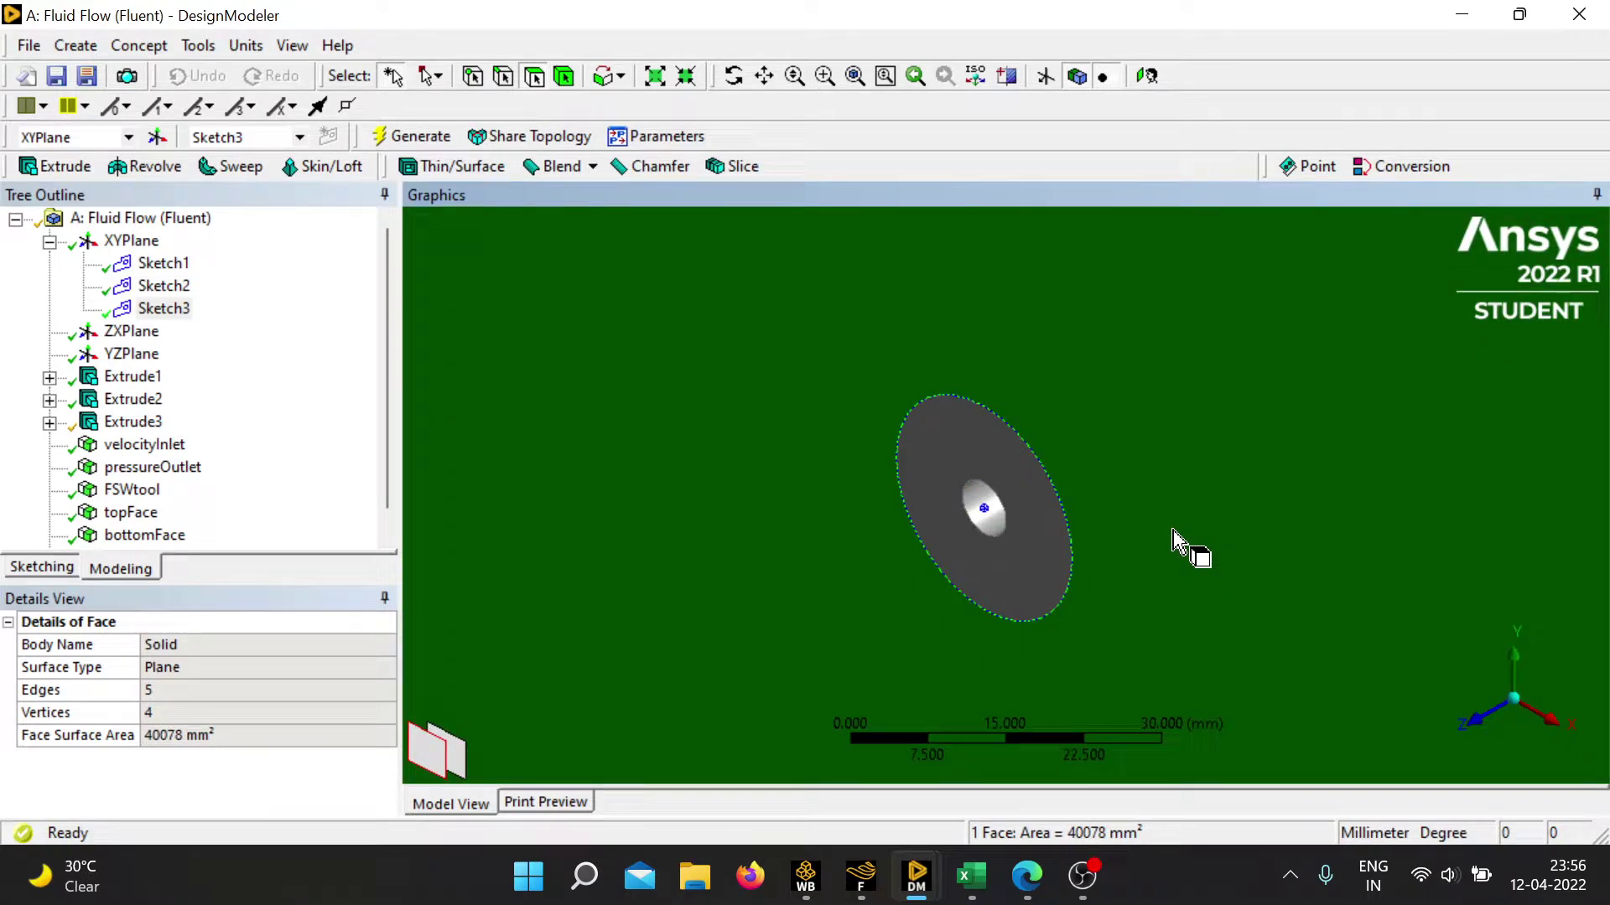
click(1050, 565)
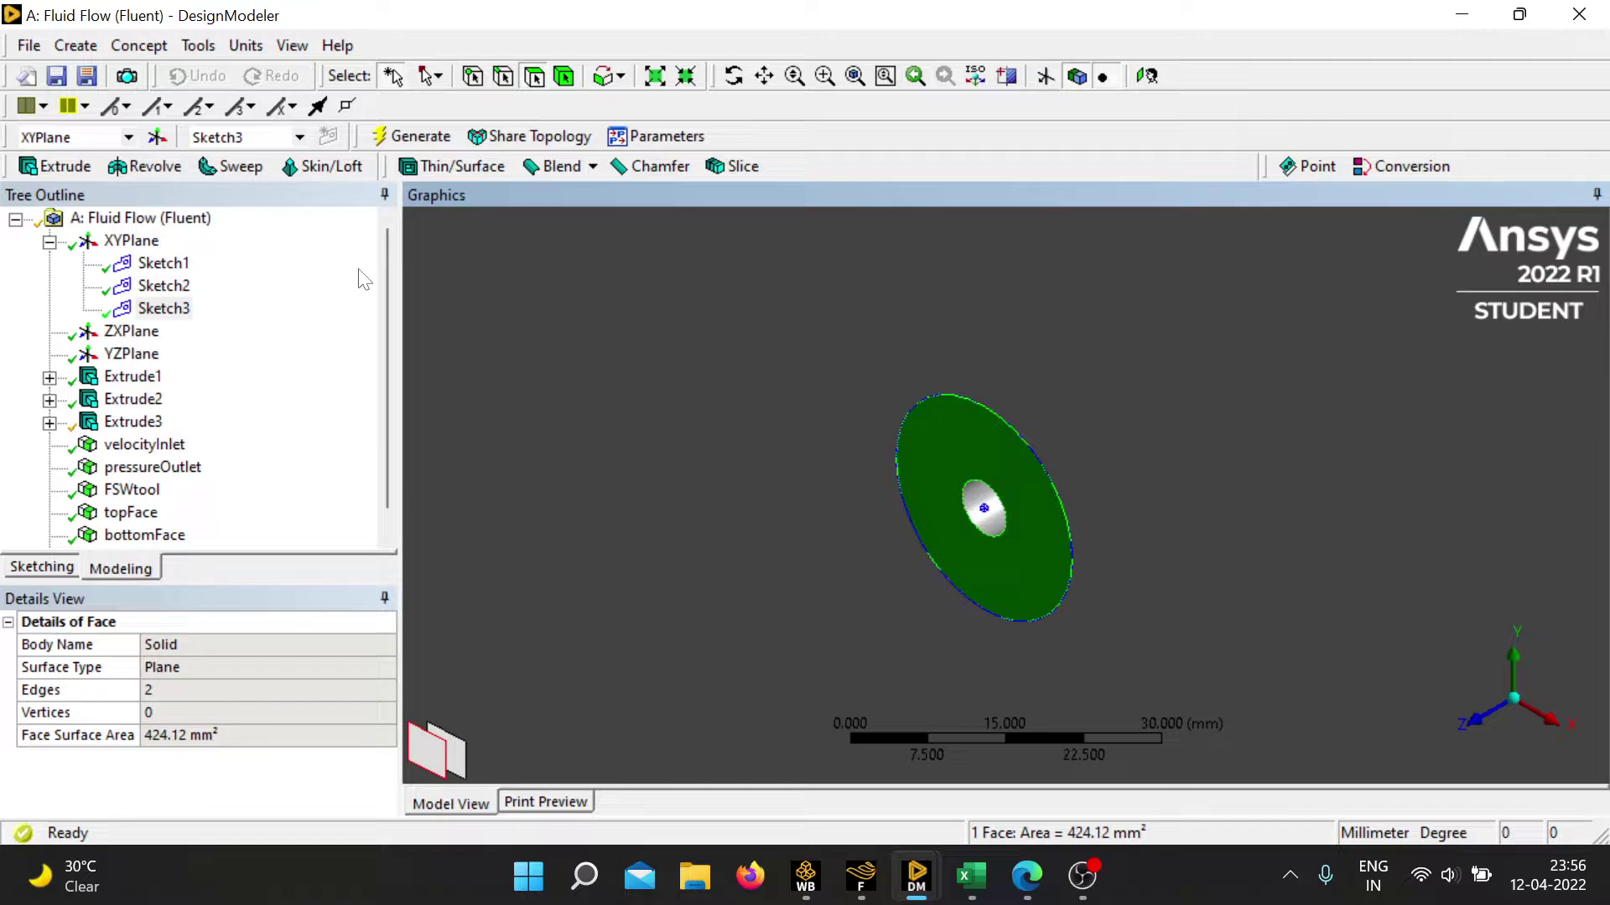
scroll(1042, 510, down, 4)
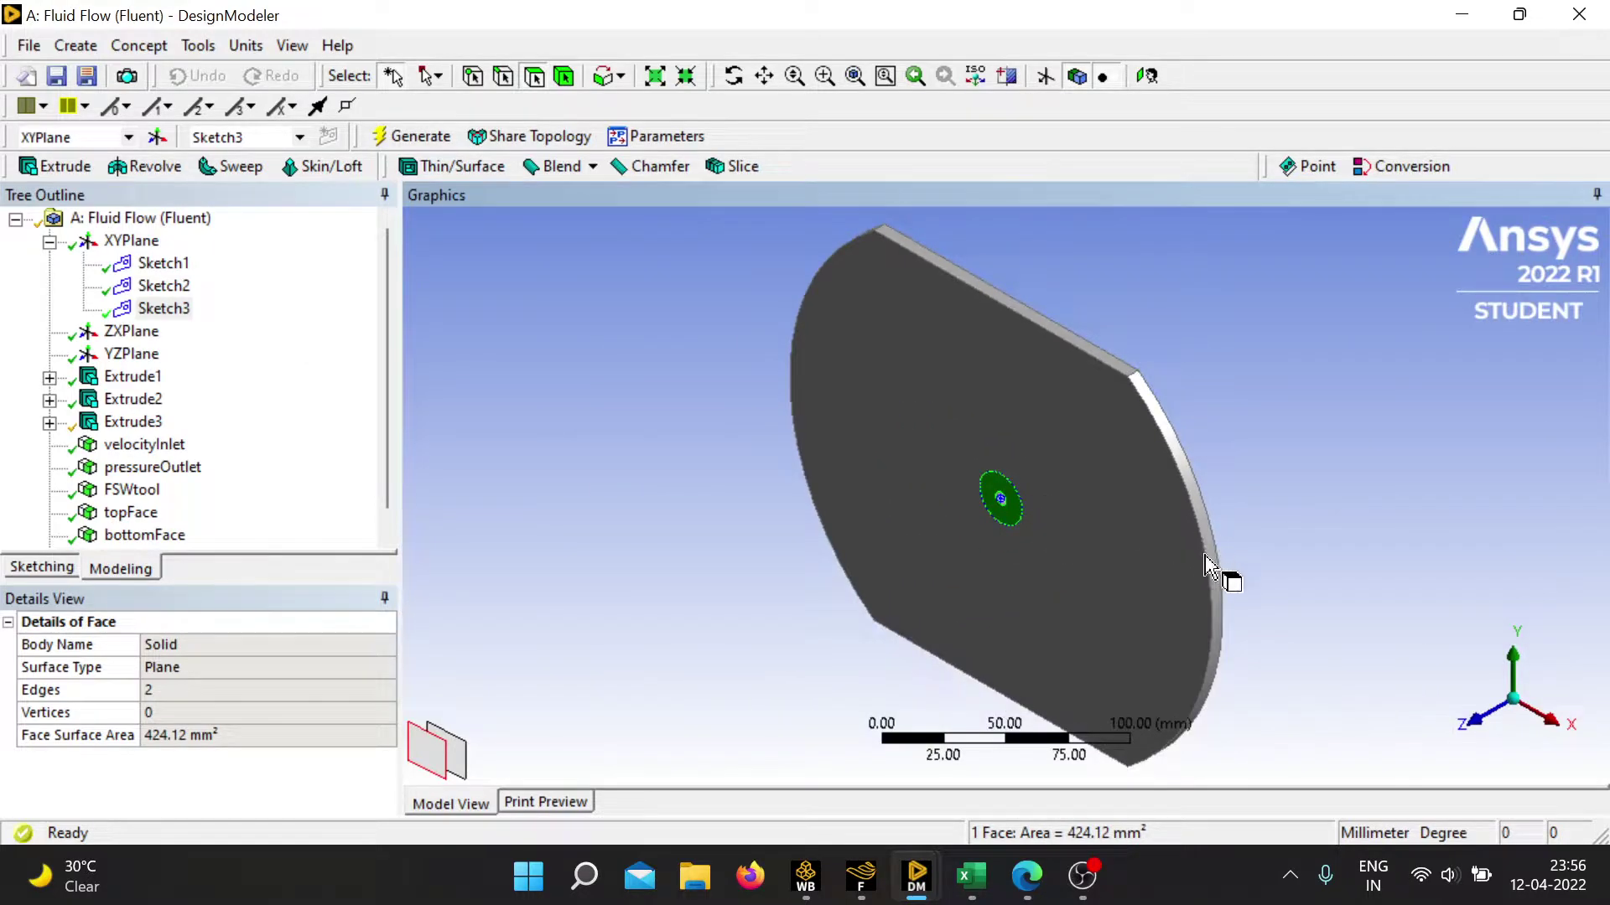
click(1319, 541)
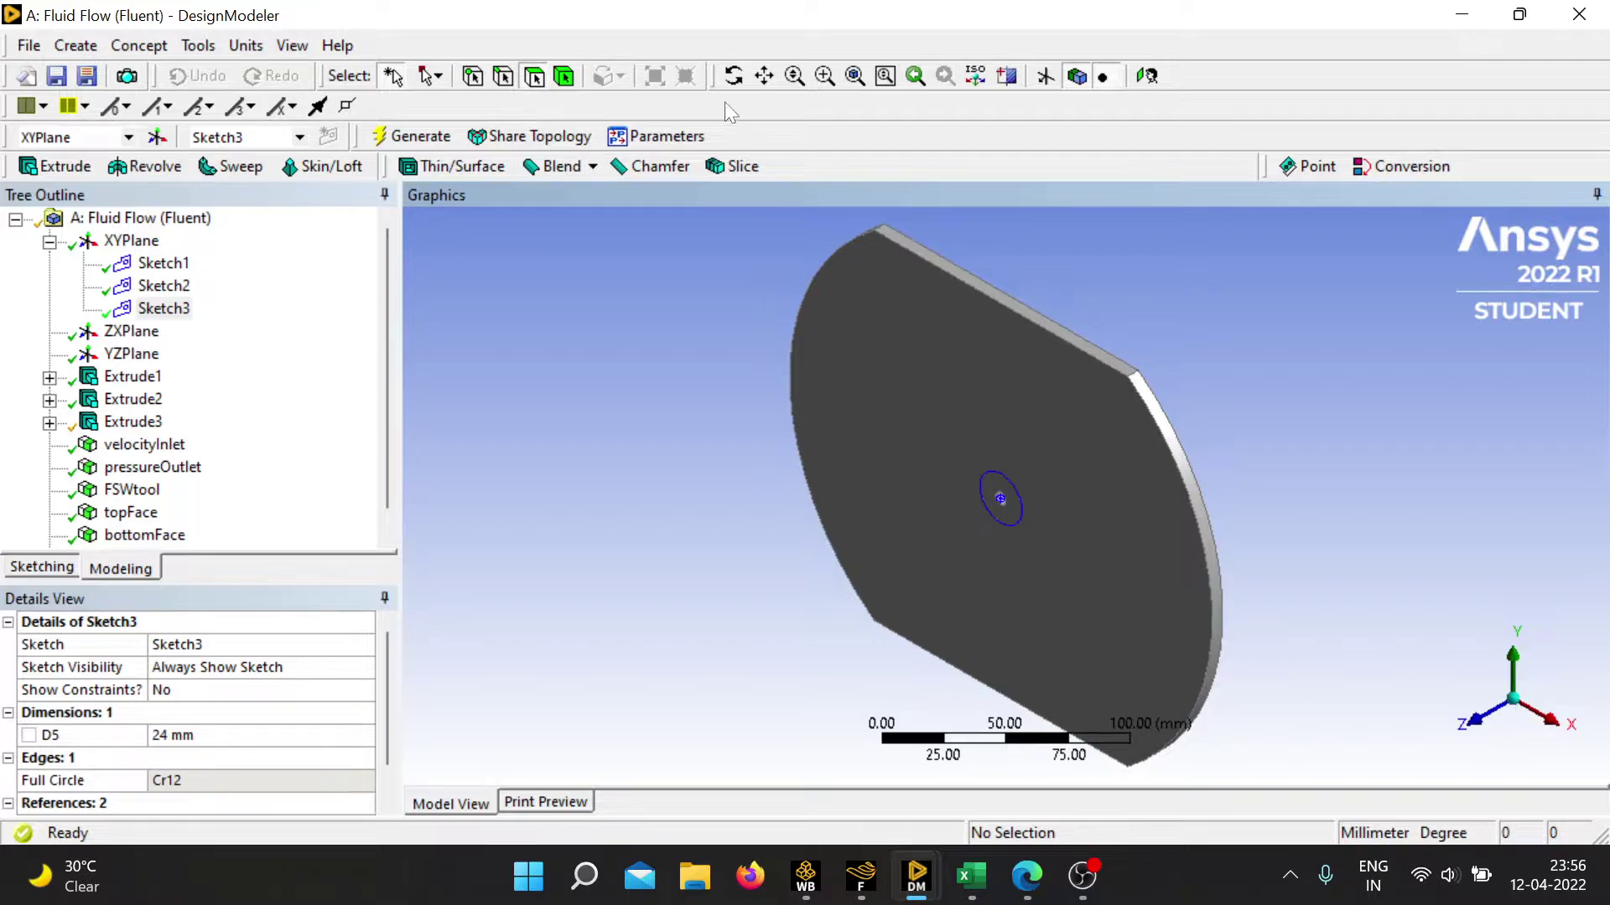
Review which plate edge faces belong to the velocityInlet and pressureOutlet named selections.
click(733, 76)
drag(1067, 510, 1216, 567)
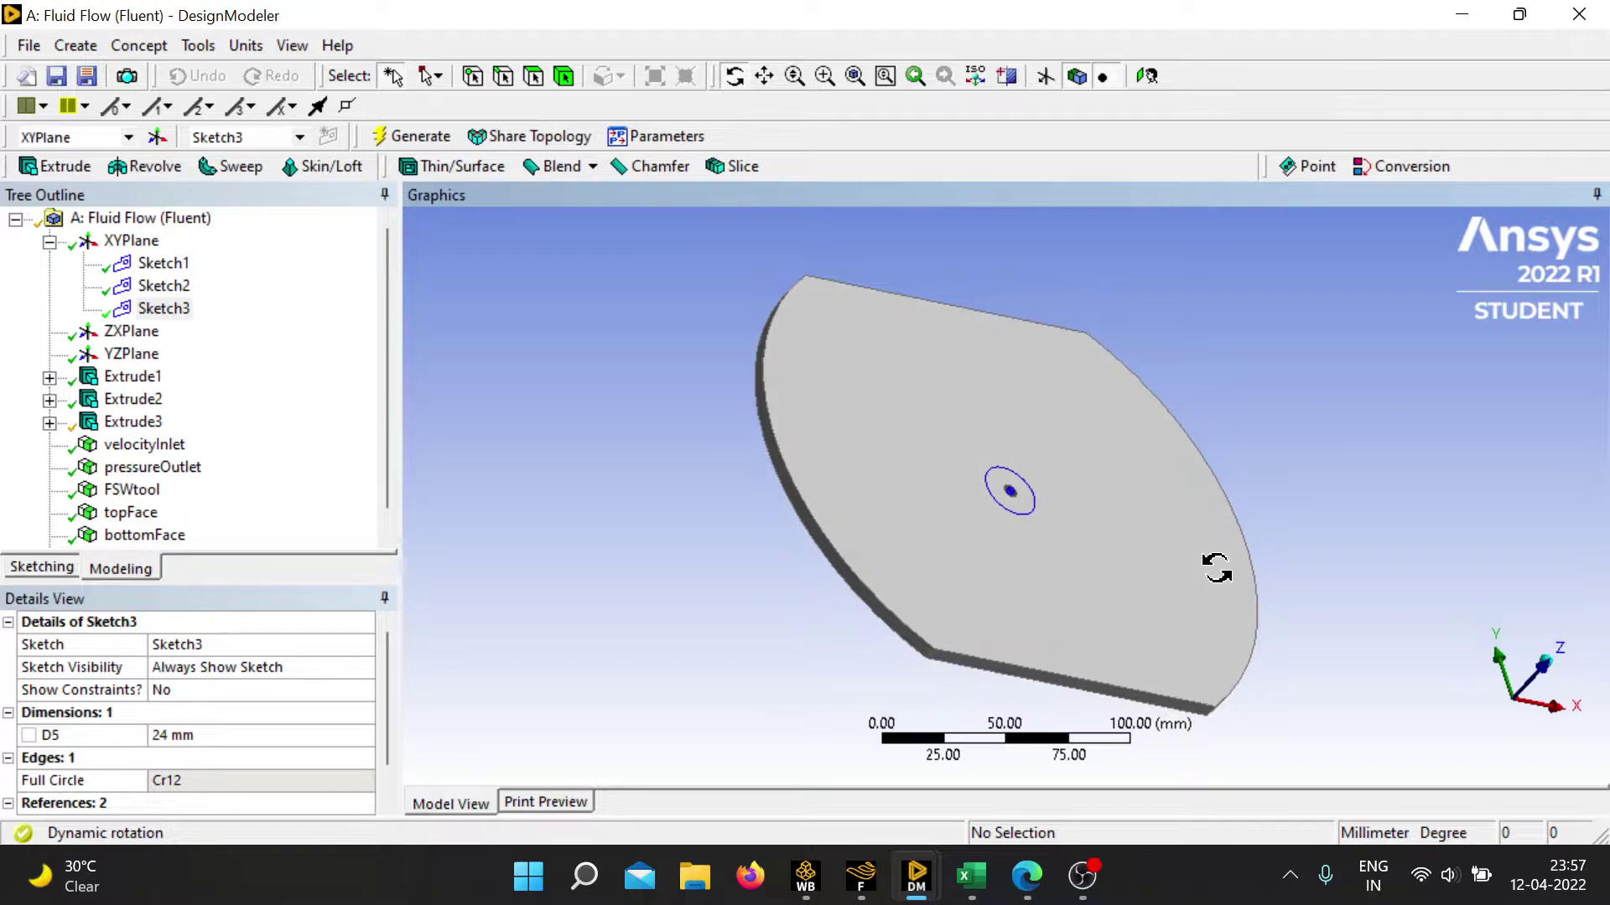
click(144, 451)
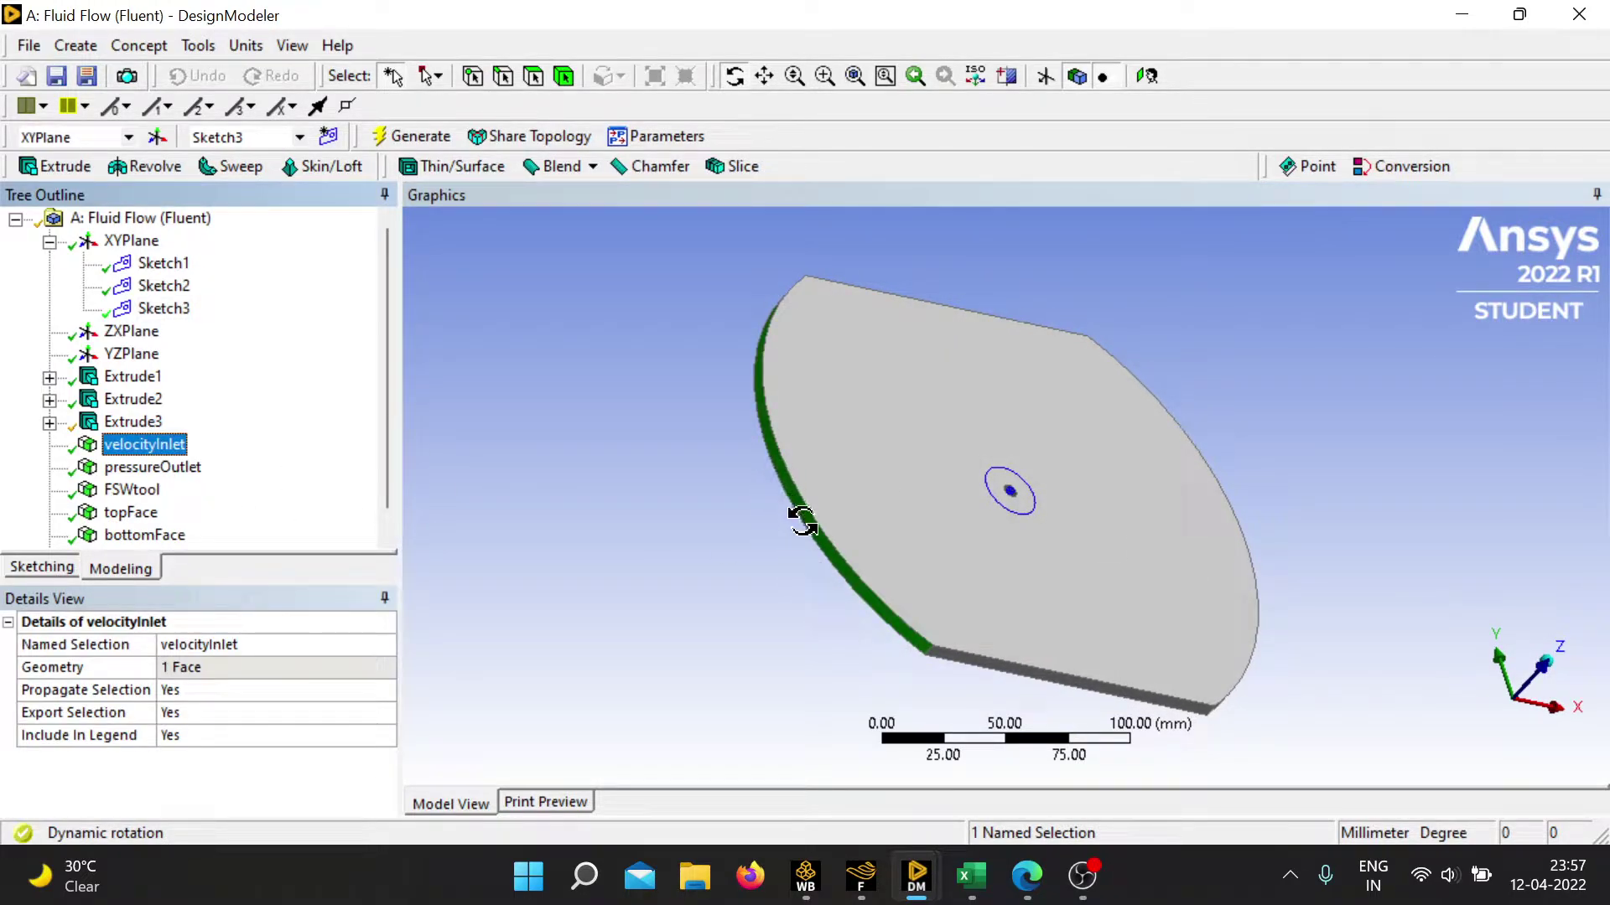
click(146, 470)
drag(1139, 545, 1037, 549)
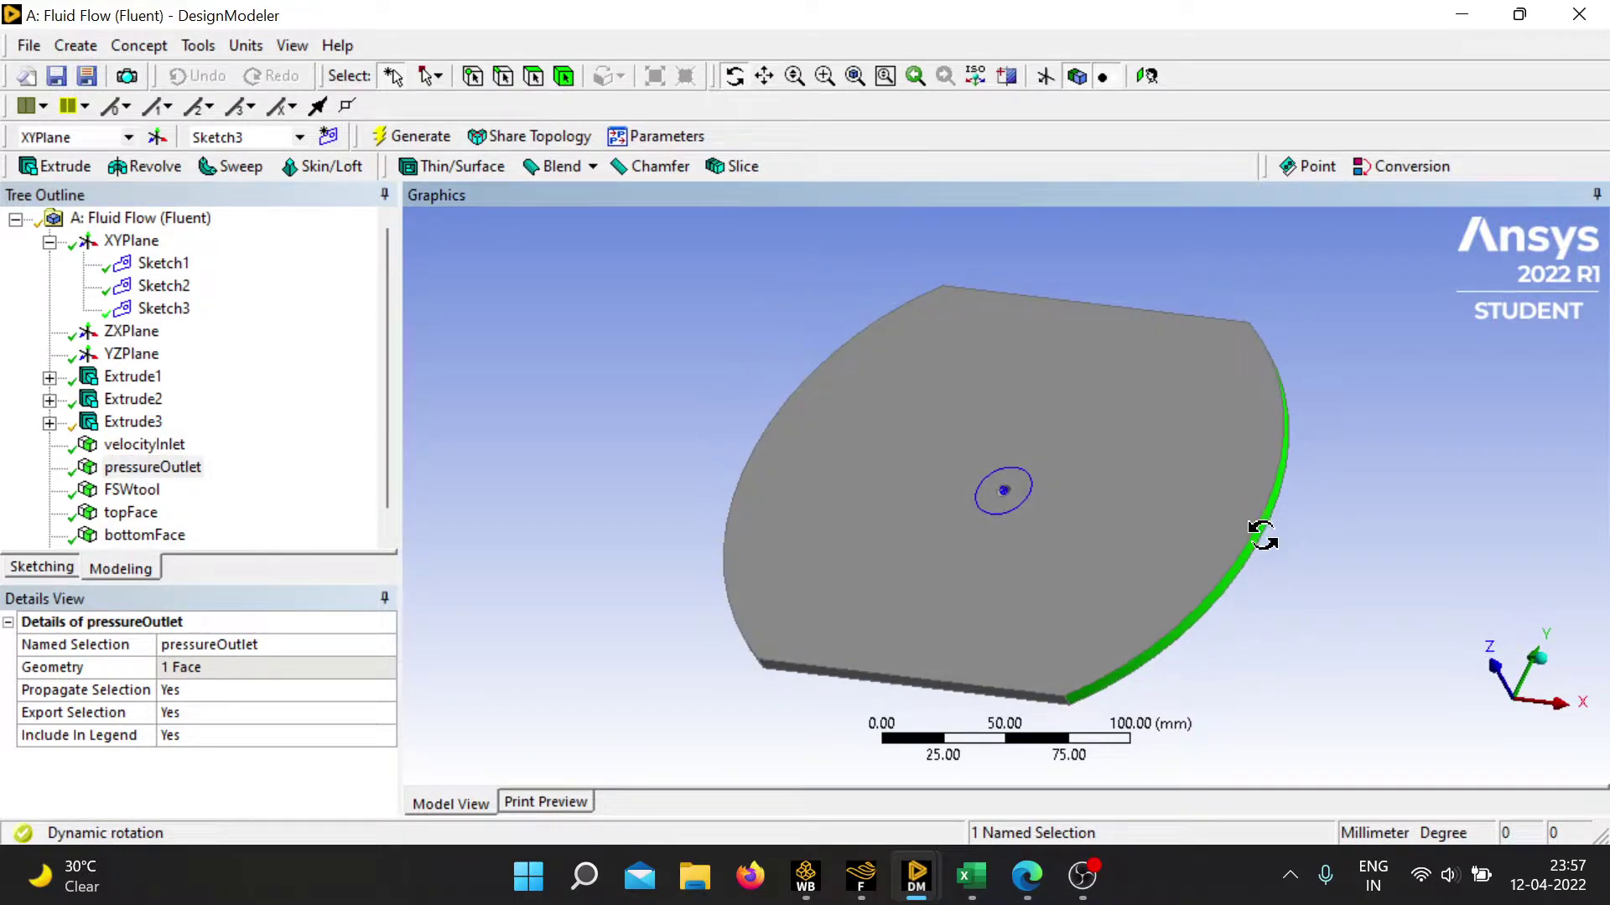
Inspect the FSWtool named selection's faces up close at the plate's centre.
click(130, 490)
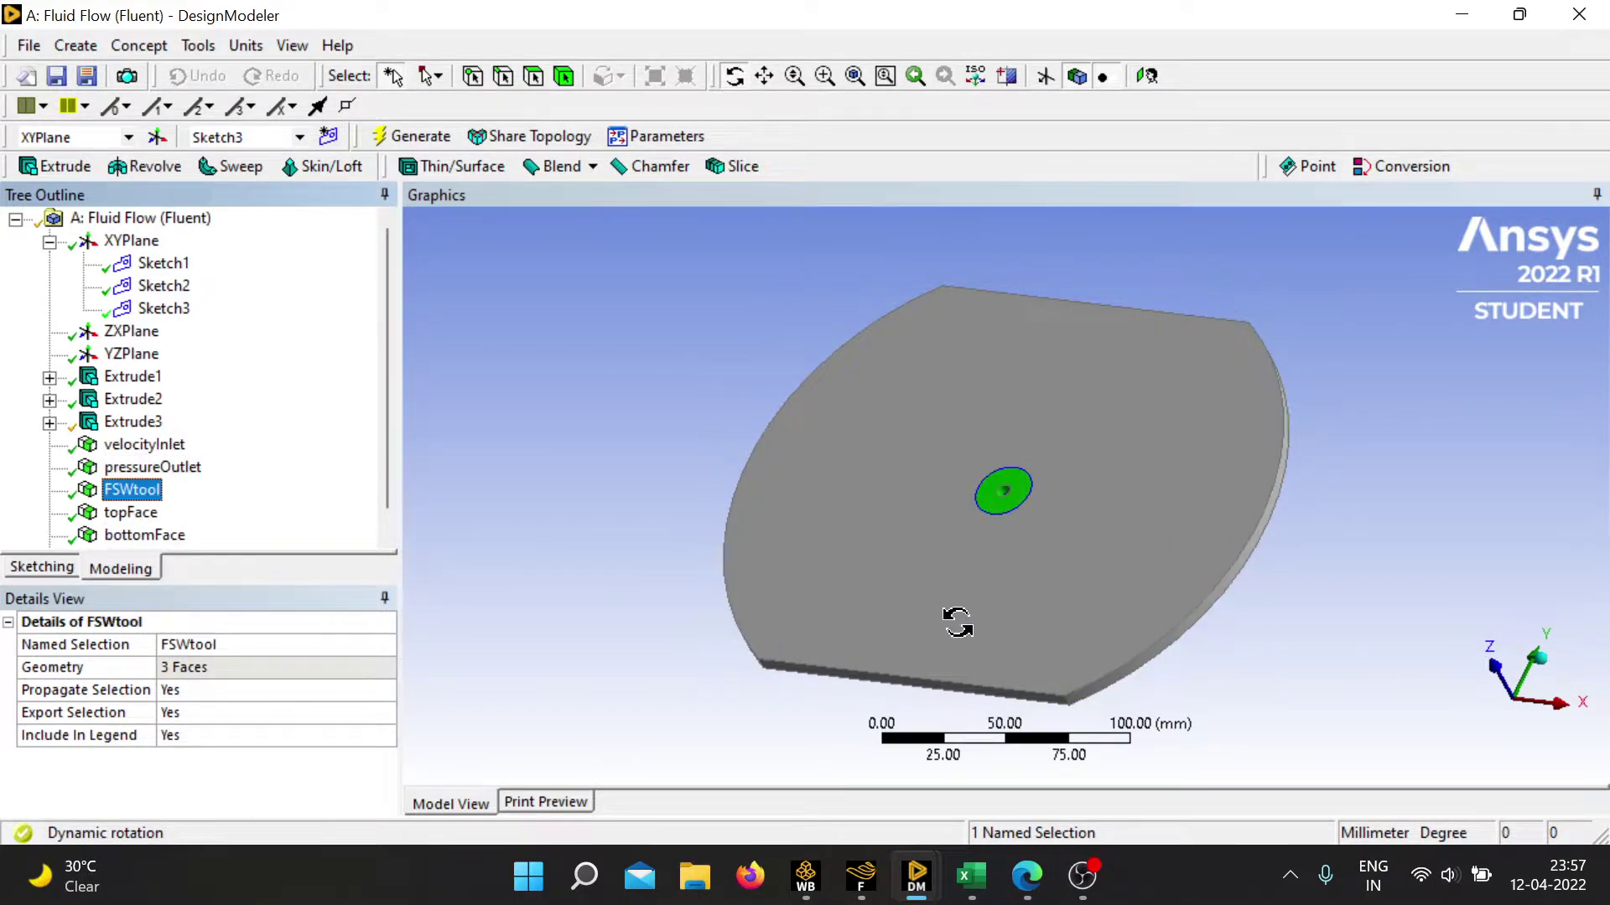
drag(955, 618, 1069, 656)
scroll(977, 478, up, 10)
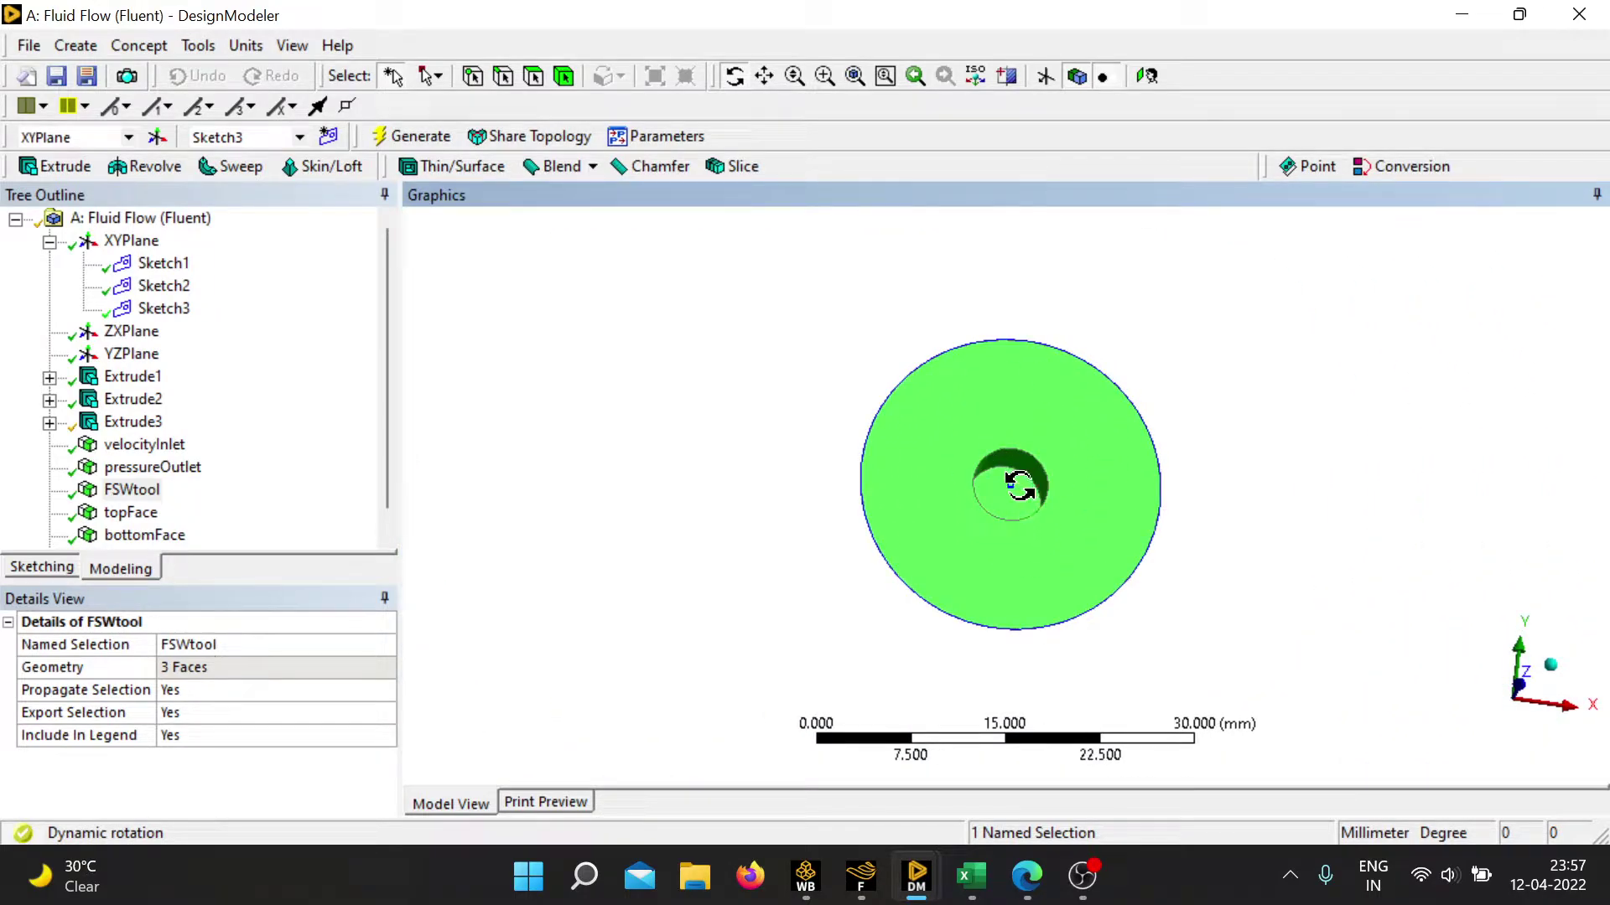
scroll(1027, 485, down, 7)
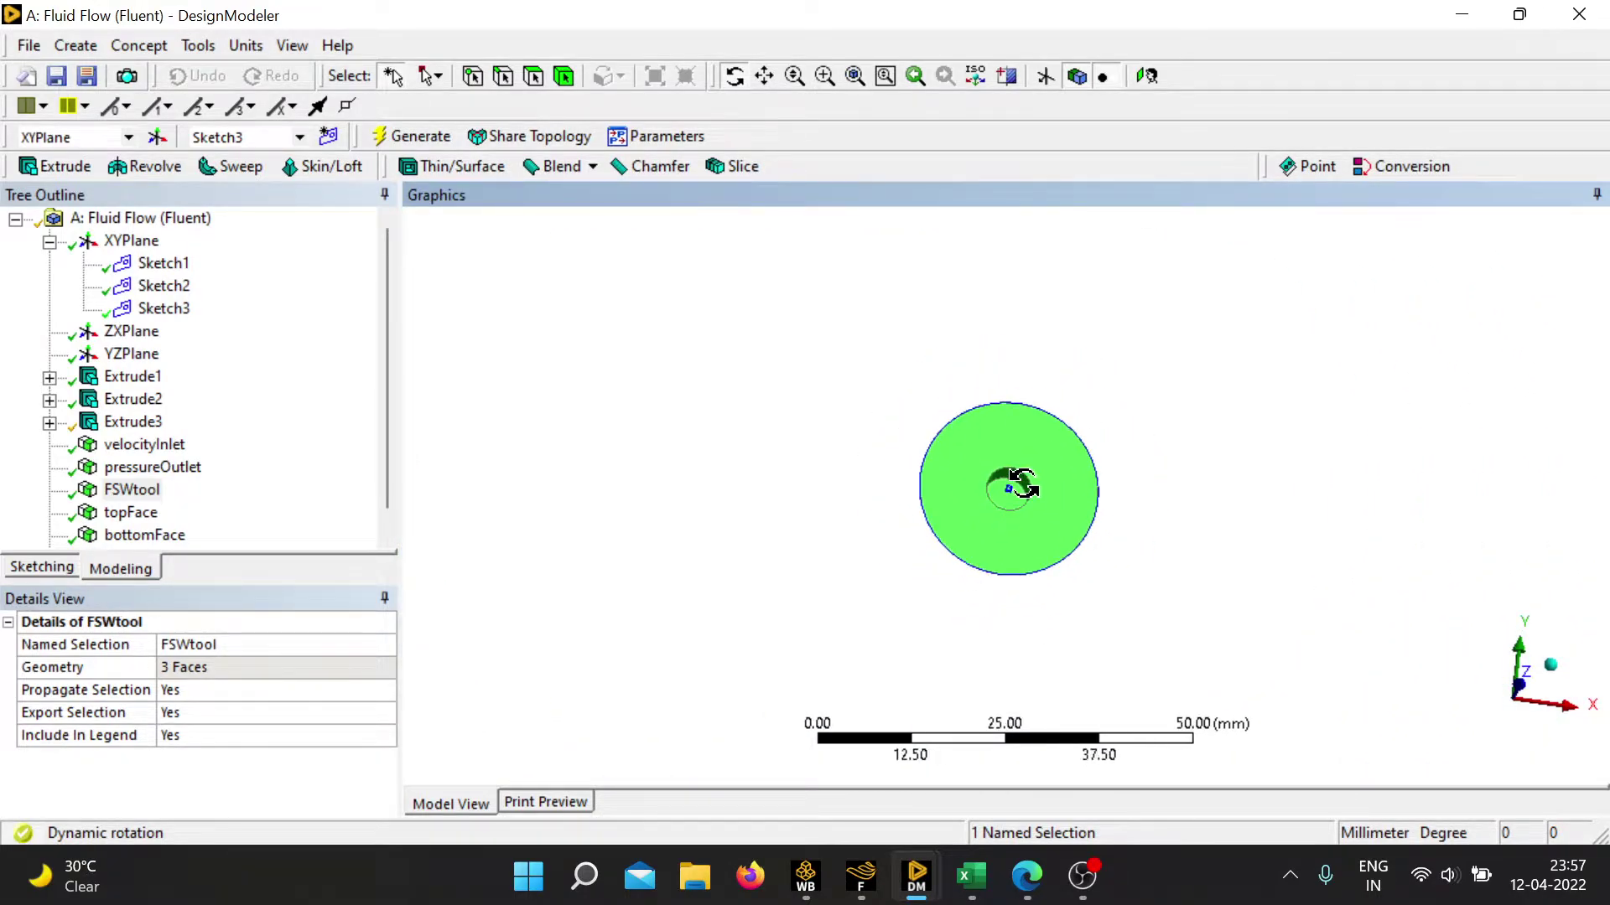
Review the topFace and bottomFace named selections from both sides of the plate, returning to an isometric view.
click(144, 515)
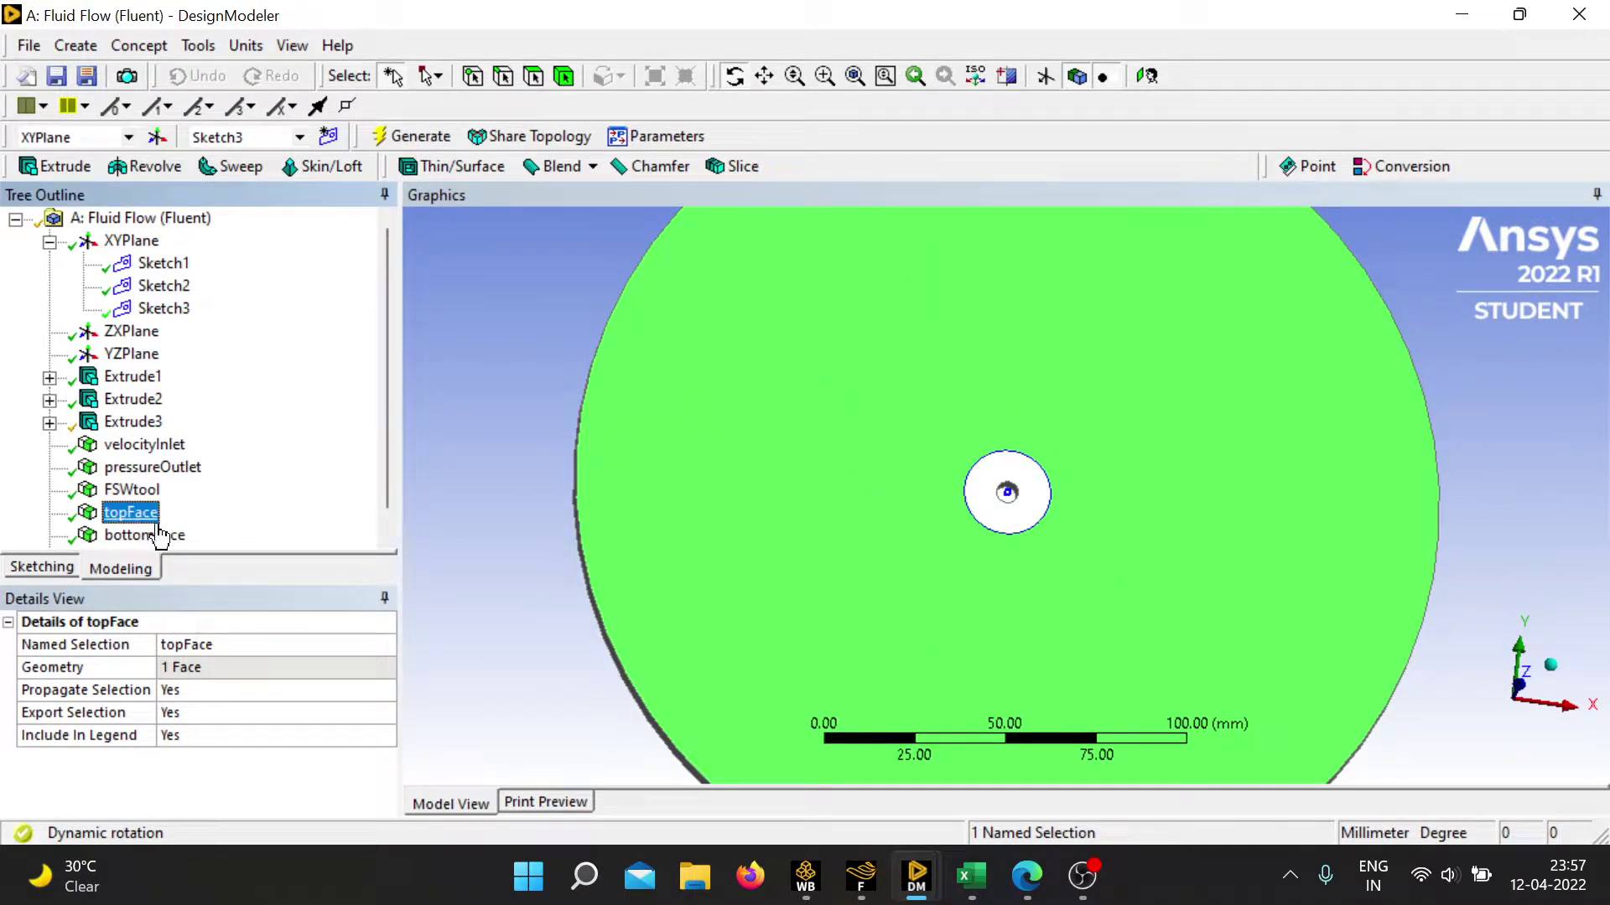
click(144, 536)
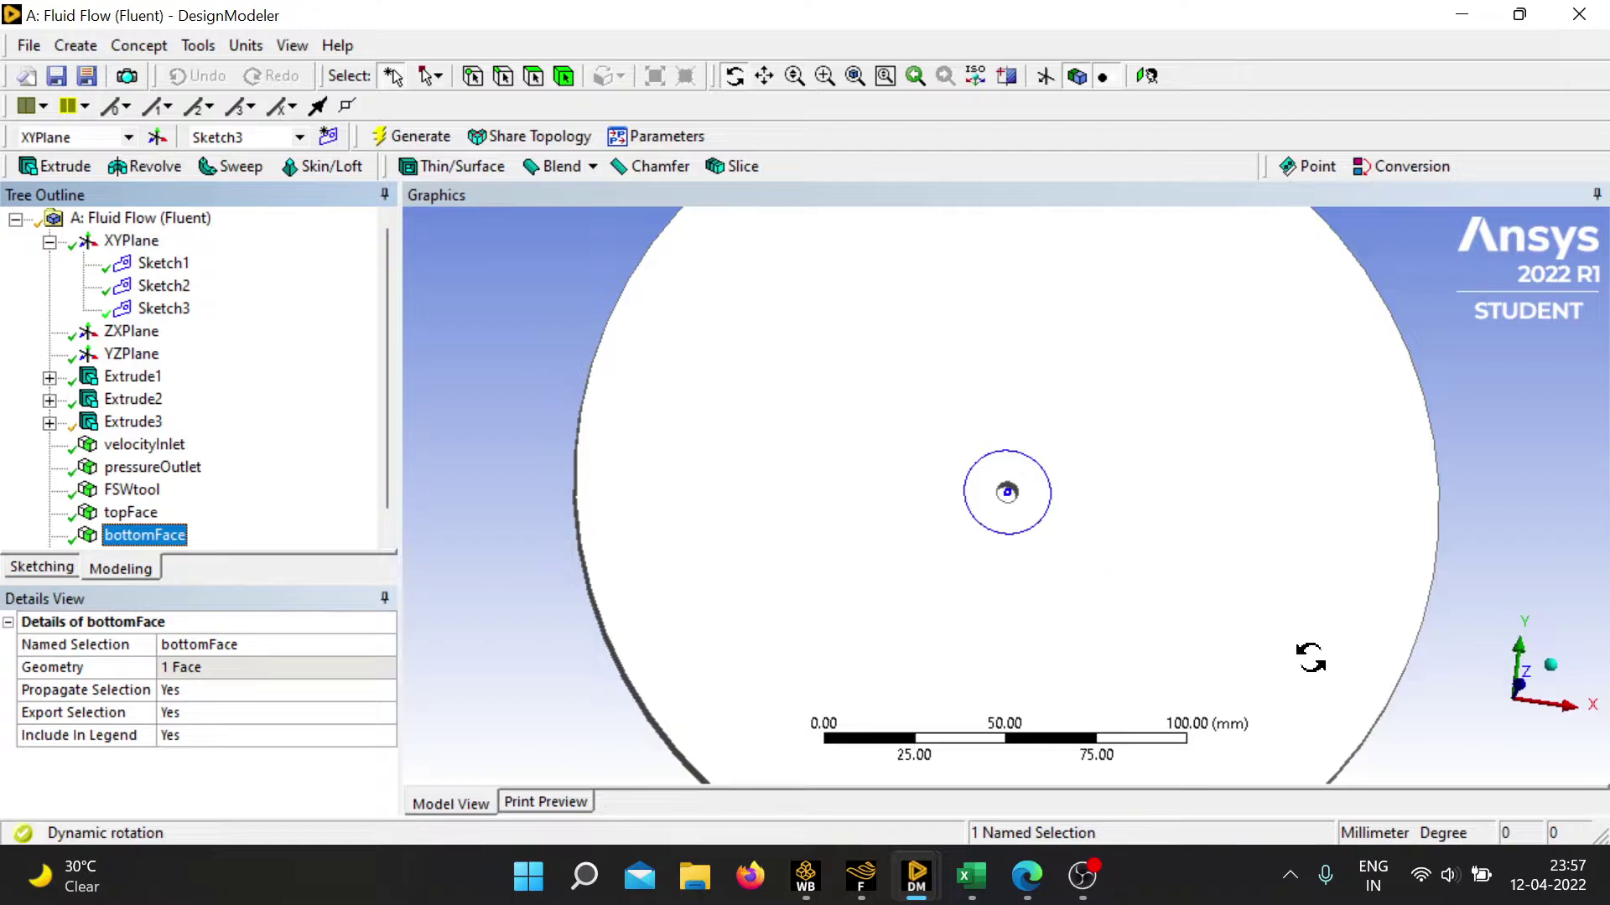
drag(1310, 658, 967, 513)
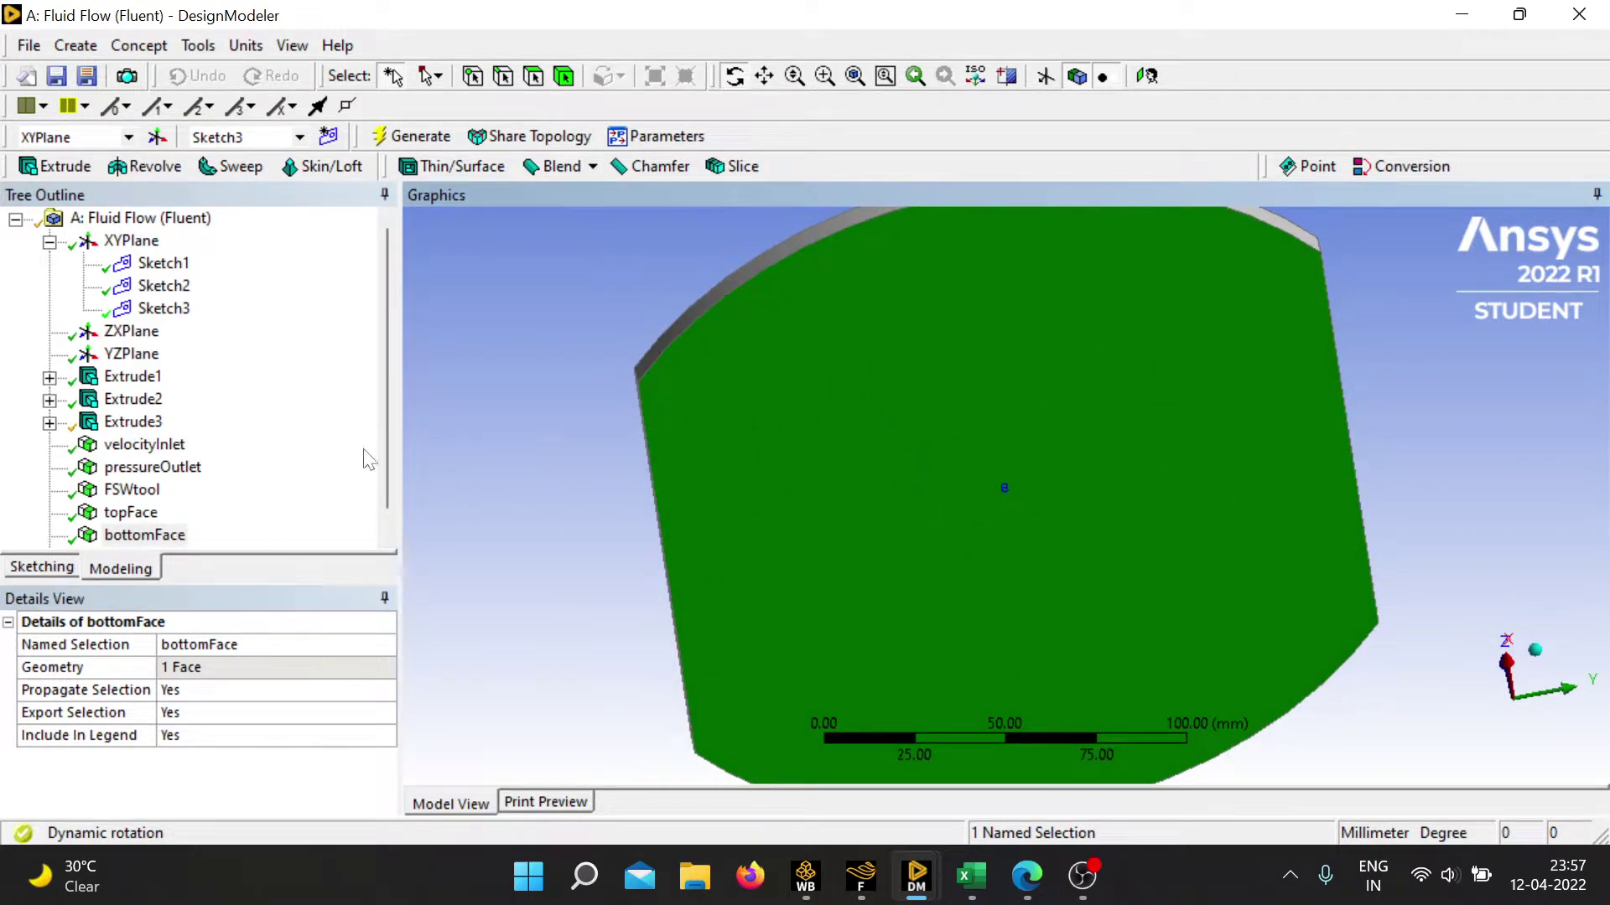
drag(986, 317, 1221, 400)
drag(792, 371, 914, 503)
click(1546, 731)
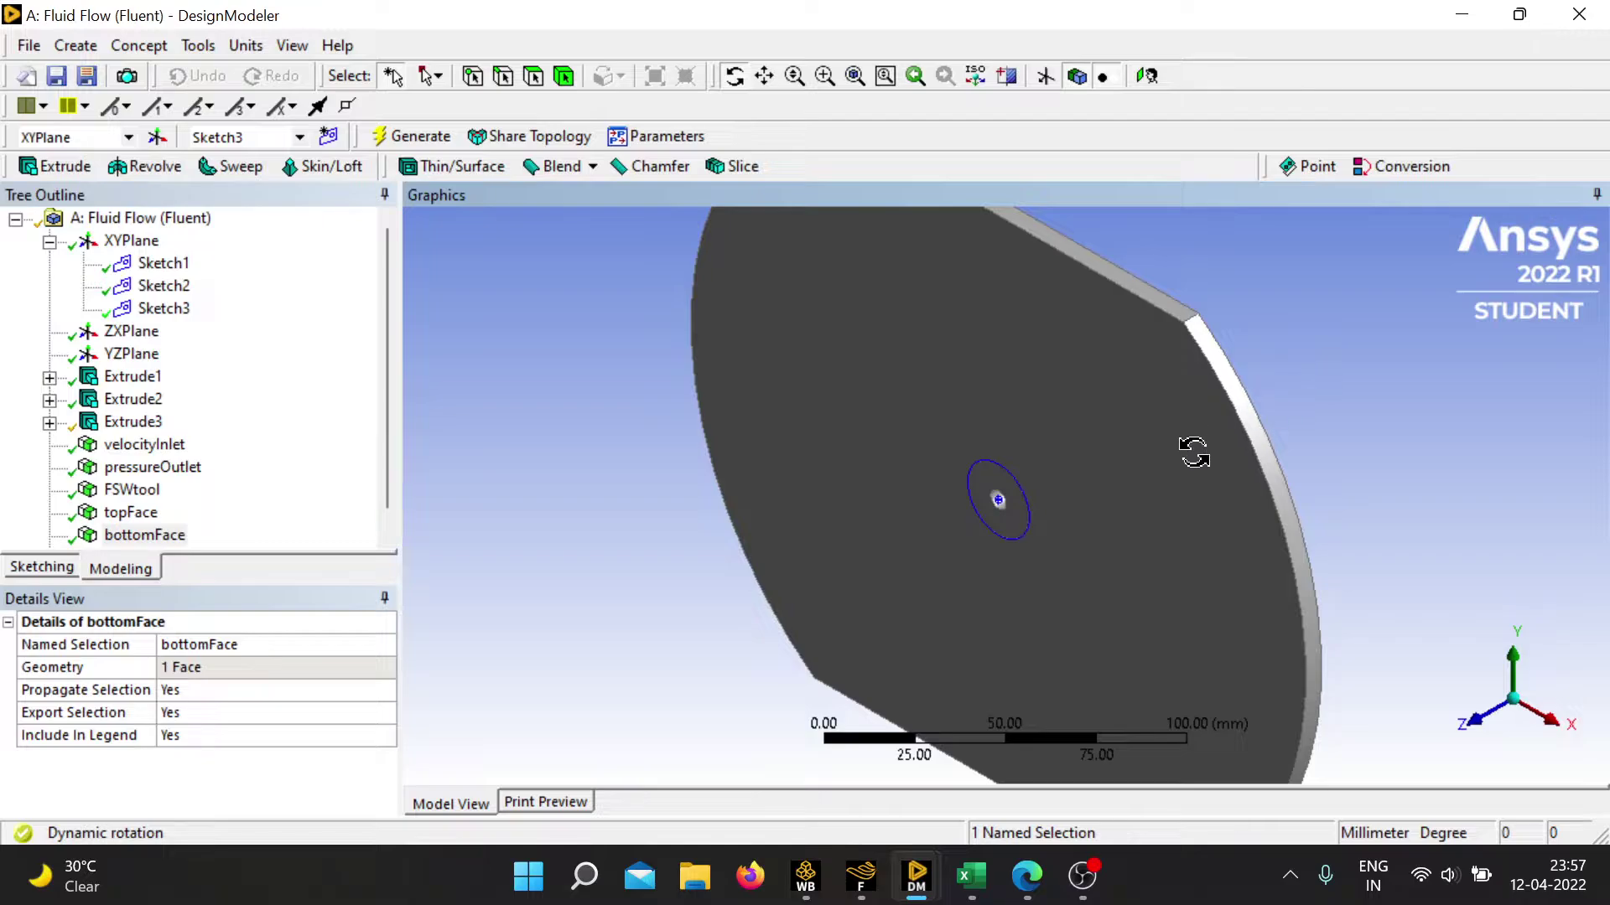
drag(1193, 453, 1237, 386)
Switch to the Meshing window of the Fluid Flow (Fluent) system.
mouse_move(919, 876)
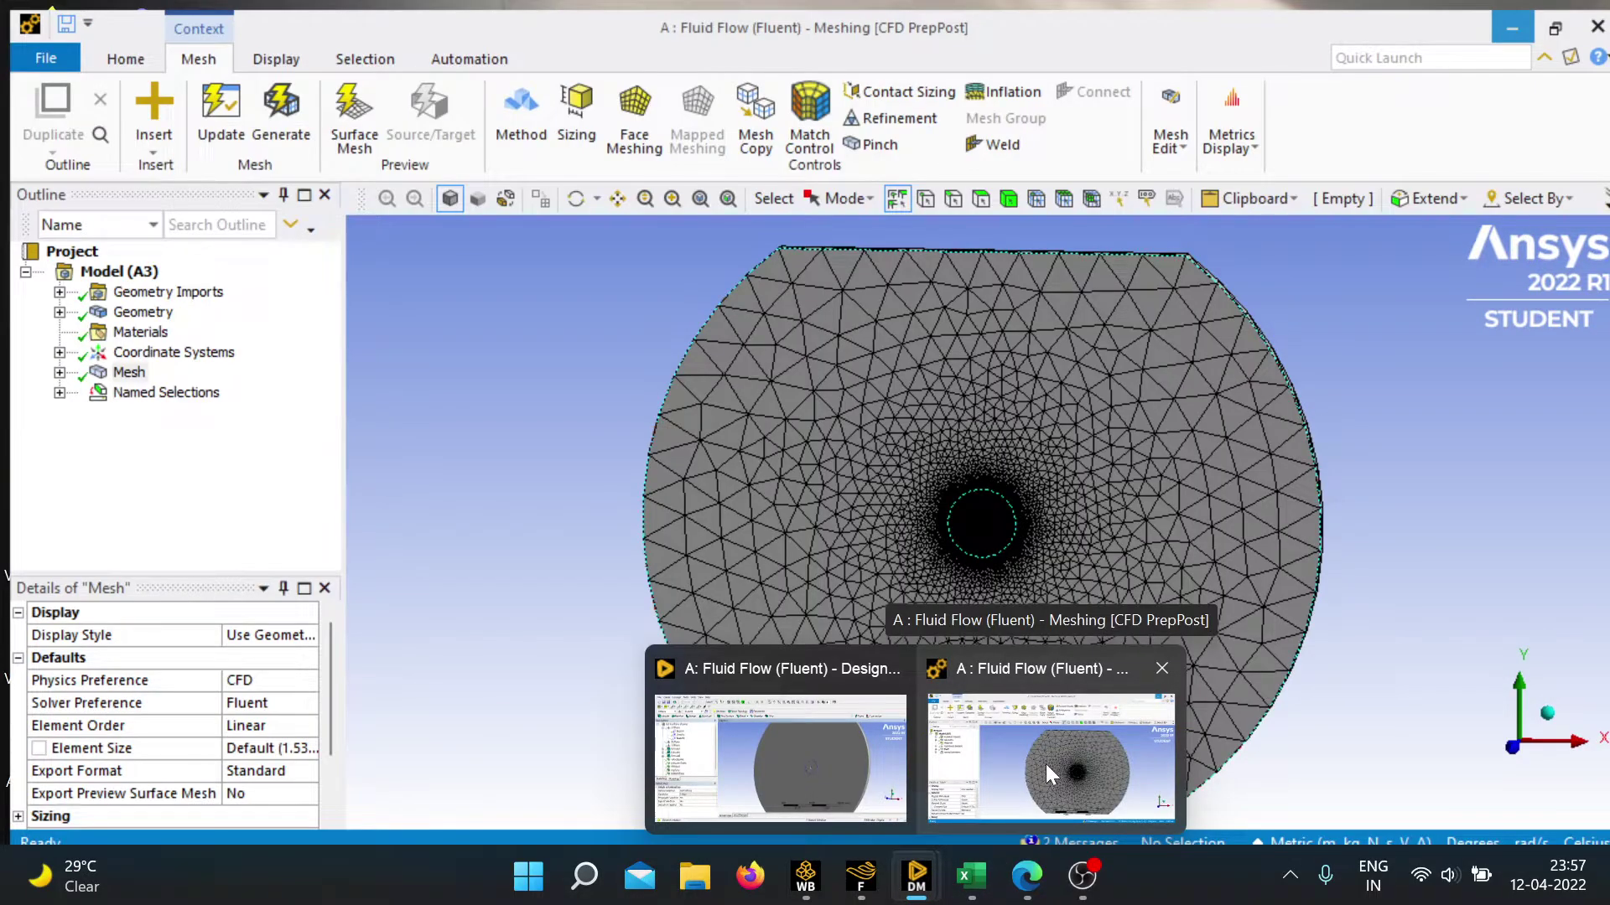
click(1044, 763)
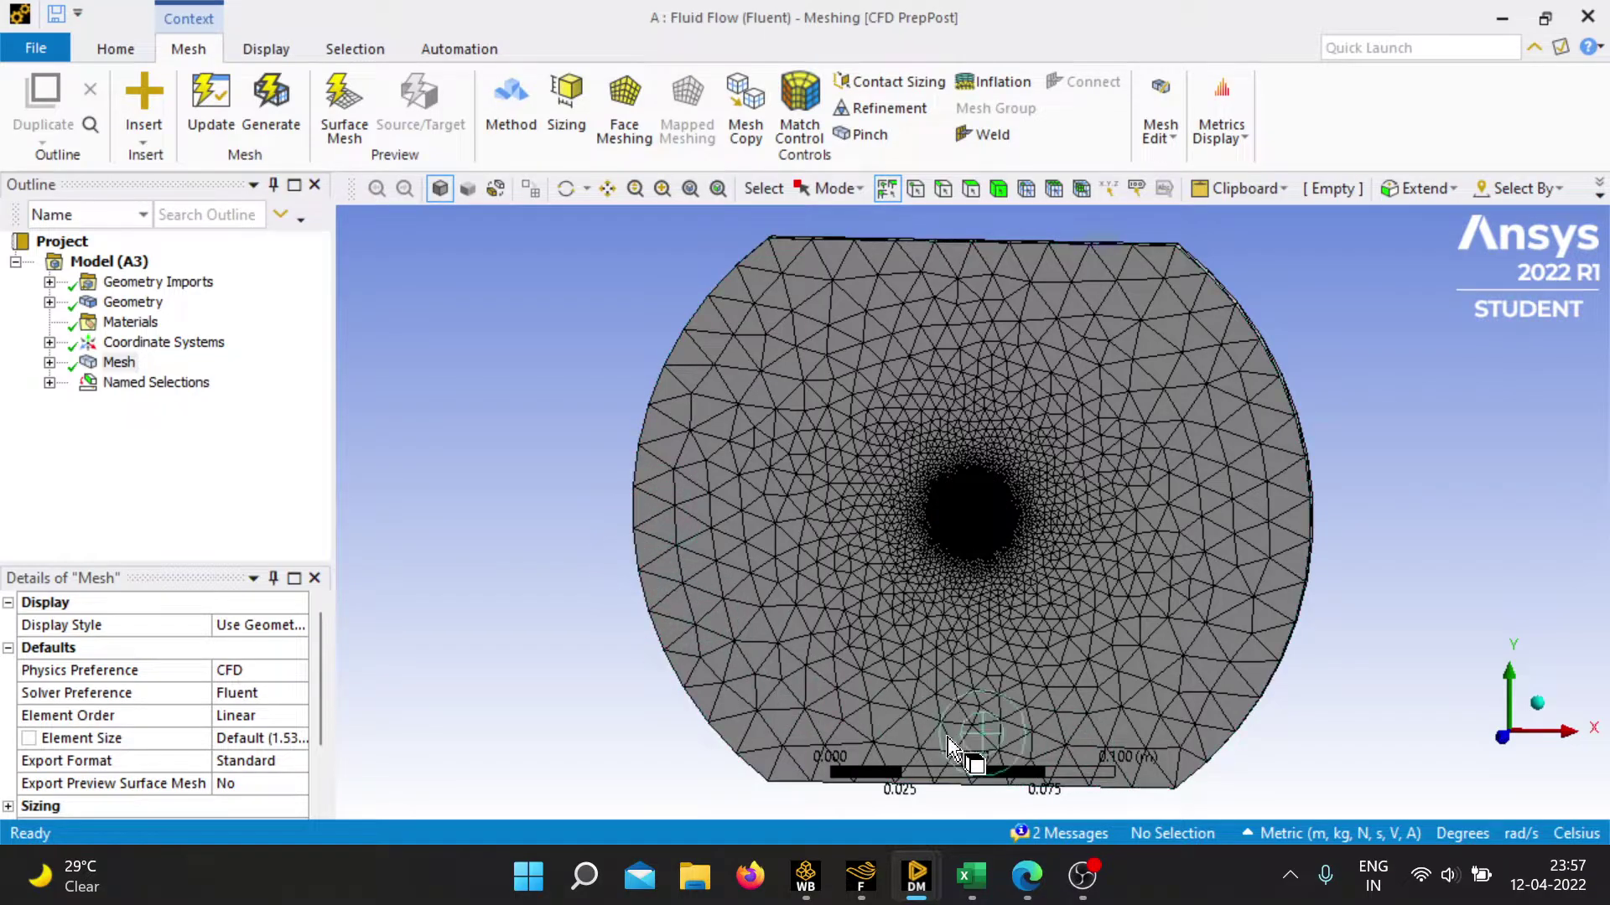
Look up the required mesh element sizes in the FSW problem statement PDF and return to the Meshing window.
click(1027, 876)
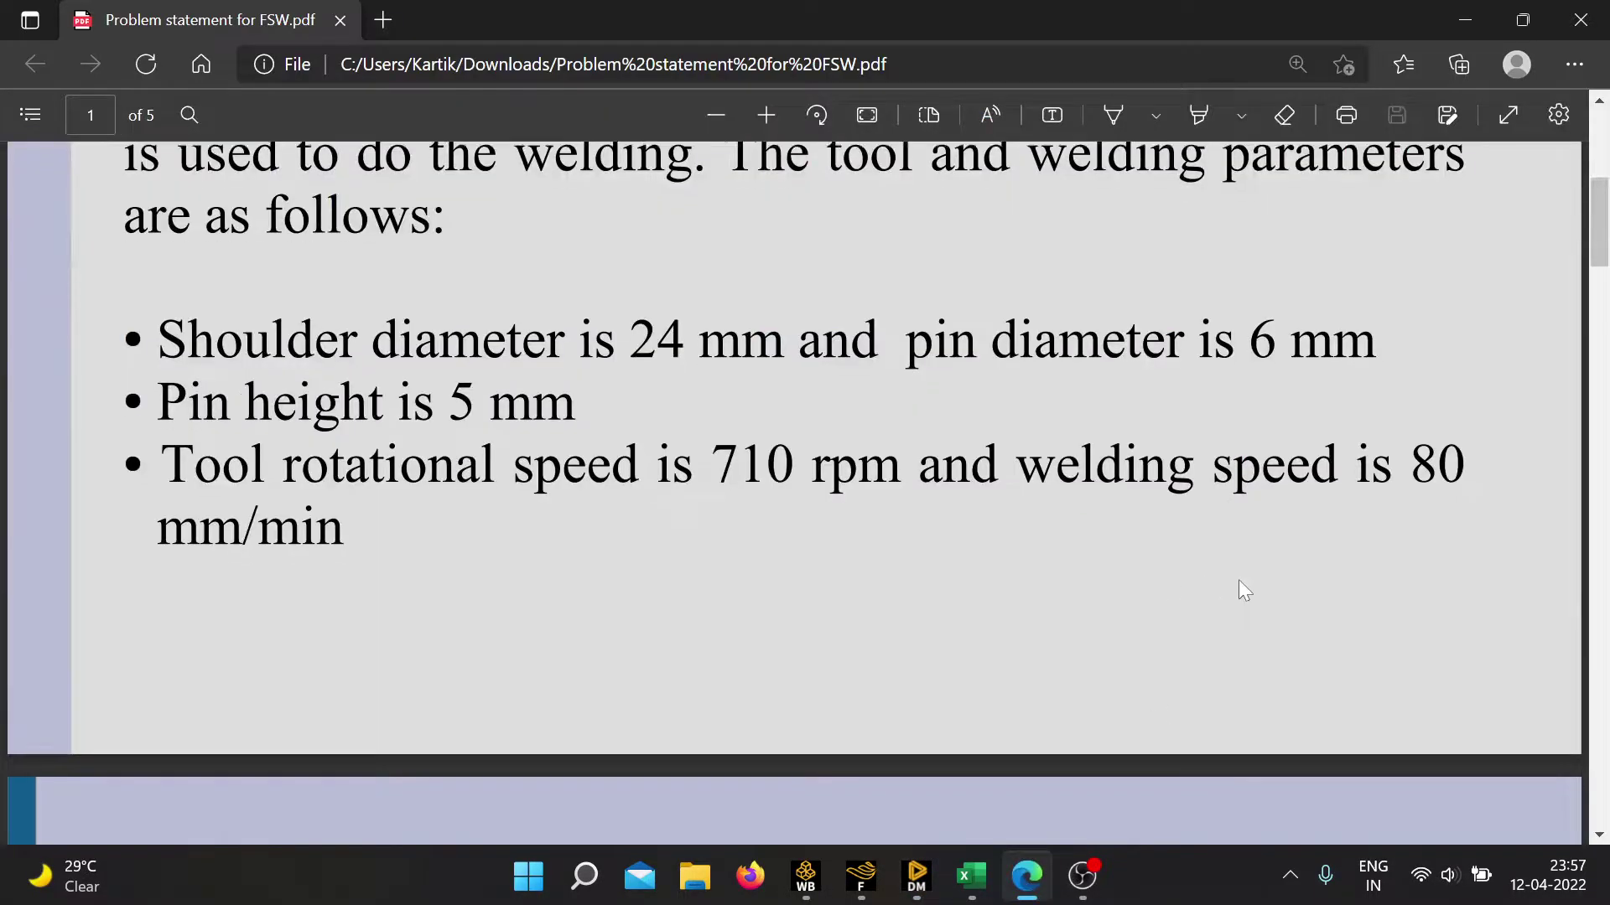
scroll(1239, 580, down, 10)
scroll(1247, 541, down, 15)
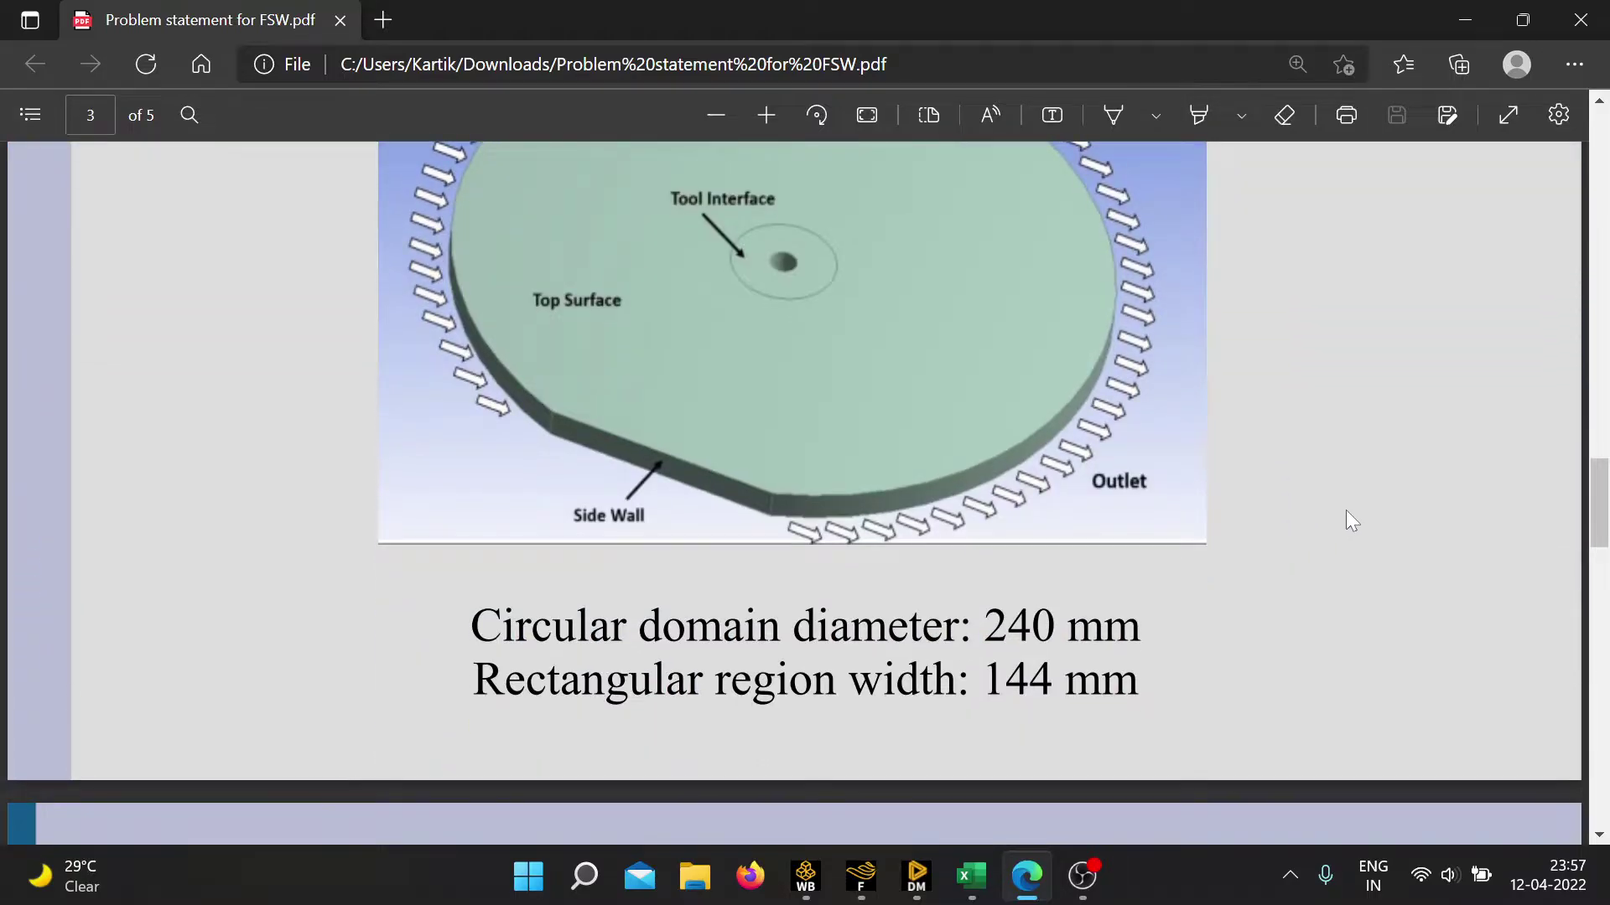
scroll(1364, 555, down, 10)
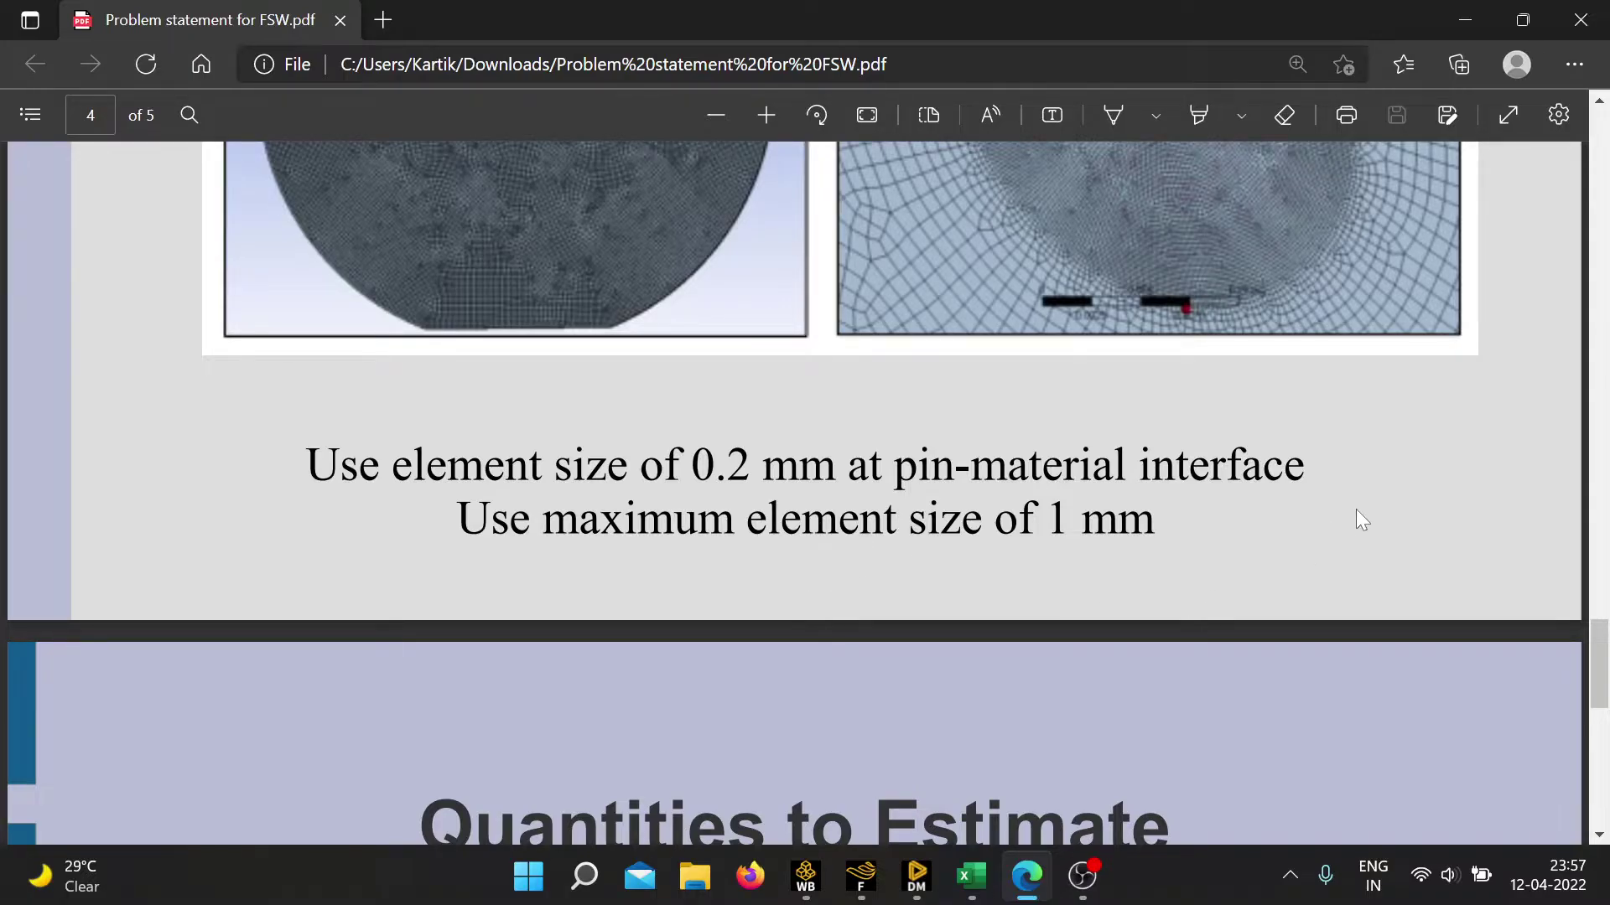
click(1465, 21)
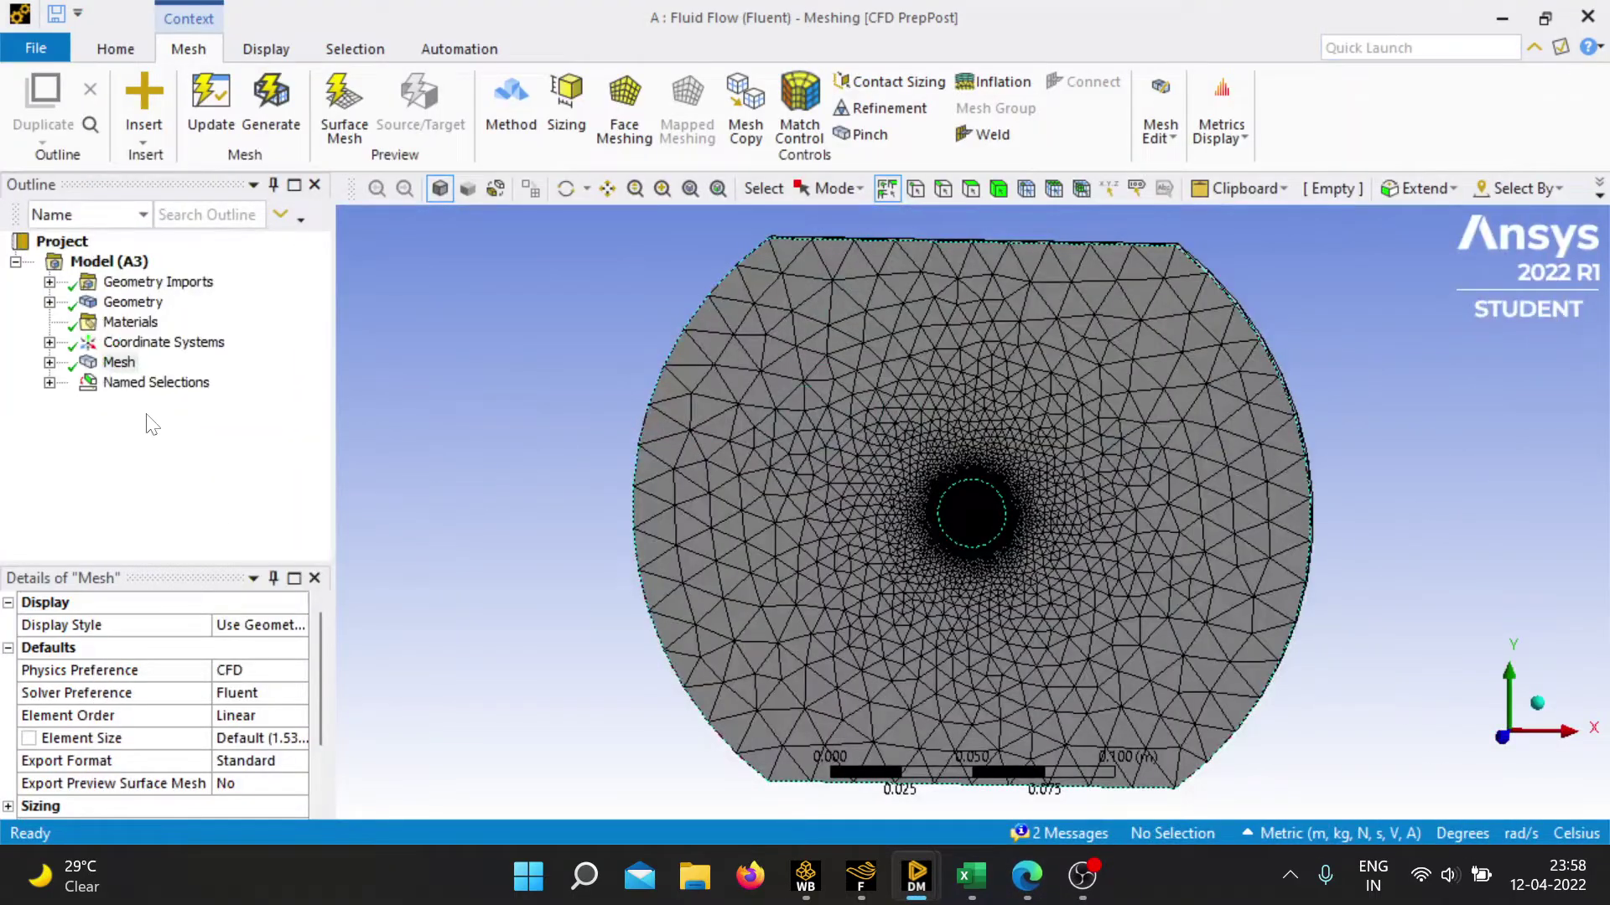
Expand the mesh controls and named selections, and review the Face Sizing definition and advanced settings for the FSWtool faces.
click(124, 364)
click(49, 382)
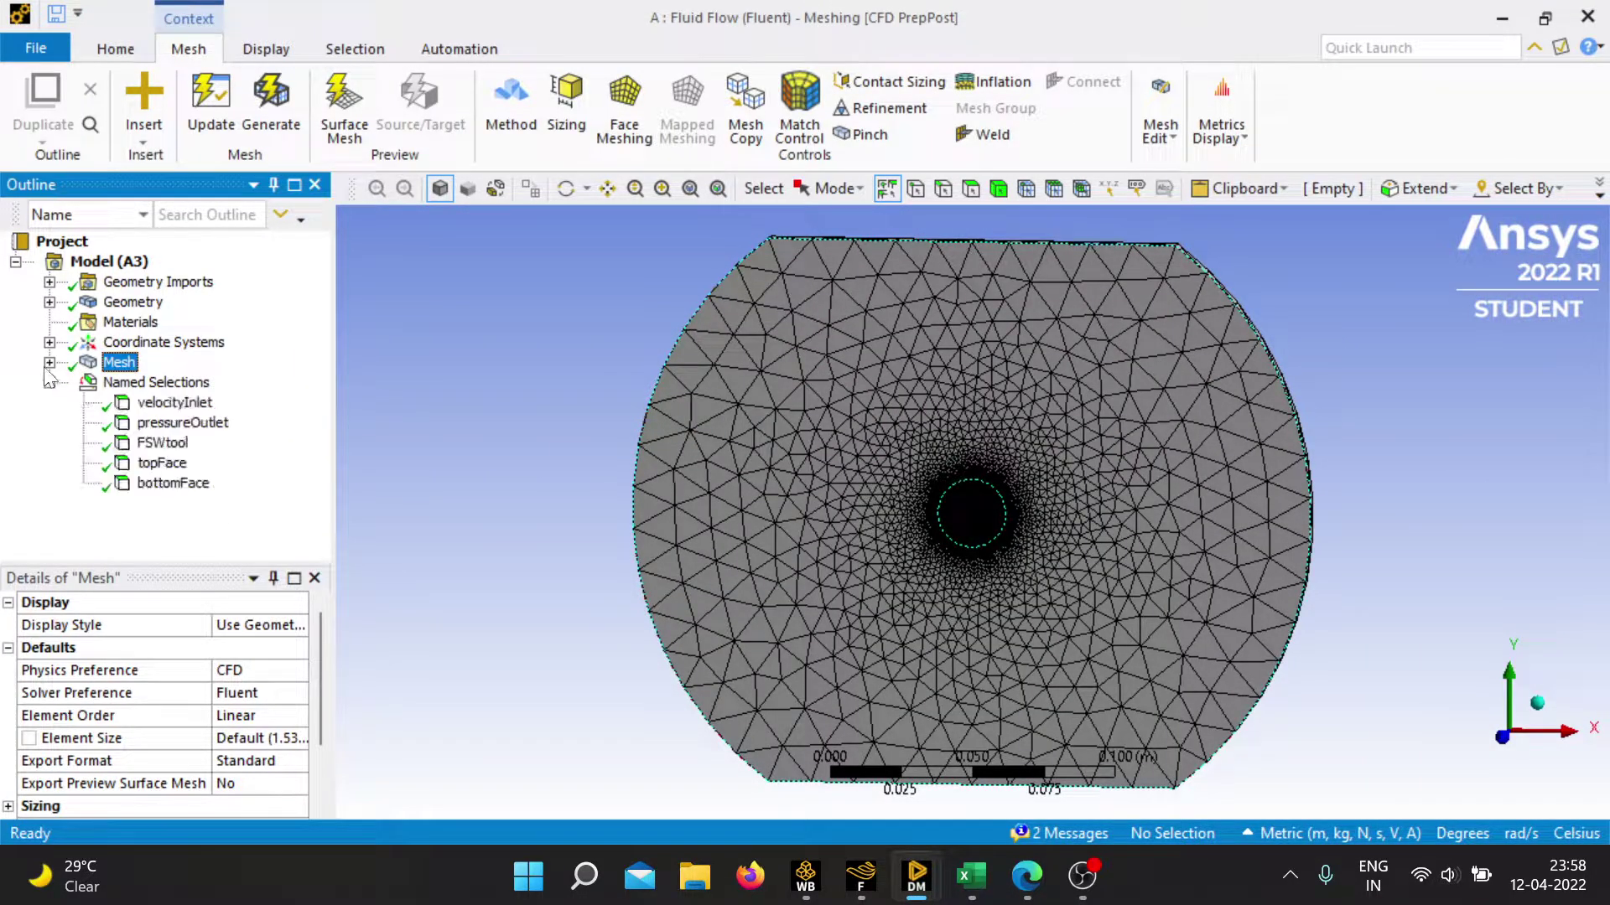
click(49, 362)
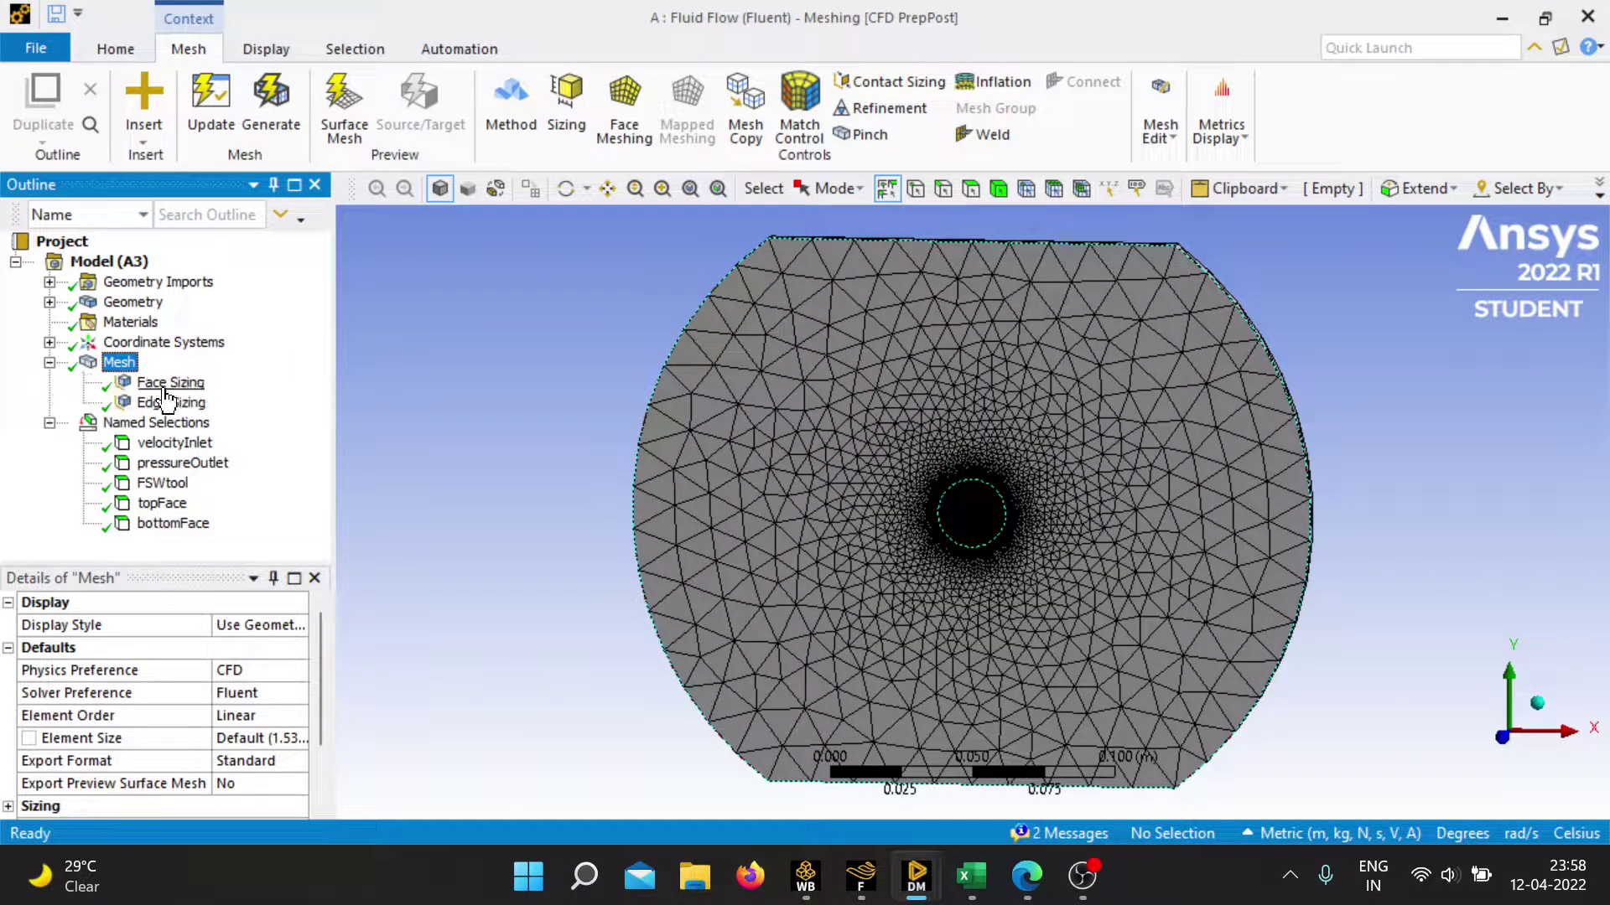
click(170, 382)
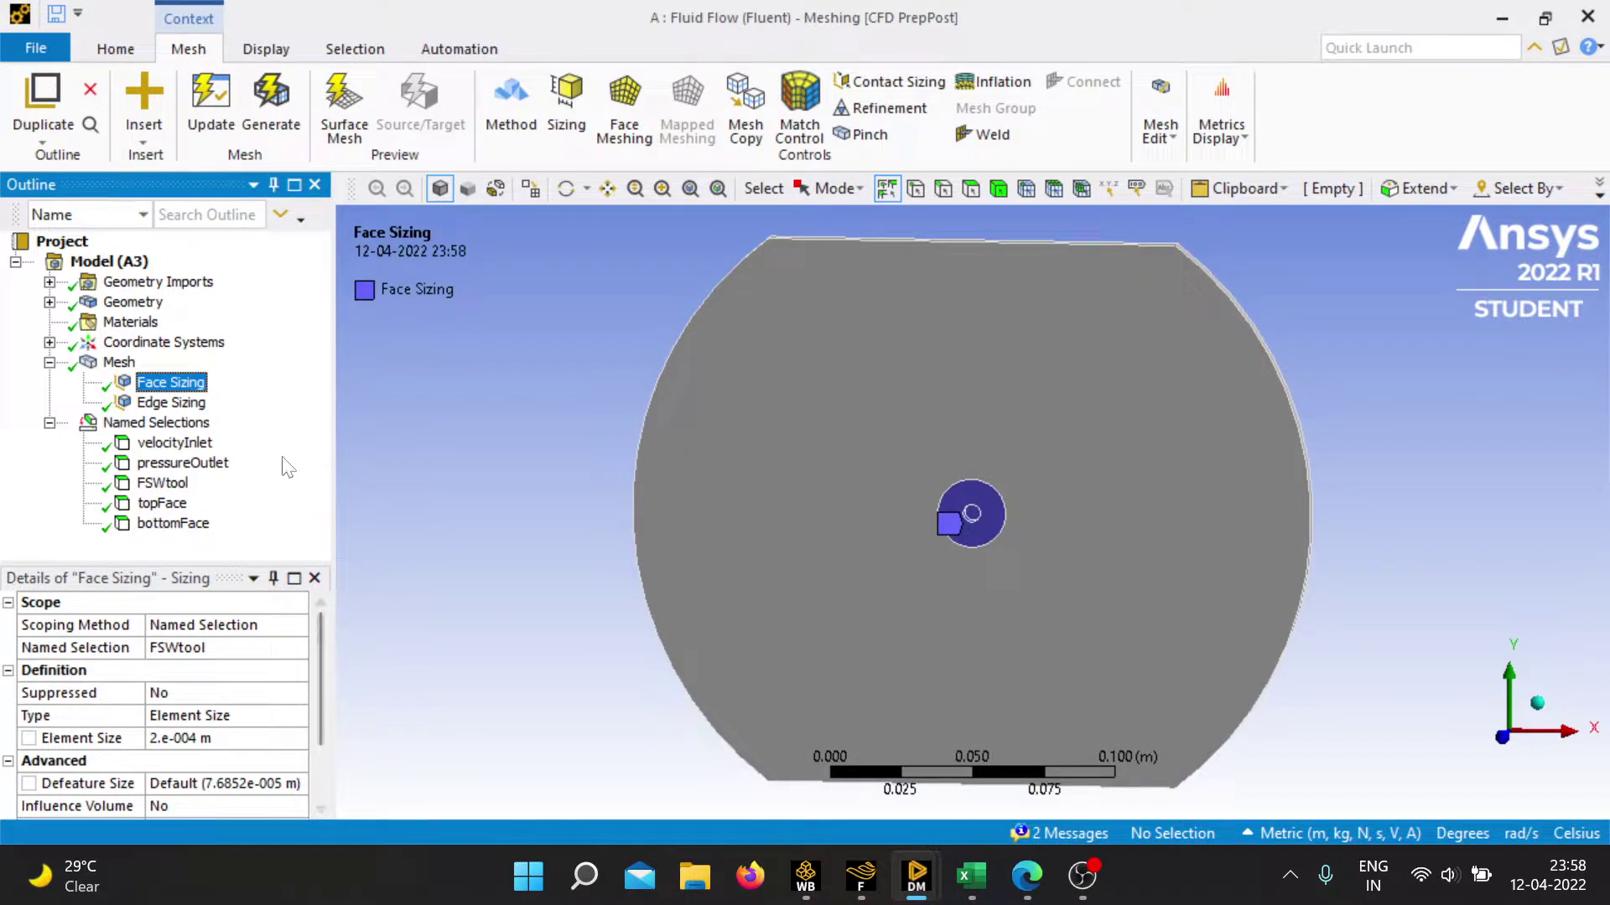
click(323, 684)
scroll(329, 690, down, 2)
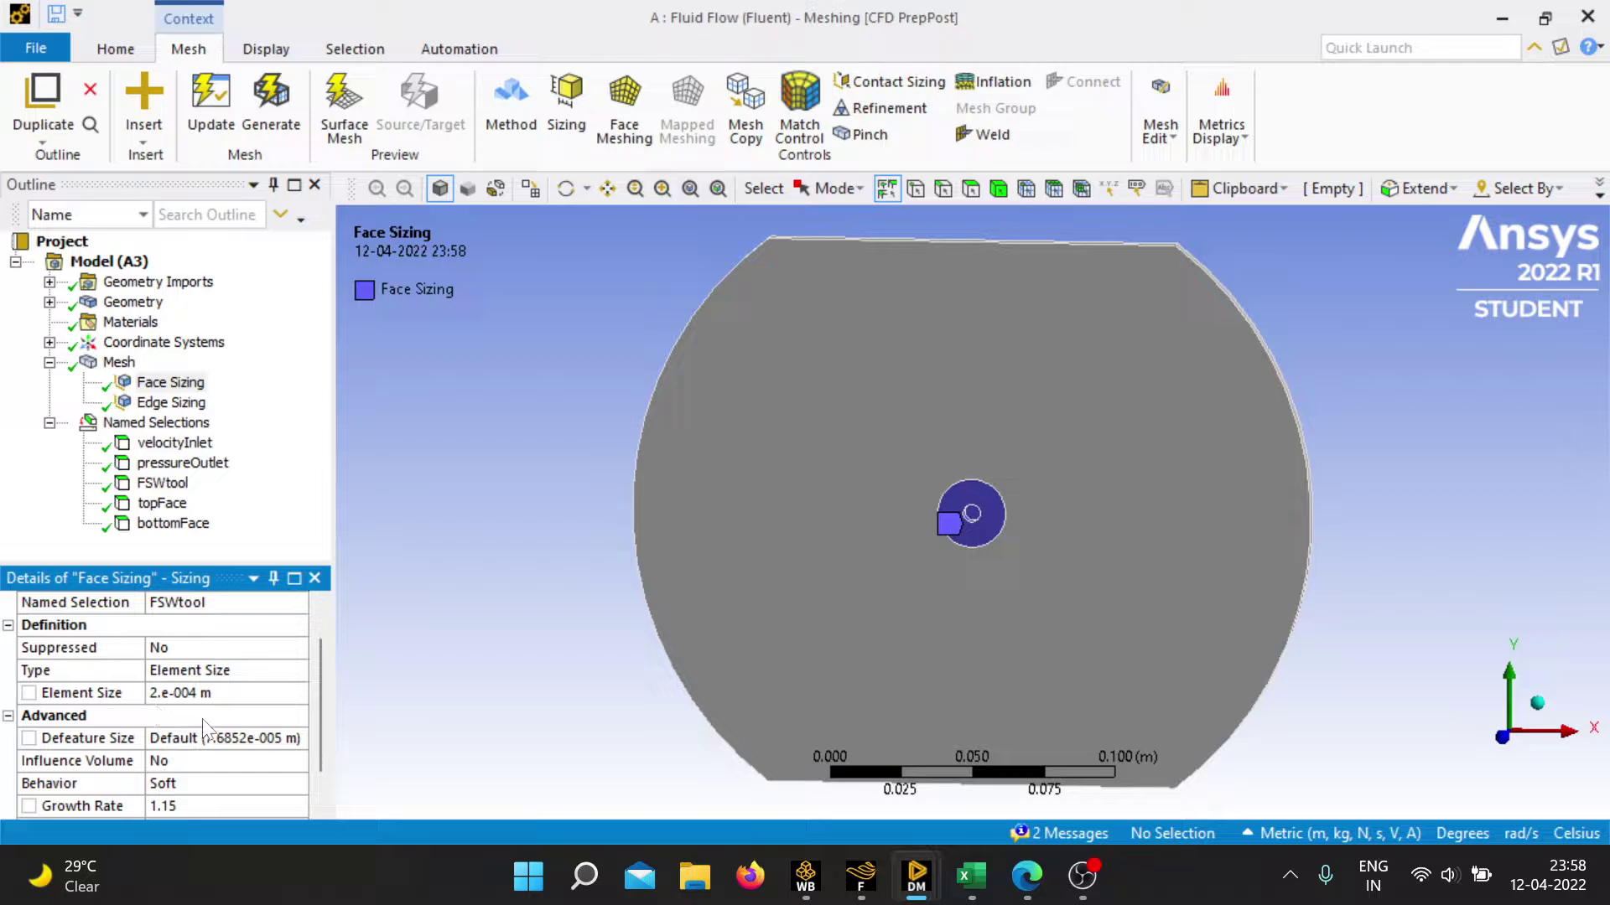
scroll(317, 711, down, 2)
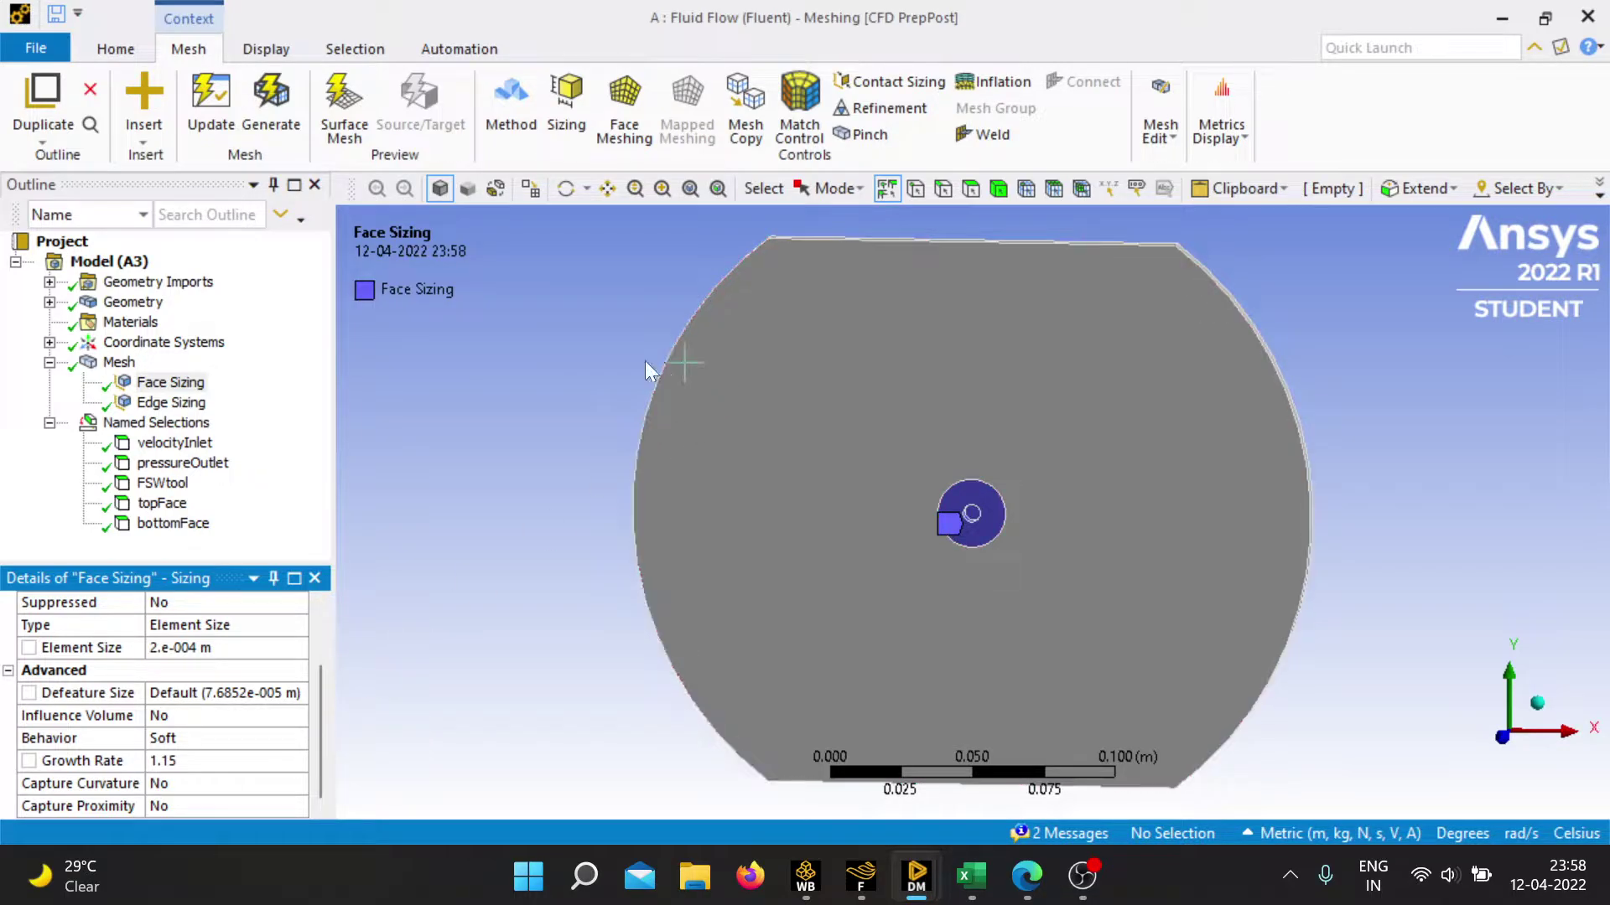
drag(322, 689, 320, 625)
Review the Edge Sizing control's settings and inspect its circular edge around the tool up close.
click(171, 403)
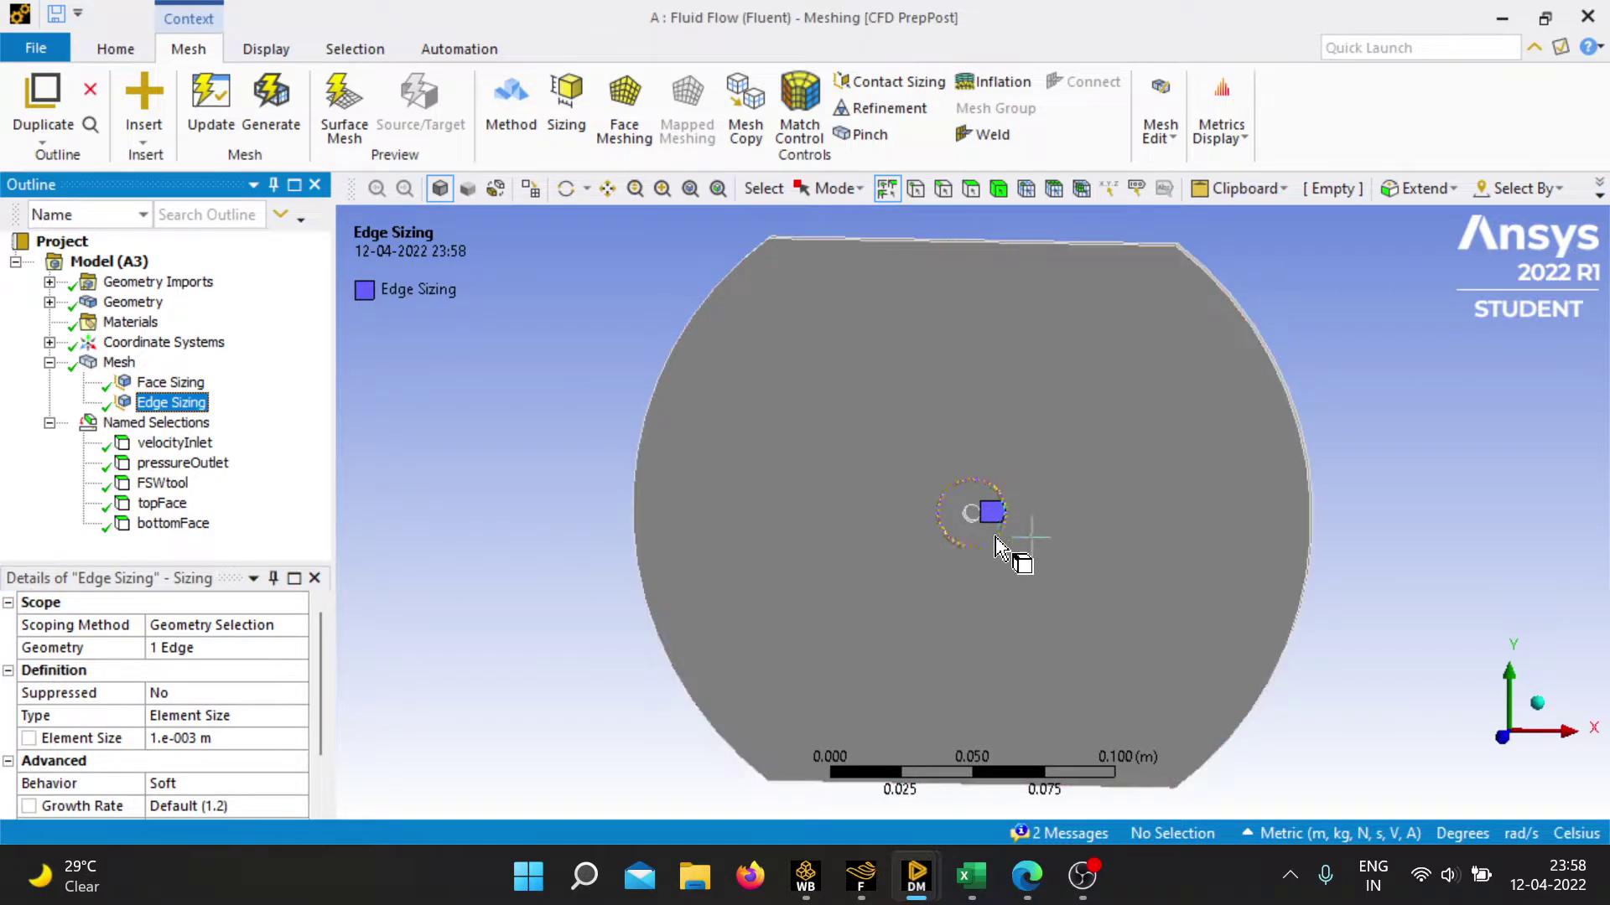
scroll(1014, 540, up, 5)
scroll(1039, 531, up, 3)
scroll(1042, 532, down, 4)
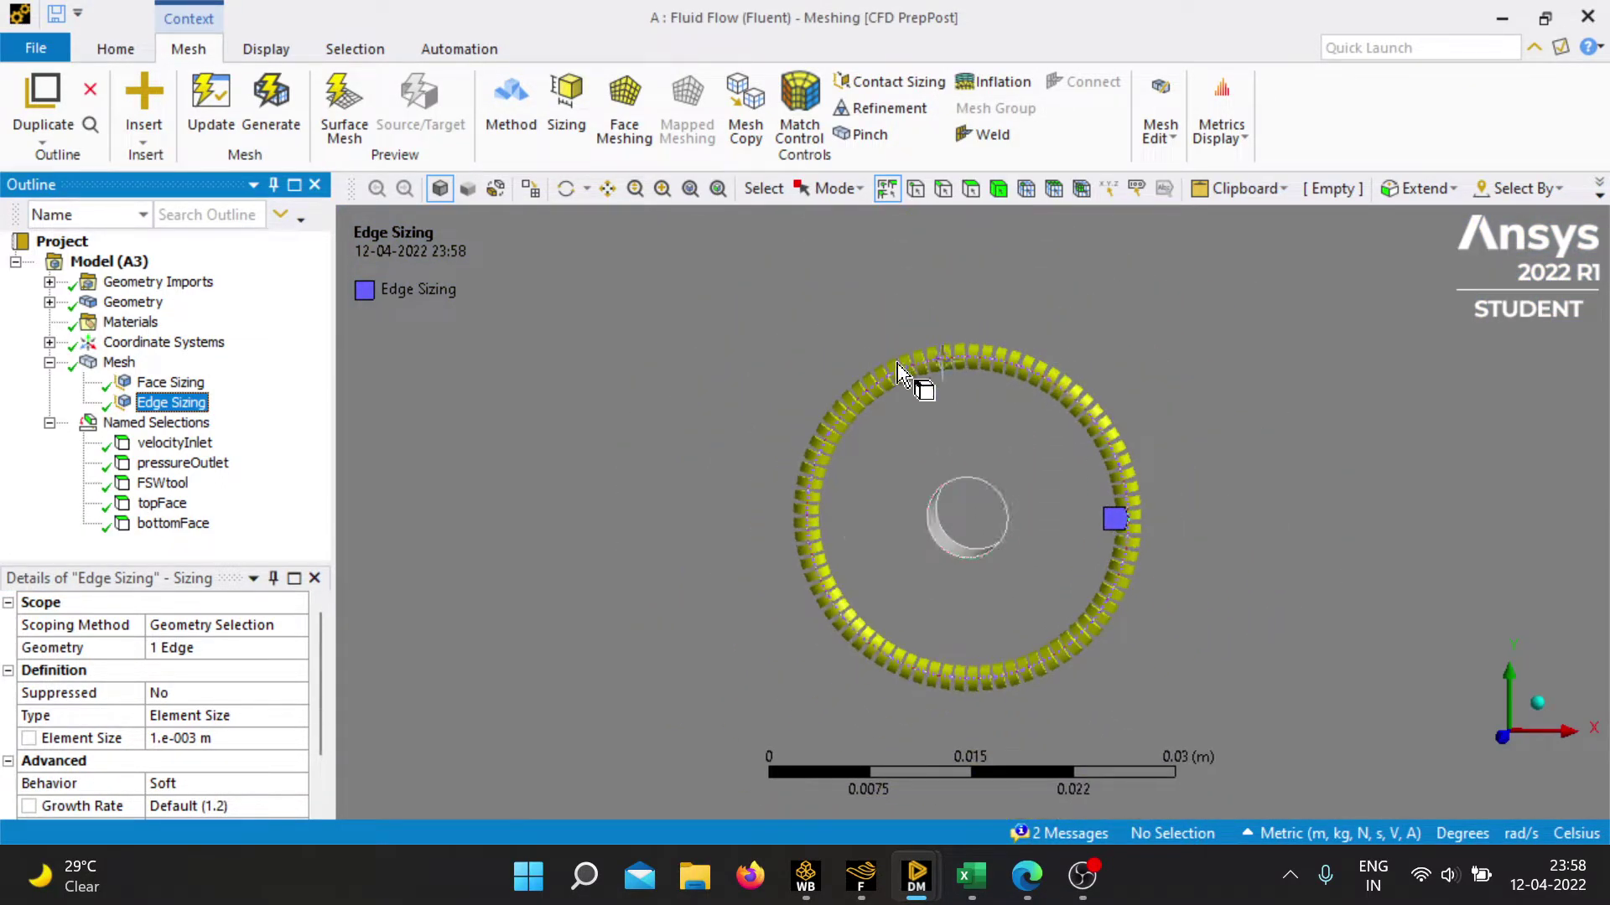
scroll(747, 640, down, 6)
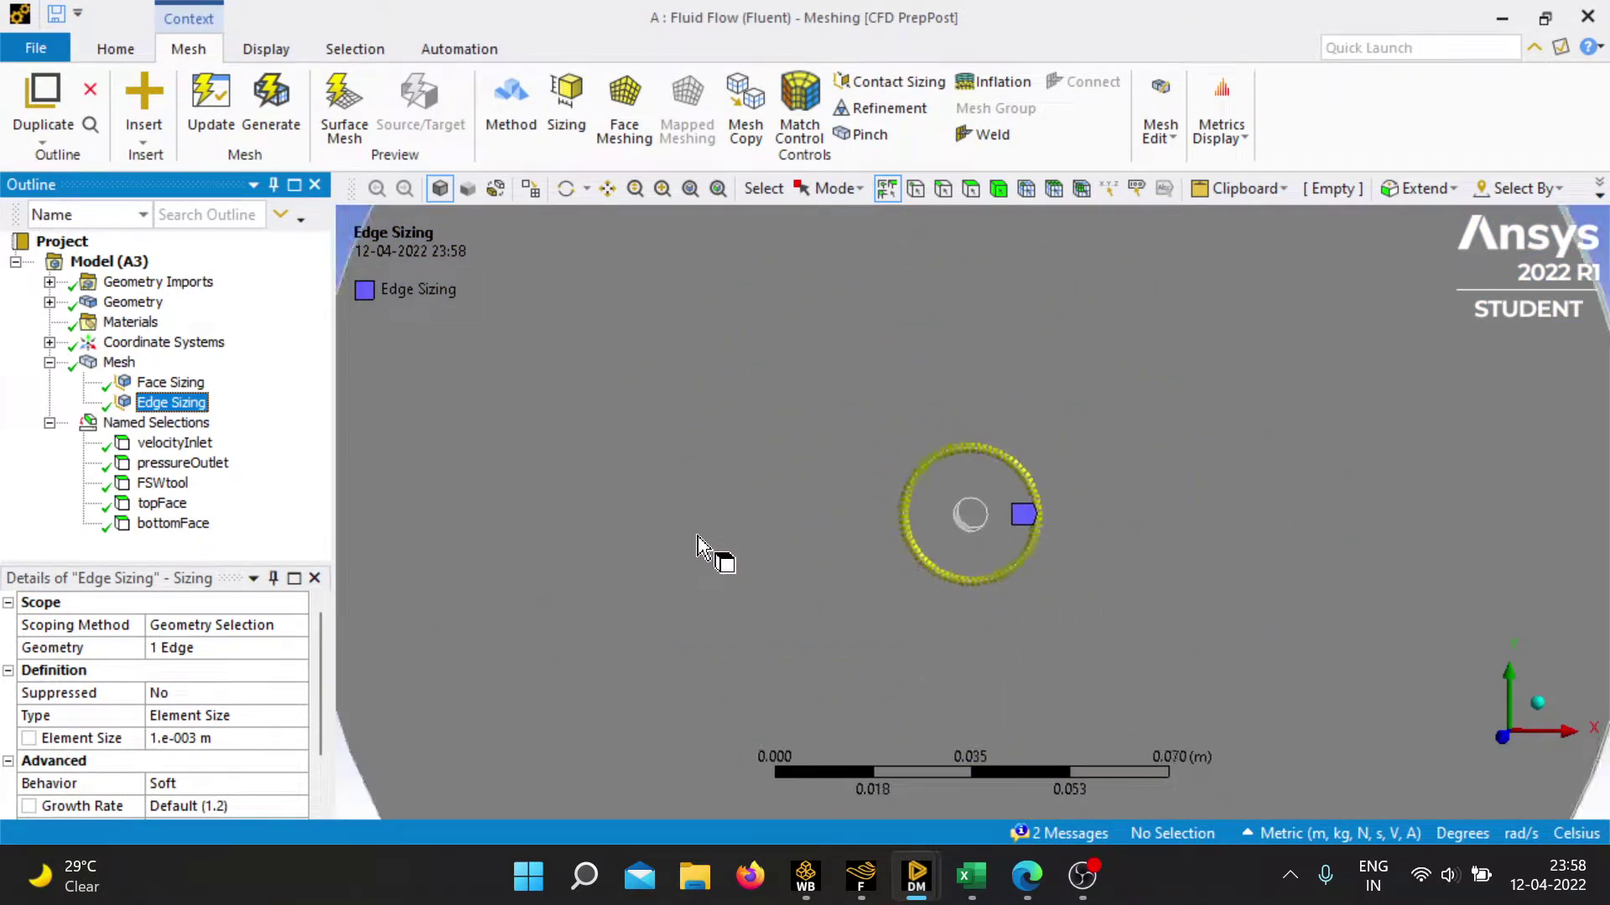
scroll(310, 726, down, 1)
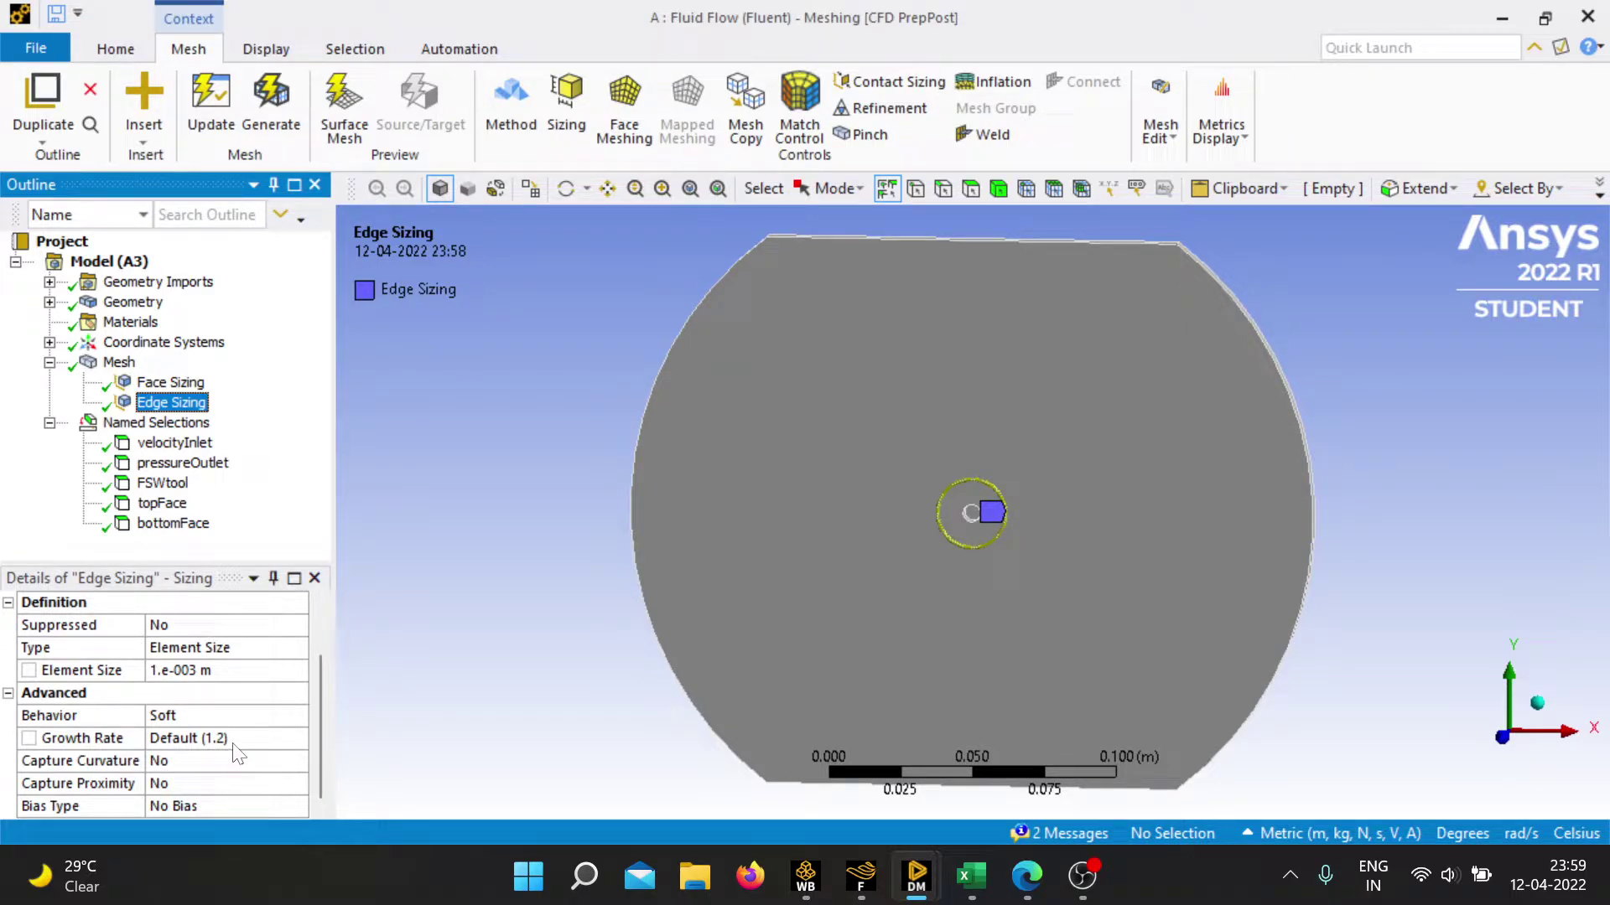
scroll(370, 458, up, 1)
scroll(953, 451, down, 2)
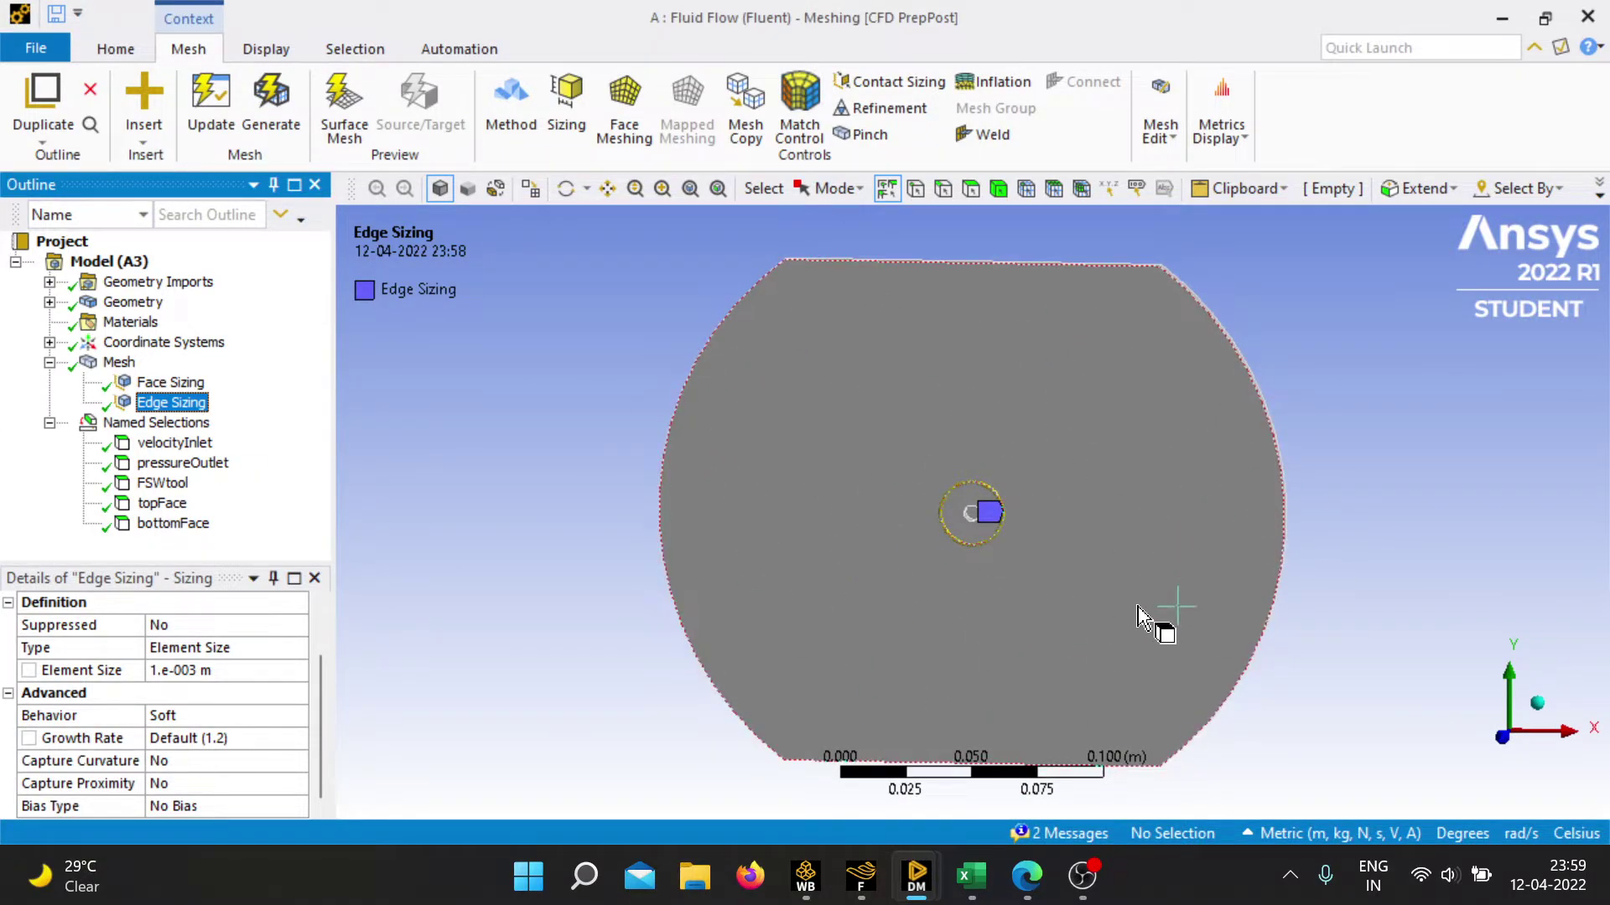
Display the plate's generated mesh and examine it from the front and at an angle, finishing in an isometric view.
click(118, 362)
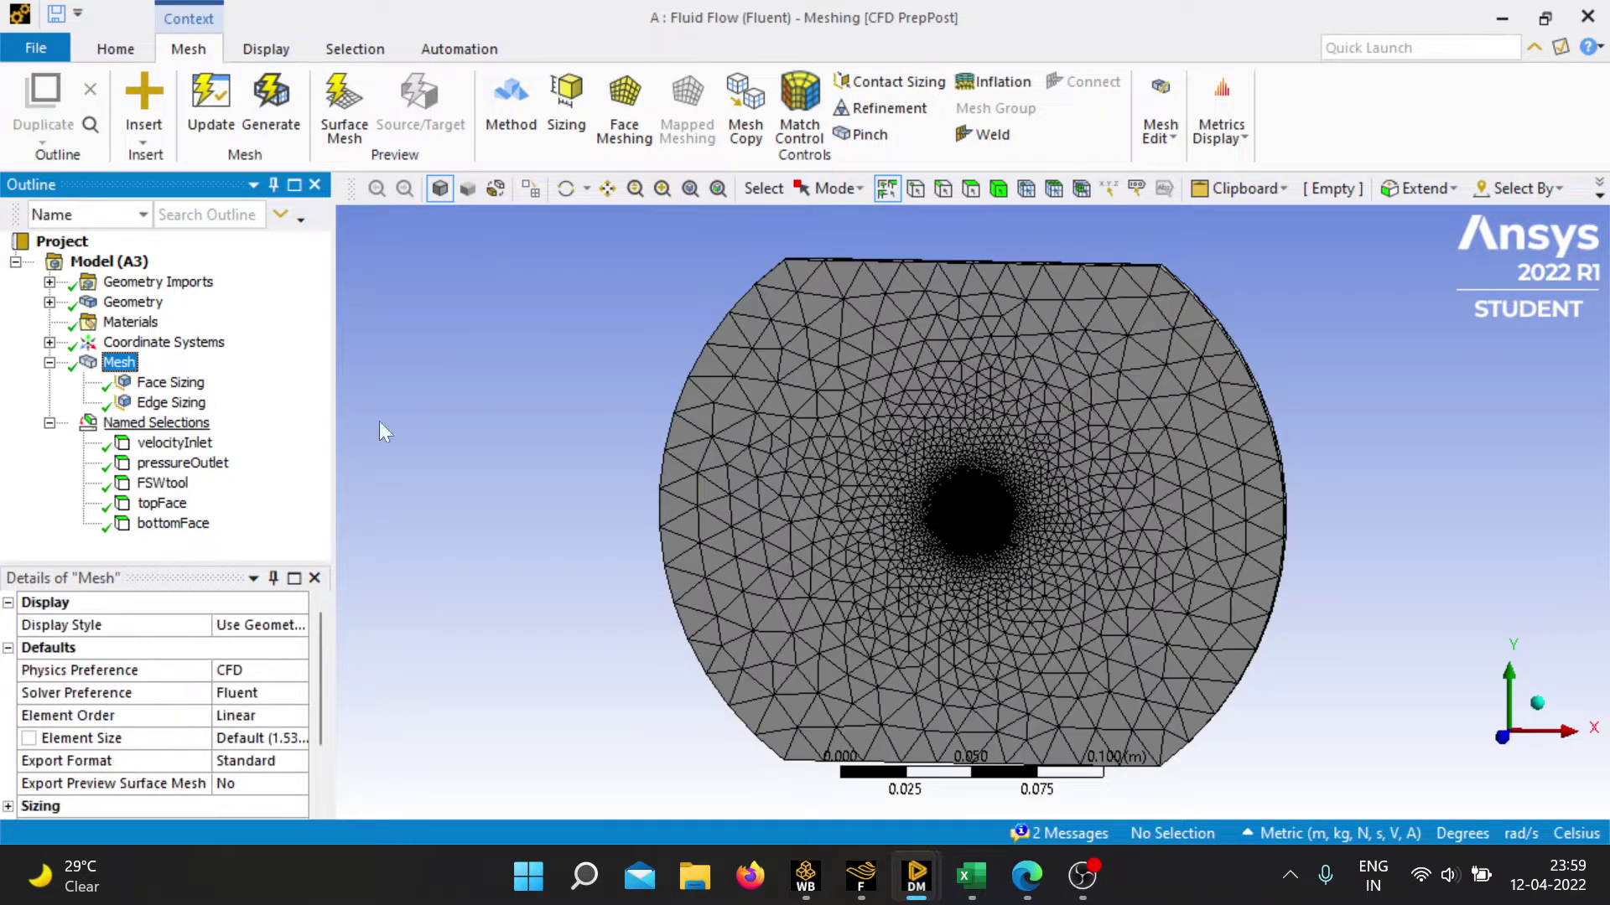
scroll(1017, 528, up, 1)
scroll(1015, 527, up, 1)
scroll(1013, 524, down, 3)
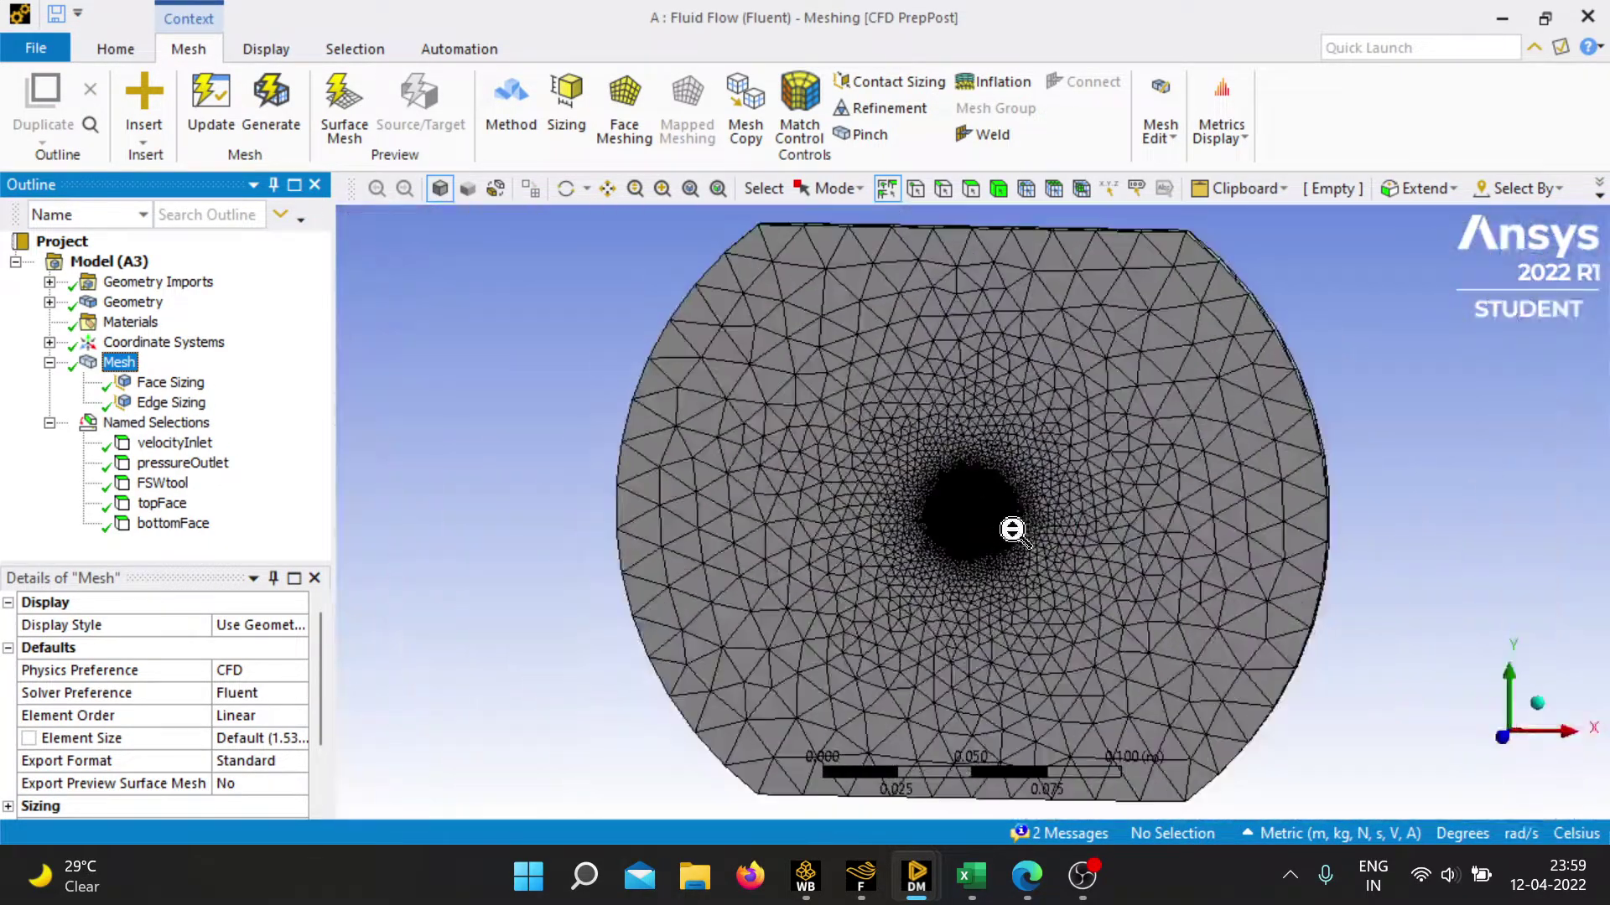
scroll(1014, 530, up, 1)
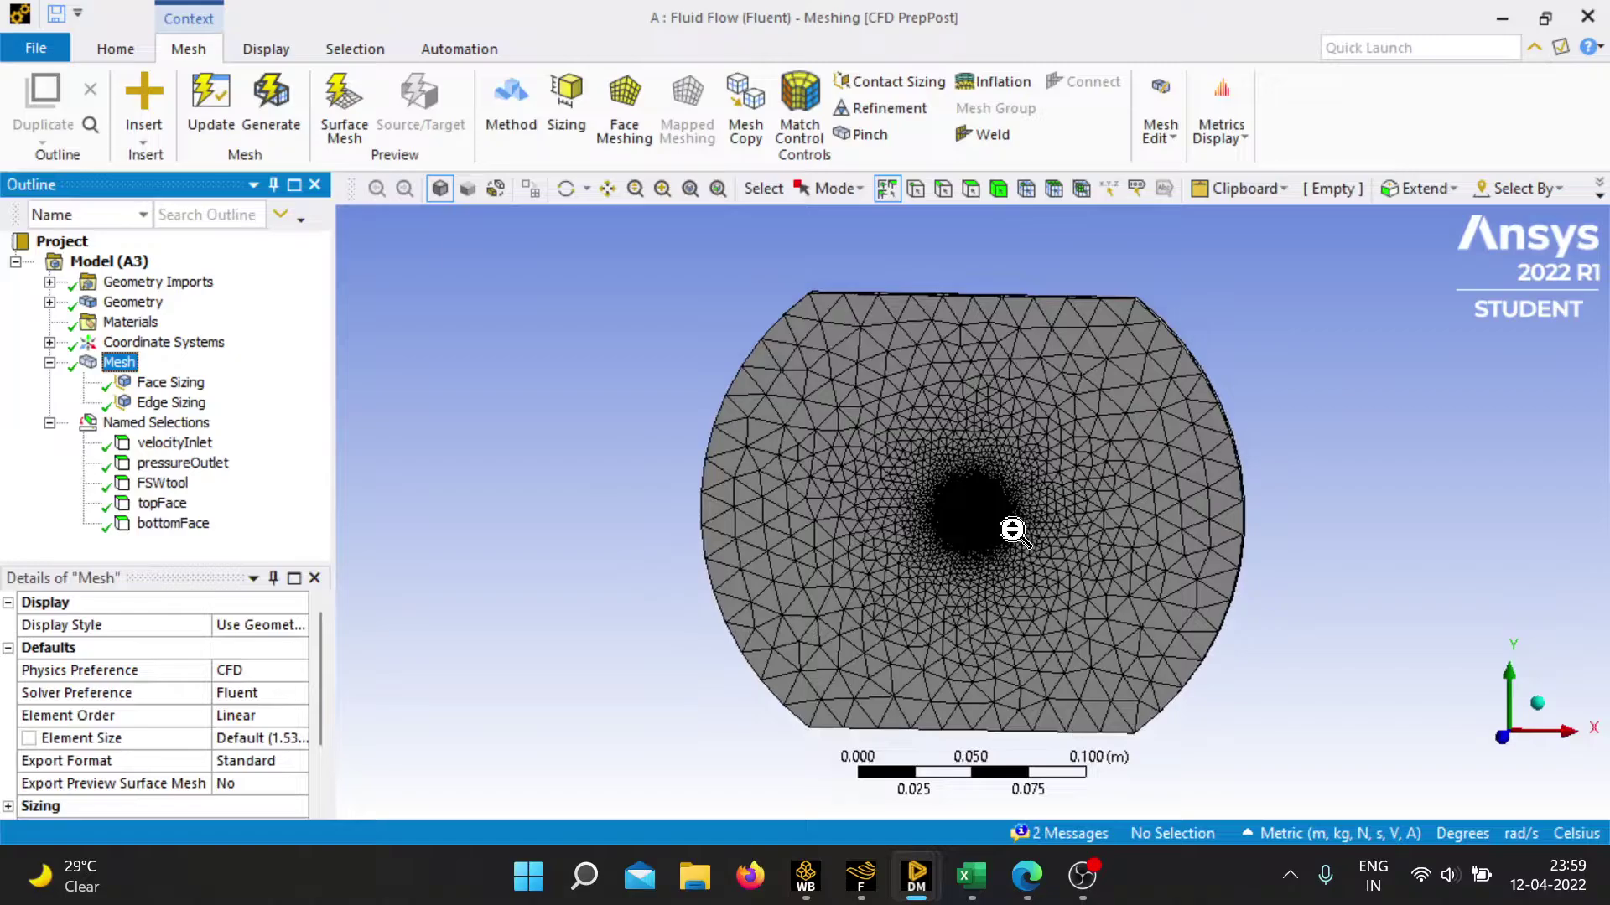
scroll(1013, 530, up, 1)
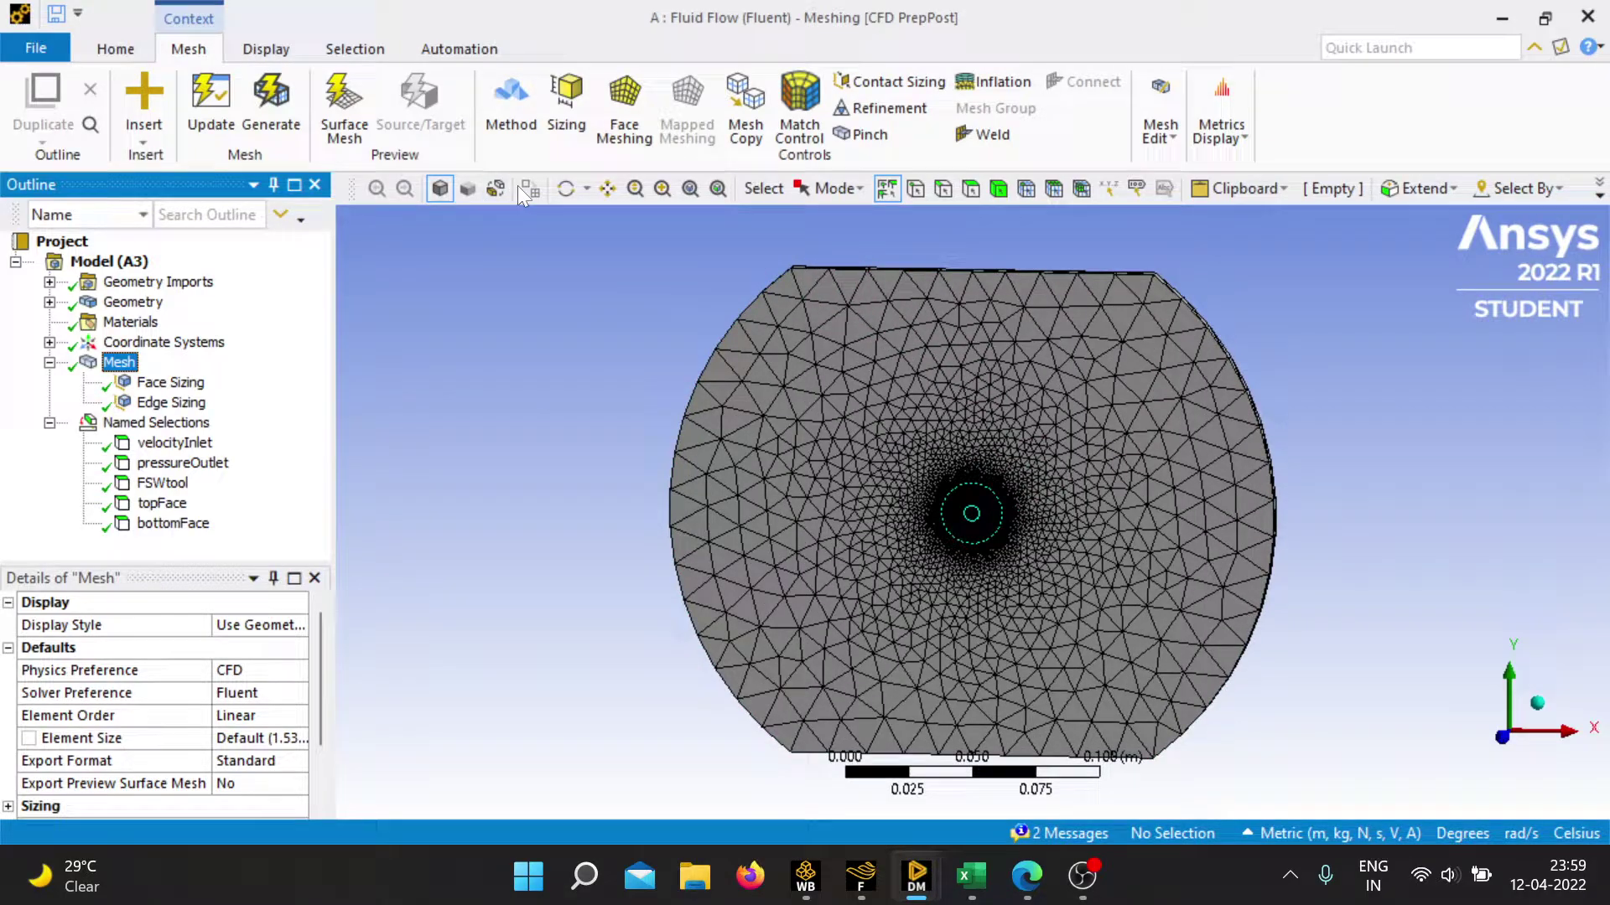
click(570, 191)
drag(1341, 682, 1250, 568)
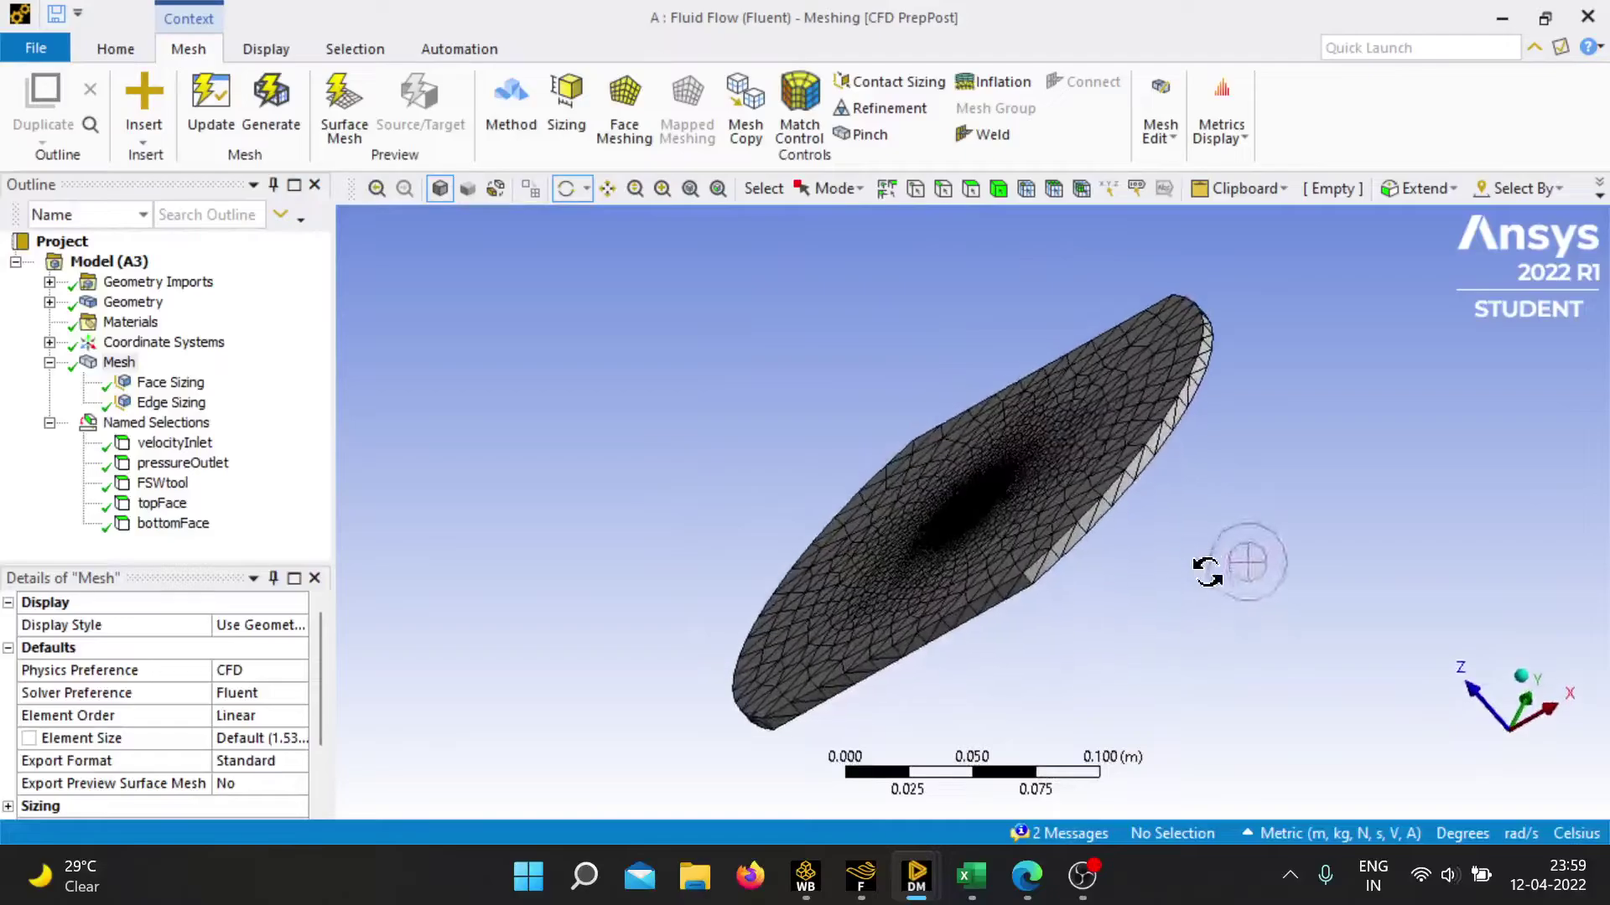
click(1521, 673)
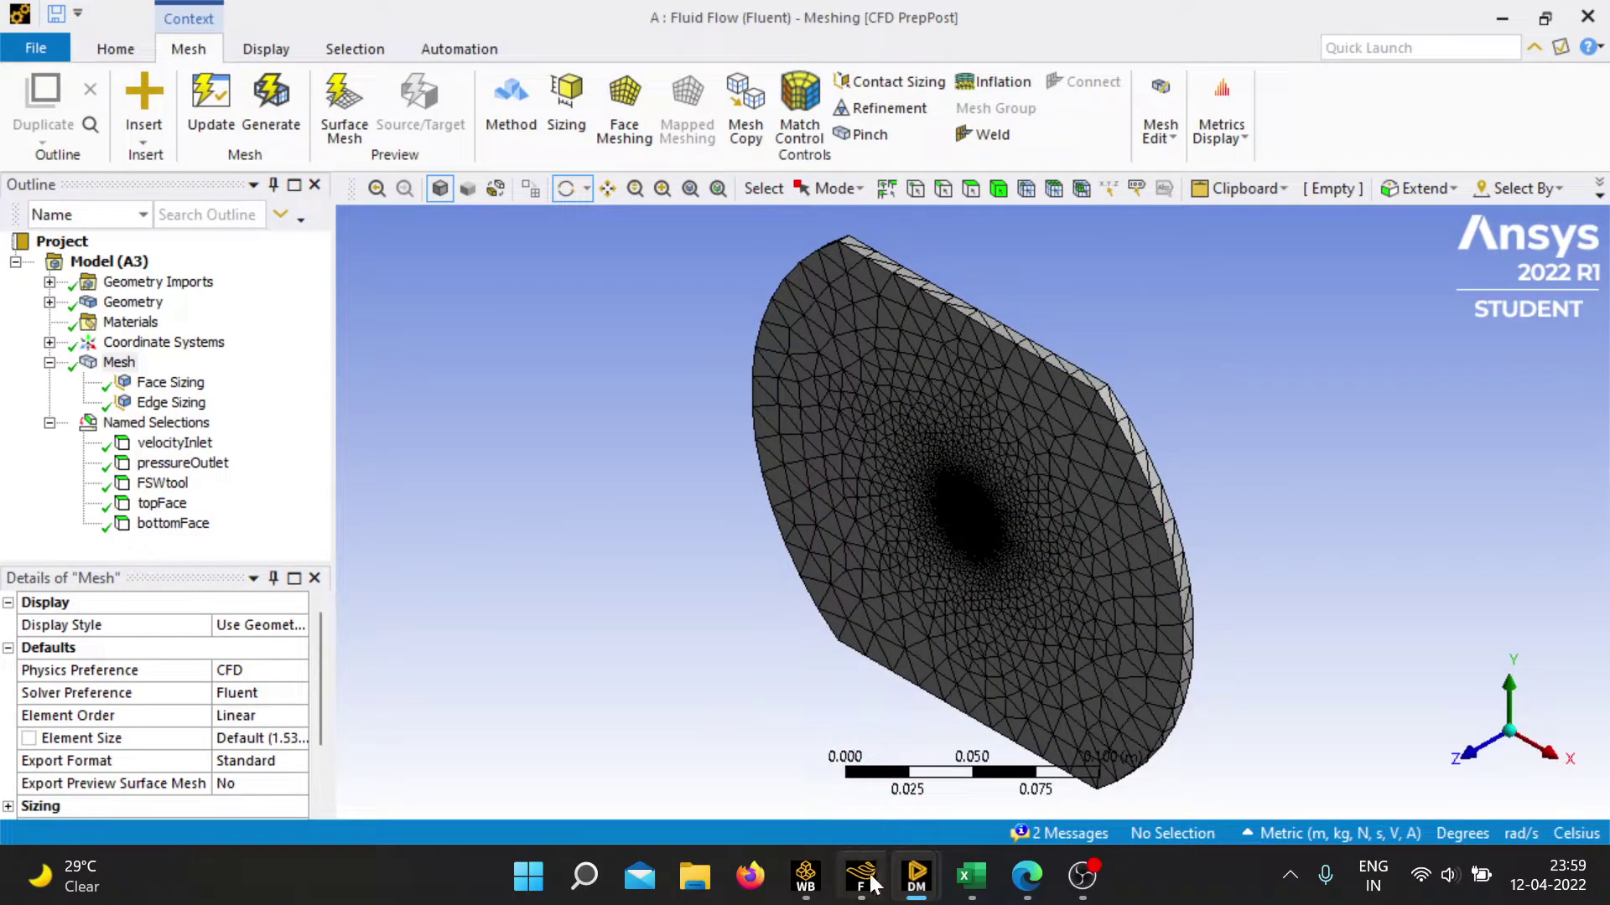
Switch to the Fluent solver window and review the General mesh and solver settings, including the type and time options.
mouse_move(863, 887)
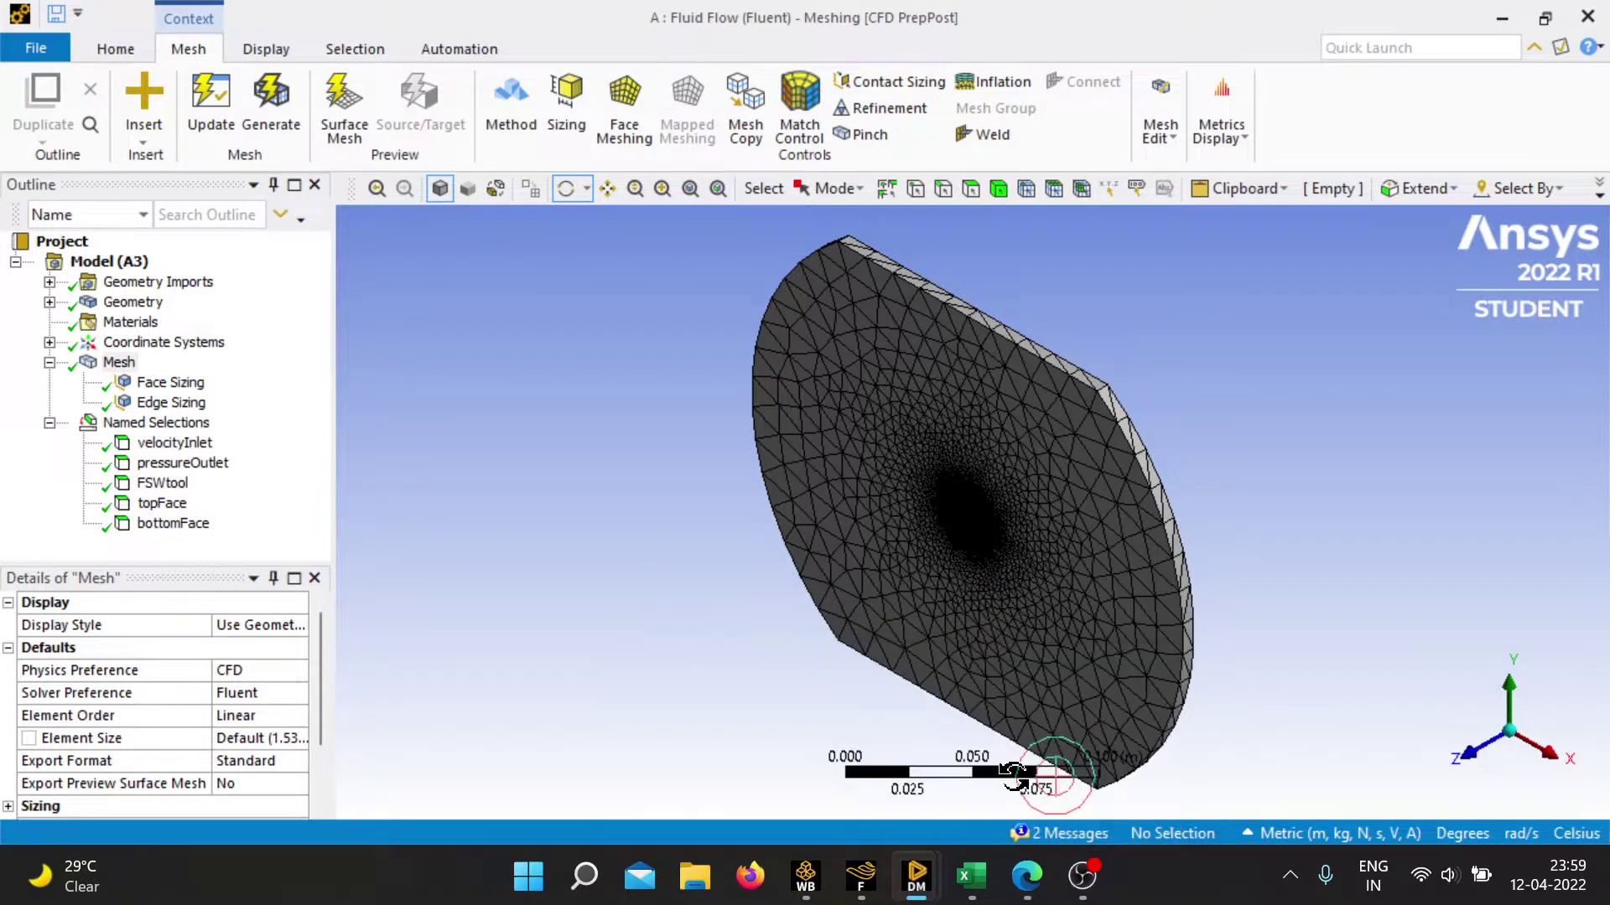
click(863, 878)
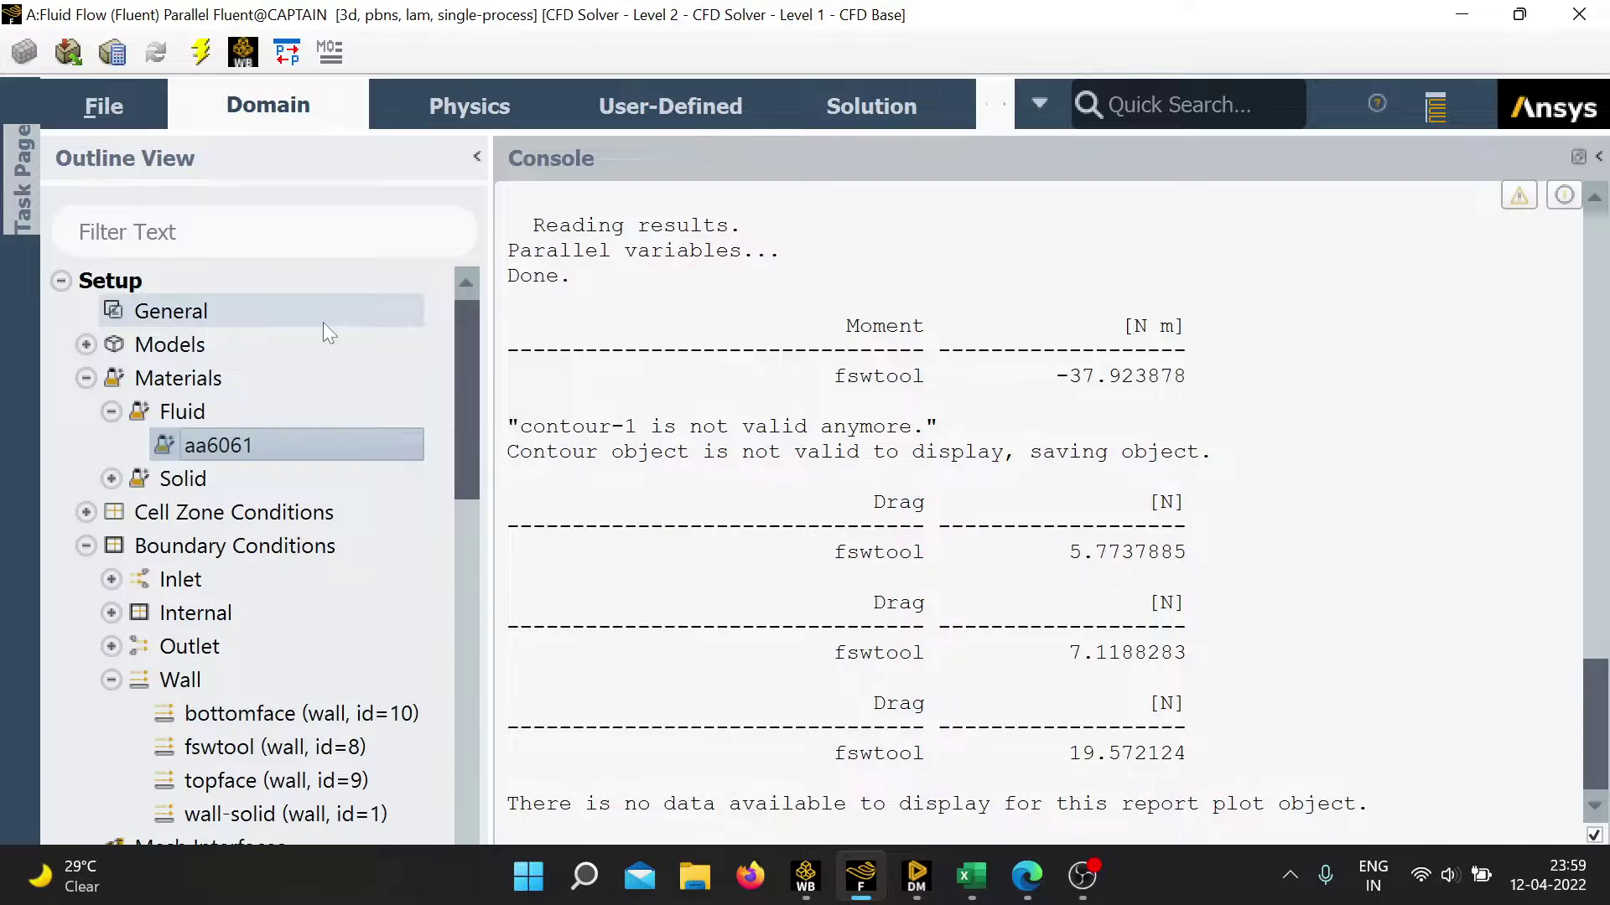
click(280, 321)
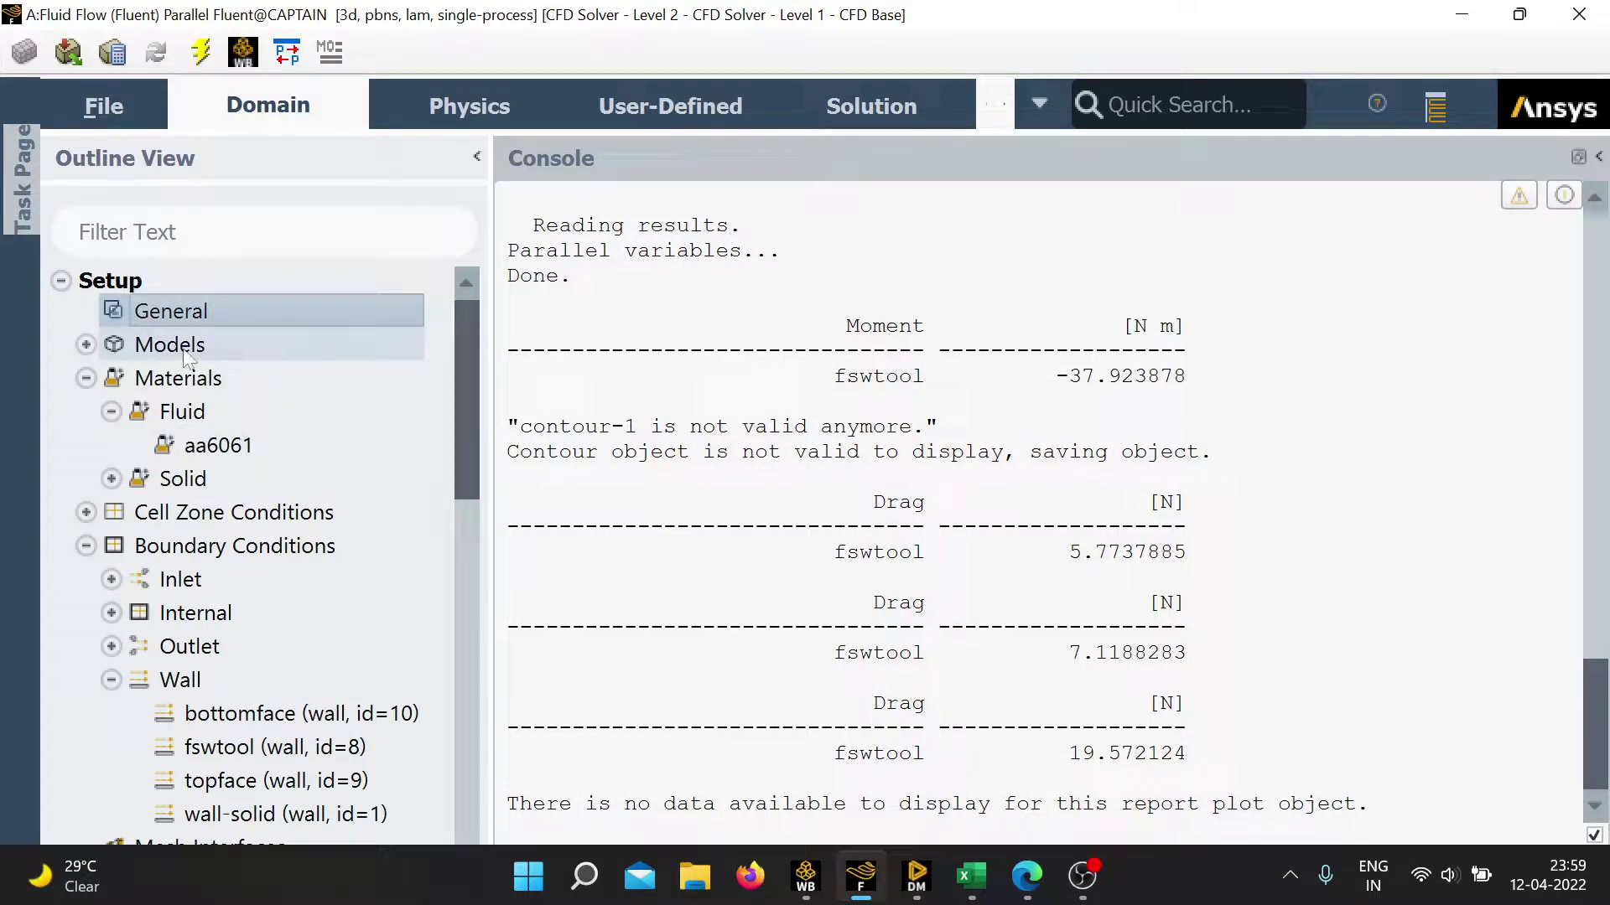
double_click(137, 310)
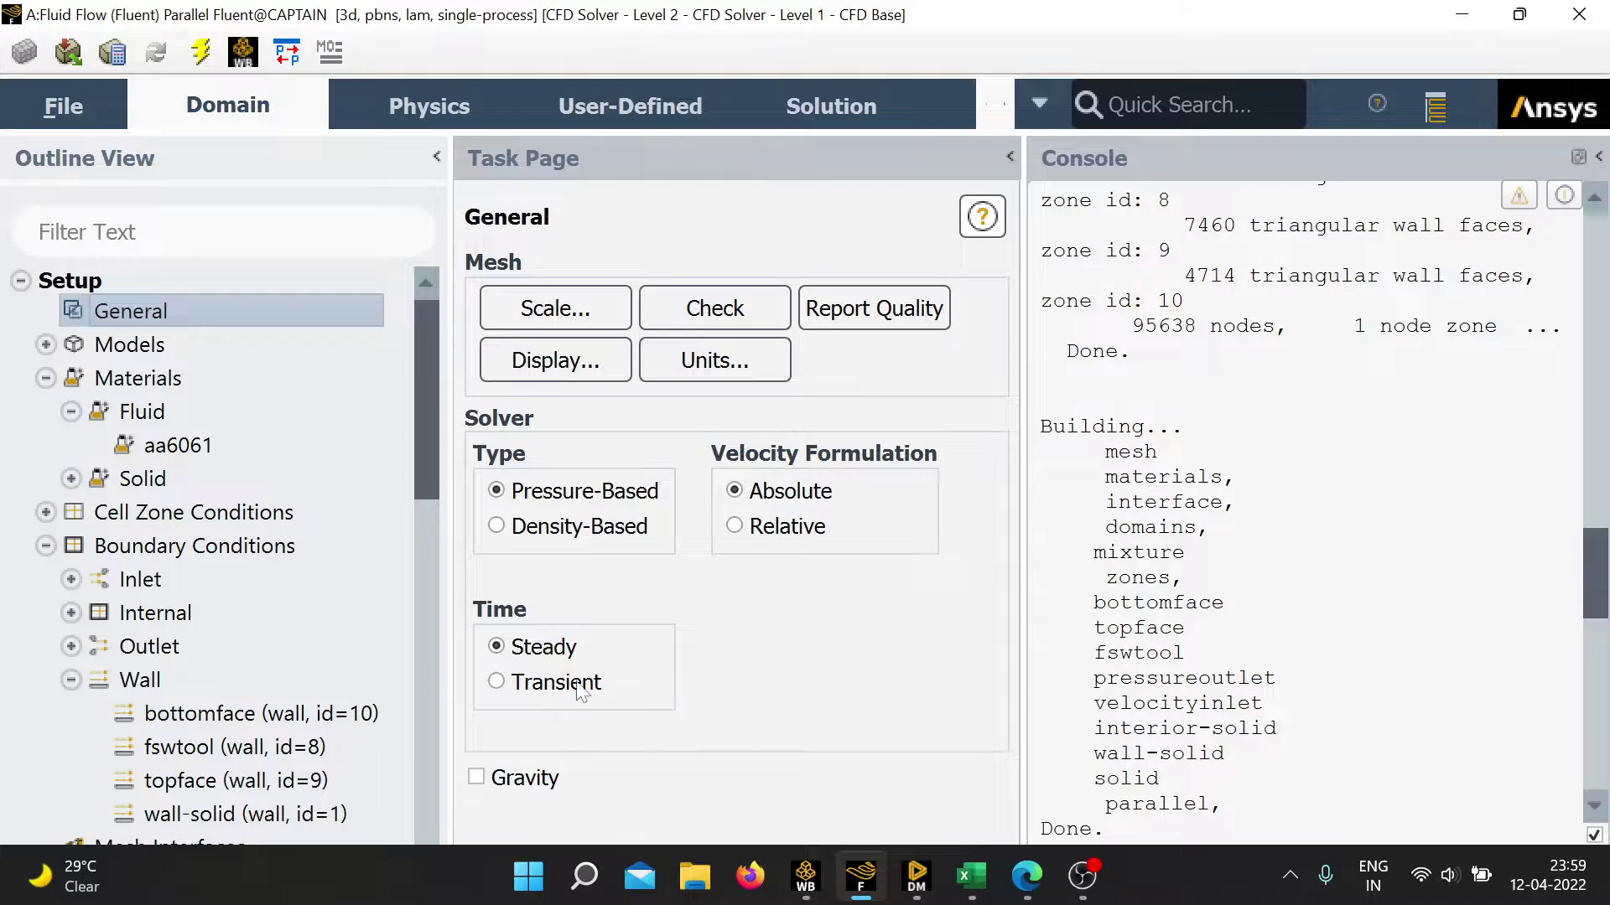
click(1012, 159)
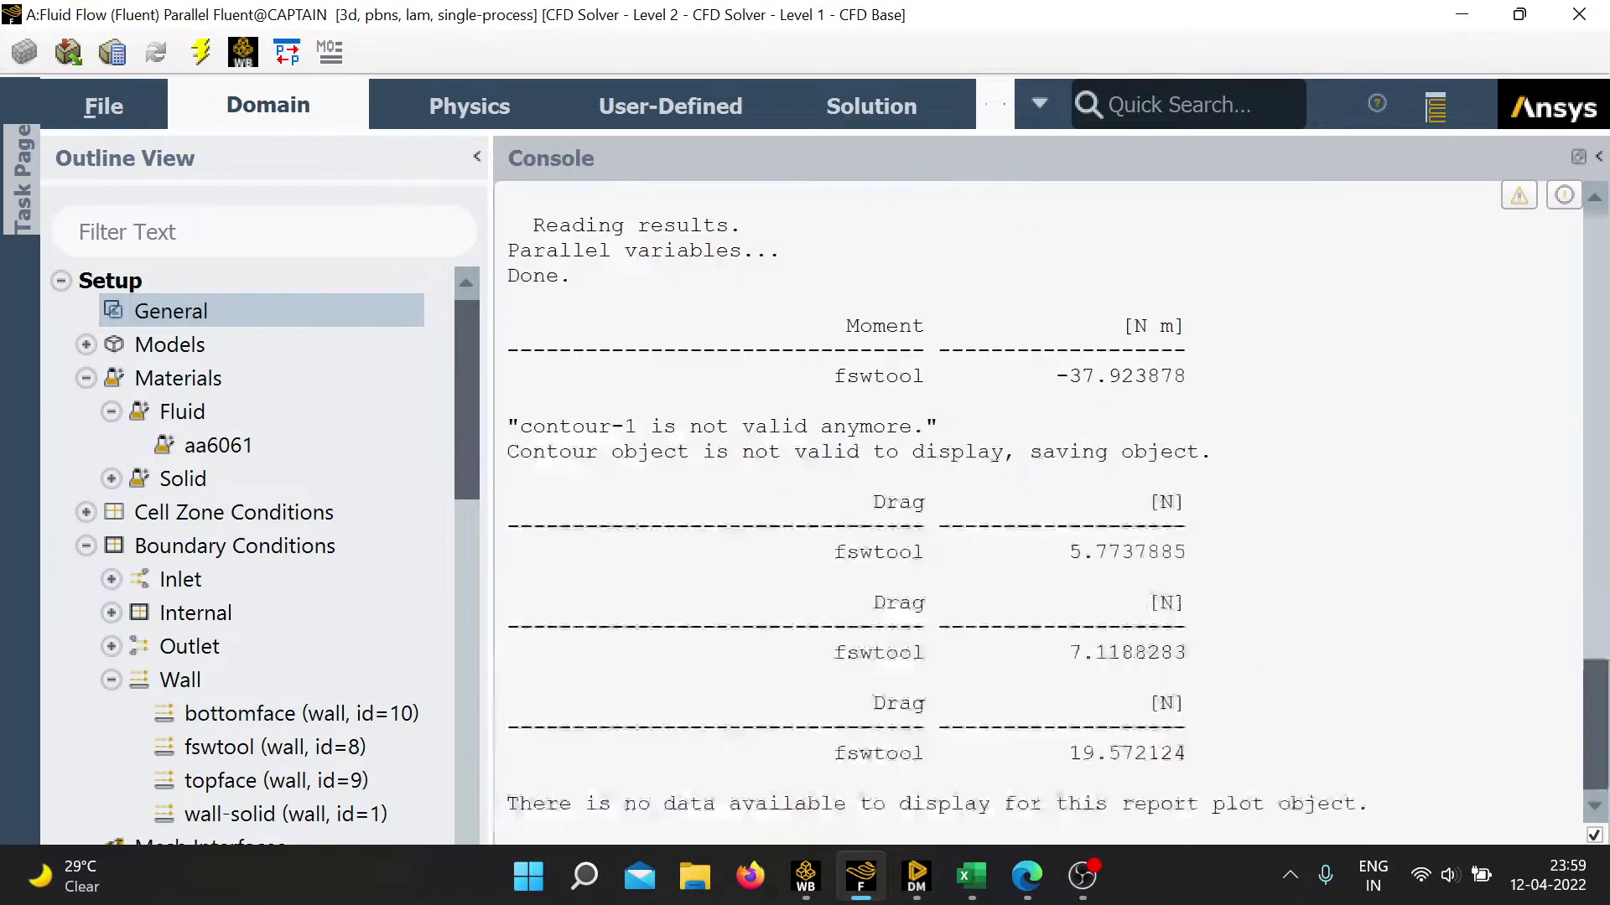
Review the Energy and Viscous model settings in the Fluent setup without changing them.
click(87, 345)
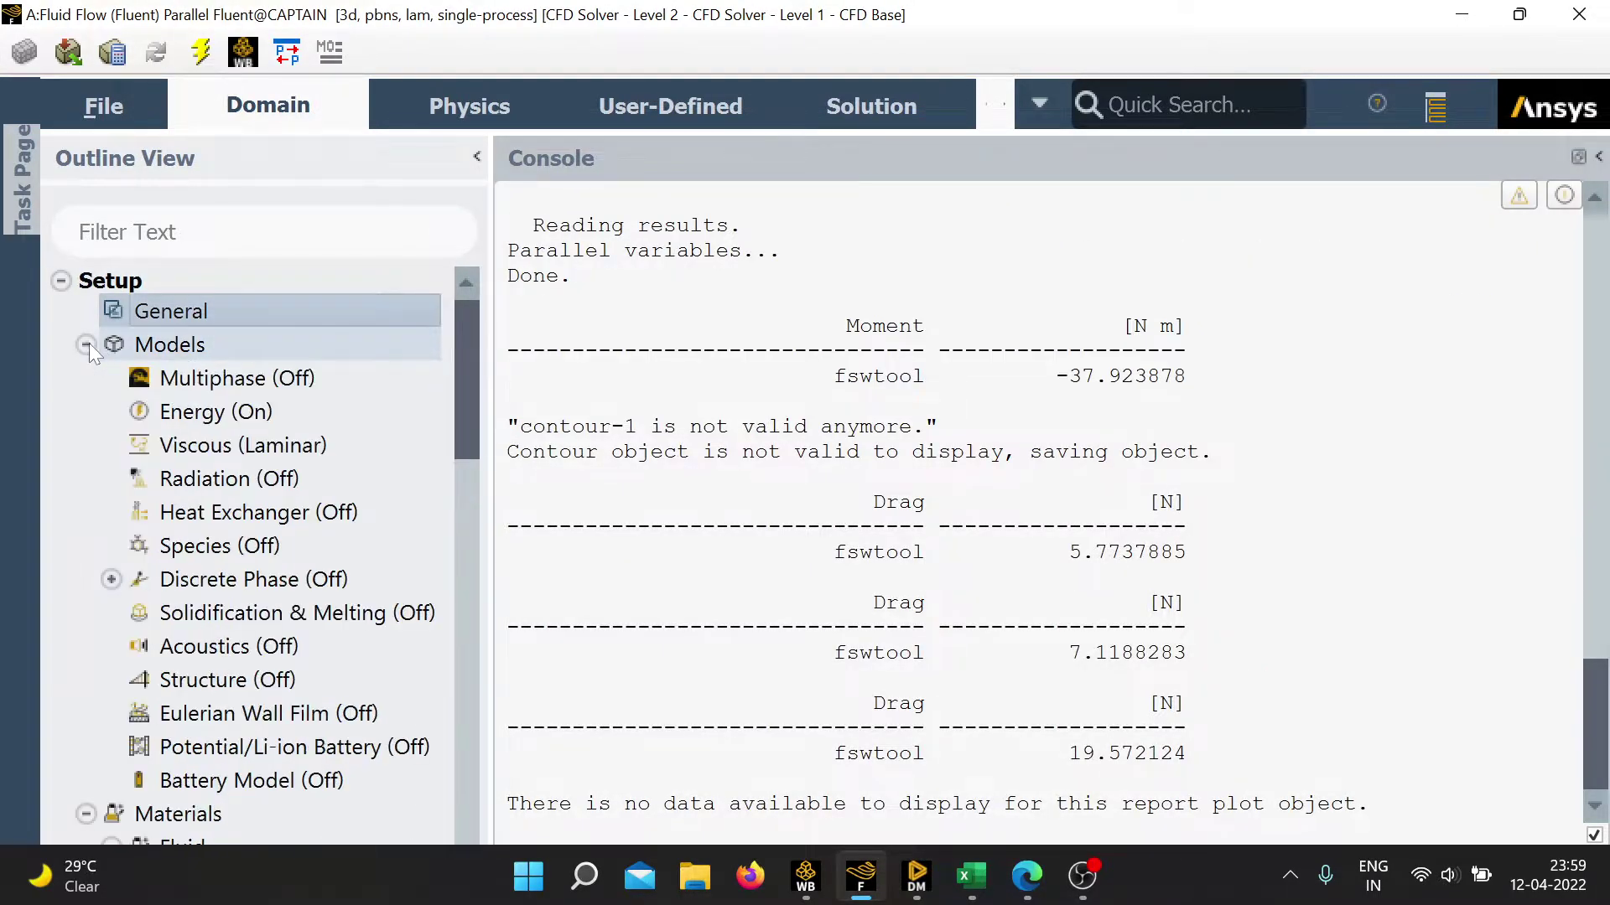
double_click(259, 422)
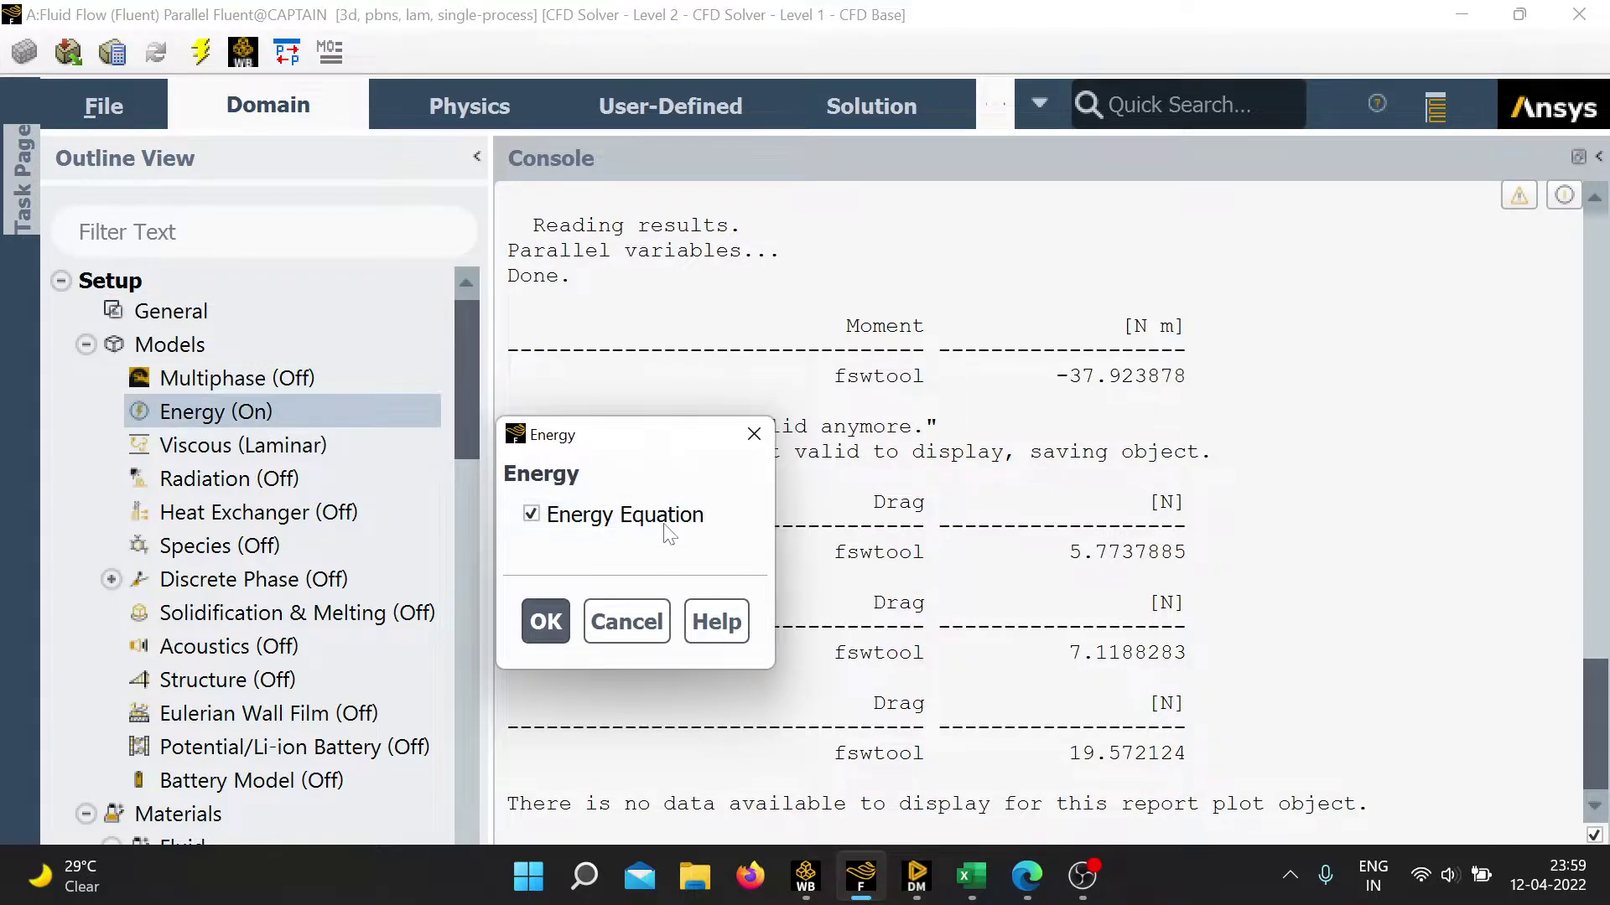
click(752, 437)
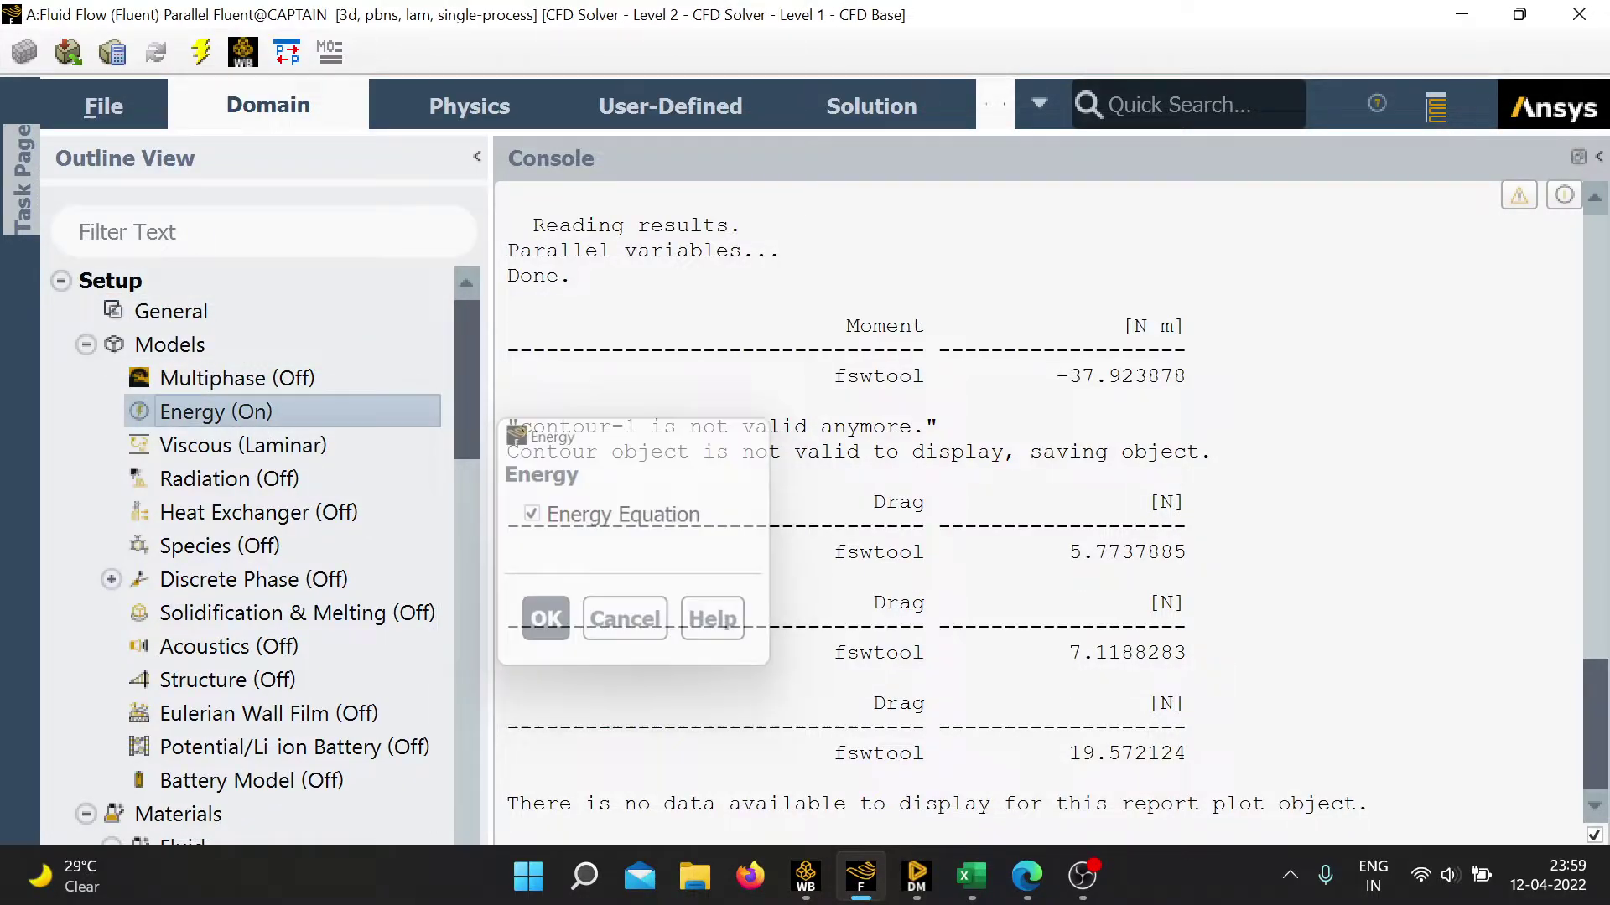
click(329, 445)
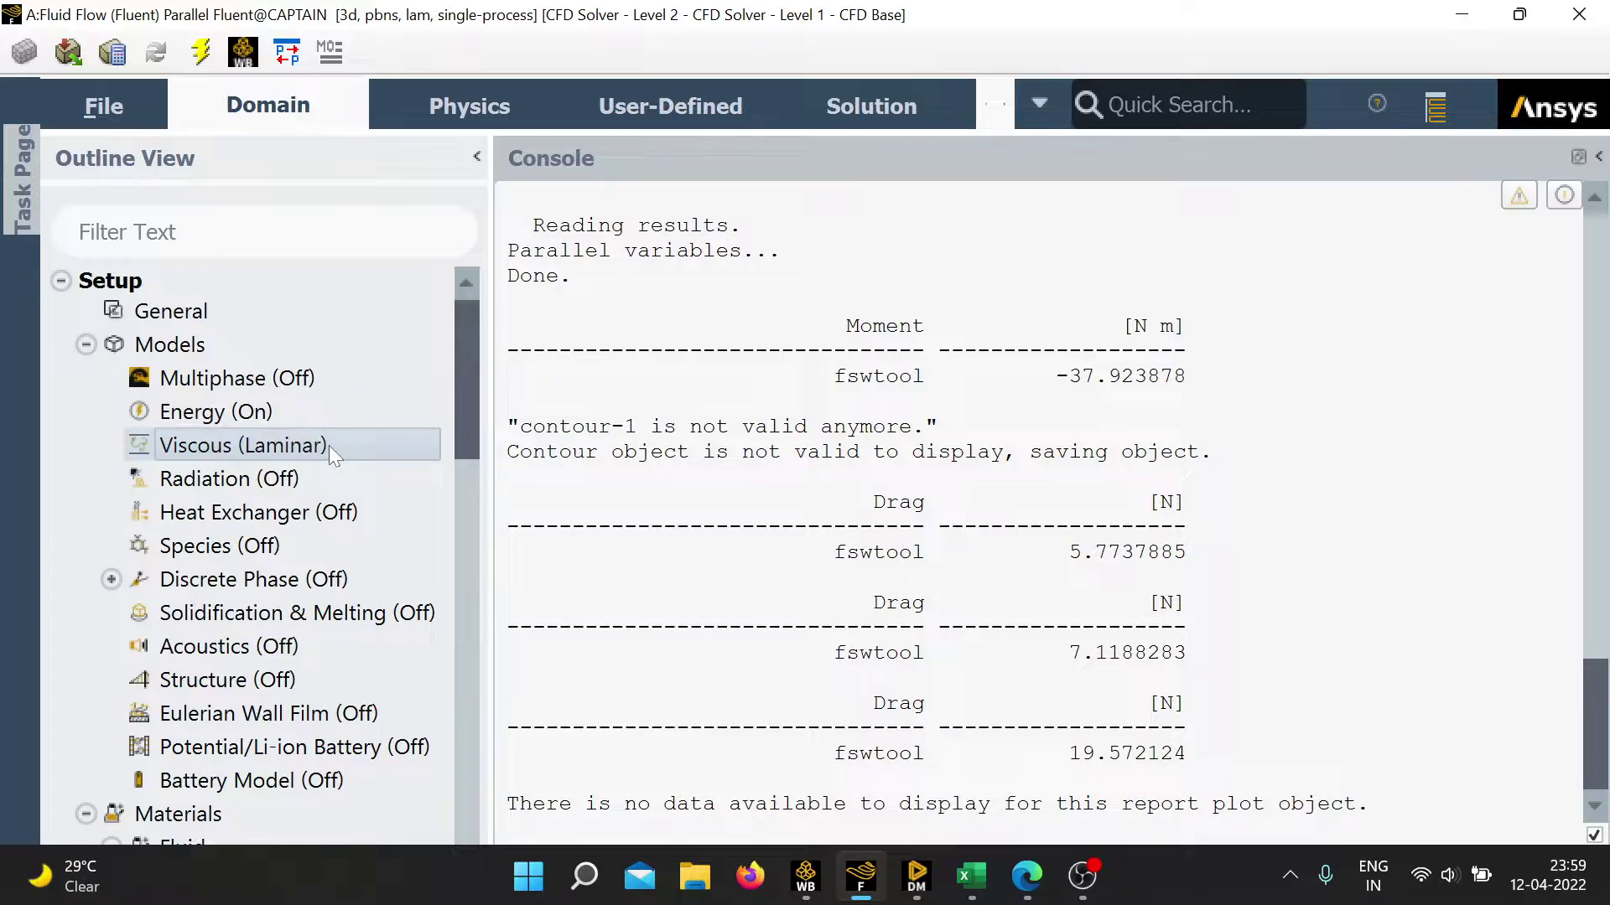
double_click(329, 445)
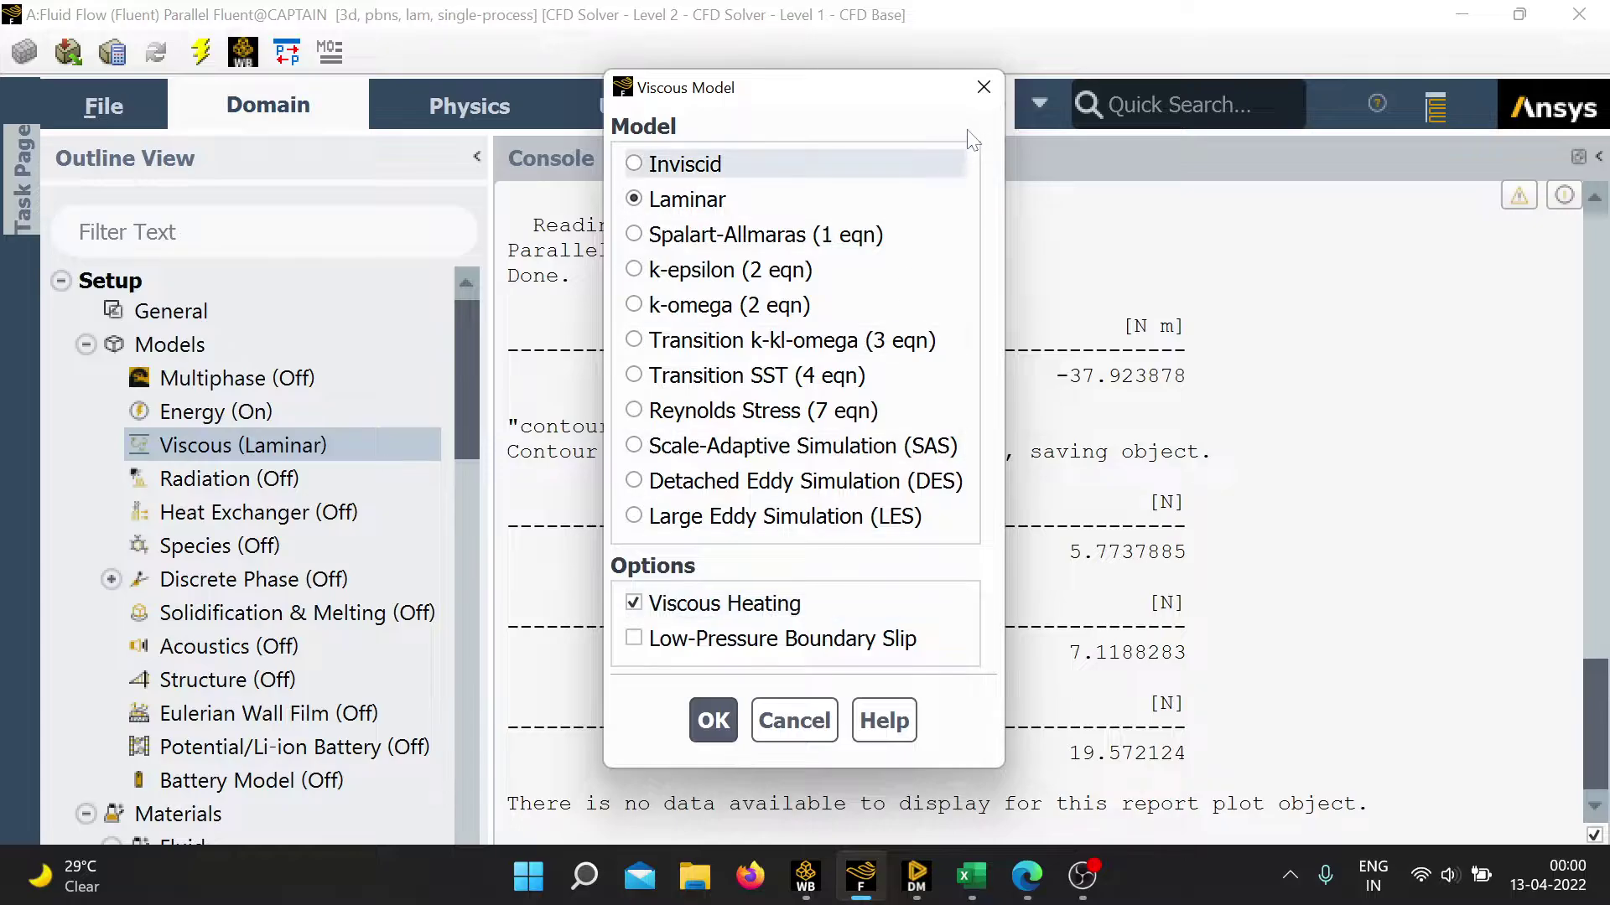
click(984, 87)
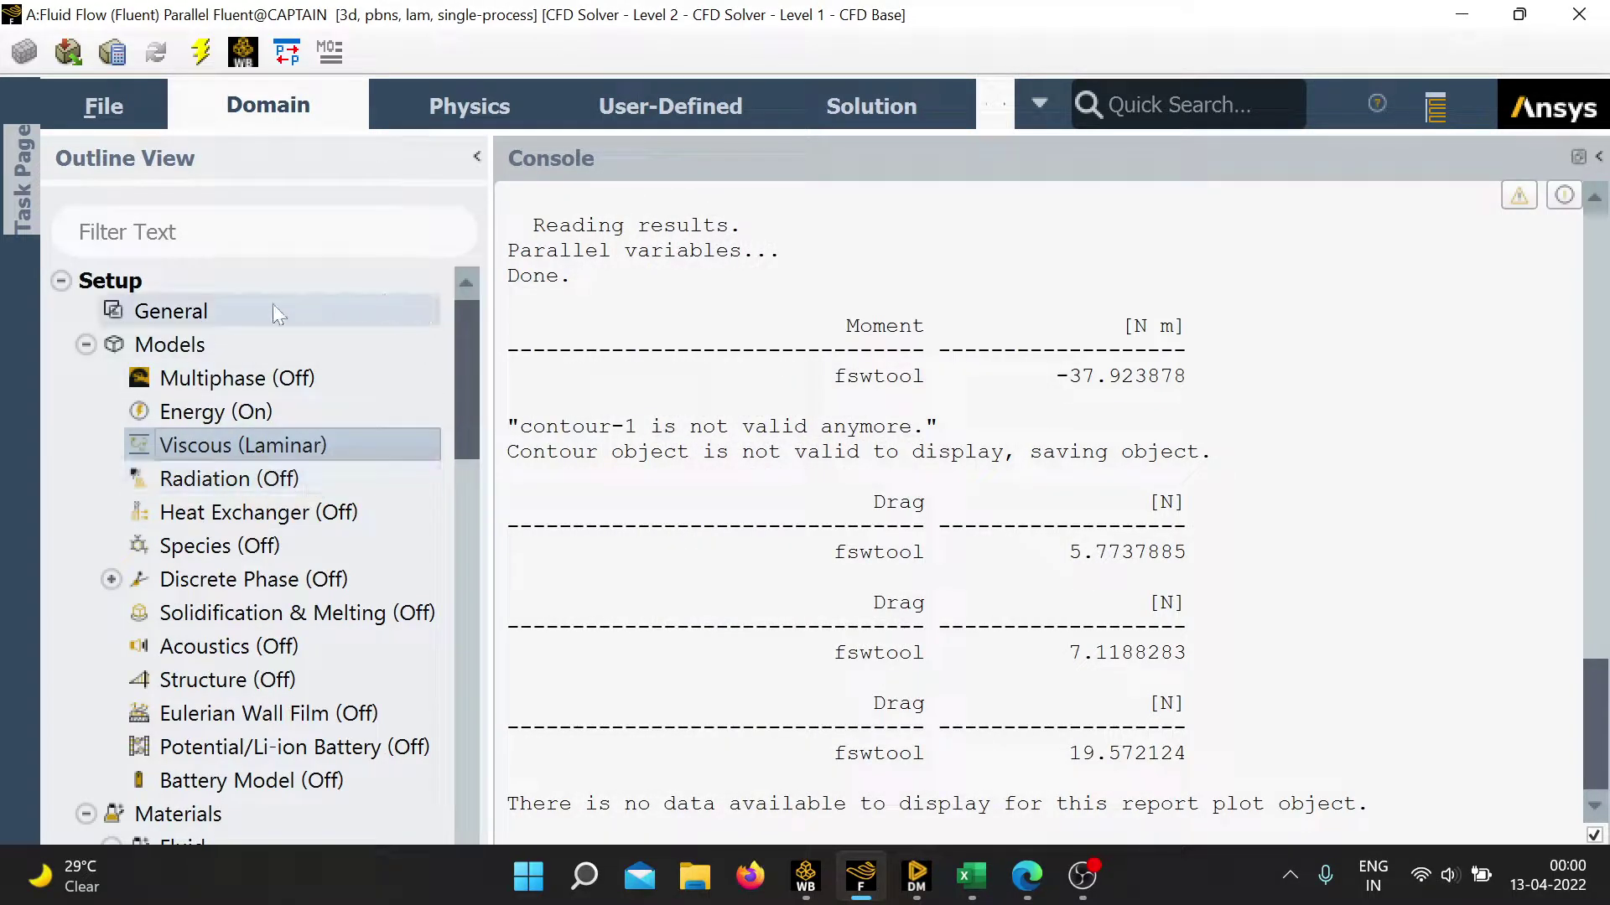
click(86, 345)
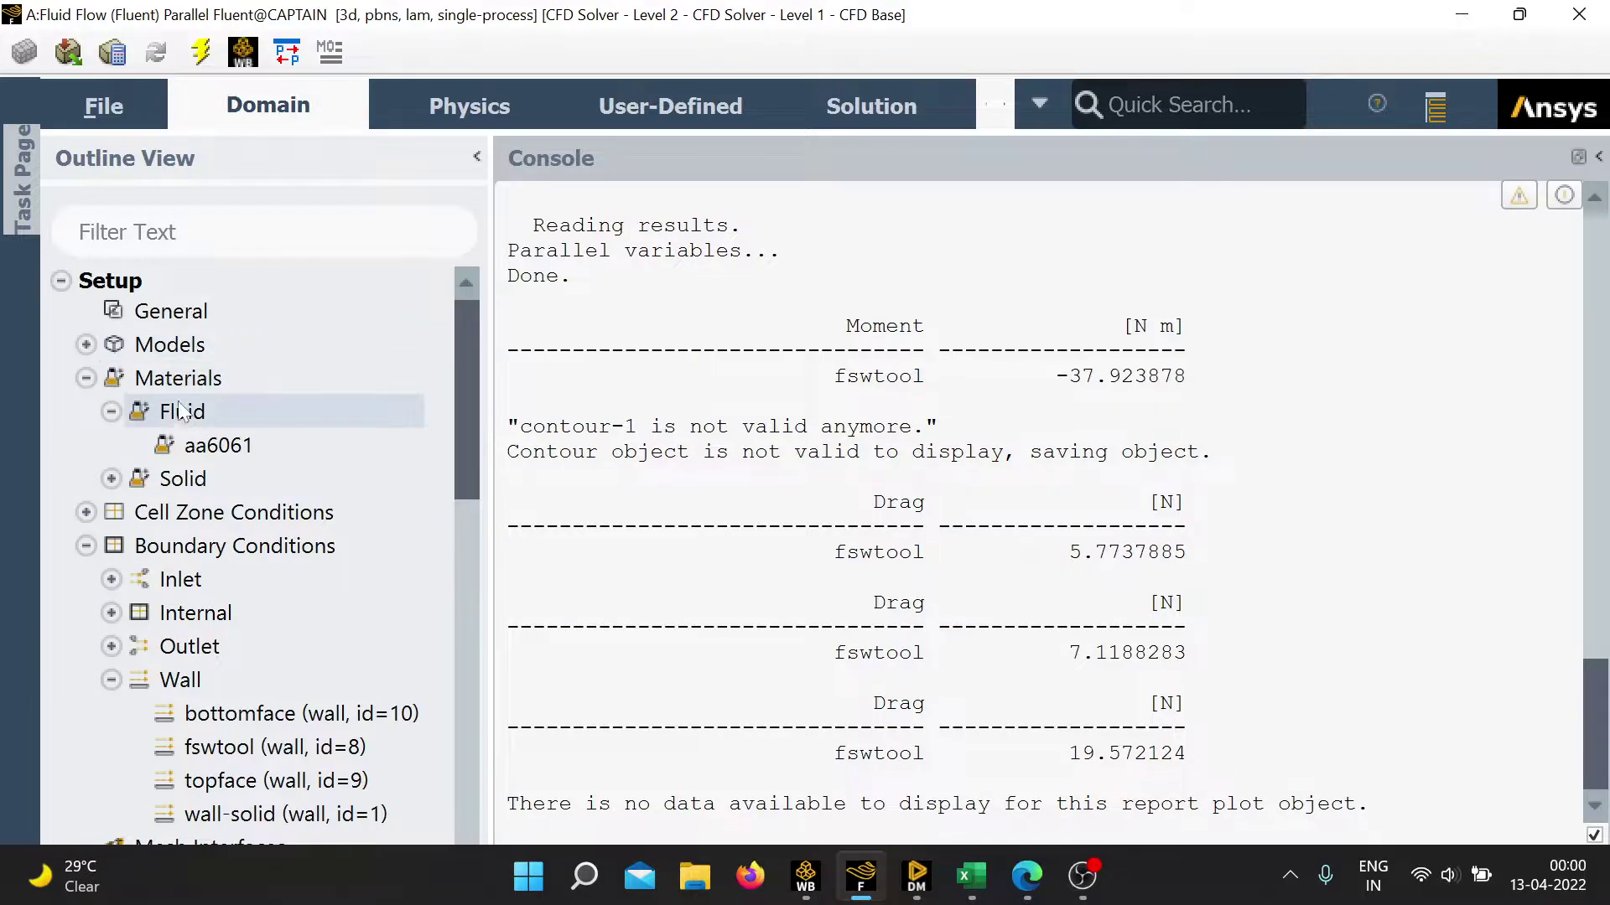
Open the aa6061 fluid material and review its density, specific heat, thermal conductivity and viscosity settings.
double_click(243, 441)
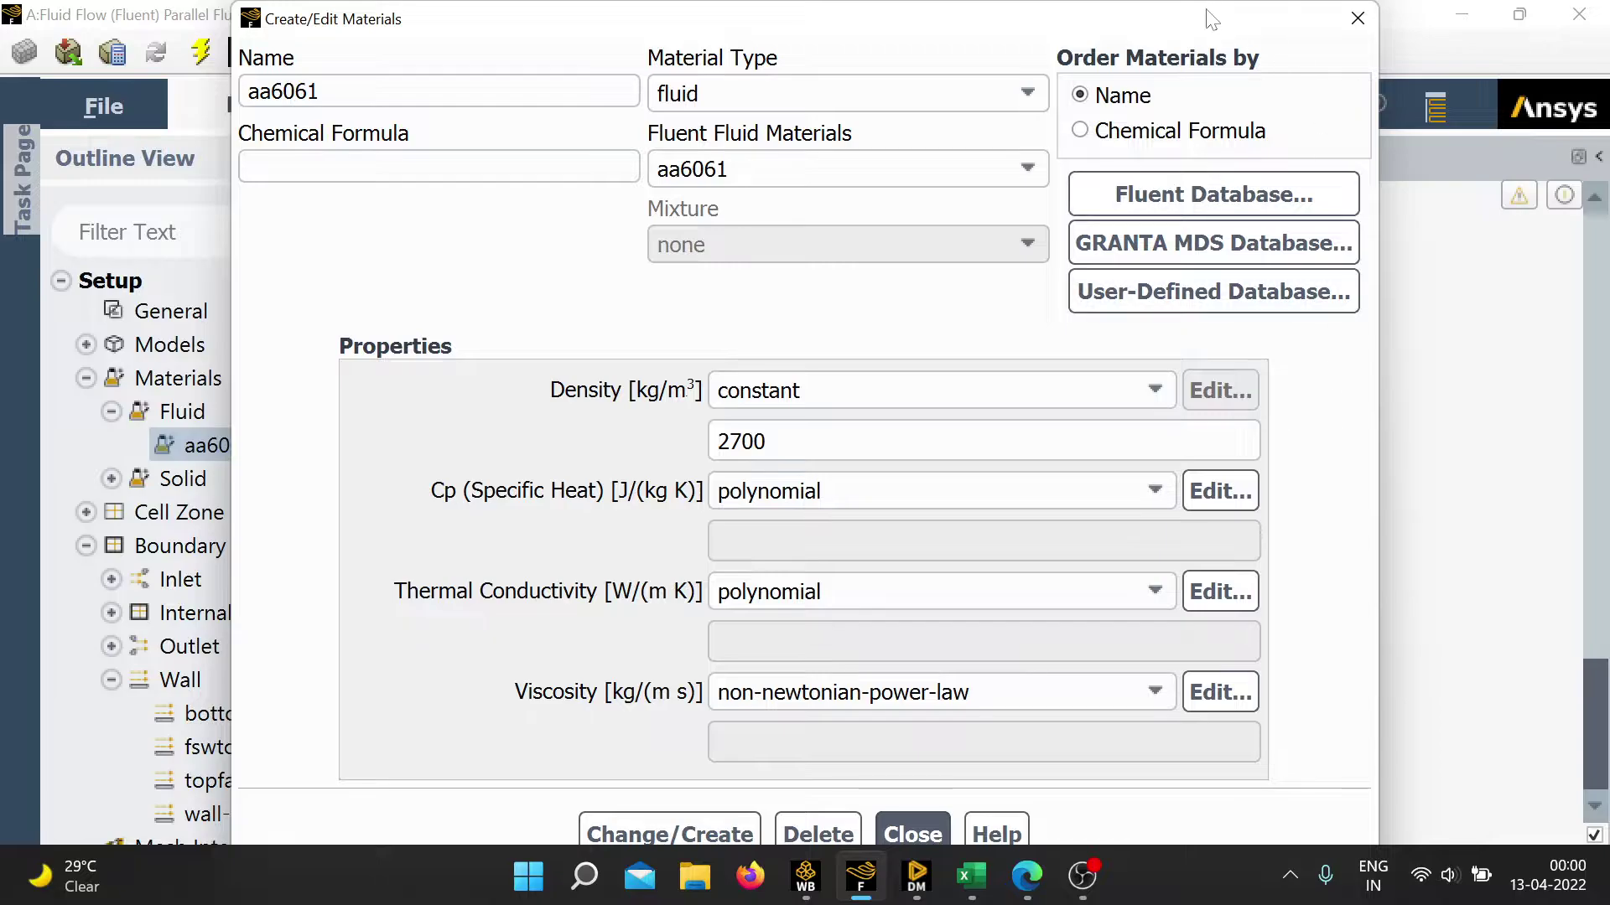
drag(1198, 7, 1253, 99)
scroll(1327, 473, down, 3)
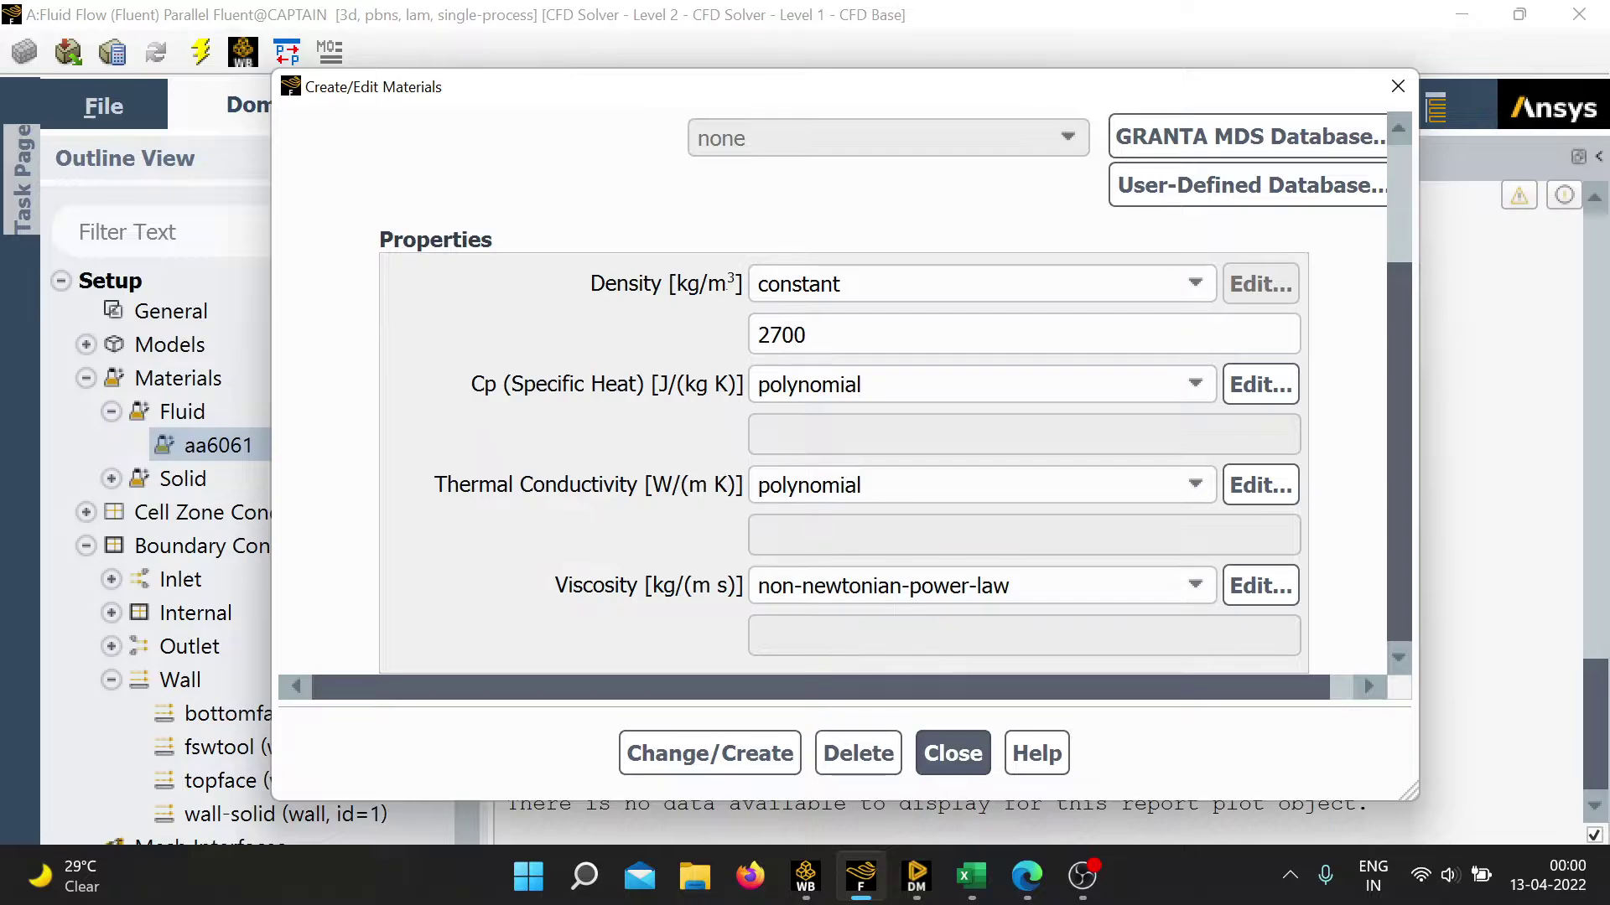
Switch to the problem statement PDF in Edge and read the AA6061 temperature-dependent specific heat and thermal conductivity coefficients.
click(1033, 887)
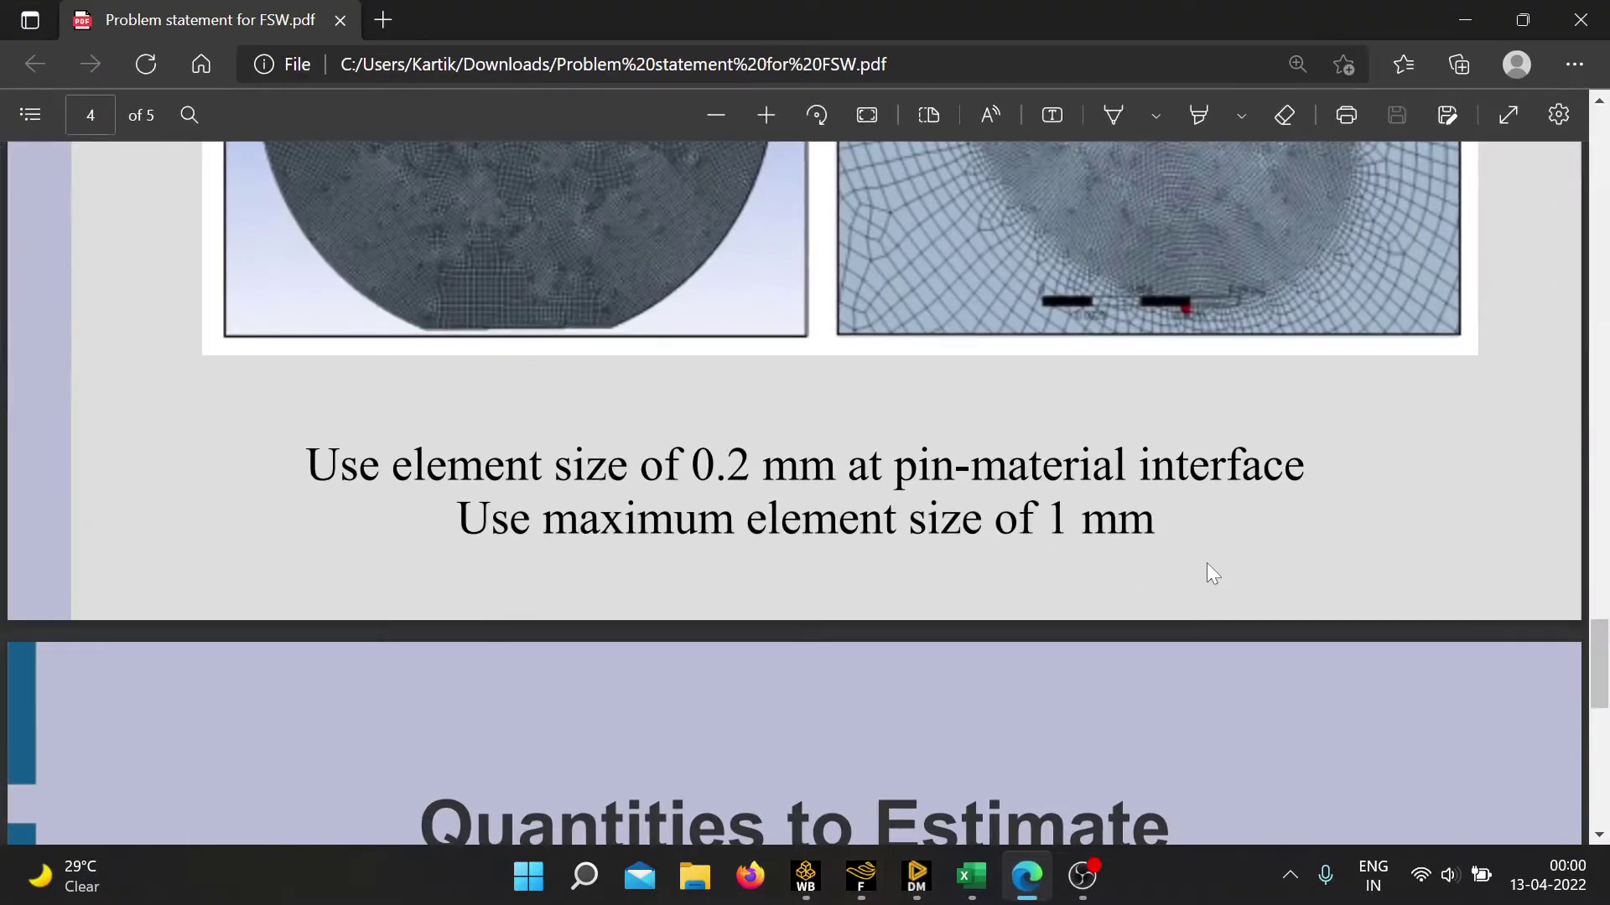
scroll(1207, 567, up, 20)
scroll(1209, 570, up, 10)
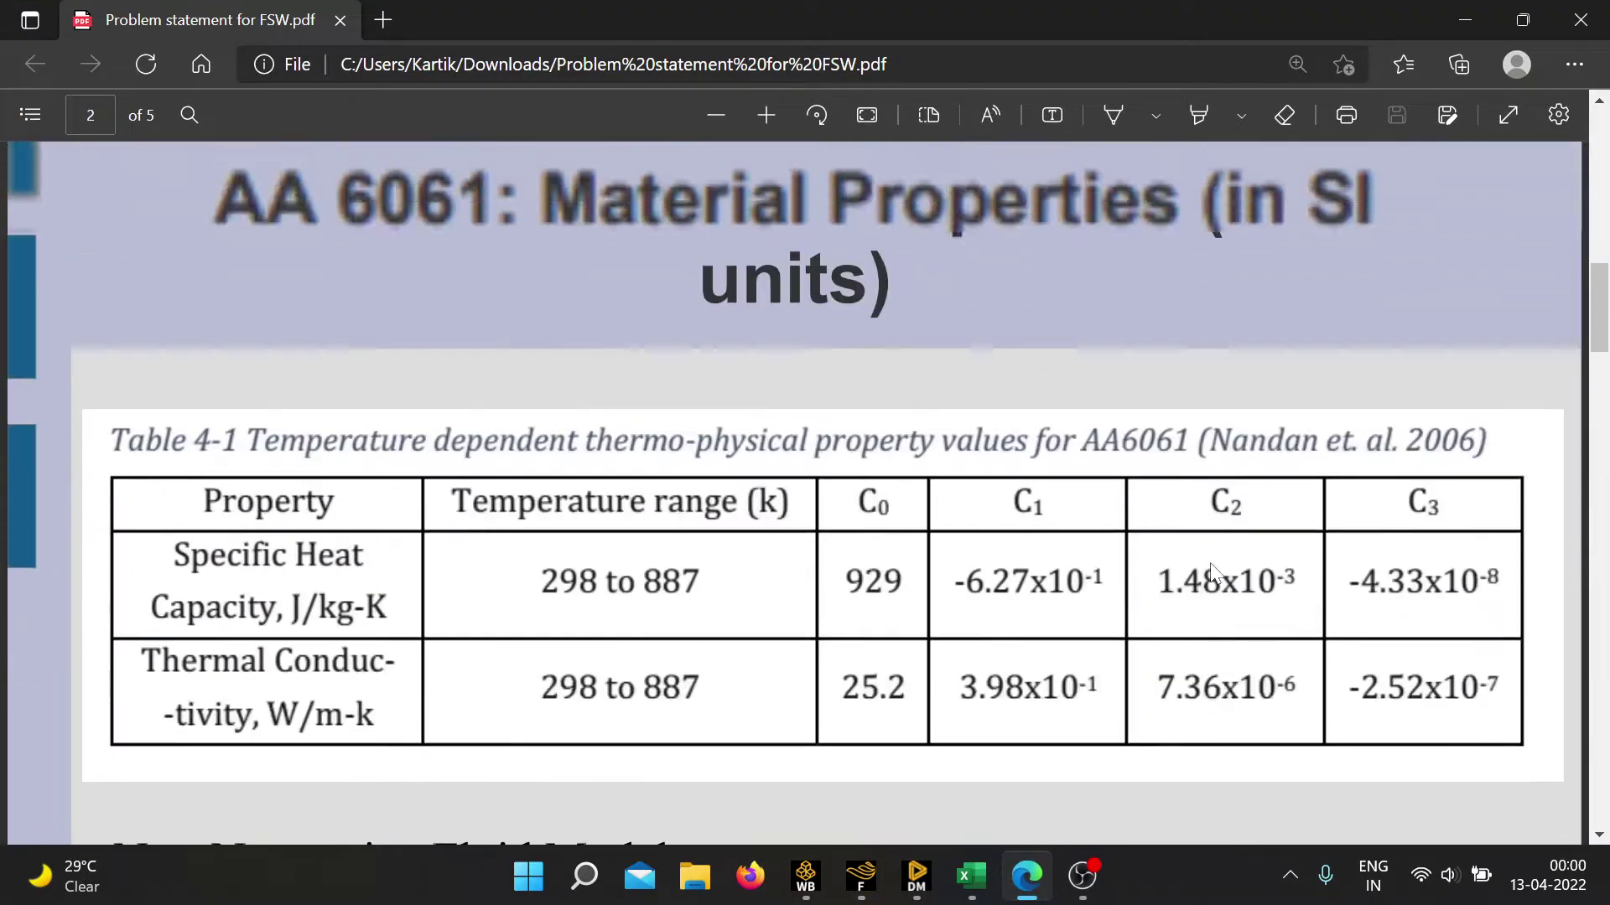
scroll(1209, 570, down, 4)
scroll(1209, 570, up, 4)
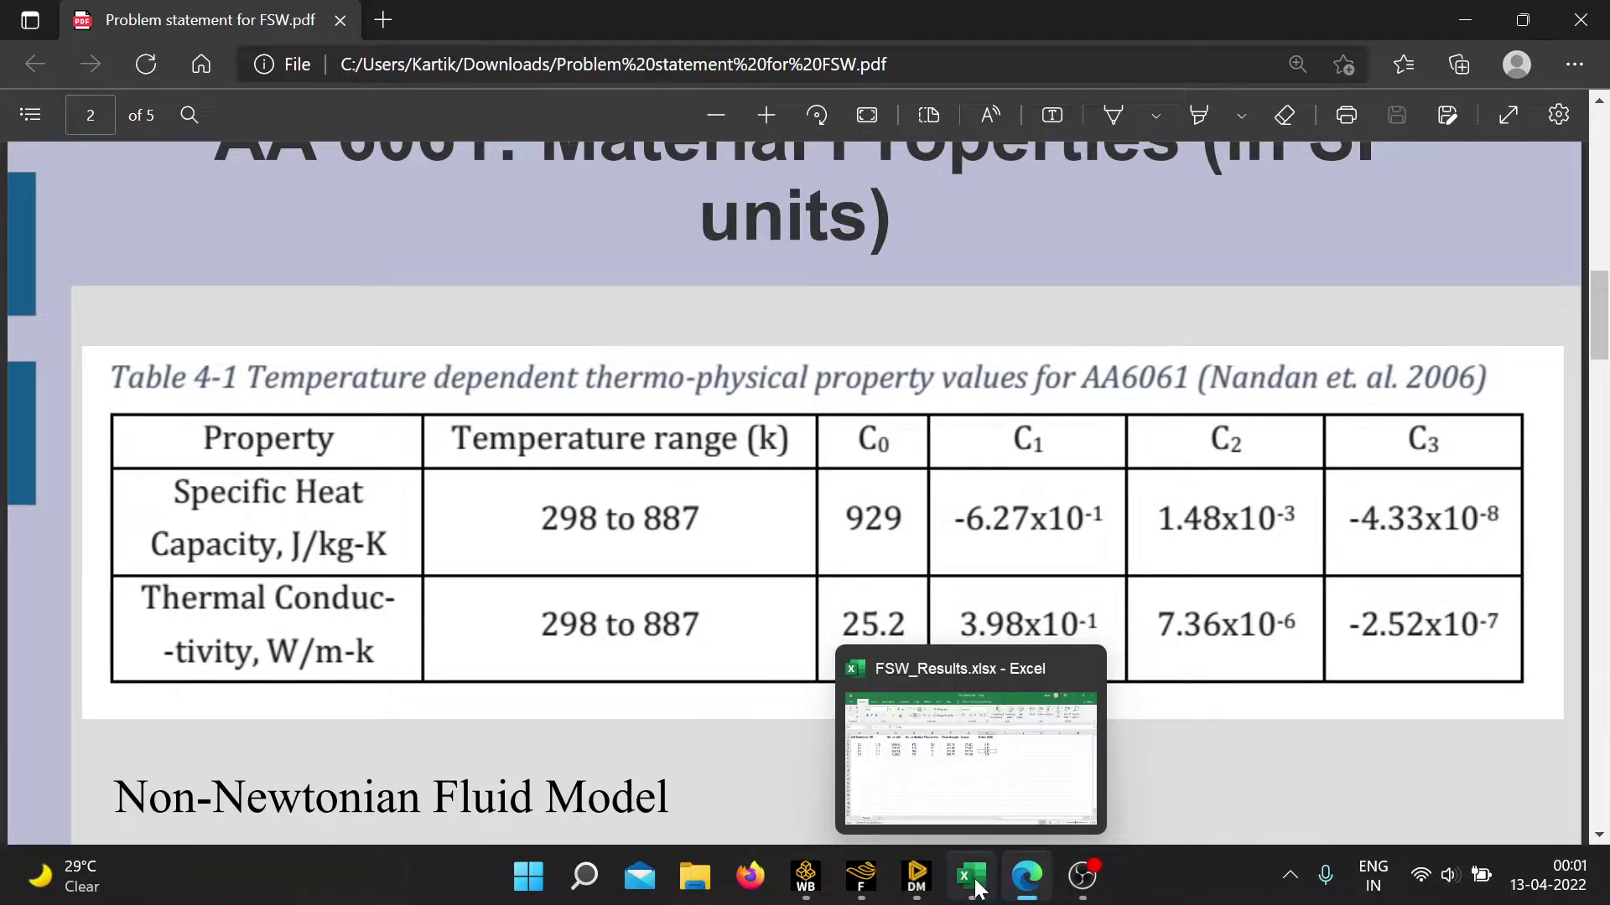
mouse_move(922, 885)
Return to Fluent and check the polynomial coefficients of aa6061's specific heat and thermal conductivity against the problem statement.
click(861, 876)
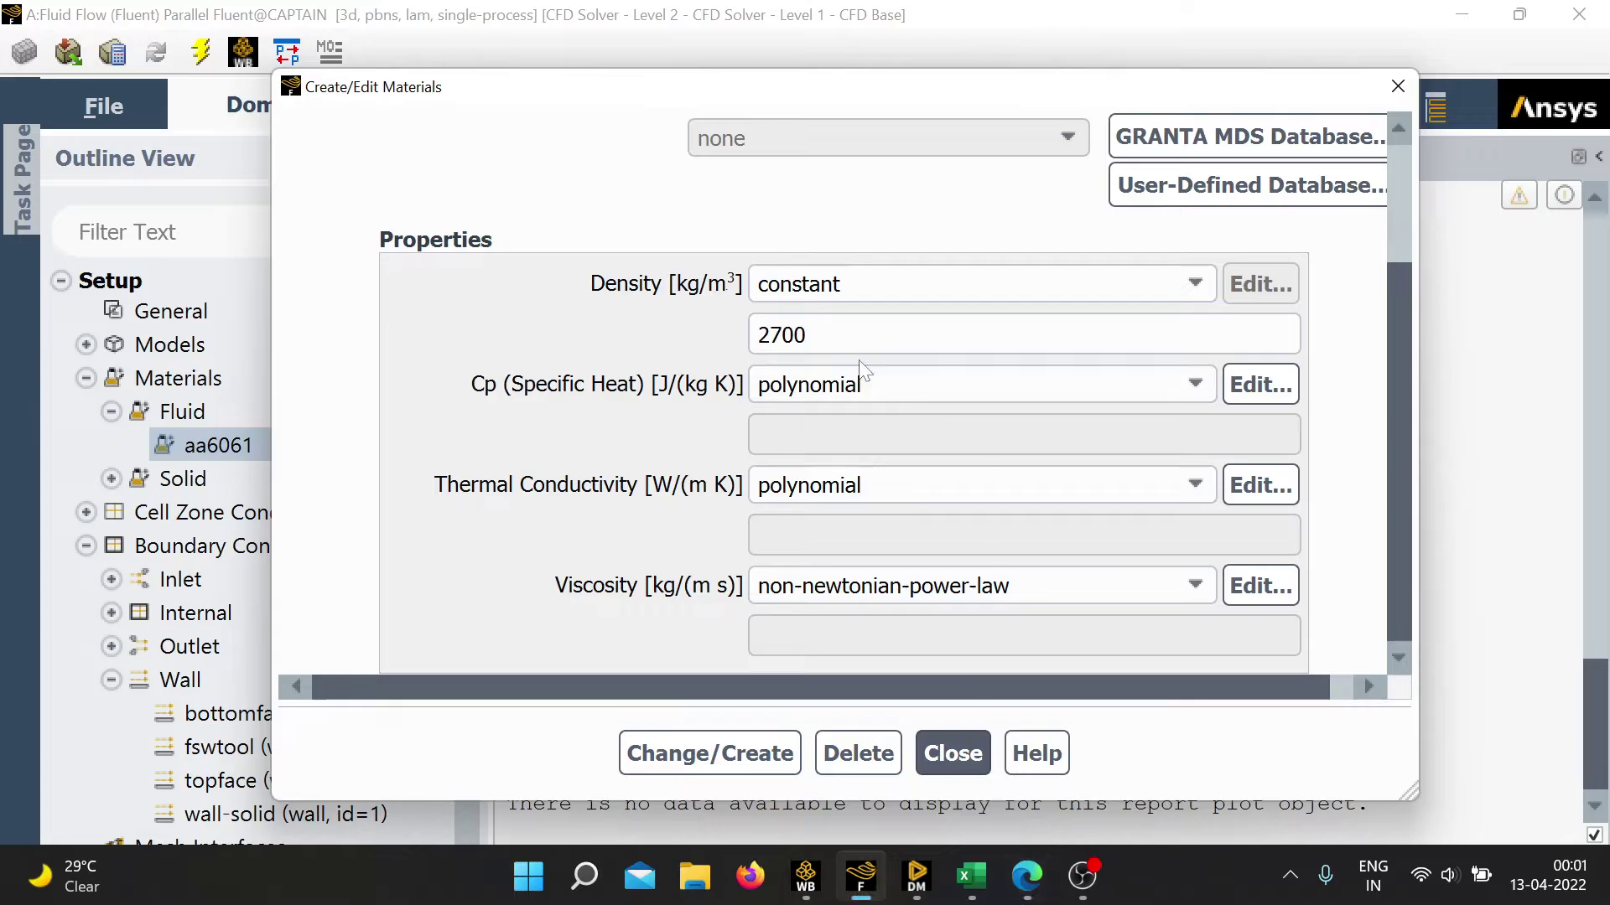
click(1263, 382)
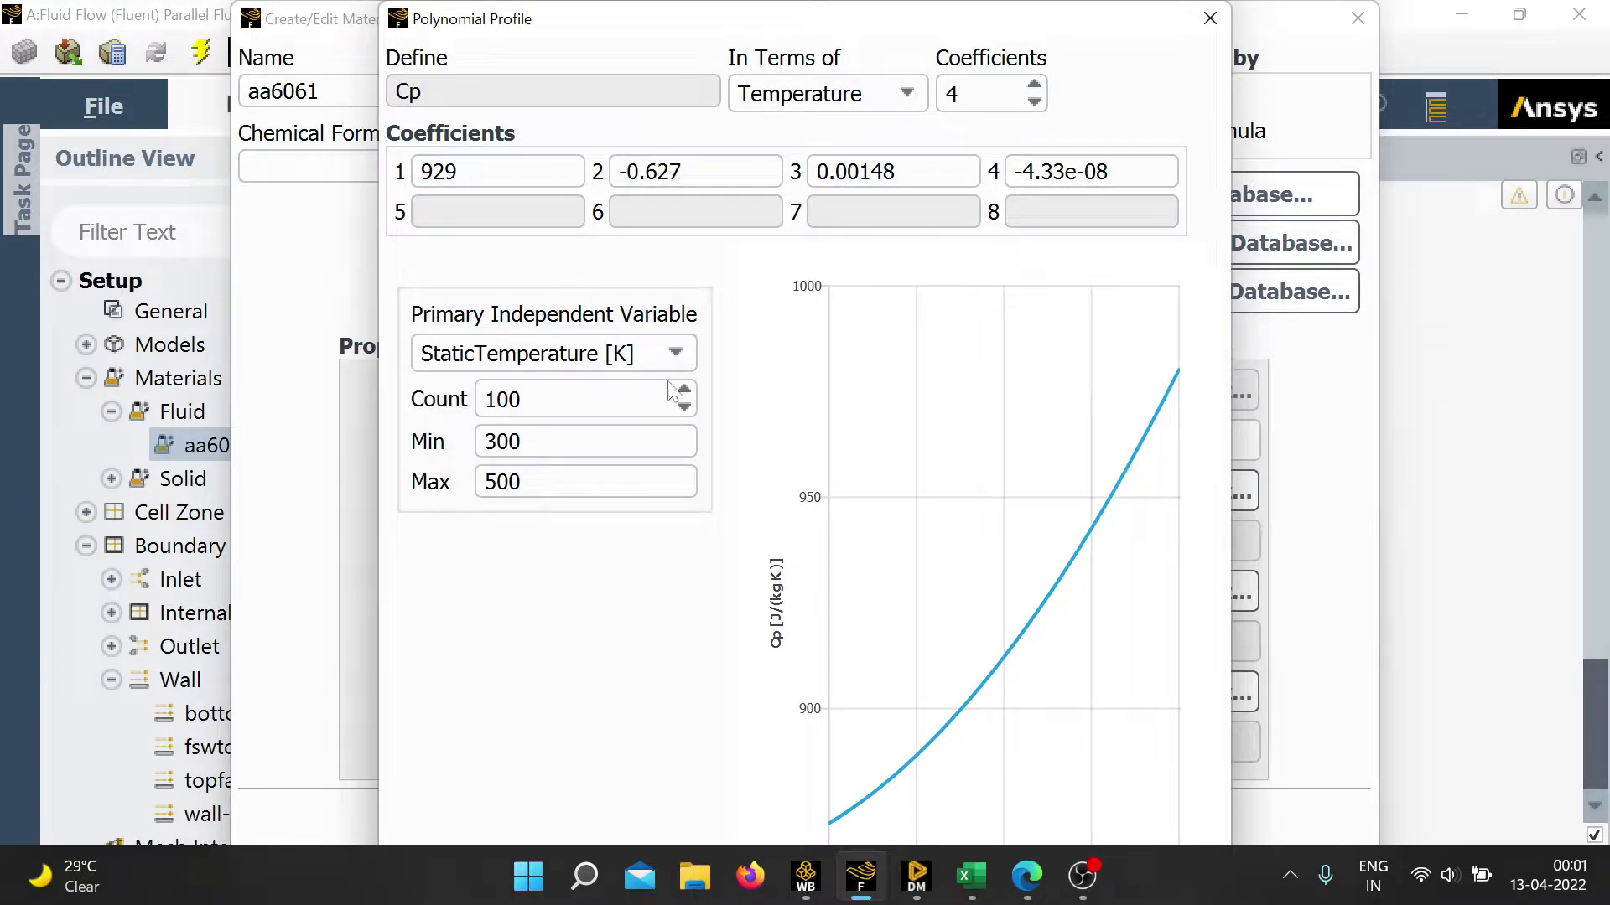
click(1210, 17)
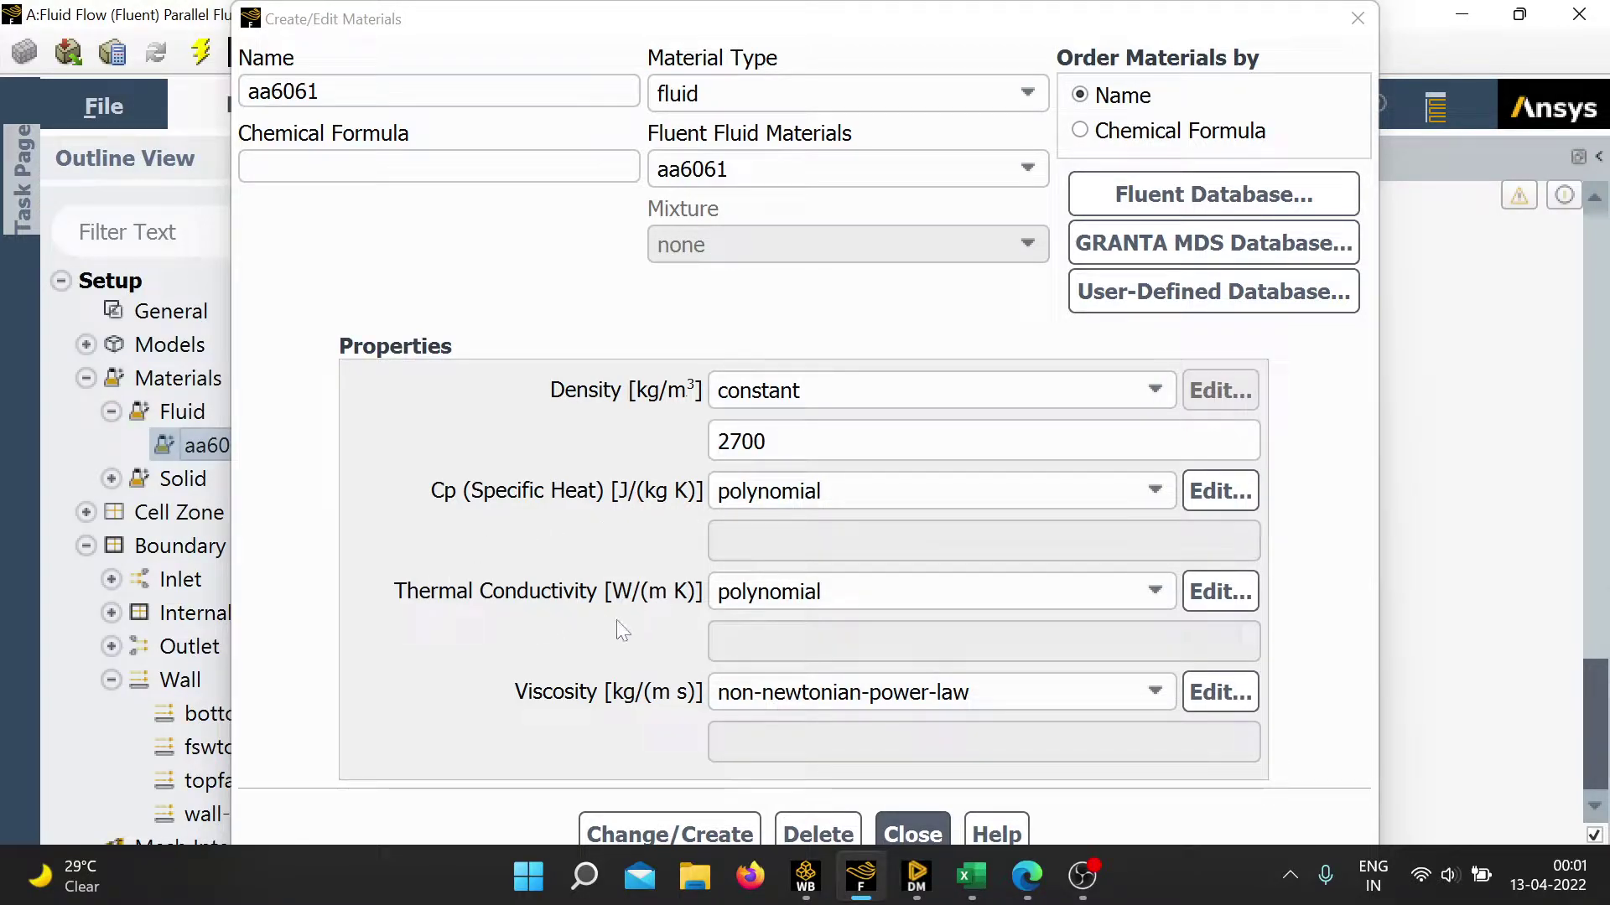
click(1224, 591)
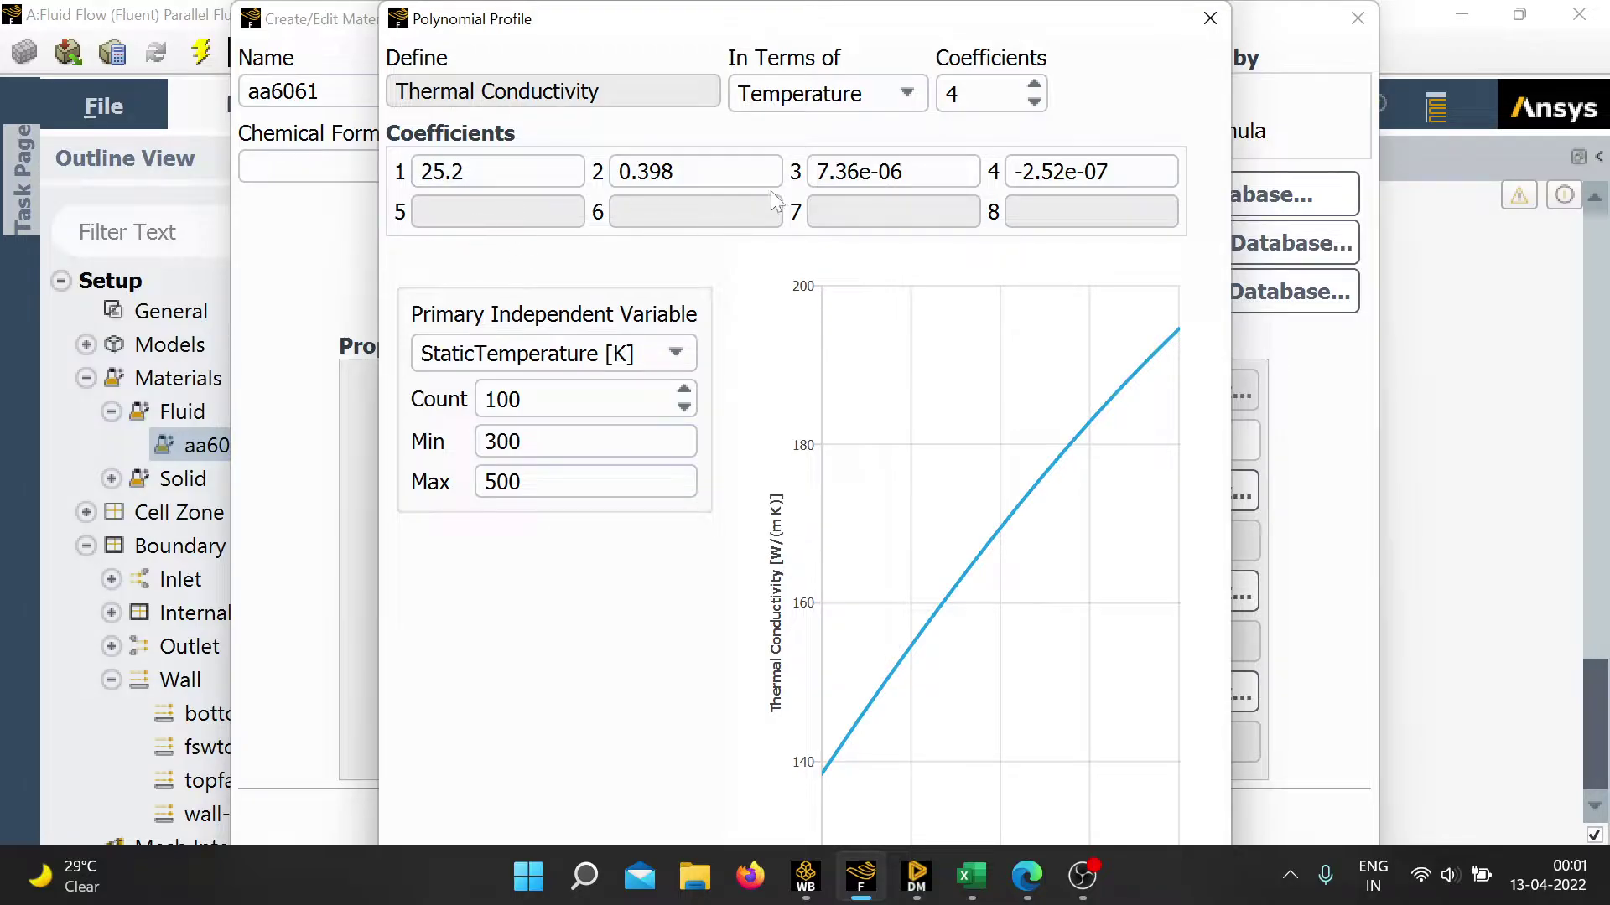
click(1209, 19)
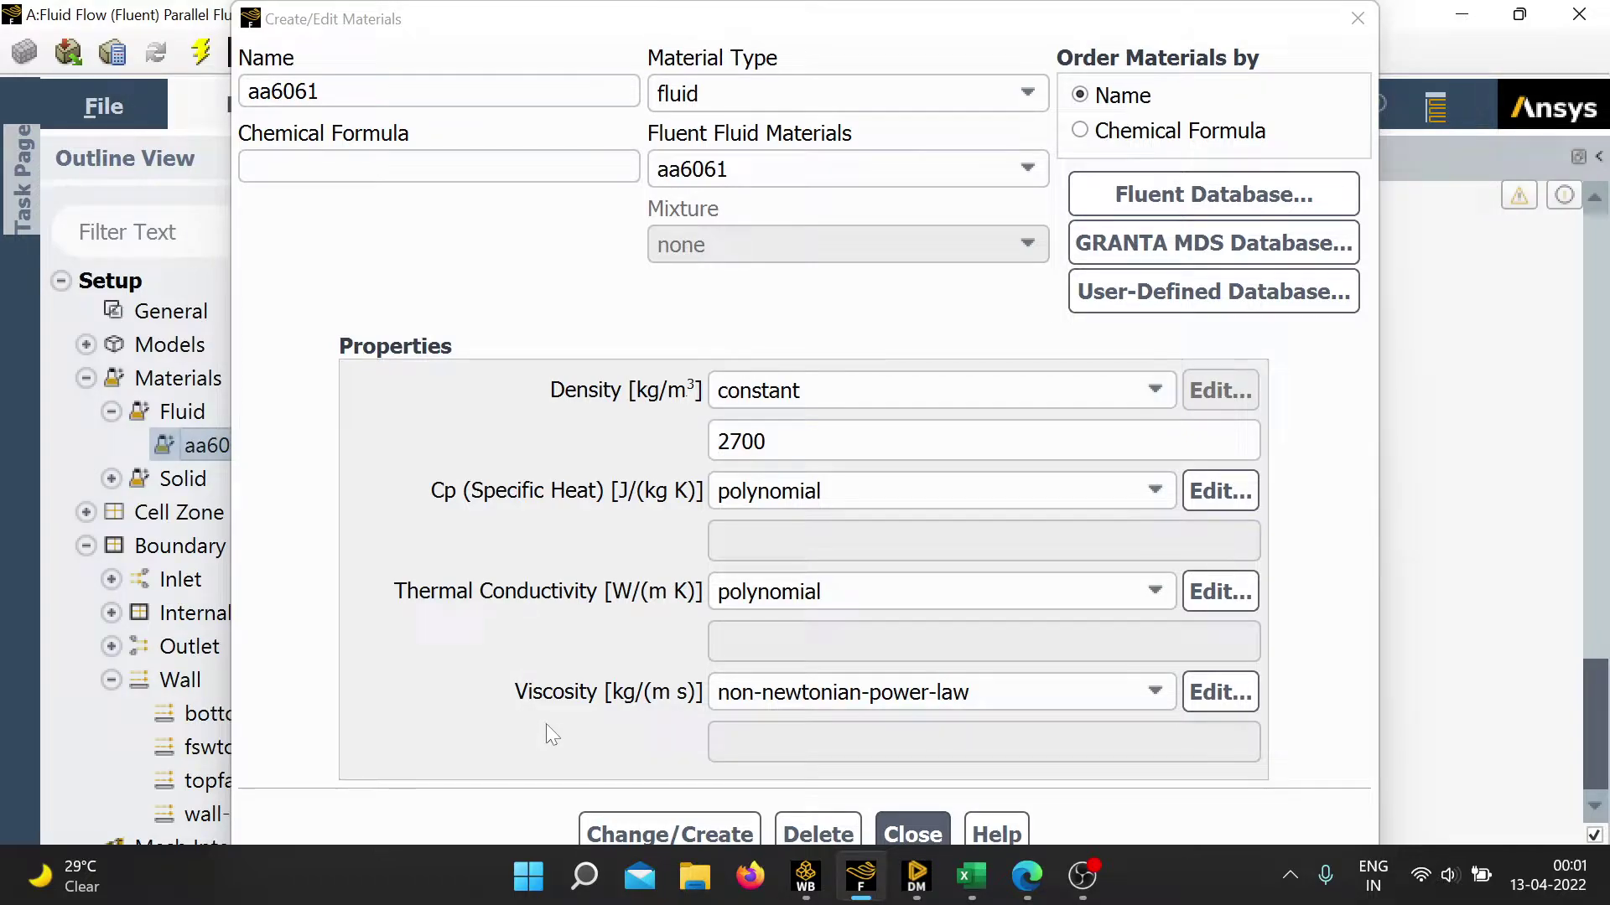
Check the viscosity model selected for aa6061 and close the material definition without changing it.
click(1047, 705)
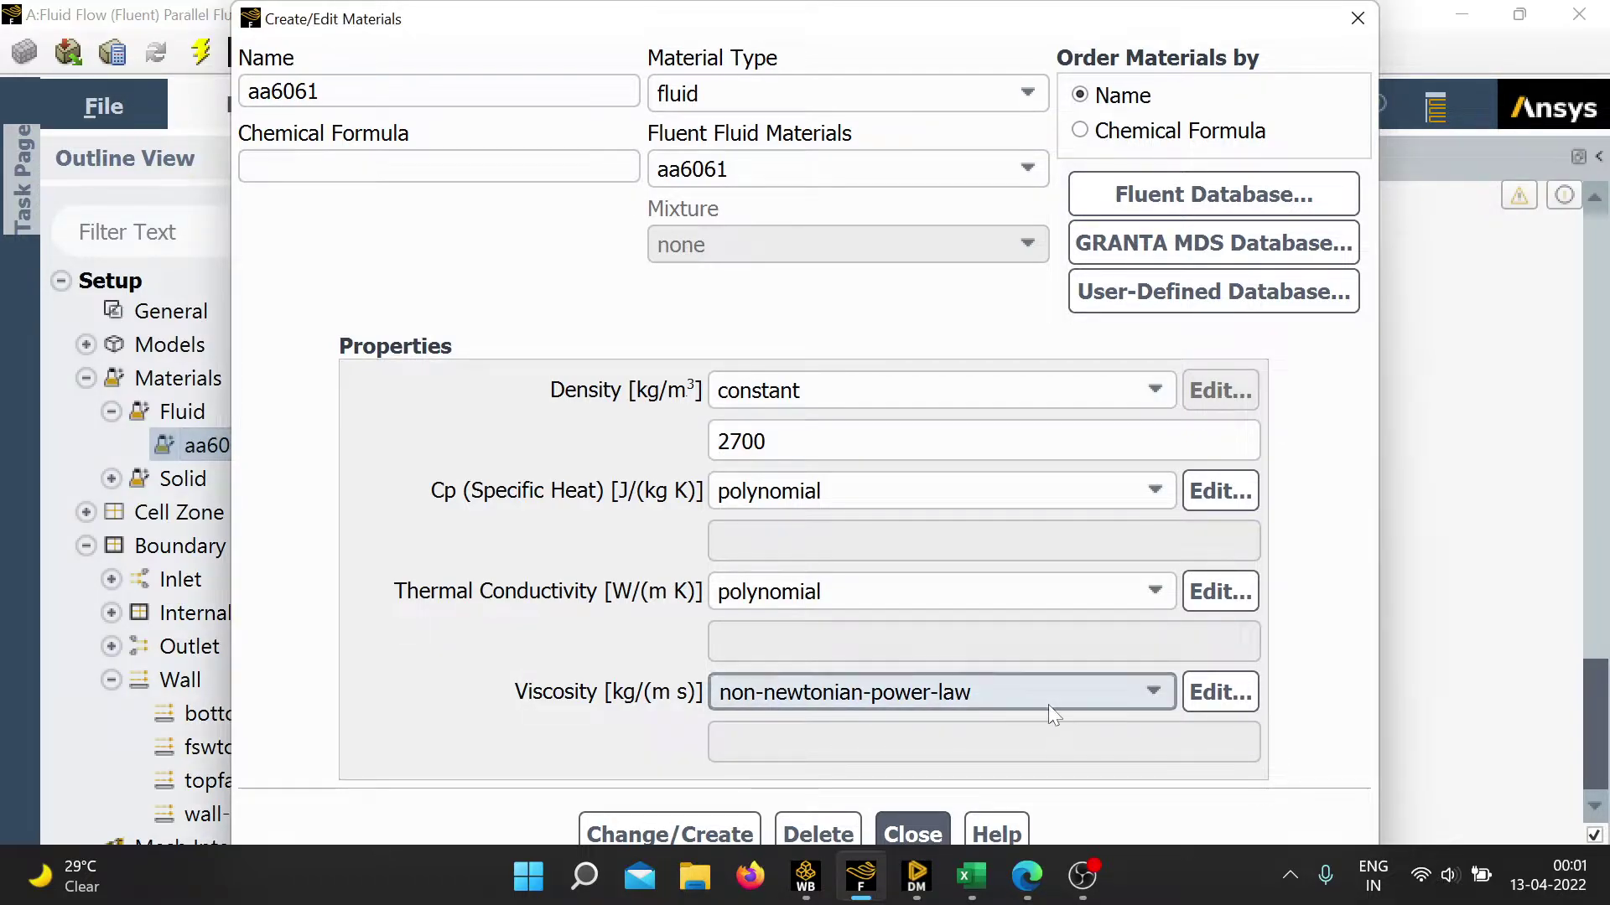
click(1316, 688)
click(913, 830)
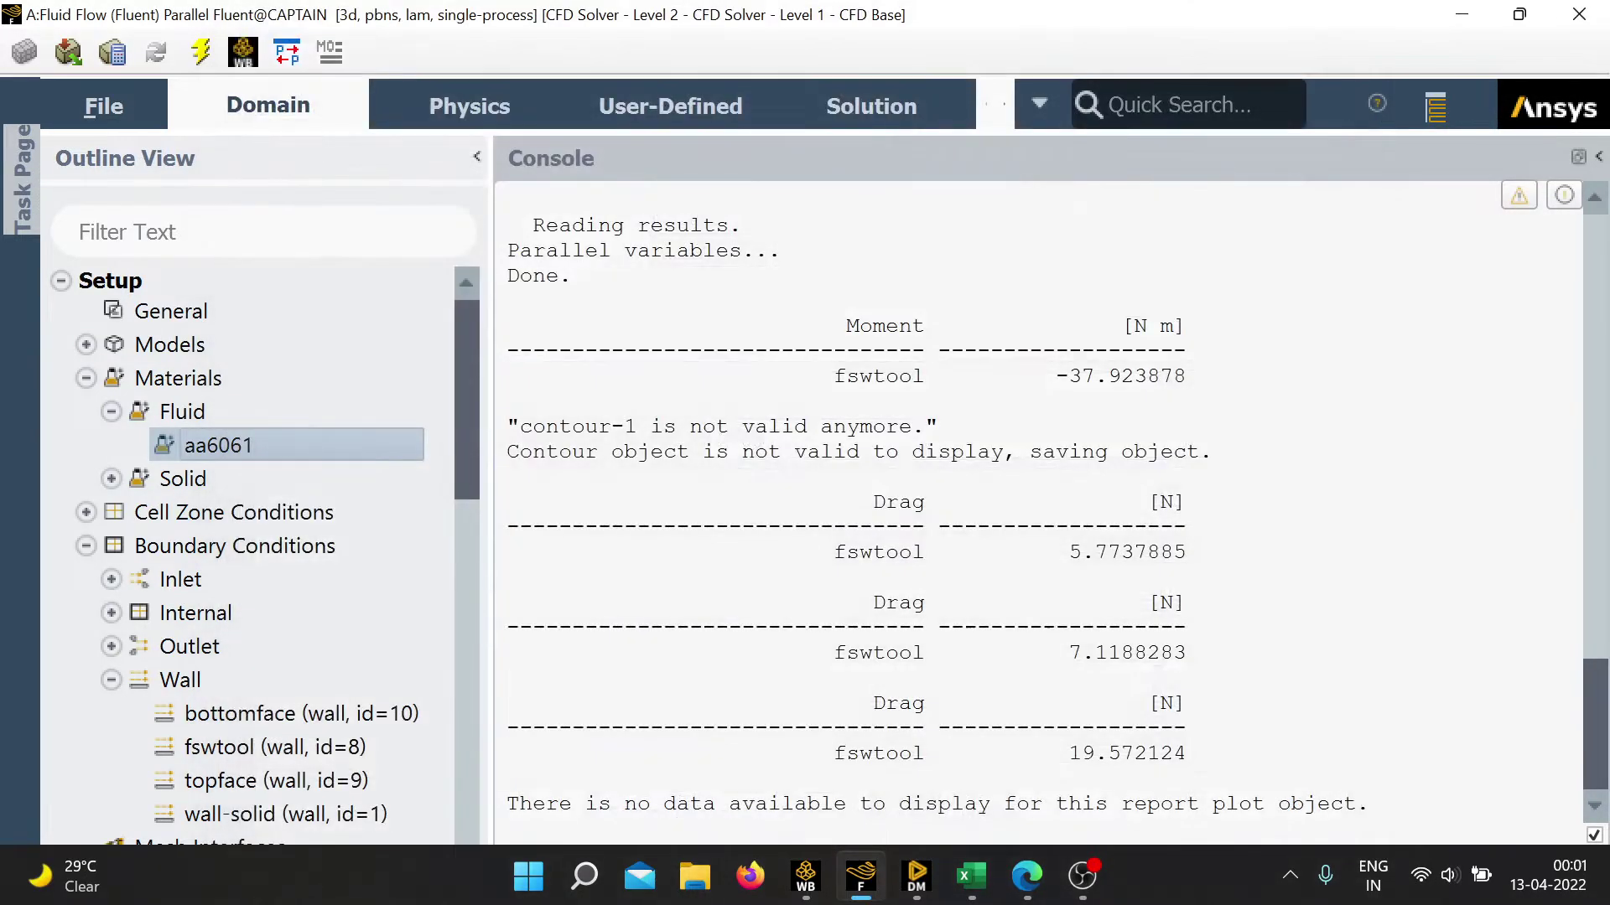
Collapse the Fluid materials in the setup outline and glance at the zones under Cell Zone Conditions.
click(119, 480)
click(123, 483)
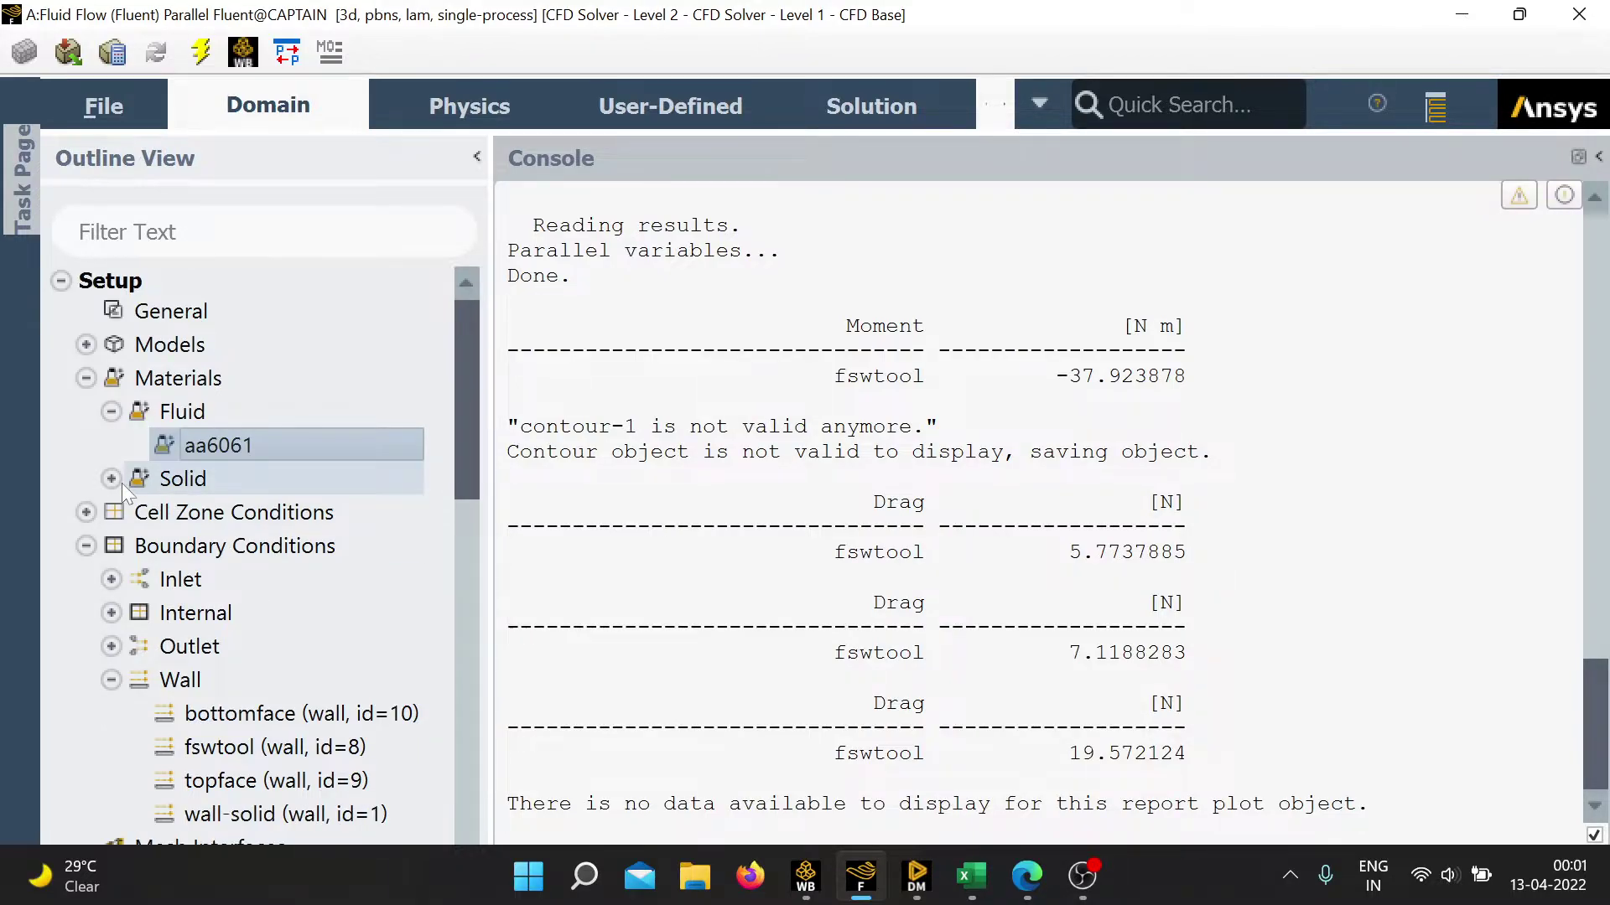
click(112, 412)
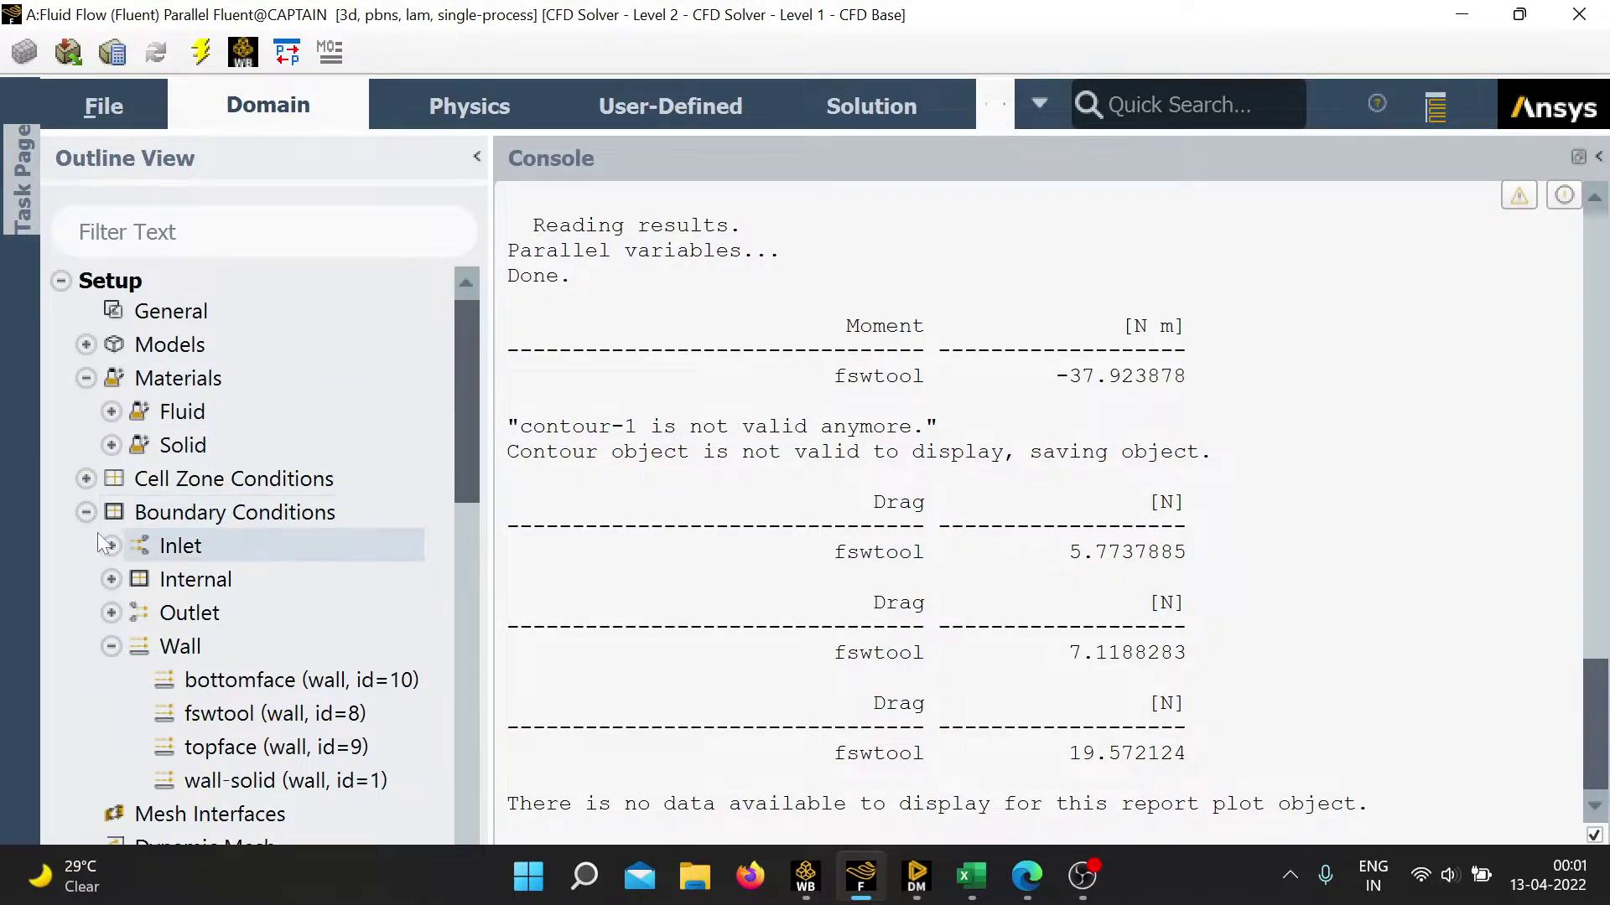
click(91, 480)
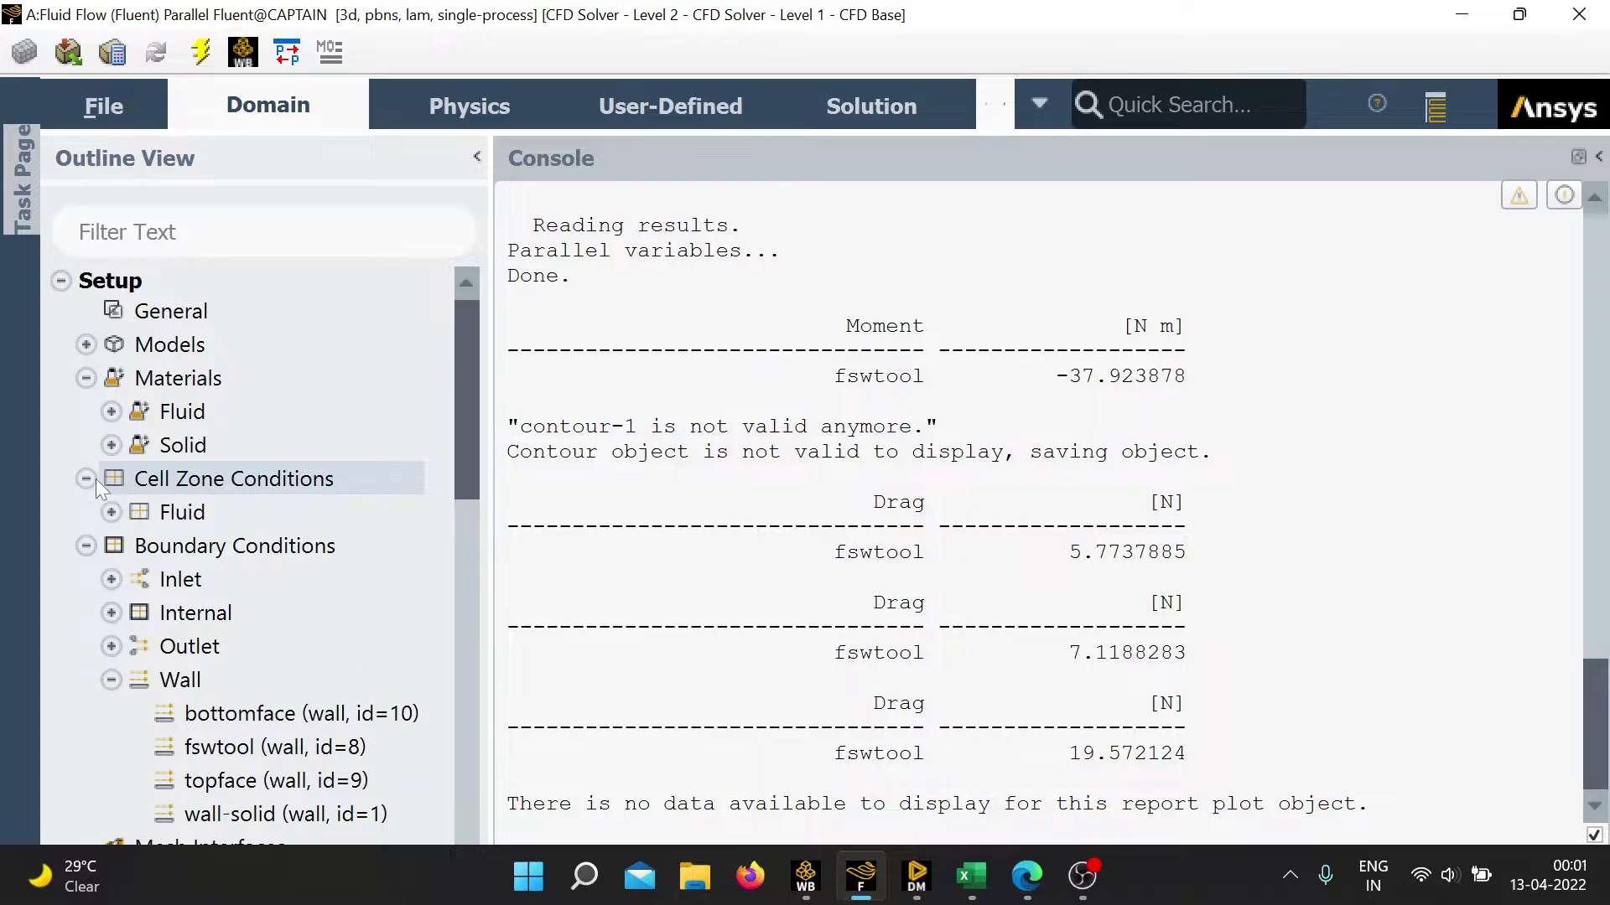
click(91, 479)
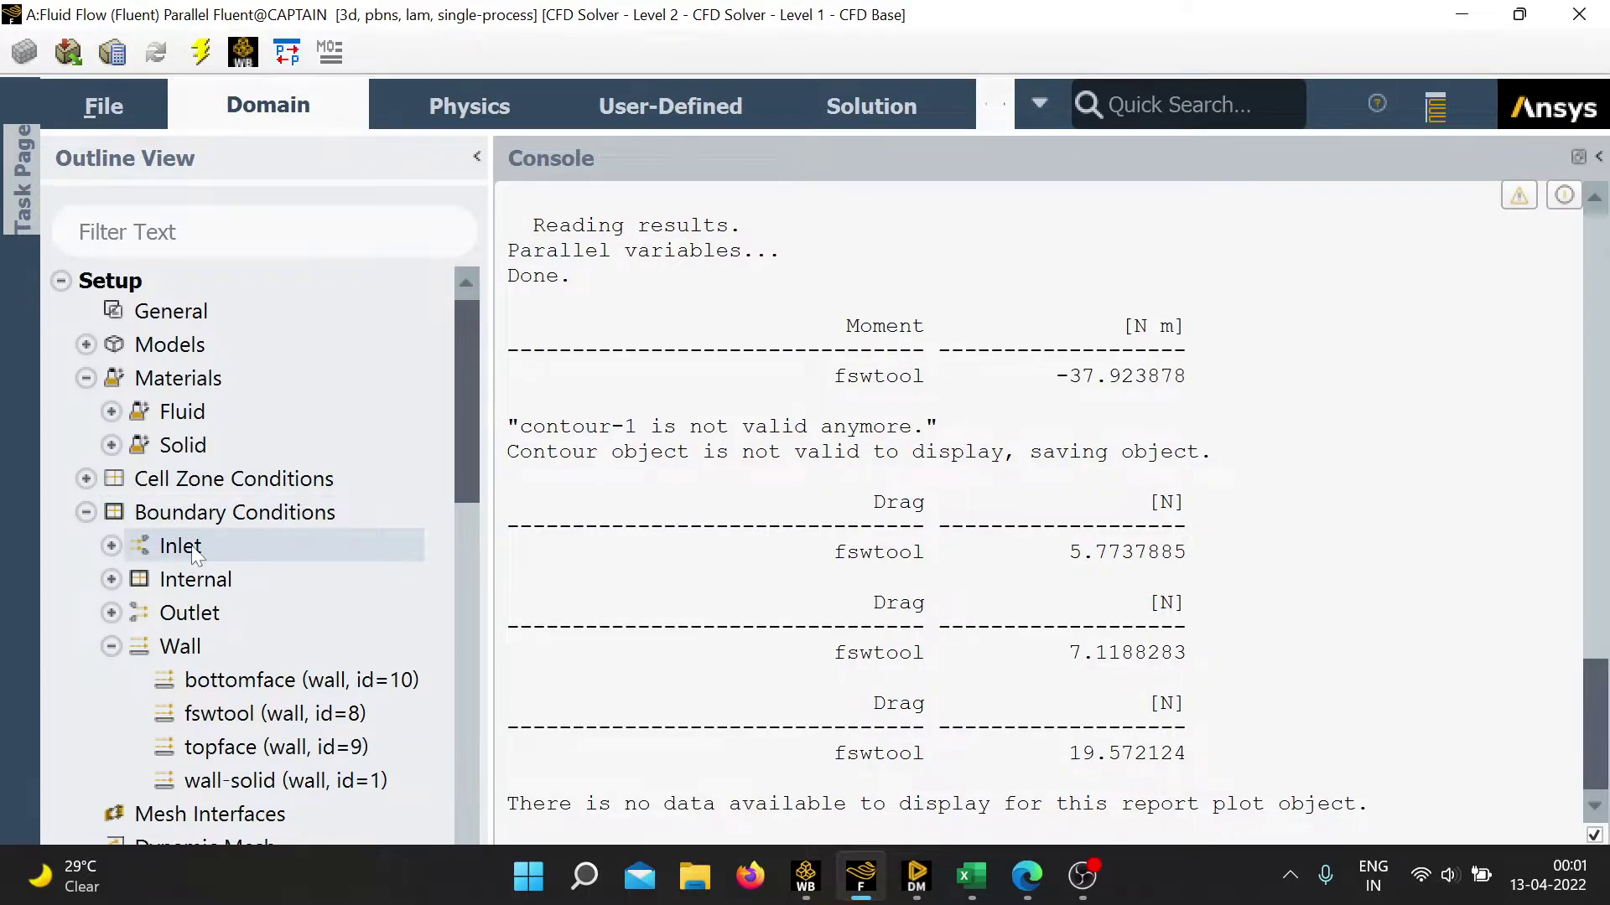
Review the velocityinlet boundary's momentum settings and compare them with the welding speed given in the problem statement PDF.
double_click(193, 548)
double_click(312, 577)
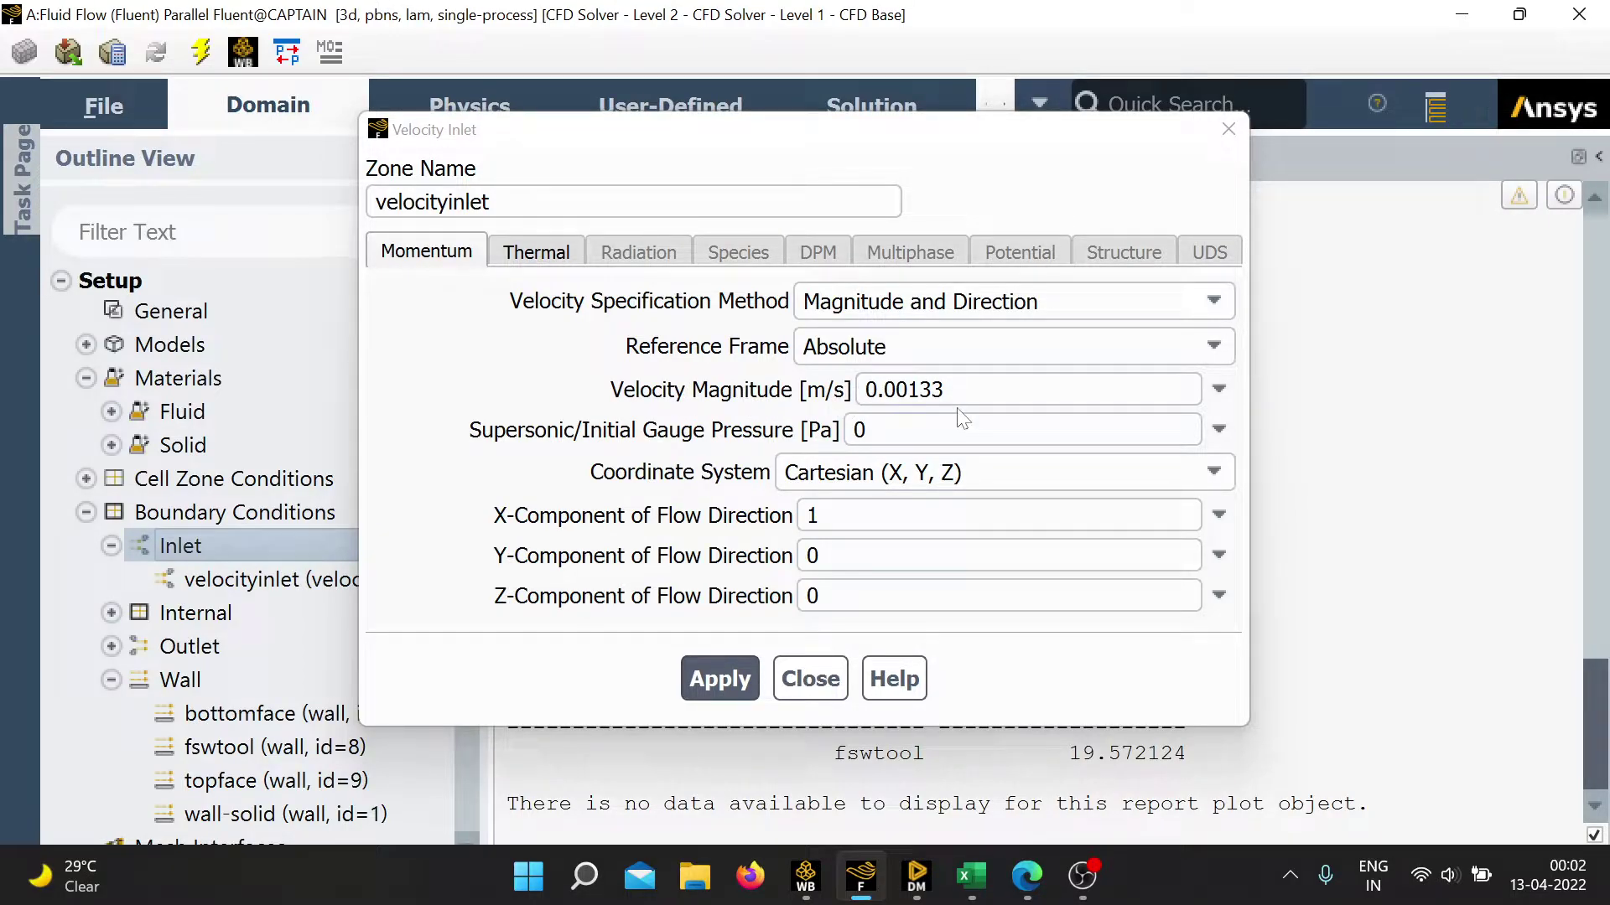
click(1027, 876)
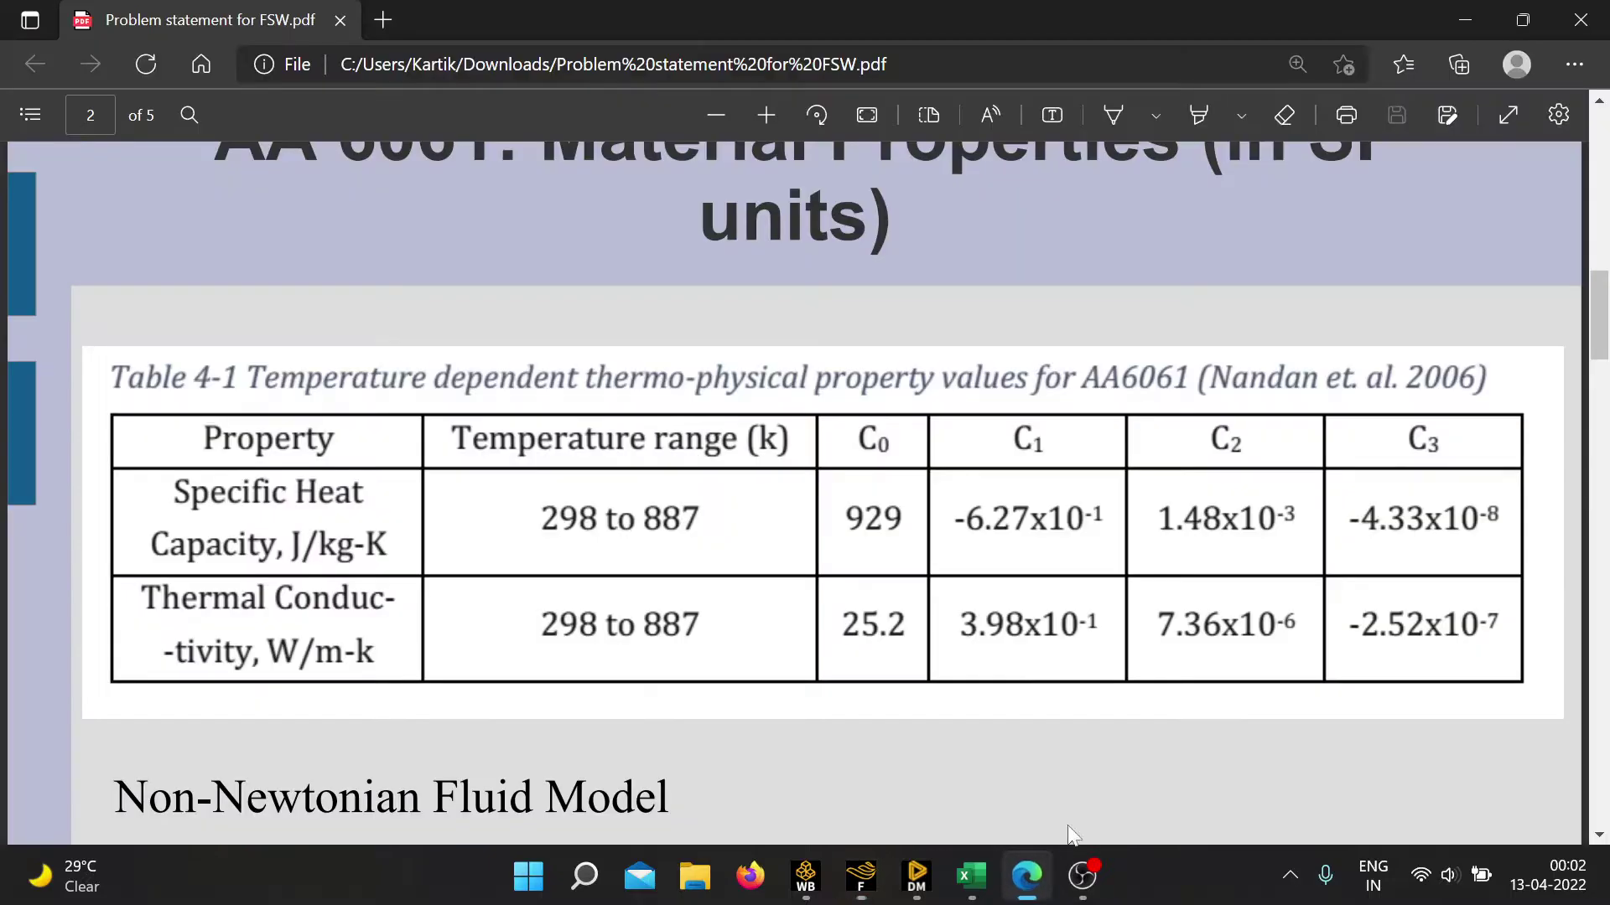
scroll(1214, 564, up, 6)
scroll(1323, 591, up, 6)
scroll(1323, 590, down, 4)
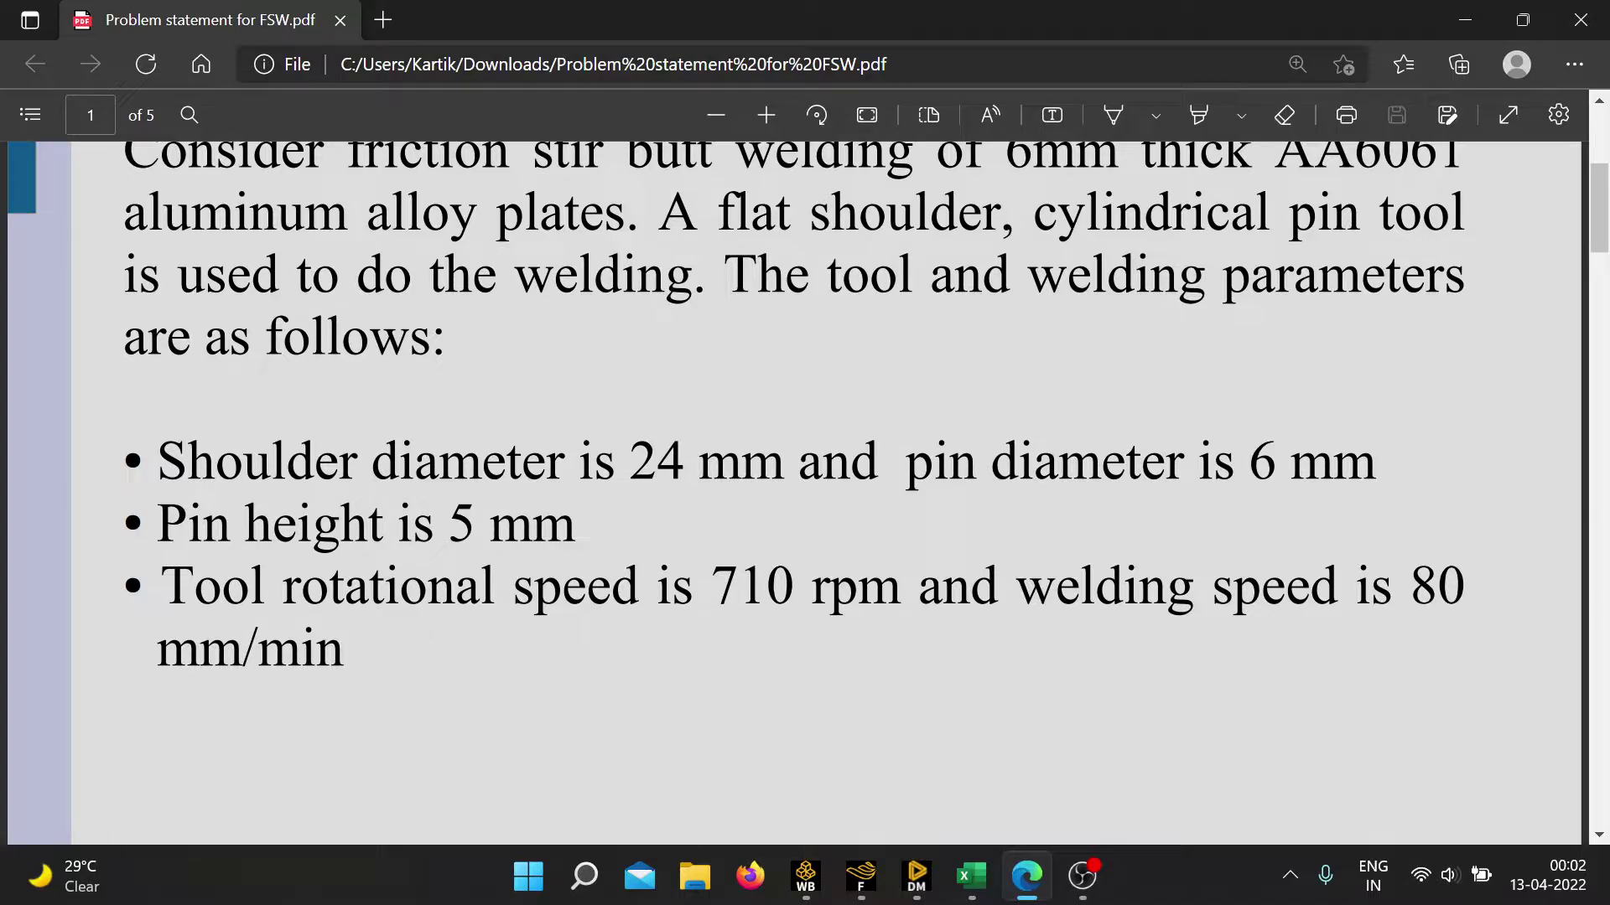
click(1467, 36)
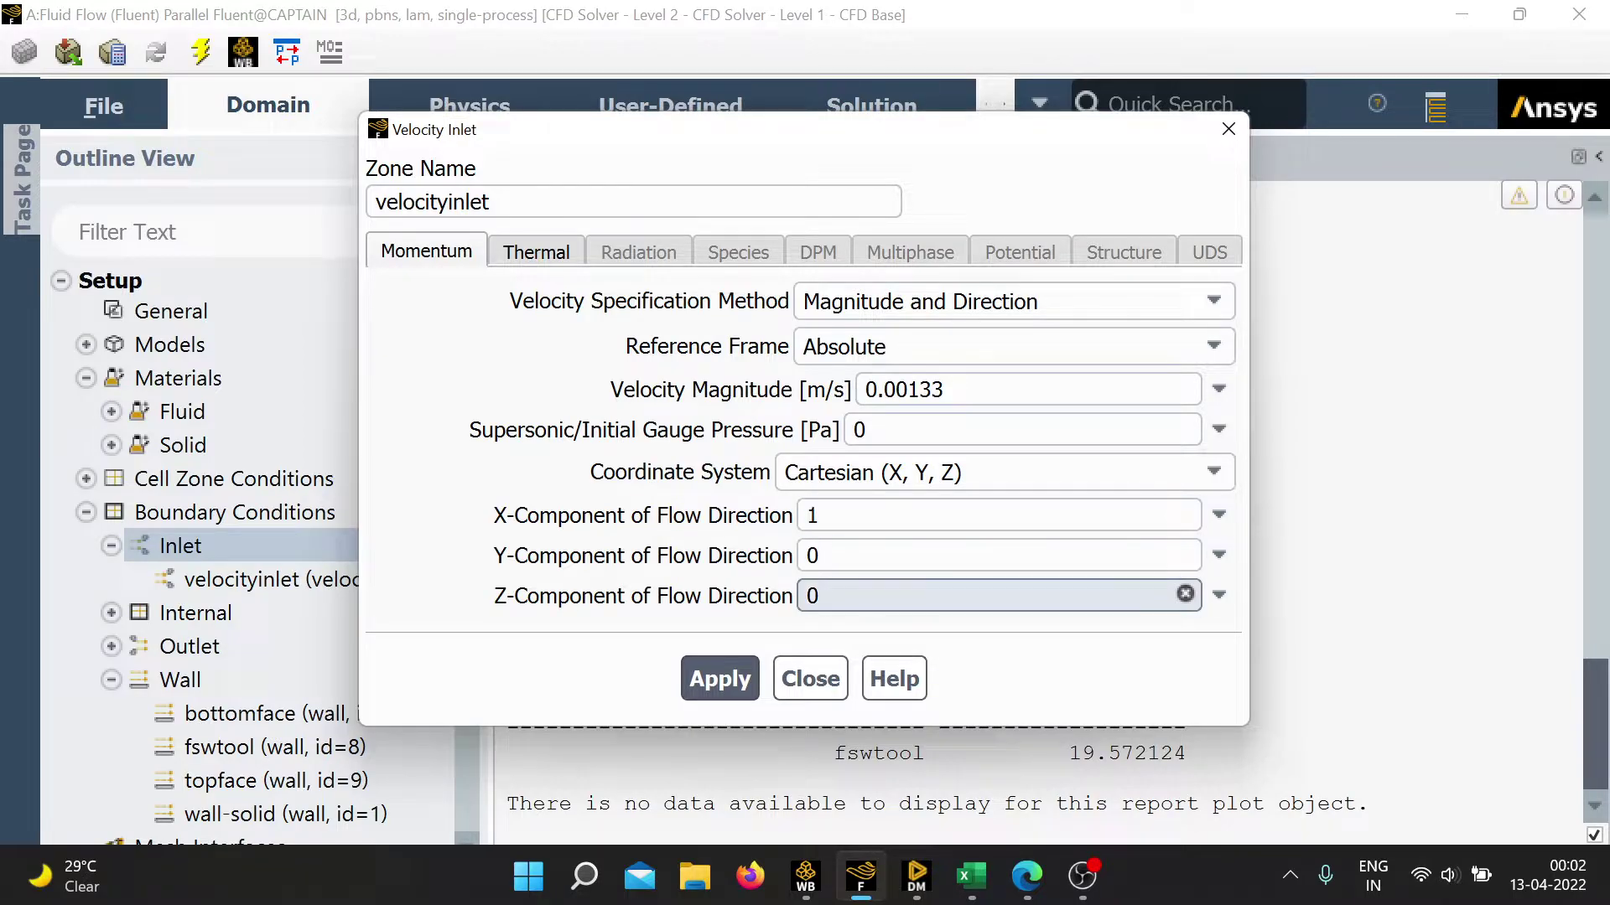
click(1226, 133)
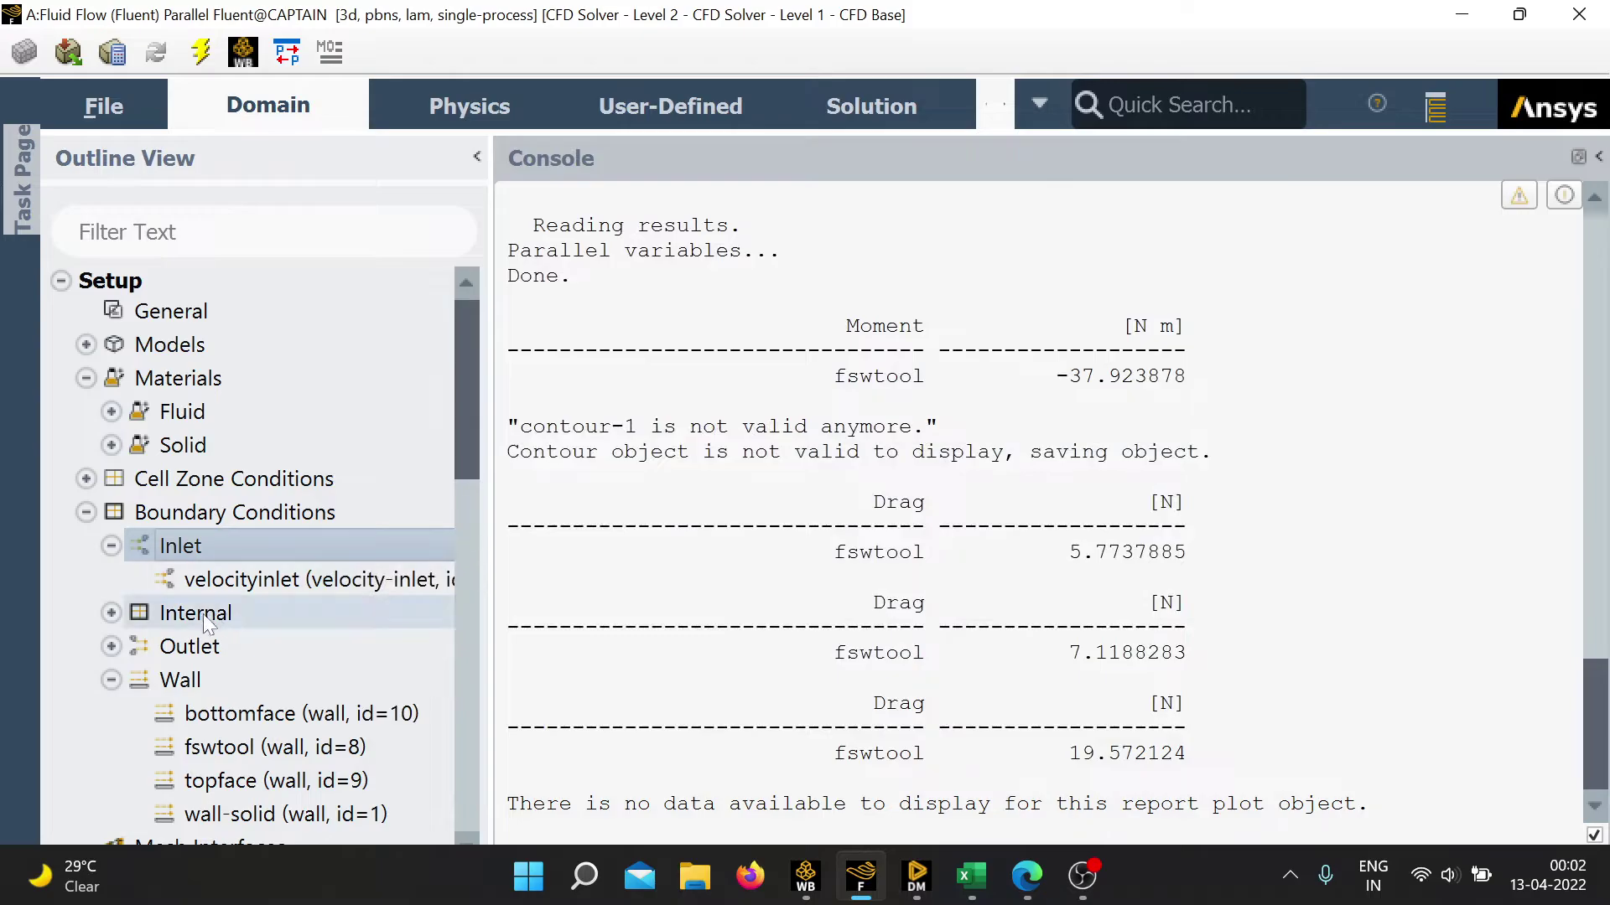
Review the pressureoutlet boundary's momentum and thermal settings, then collapse the Outlet group.
double_click(129, 651)
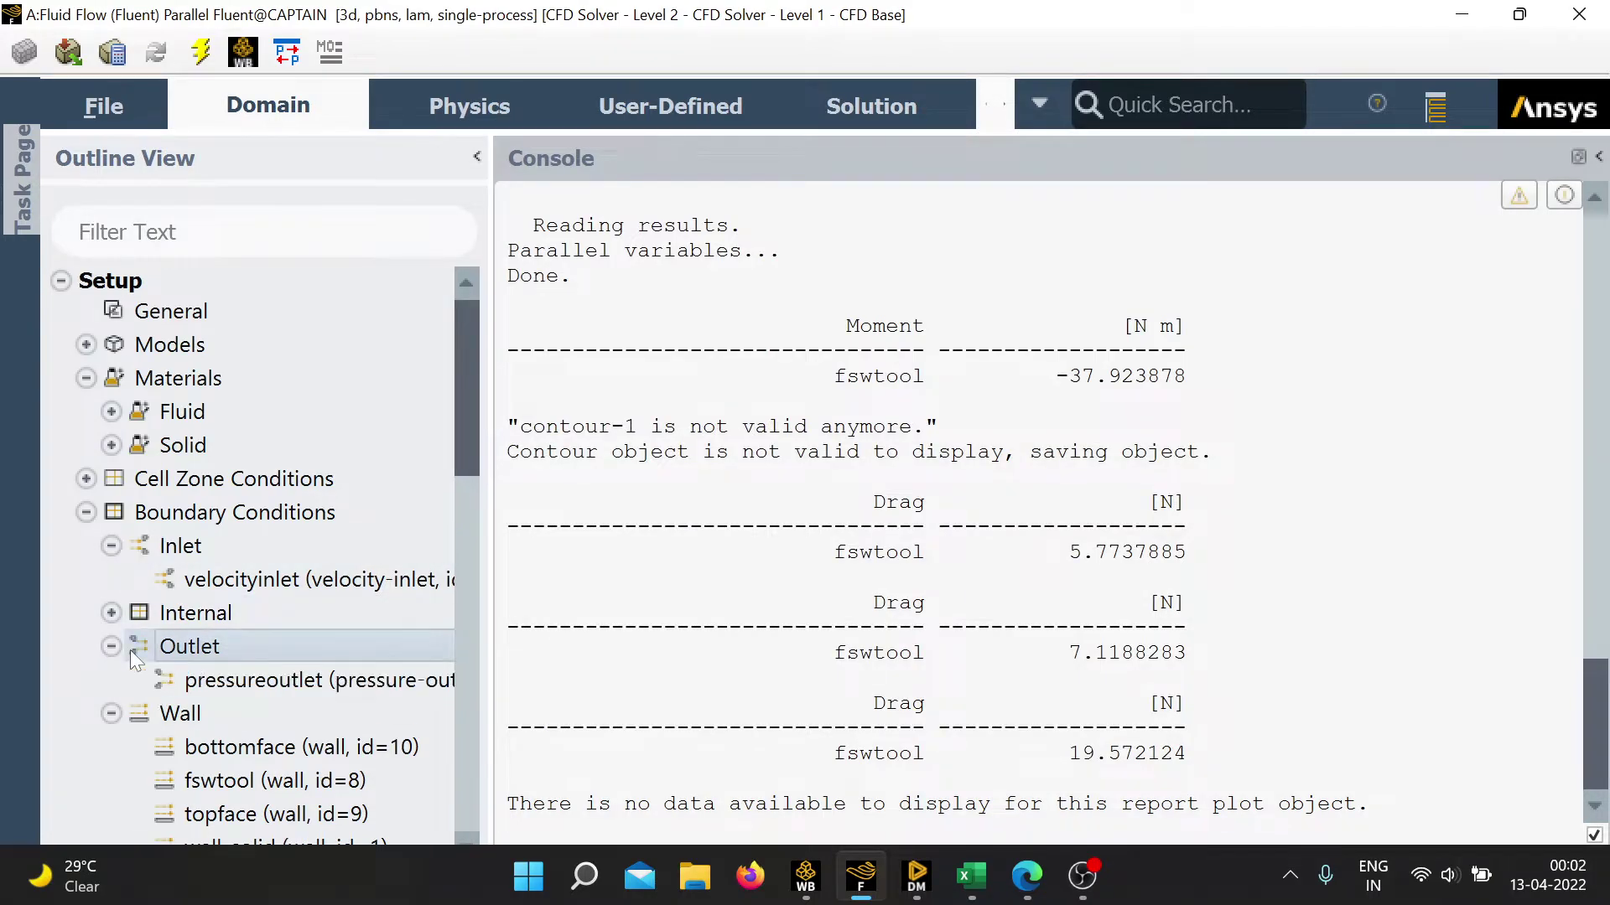
double_click(243, 683)
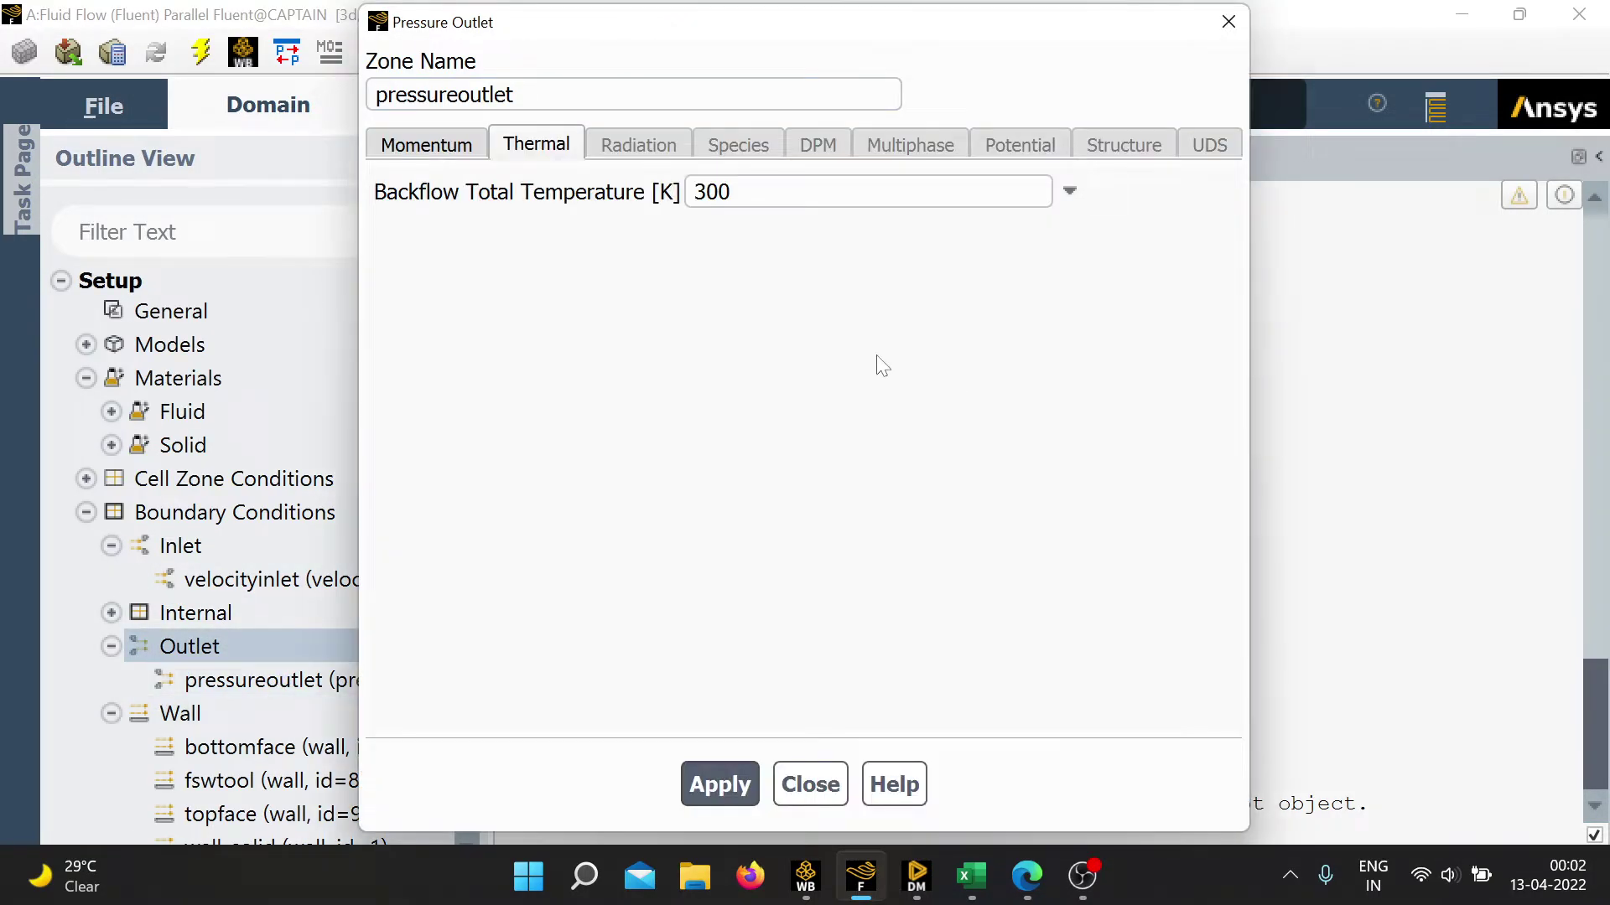
click(427, 146)
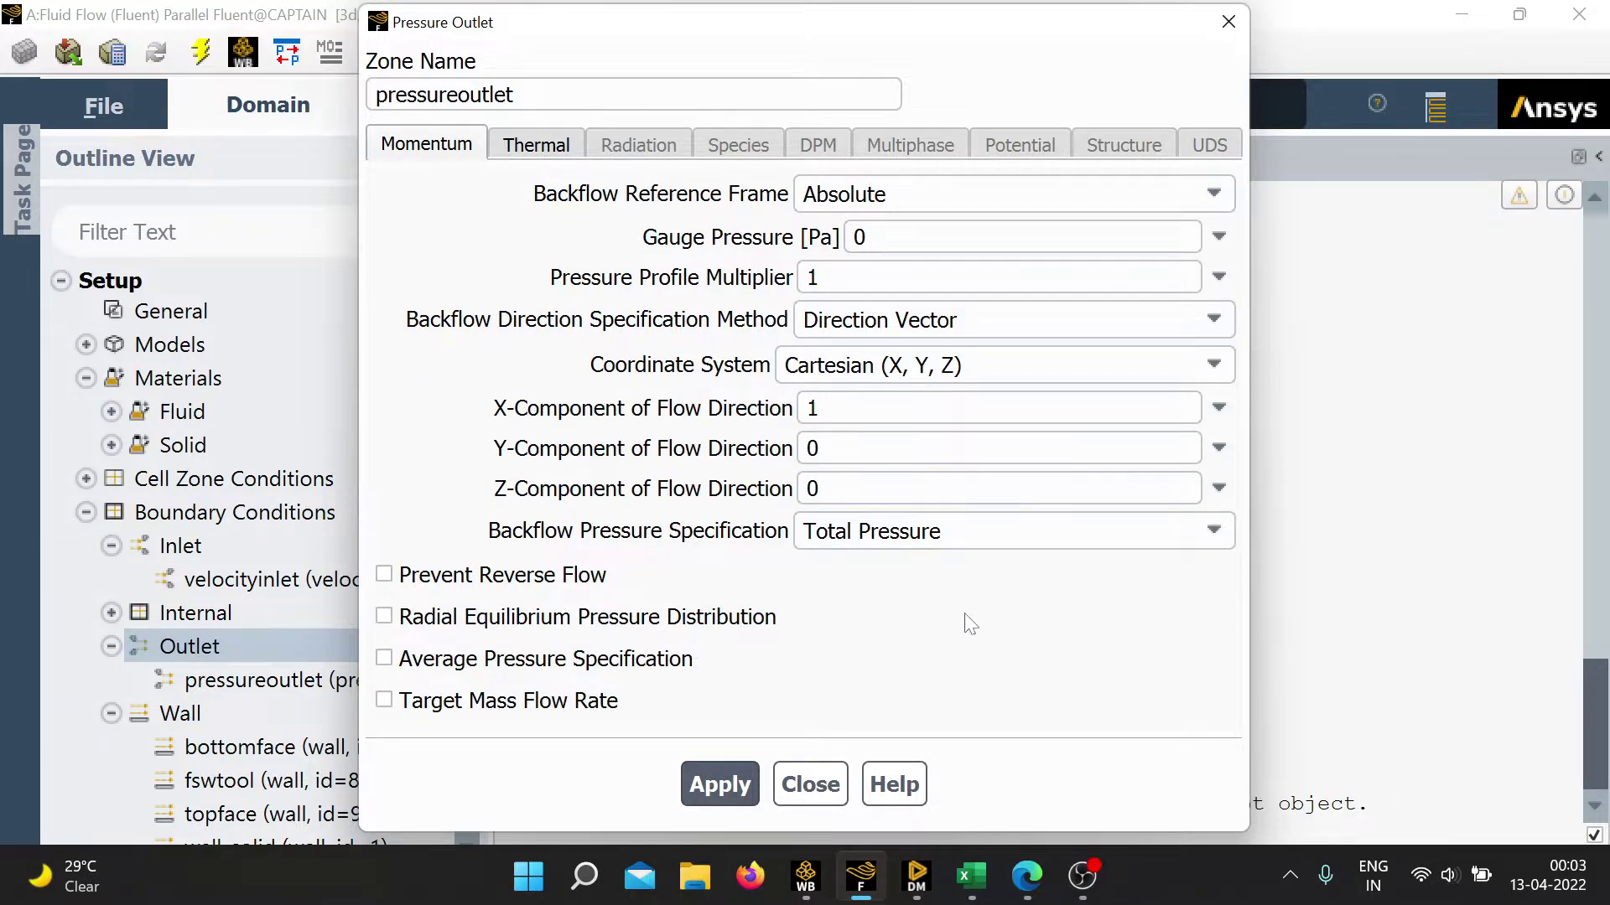
click(558, 142)
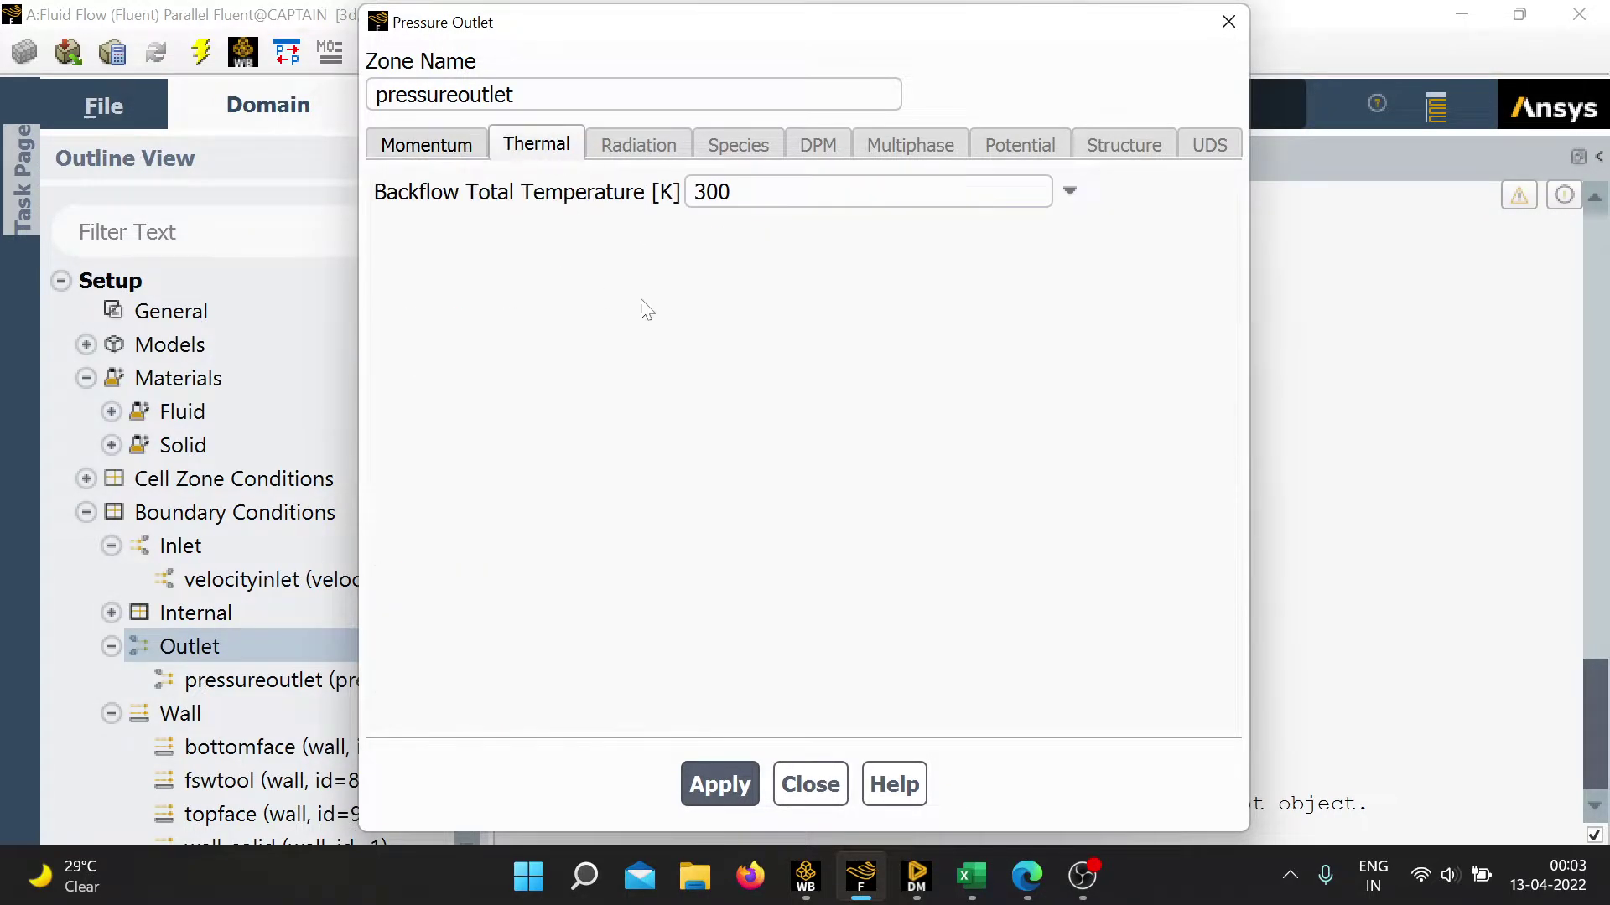
click(1228, 22)
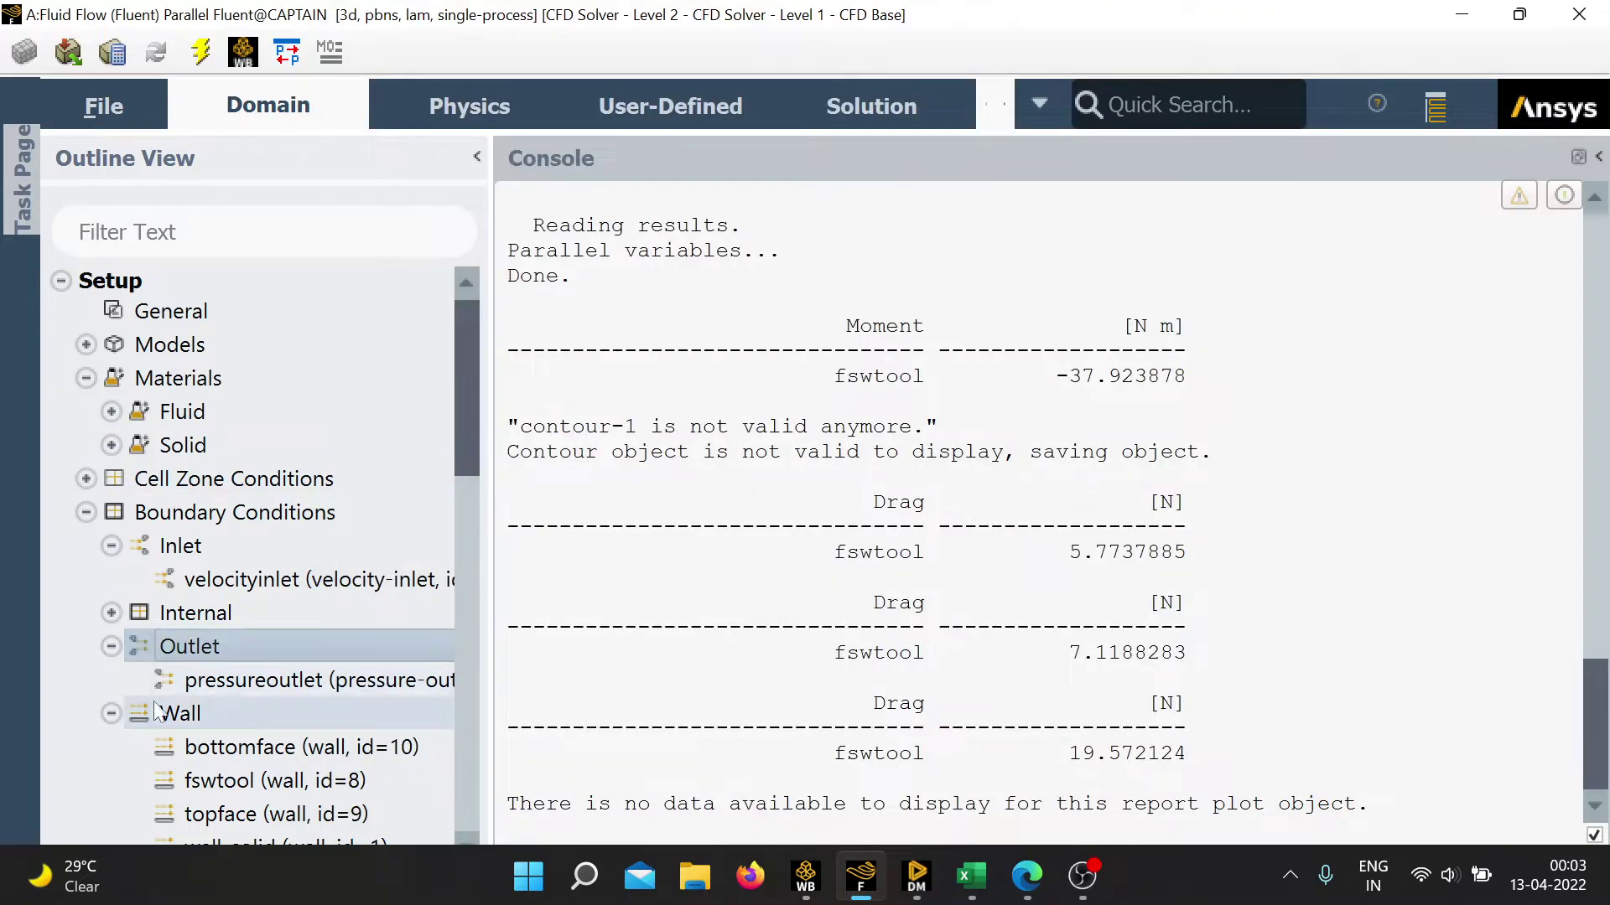
click(112, 654)
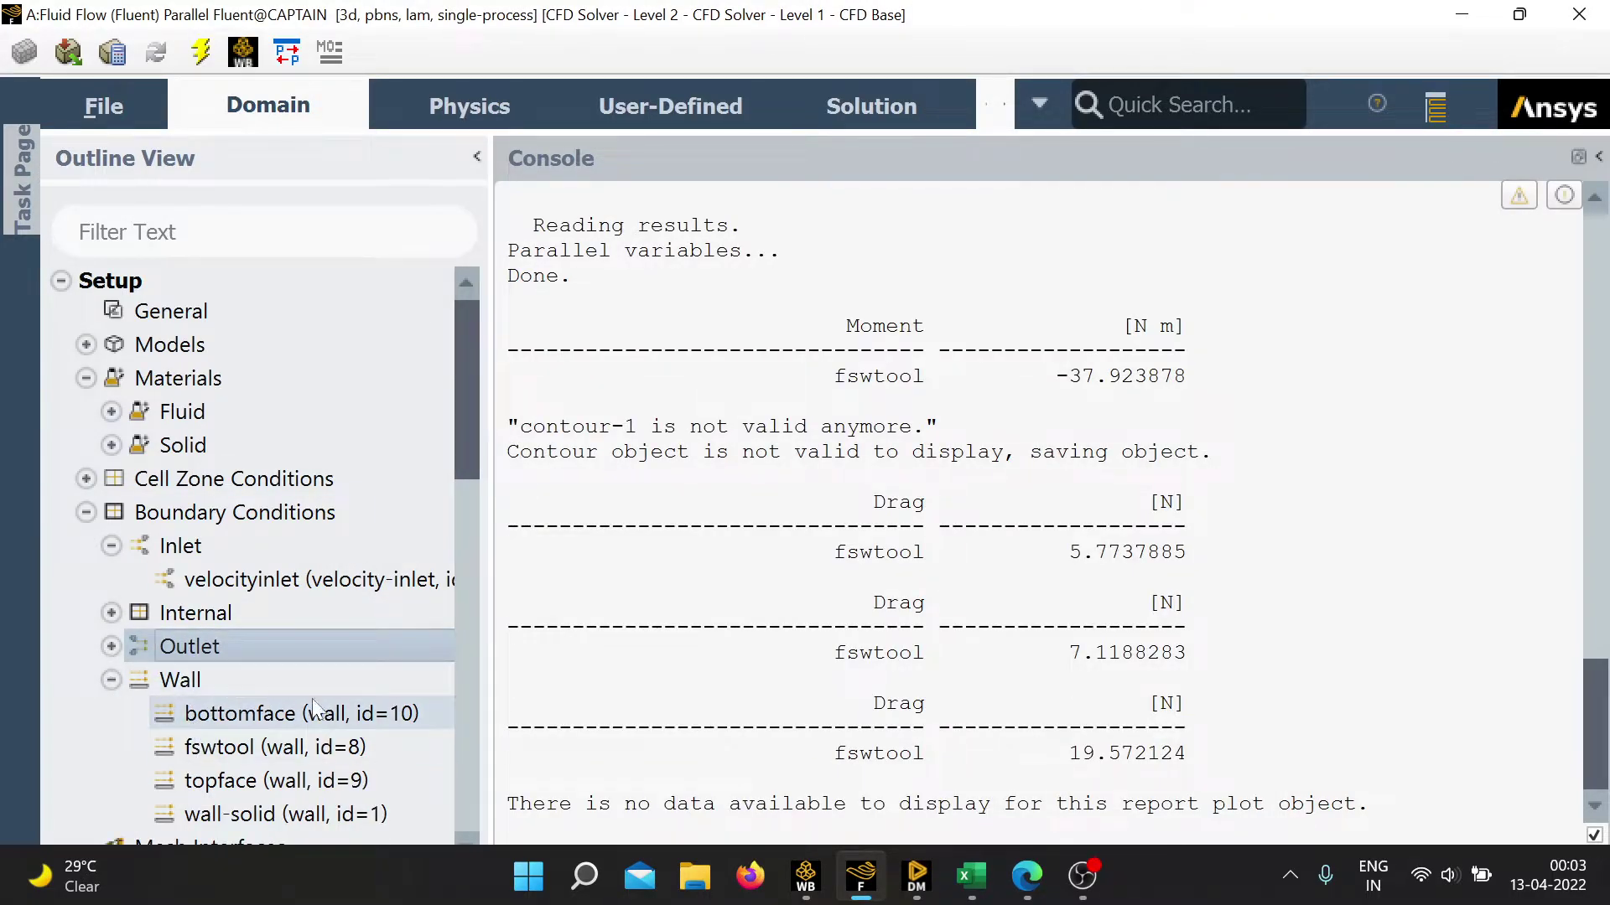
Review the bottomface wall's thermal convection and wall motion settings without changing them.
drag(471, 451, 466, 495)
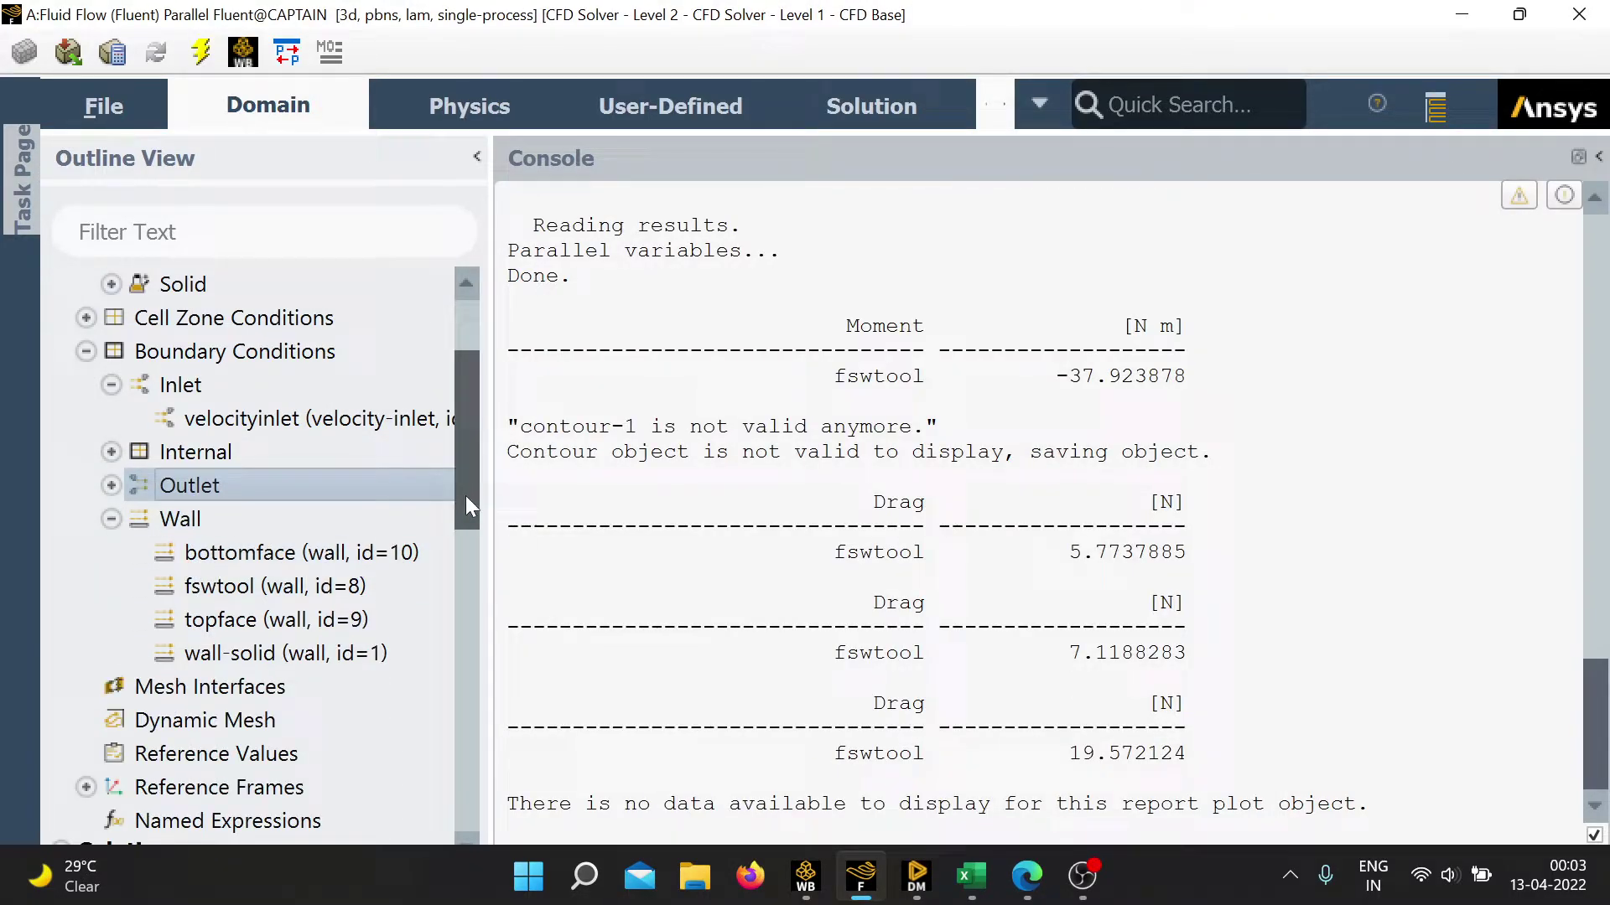
double_click(312, 555)
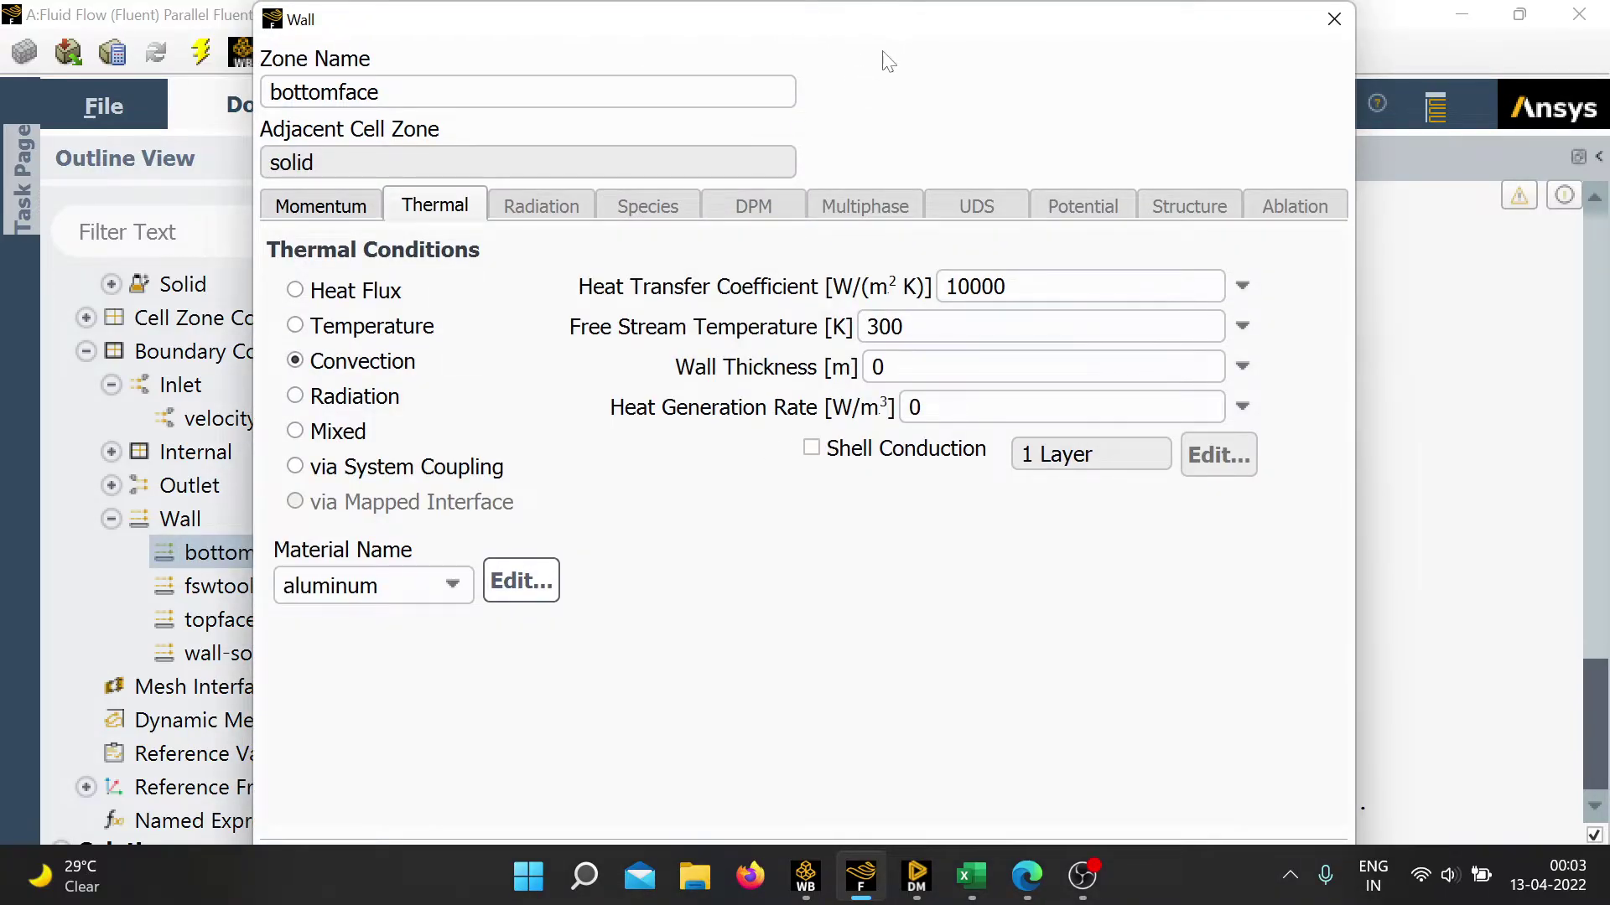
click(332, 209)
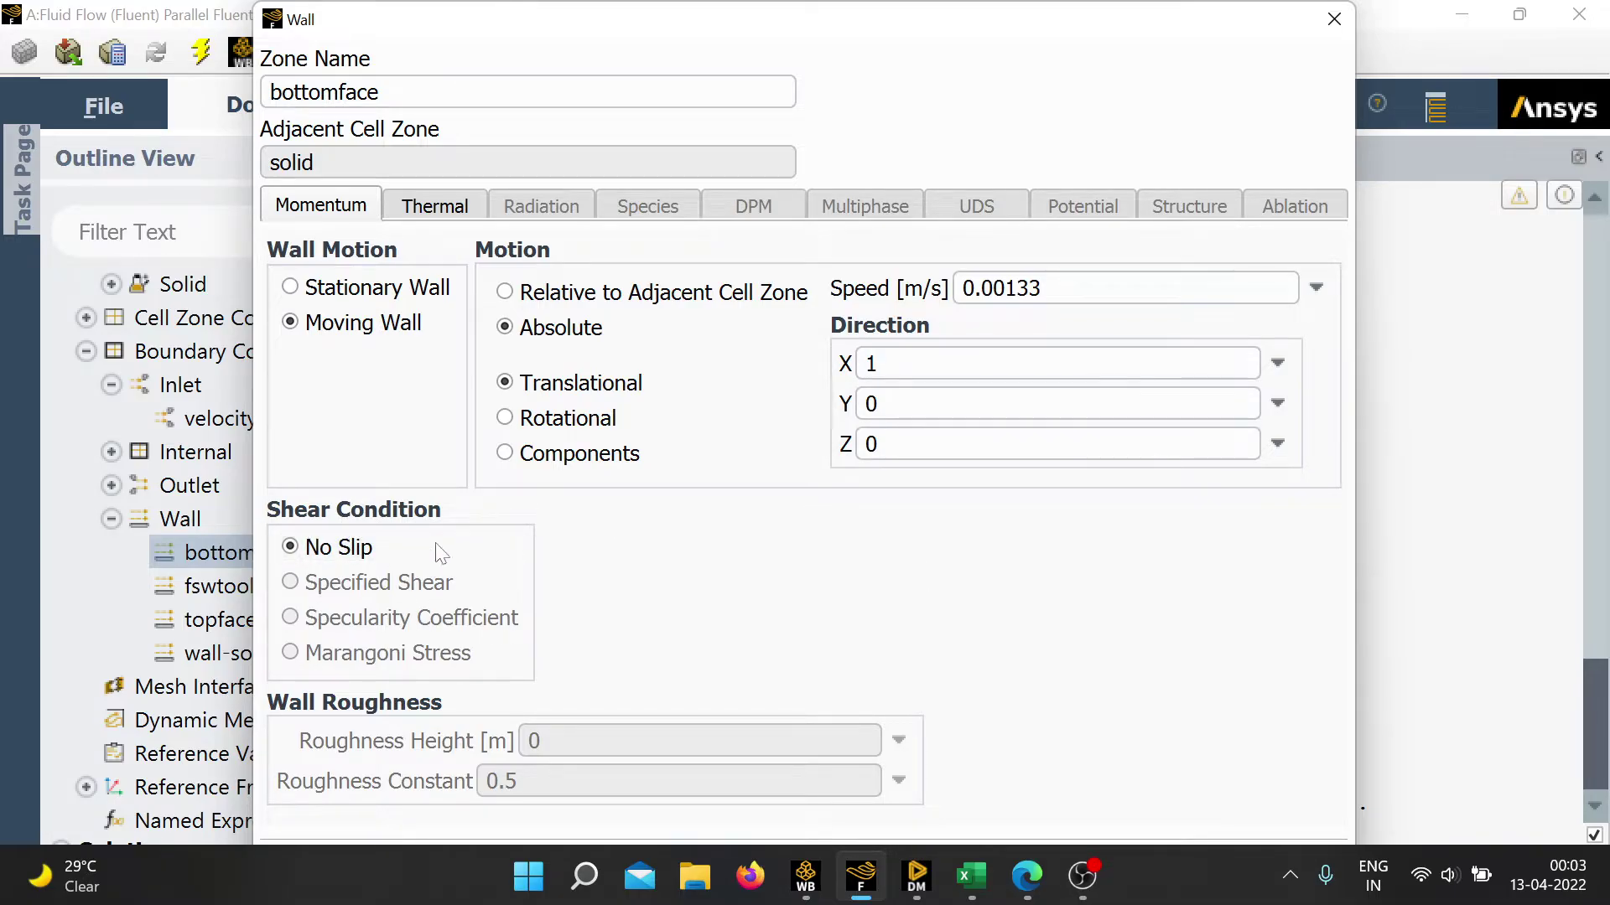
click(434, 210)
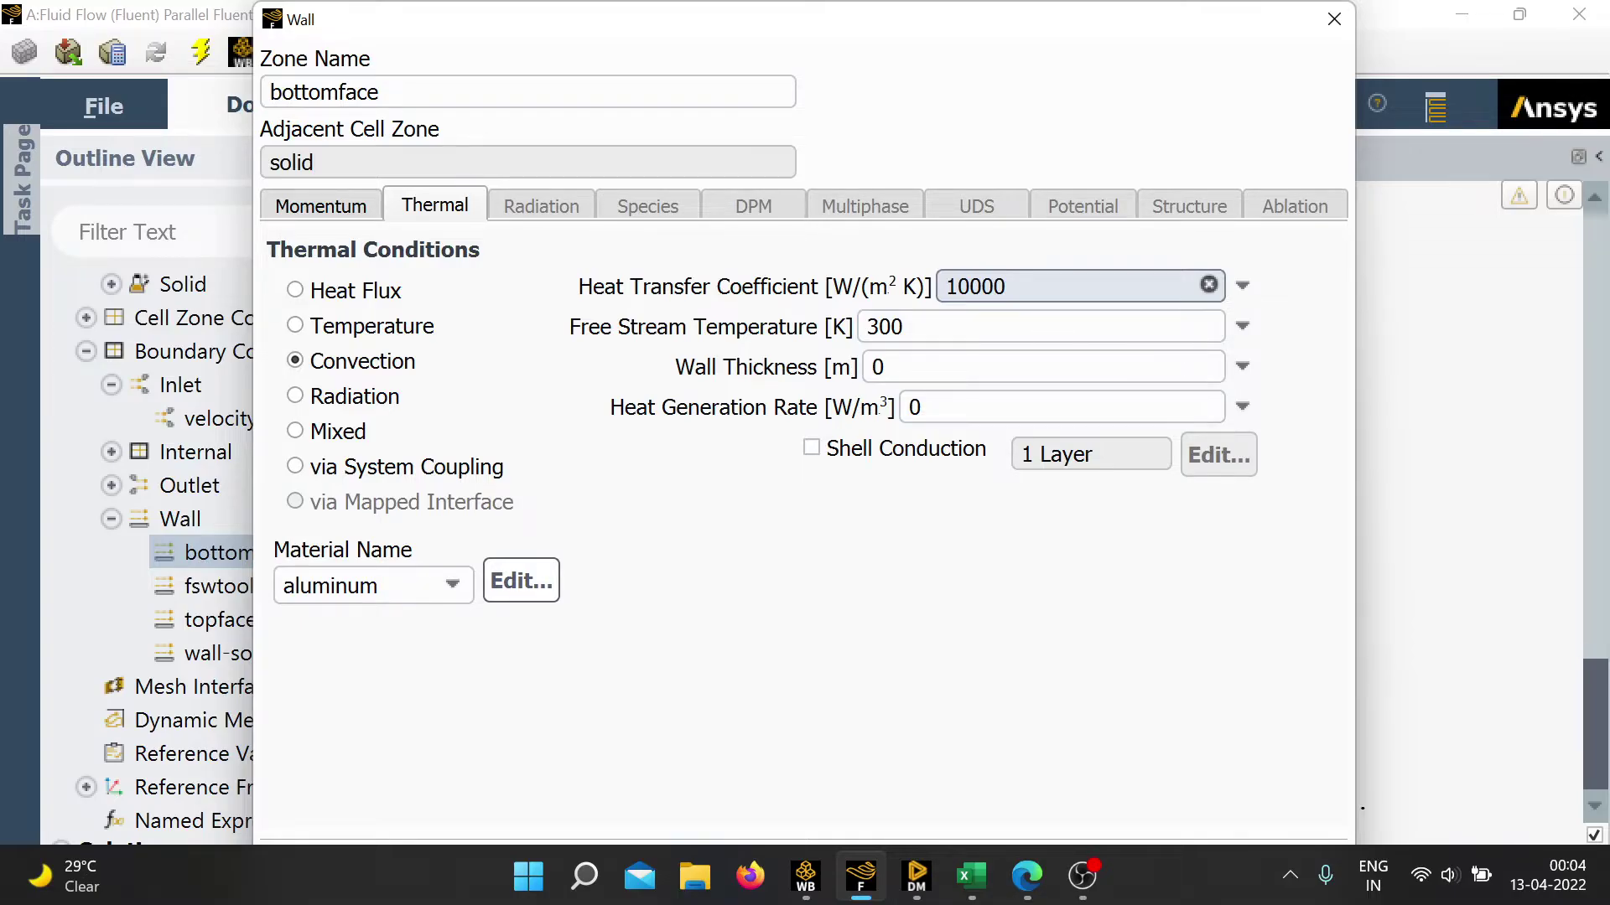
click(1333, 18)
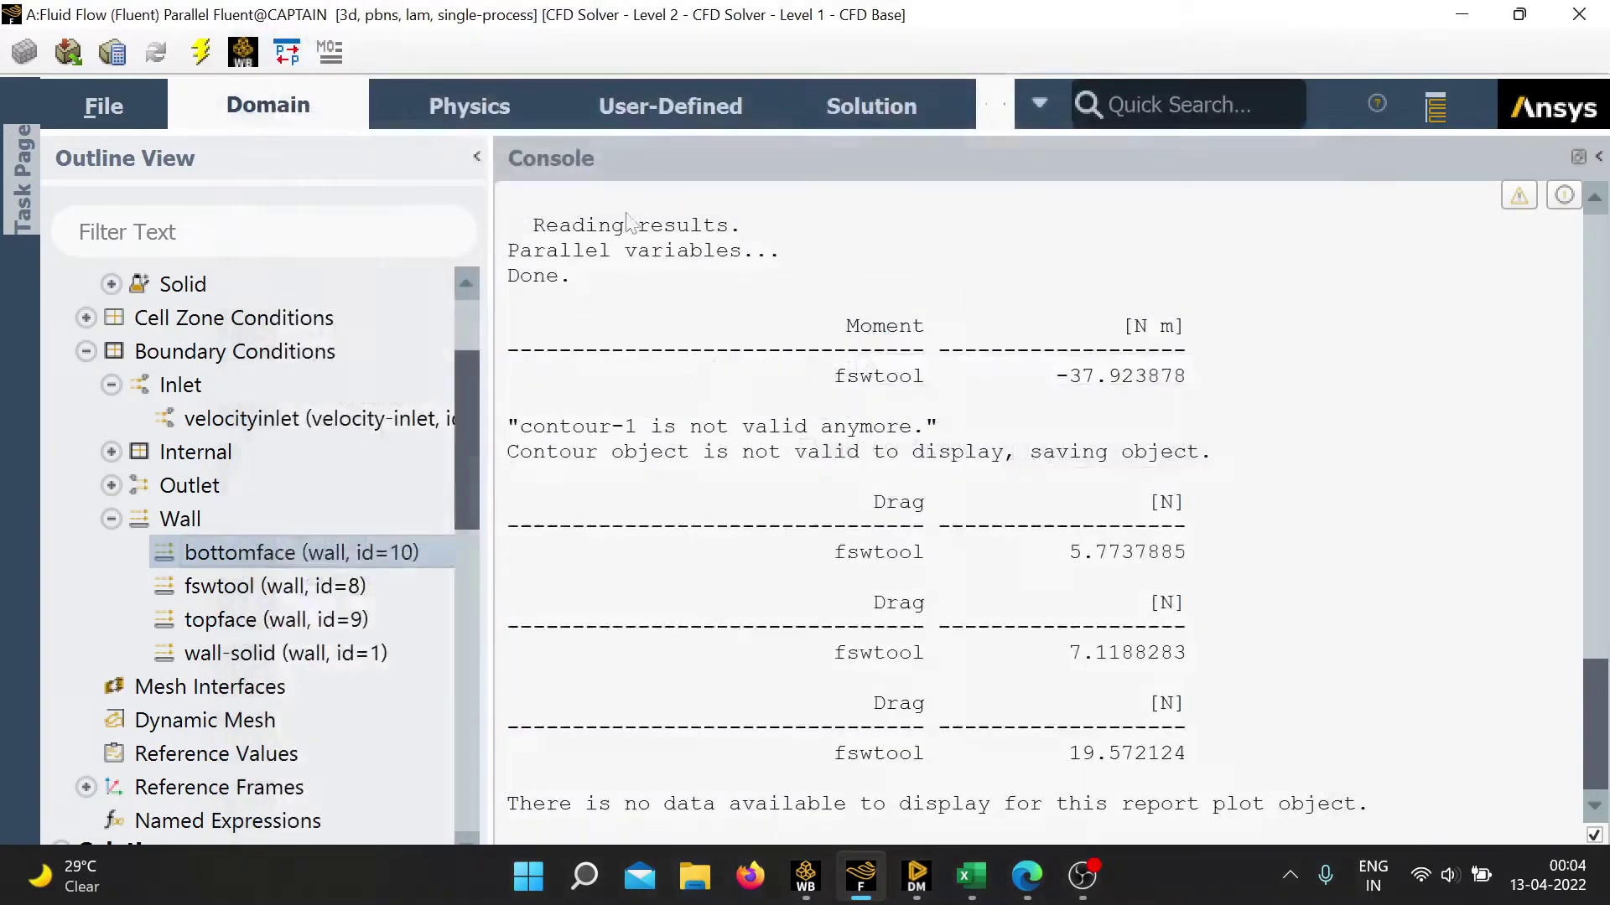
Review the fswtool wall's rotational motion settings and the topface wall's thermal convection and wall motion settings.
double_click(341, 586)
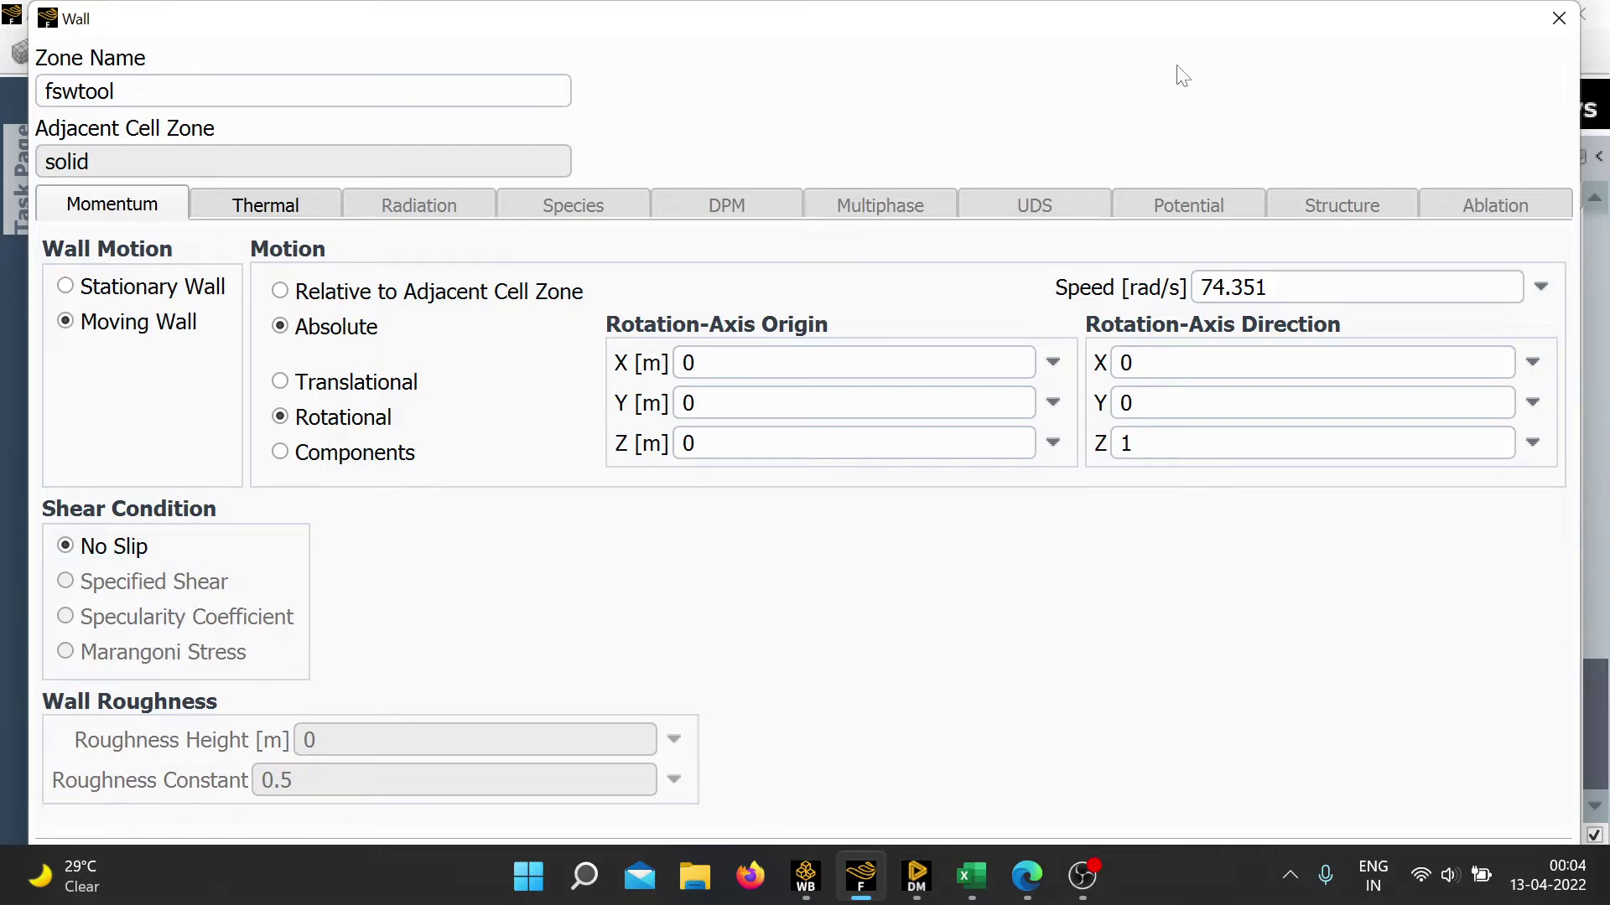
click(1558, 18)
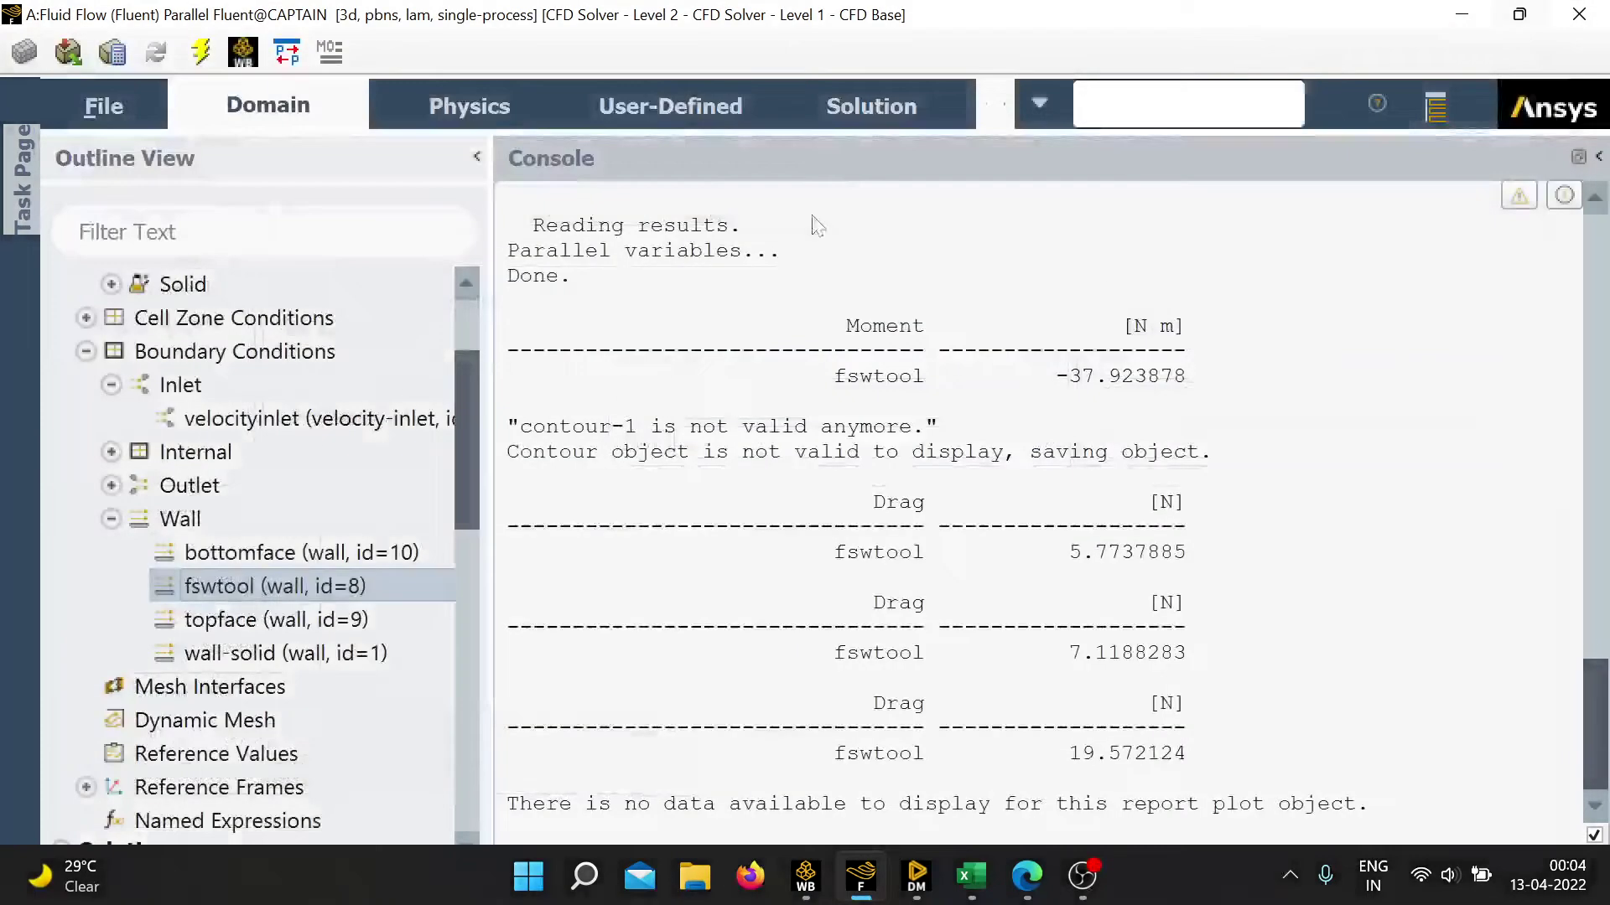
double_click(310, 631)
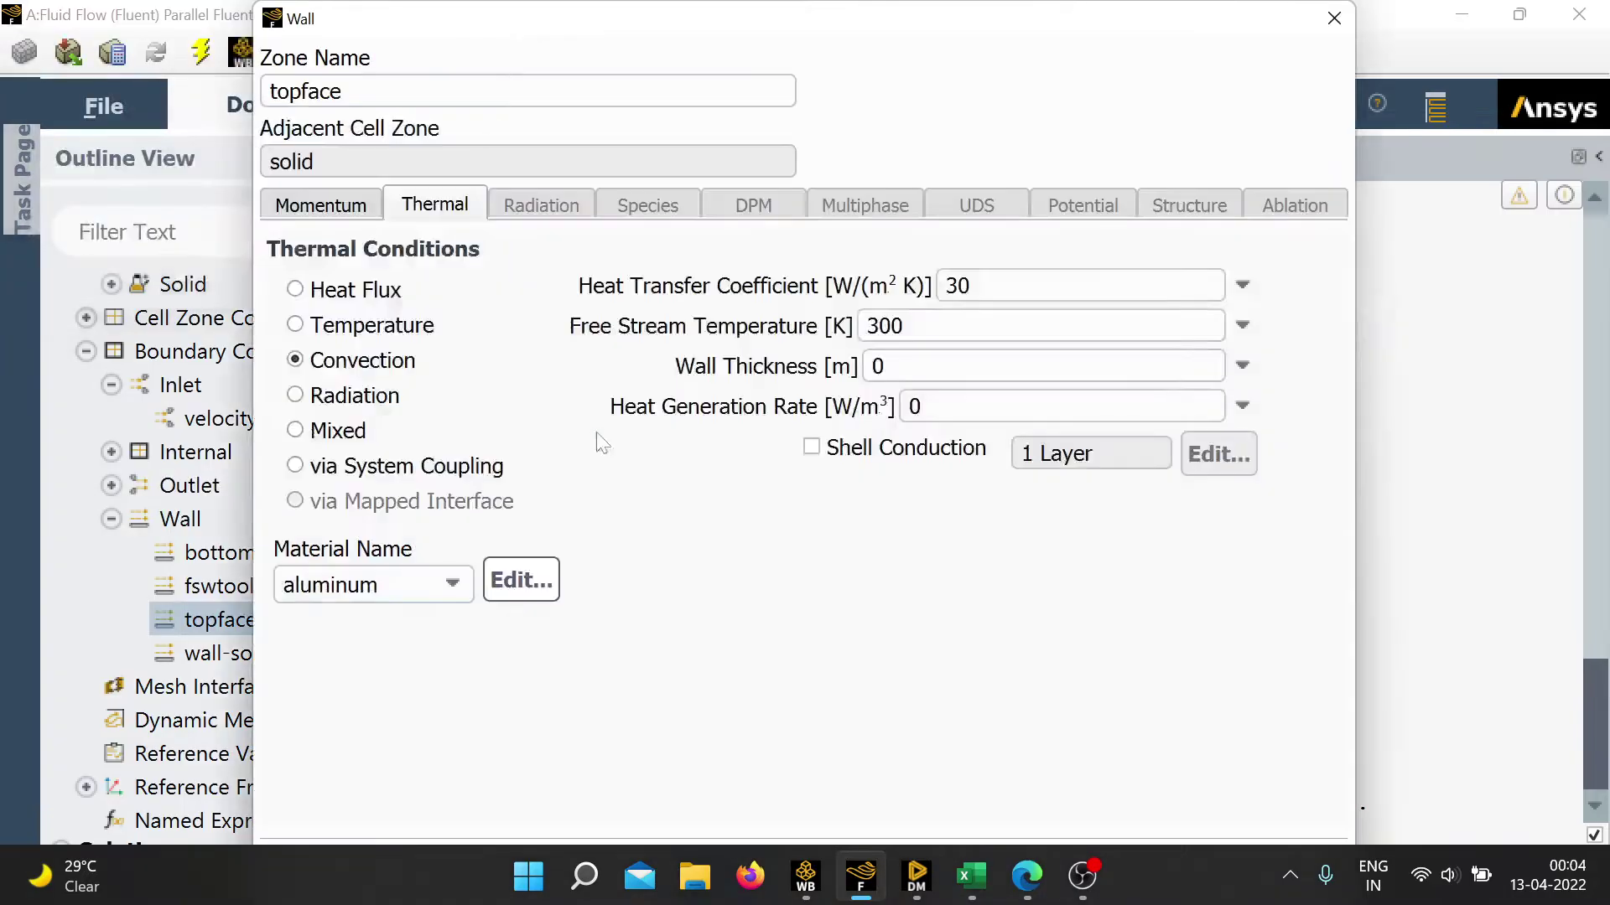
click(373, 211)
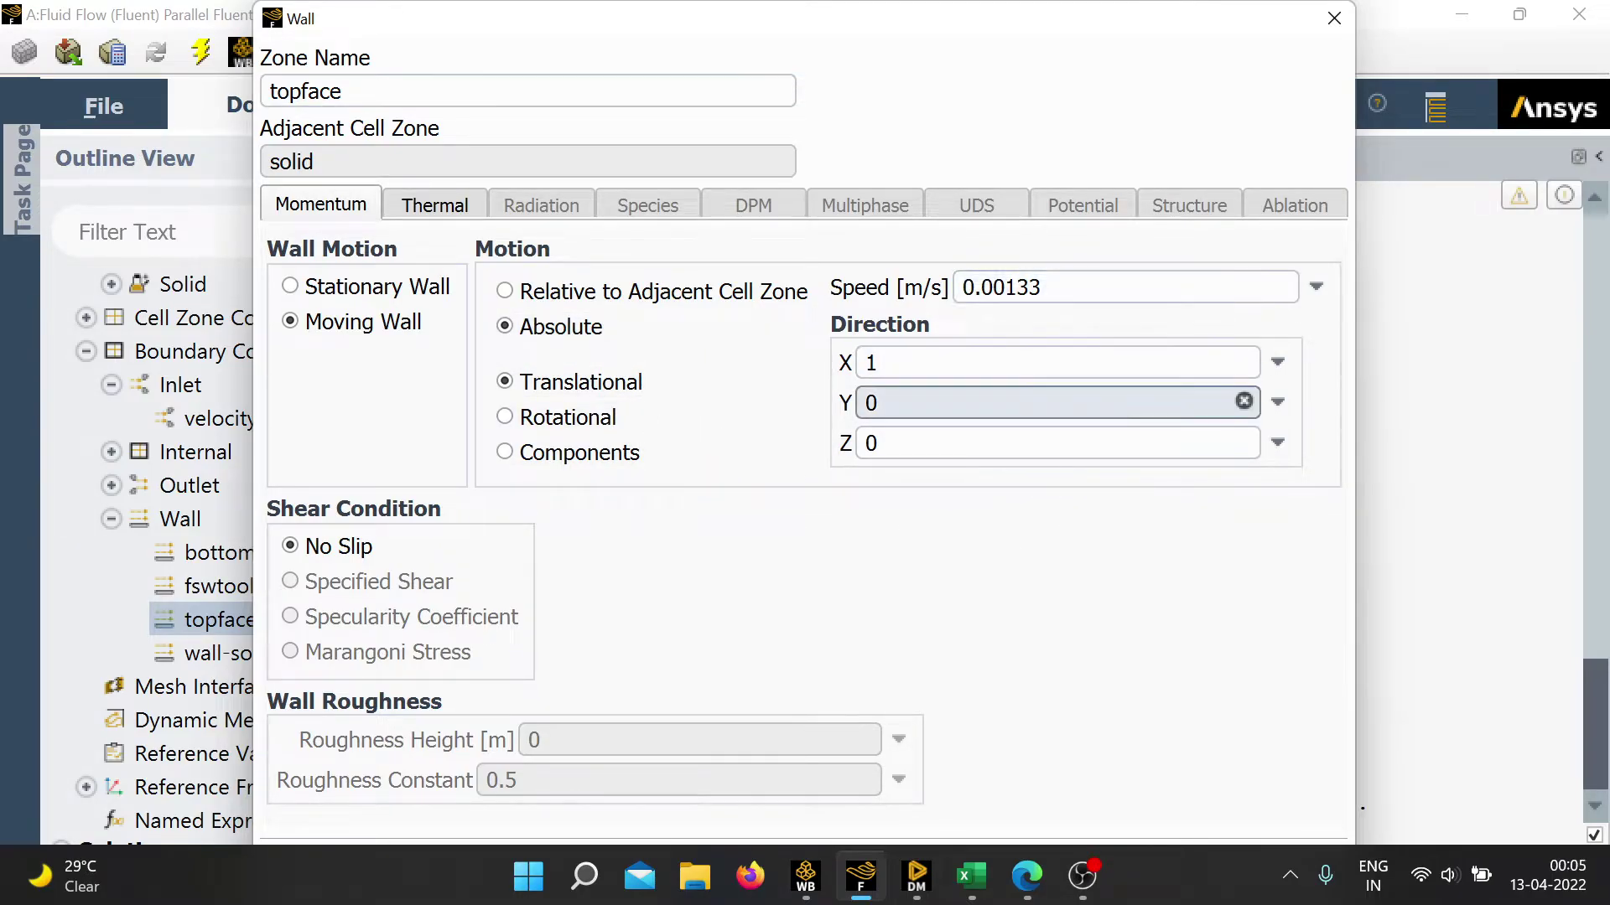
click(435, 210)
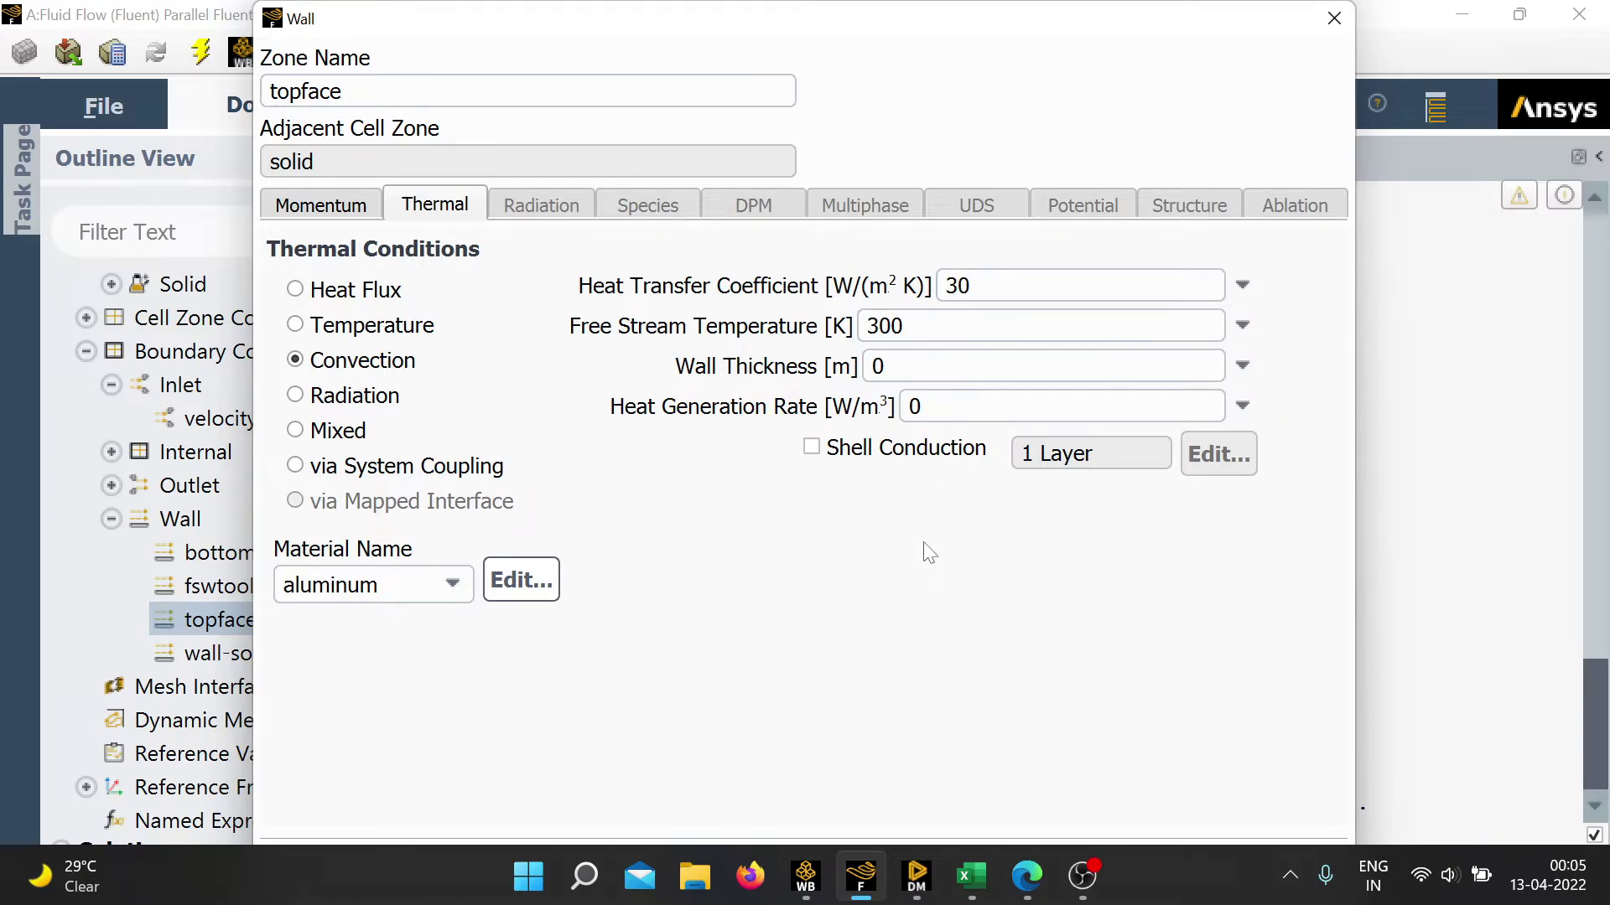
drag(887, 19, 1000, 33)
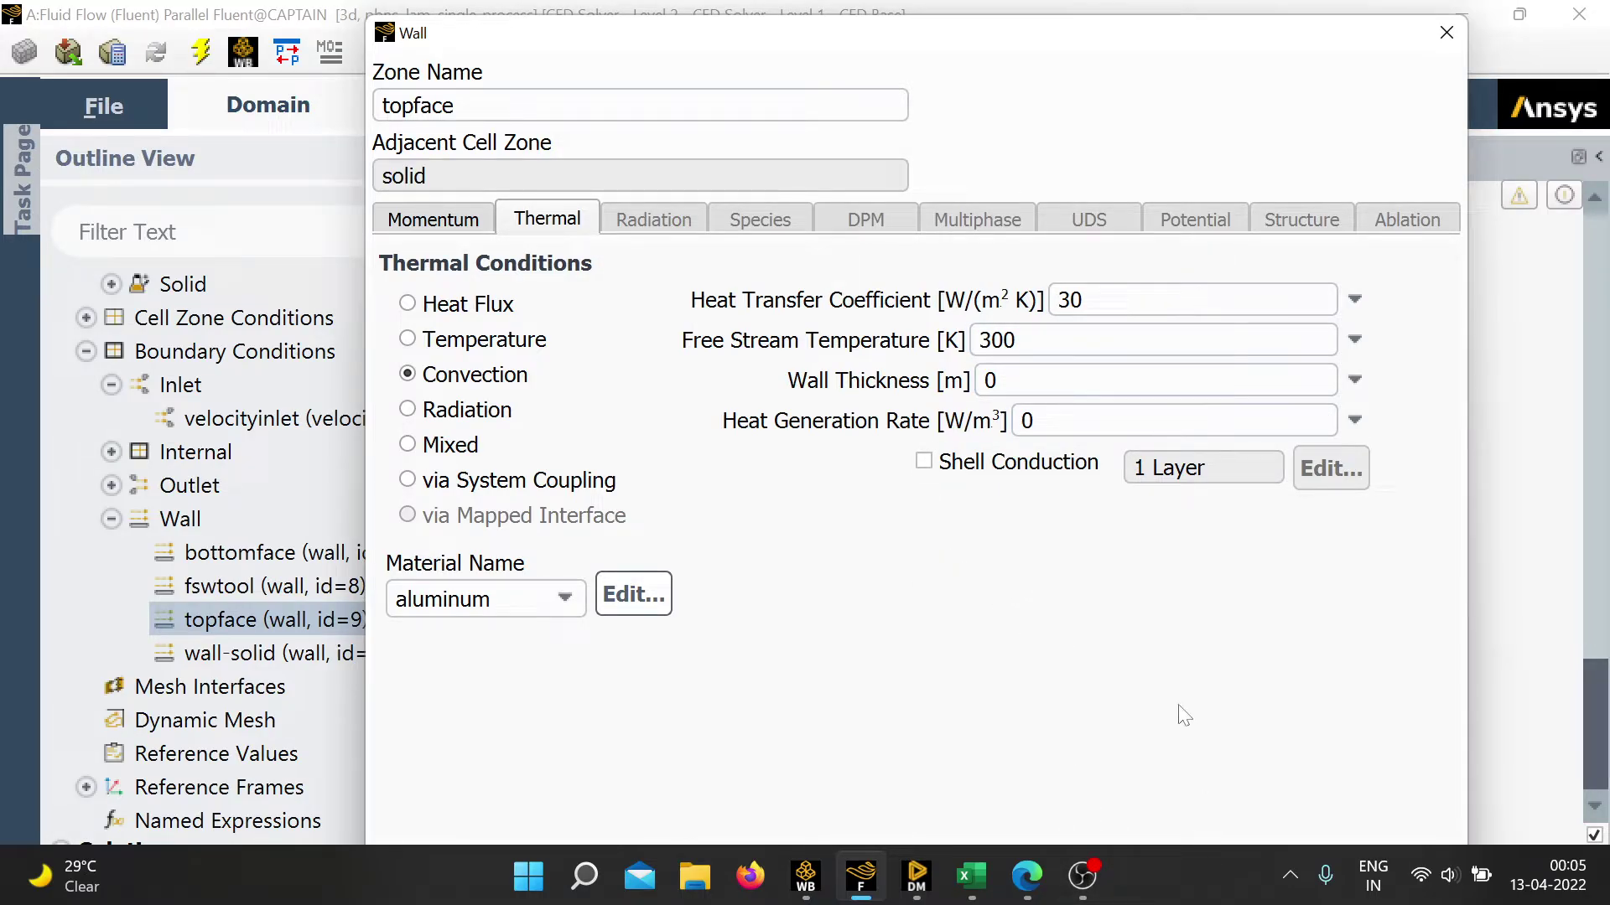
click(1447, 32)
Review the wall-solid boundary's thermal convection and wall motion settings without changing them.
click(320, 647)
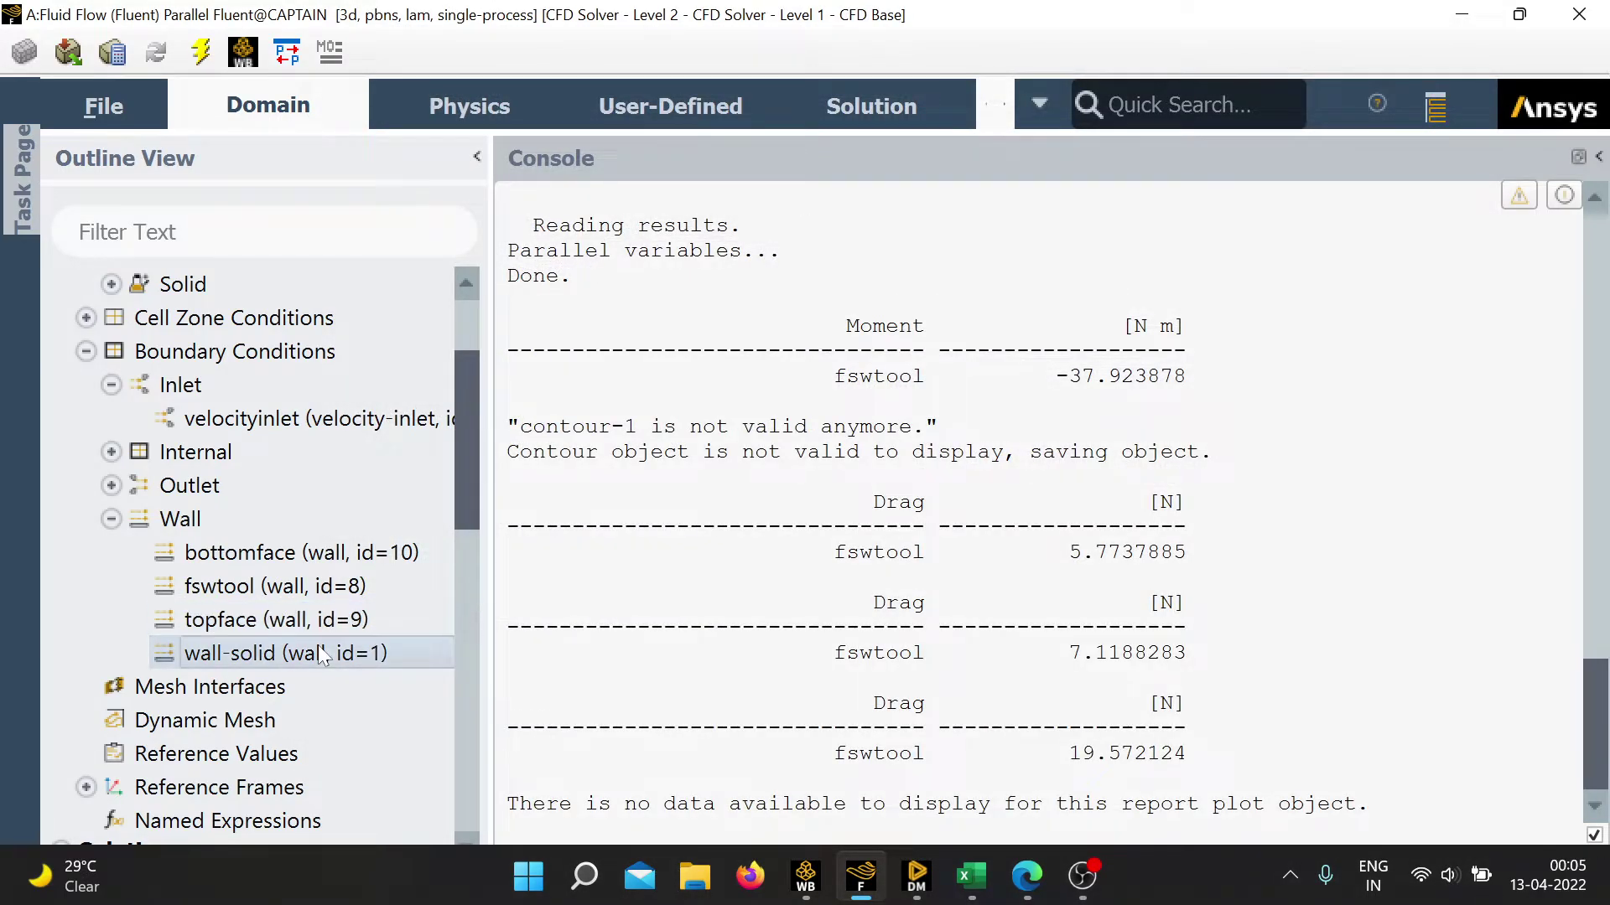
double_click(315, 653)
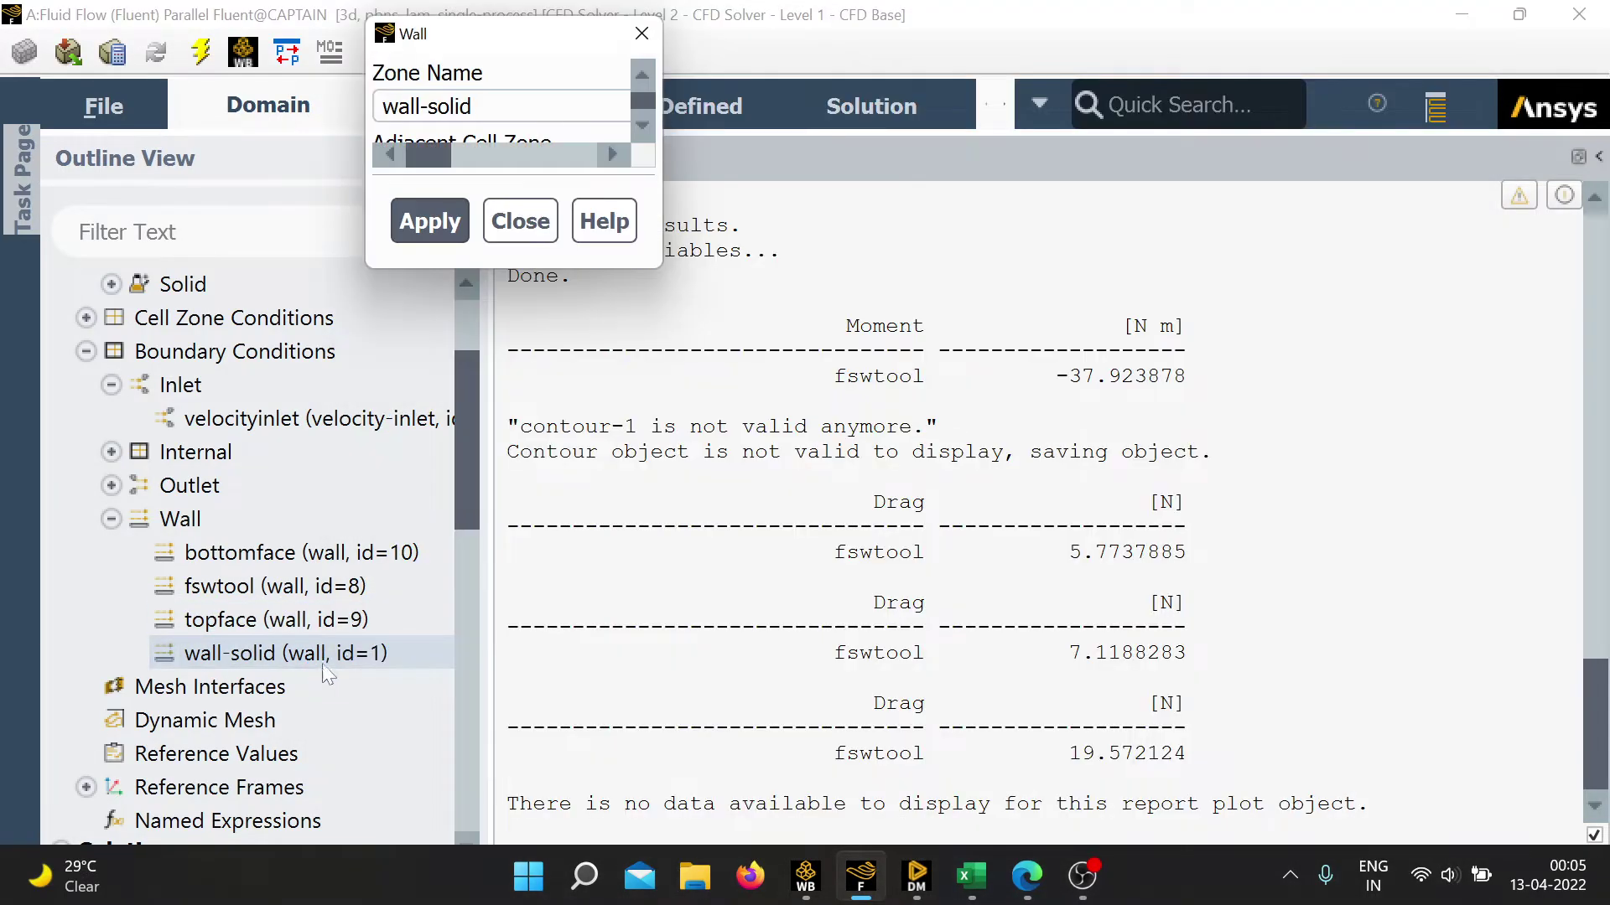
click(432, 204)
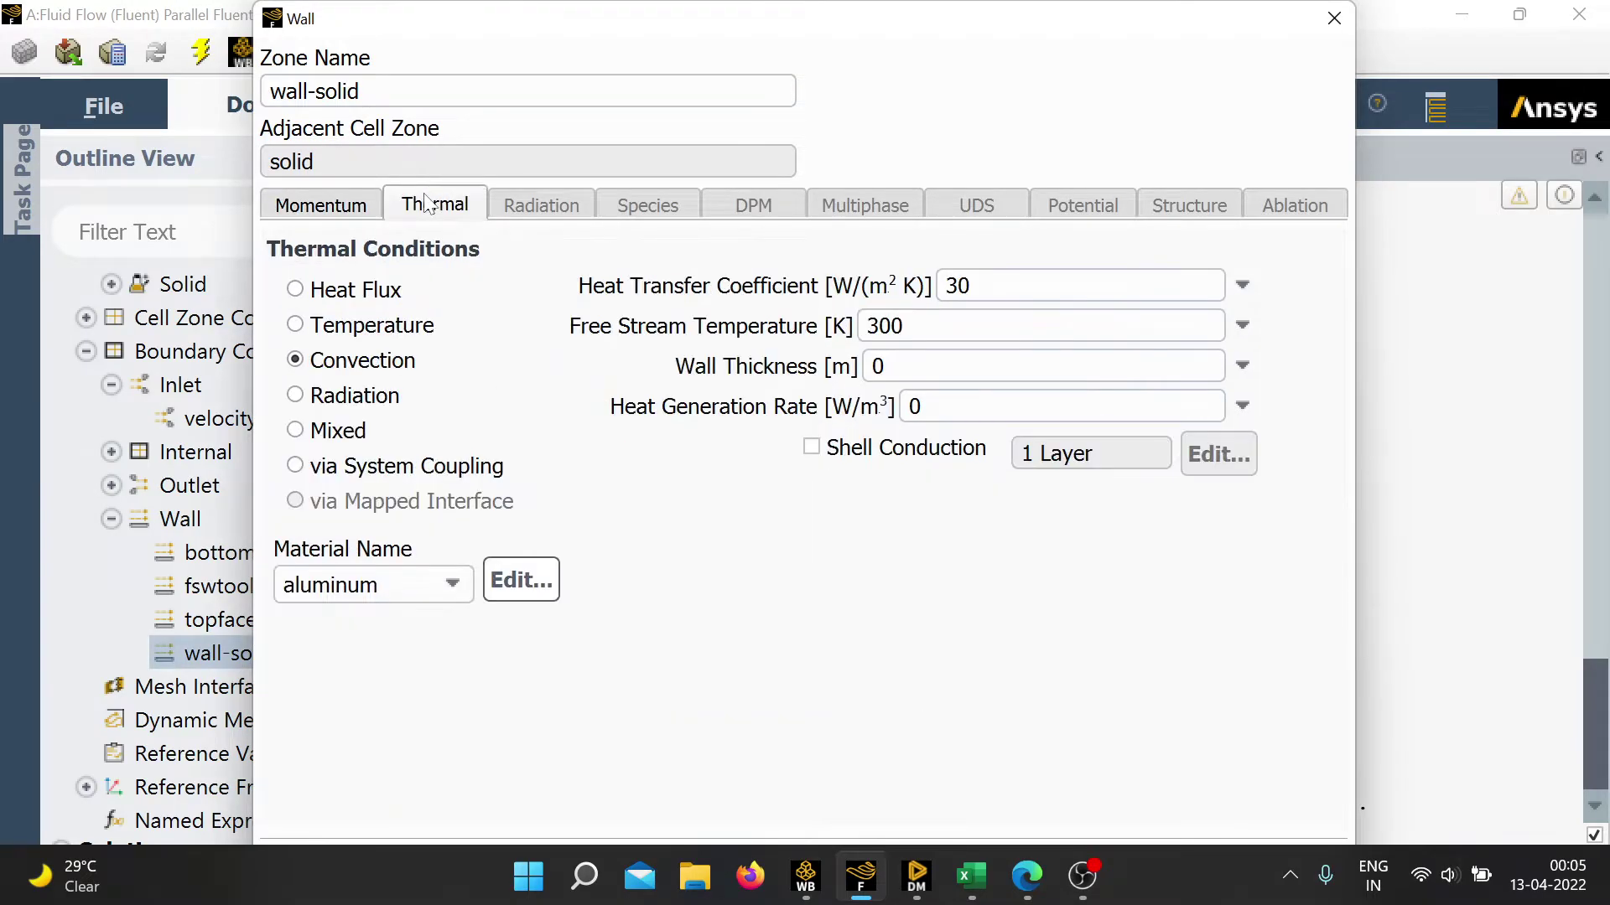
click(359, 216)
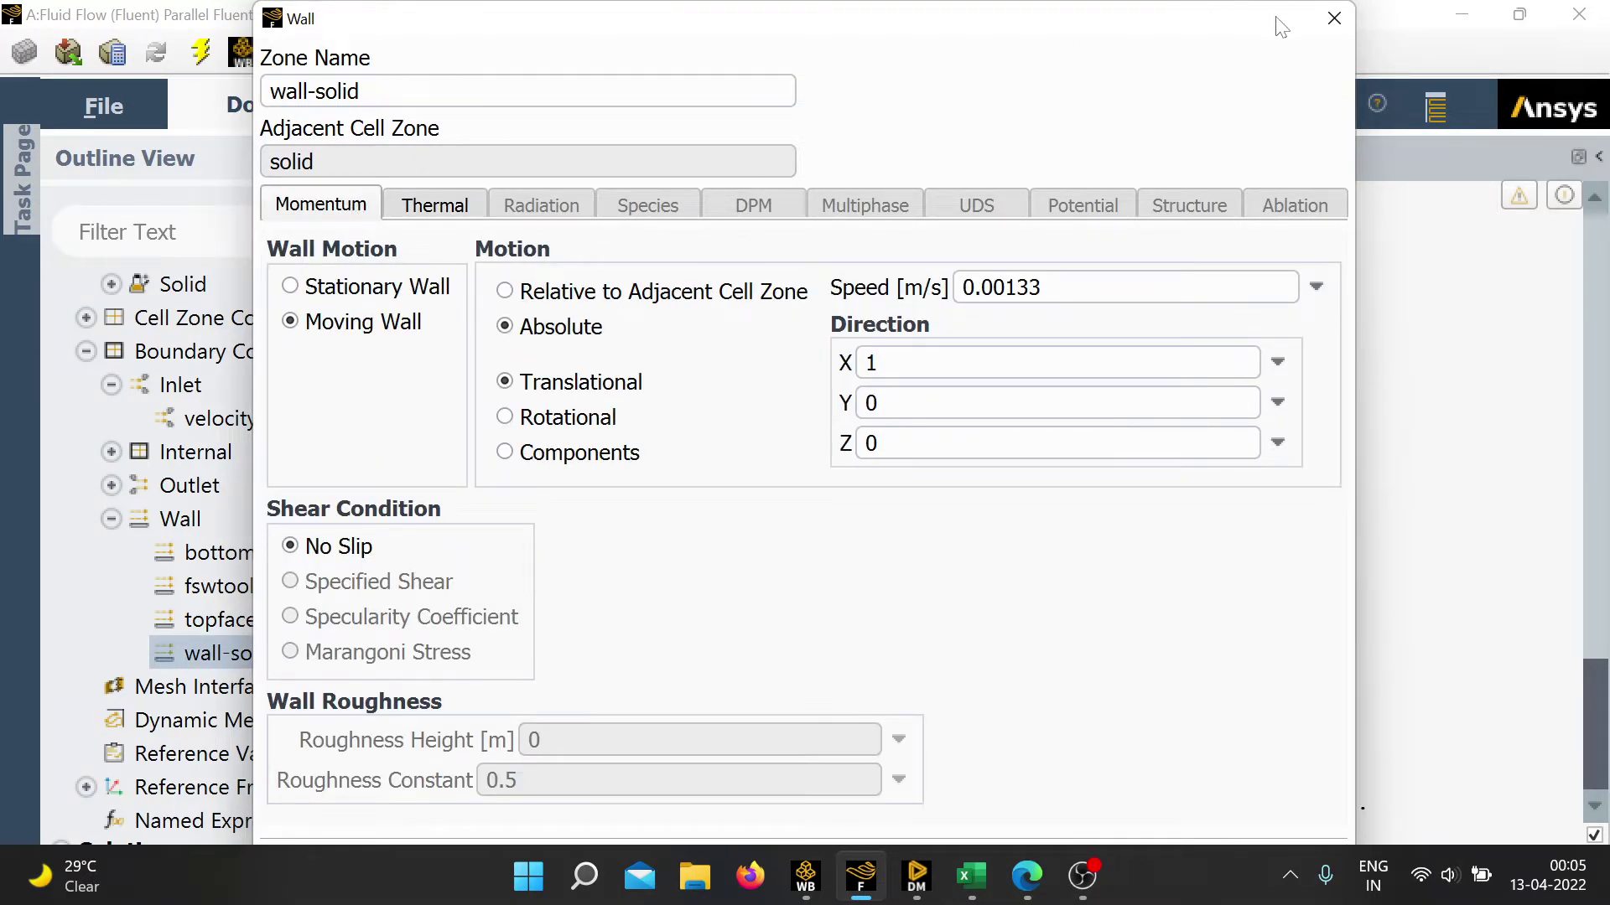
click(1335, 33)
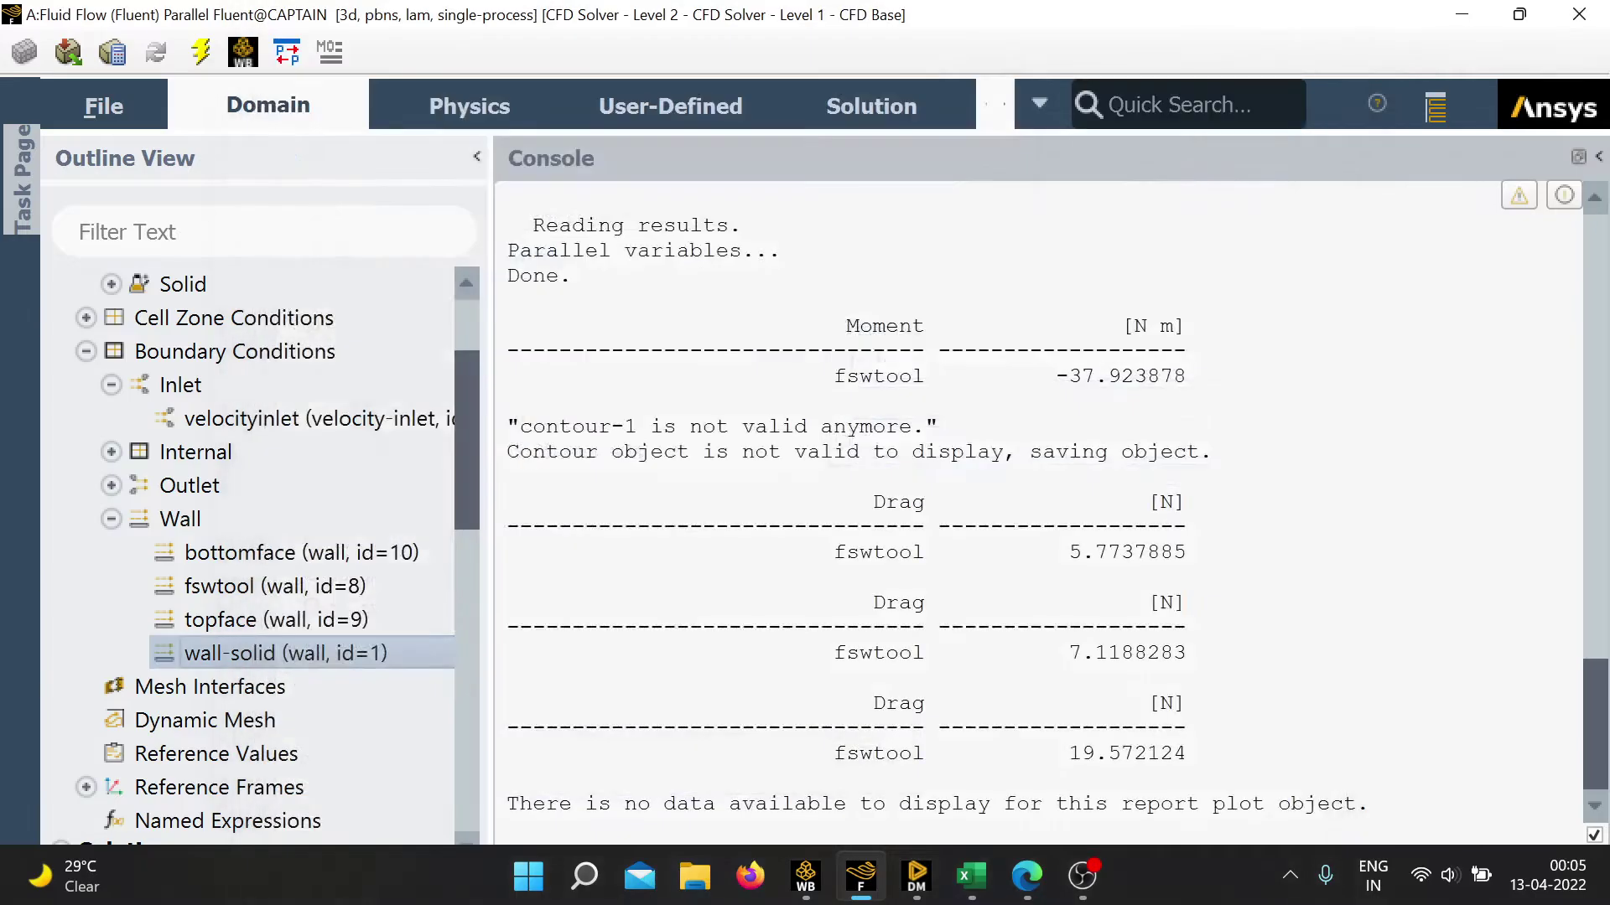
Review the lateralforce, thrustforce, torque and weldforce report definitions under Solution without editing them.
scroll(410, 607, down, 2)
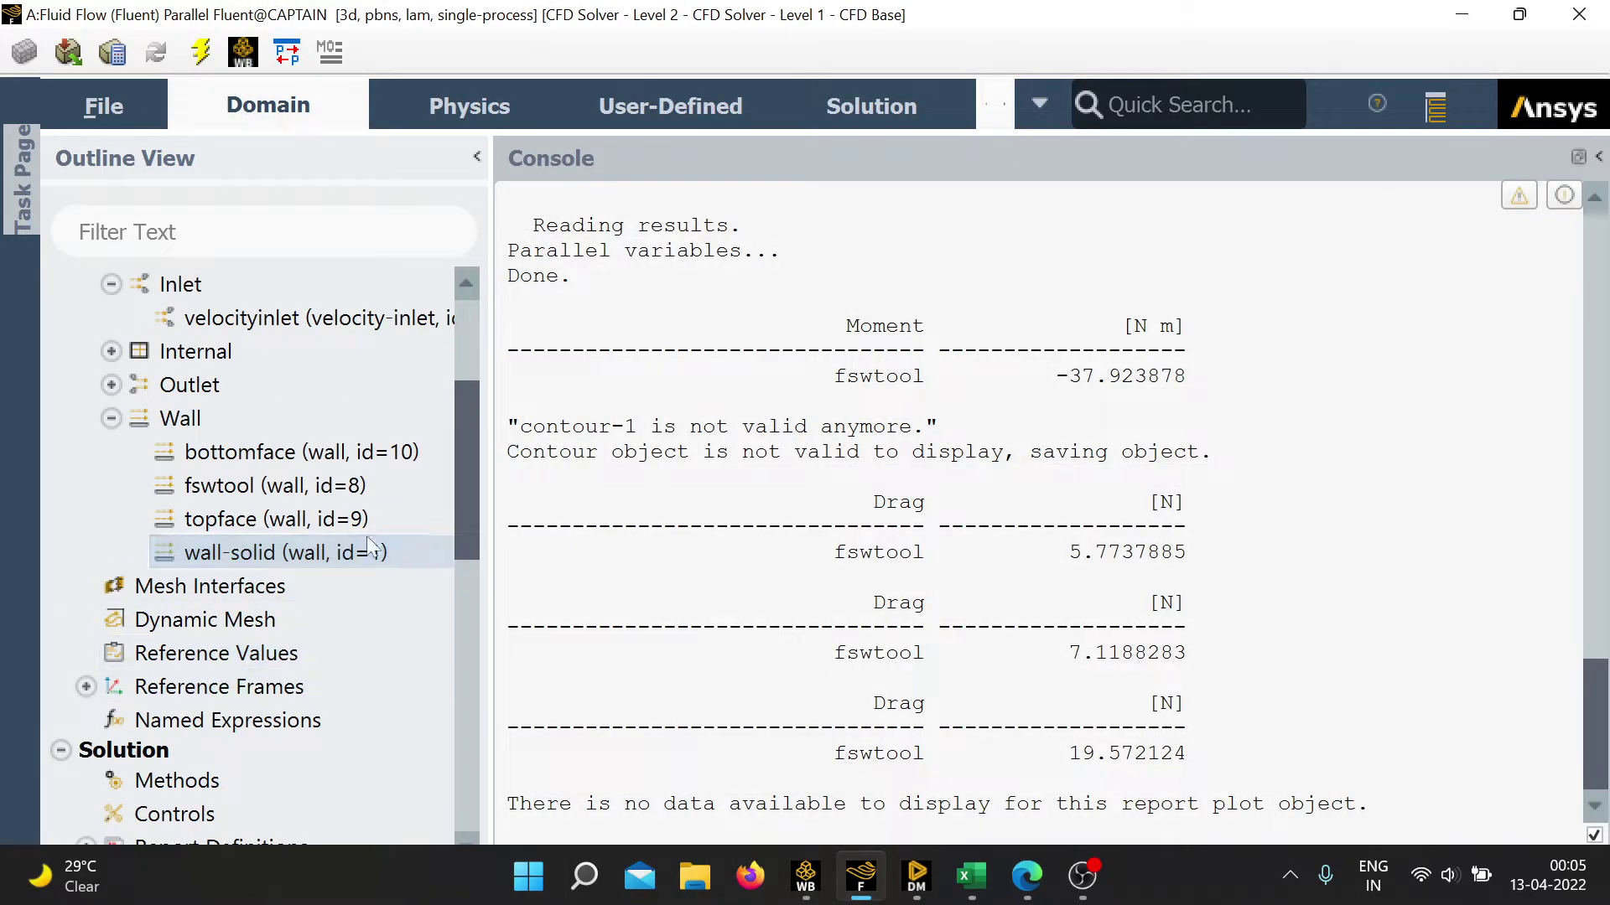
drag(458, 449, 447, 532)
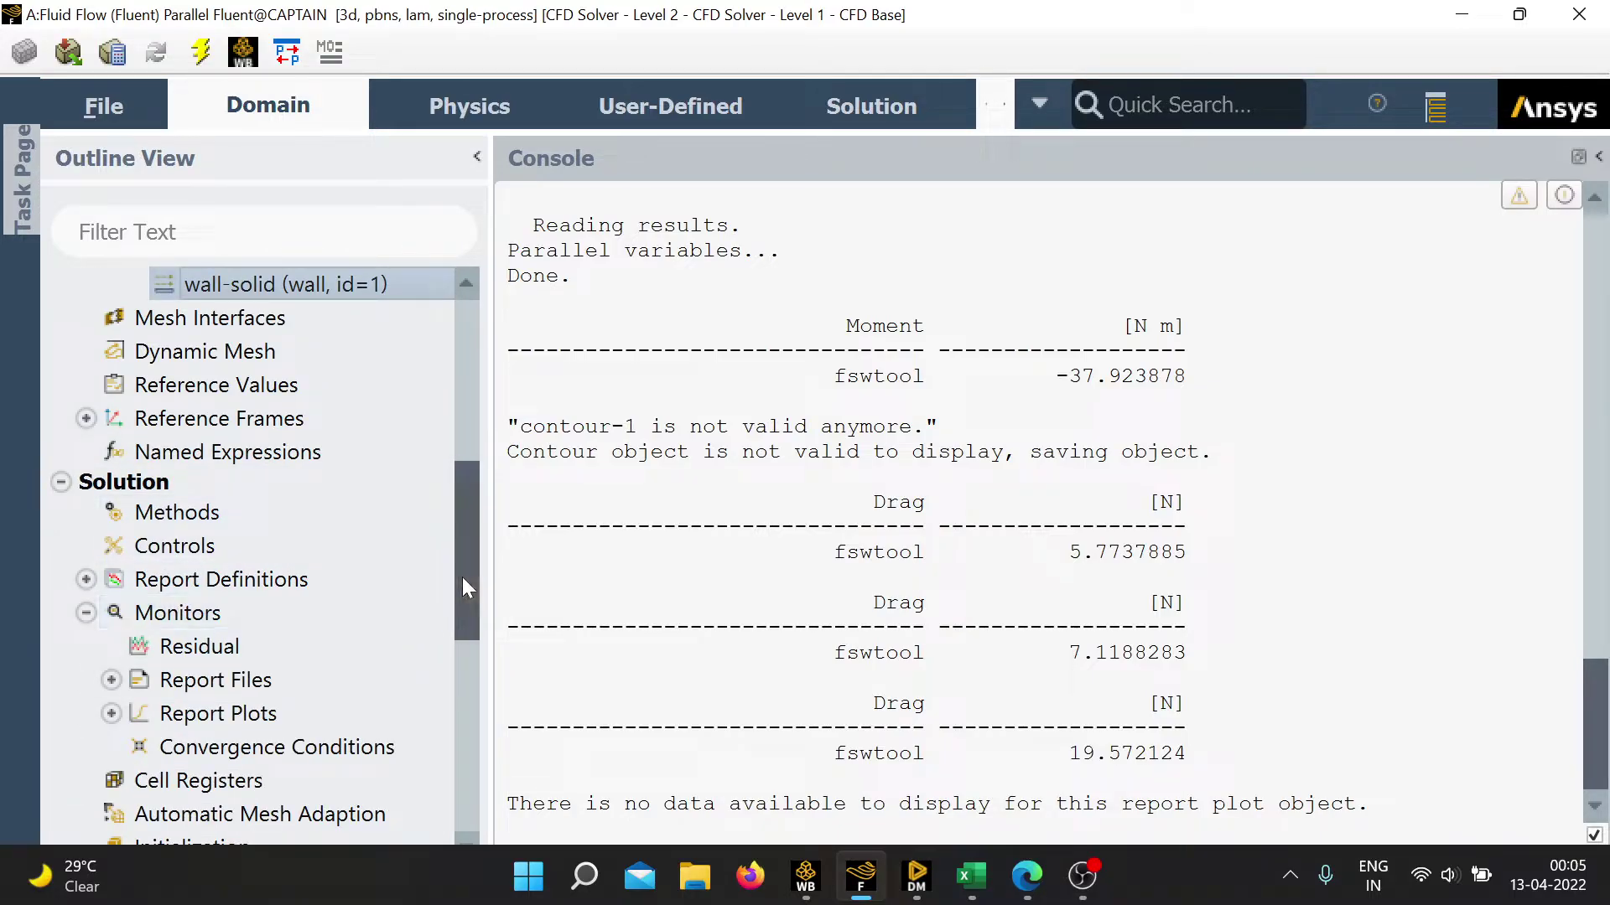
drag(466, 587, 466, 611)
click(86, 446)
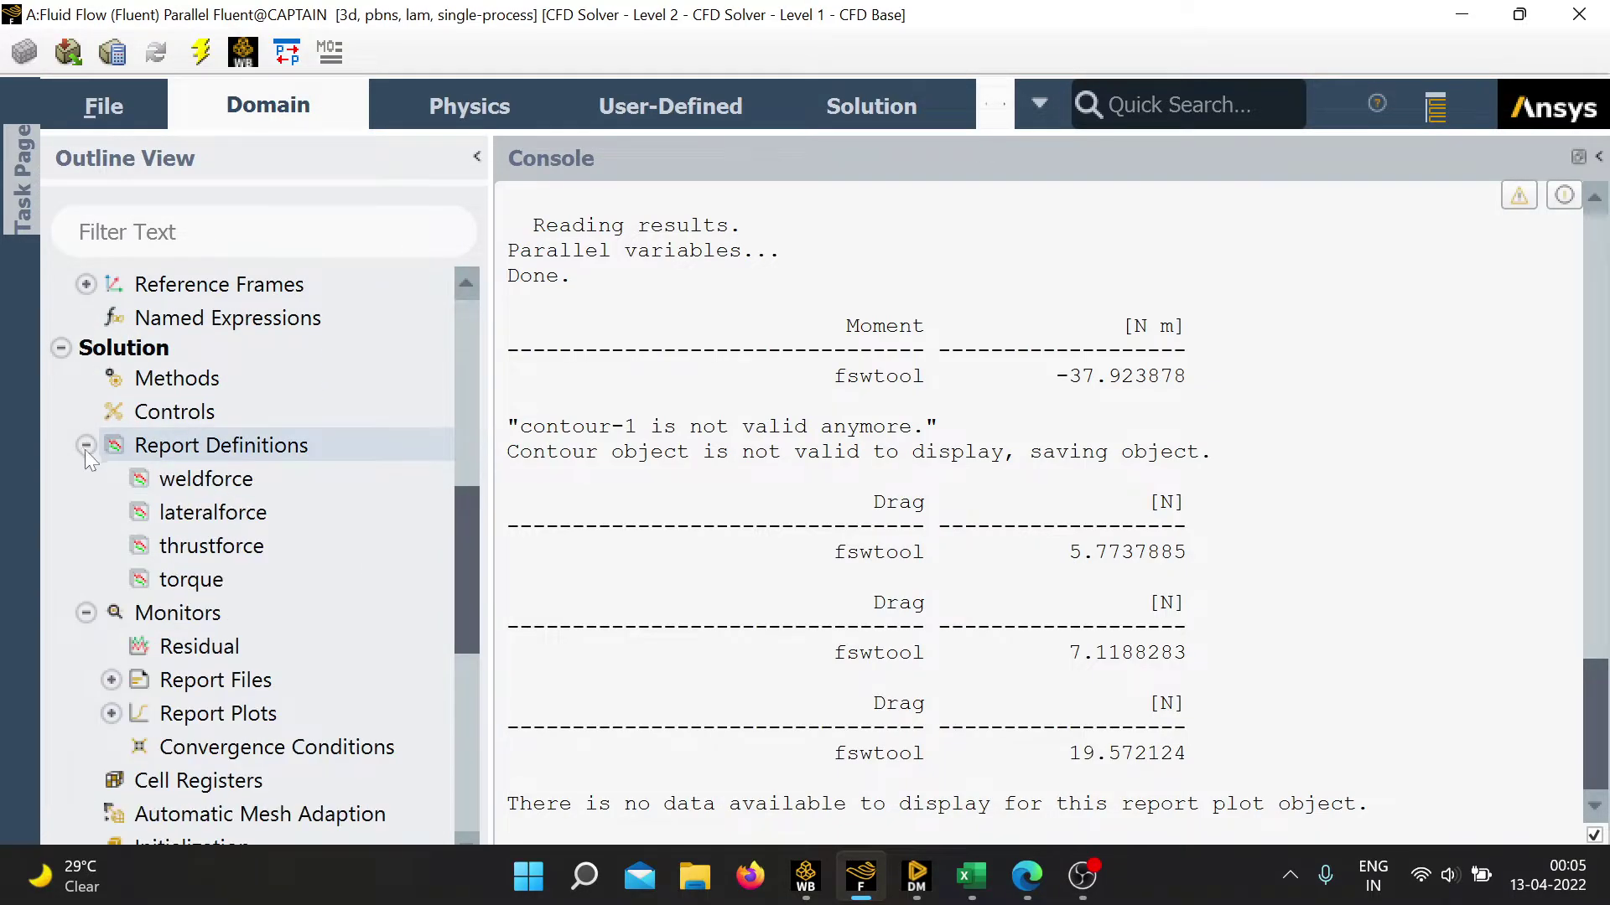
double_click(206, 449)
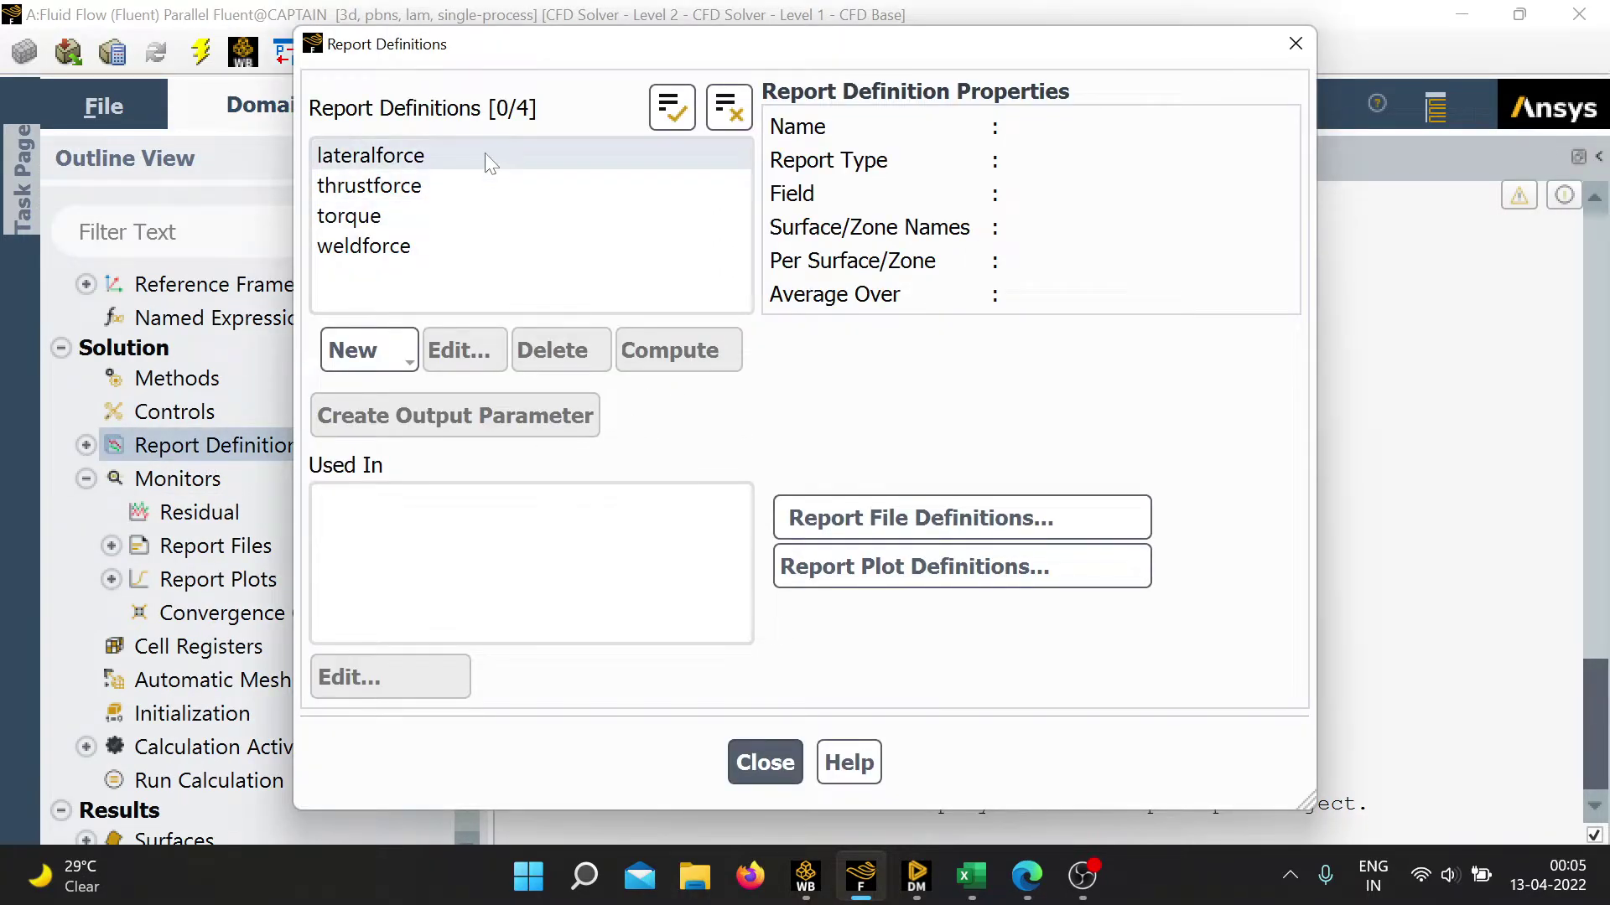
click(460, 160)
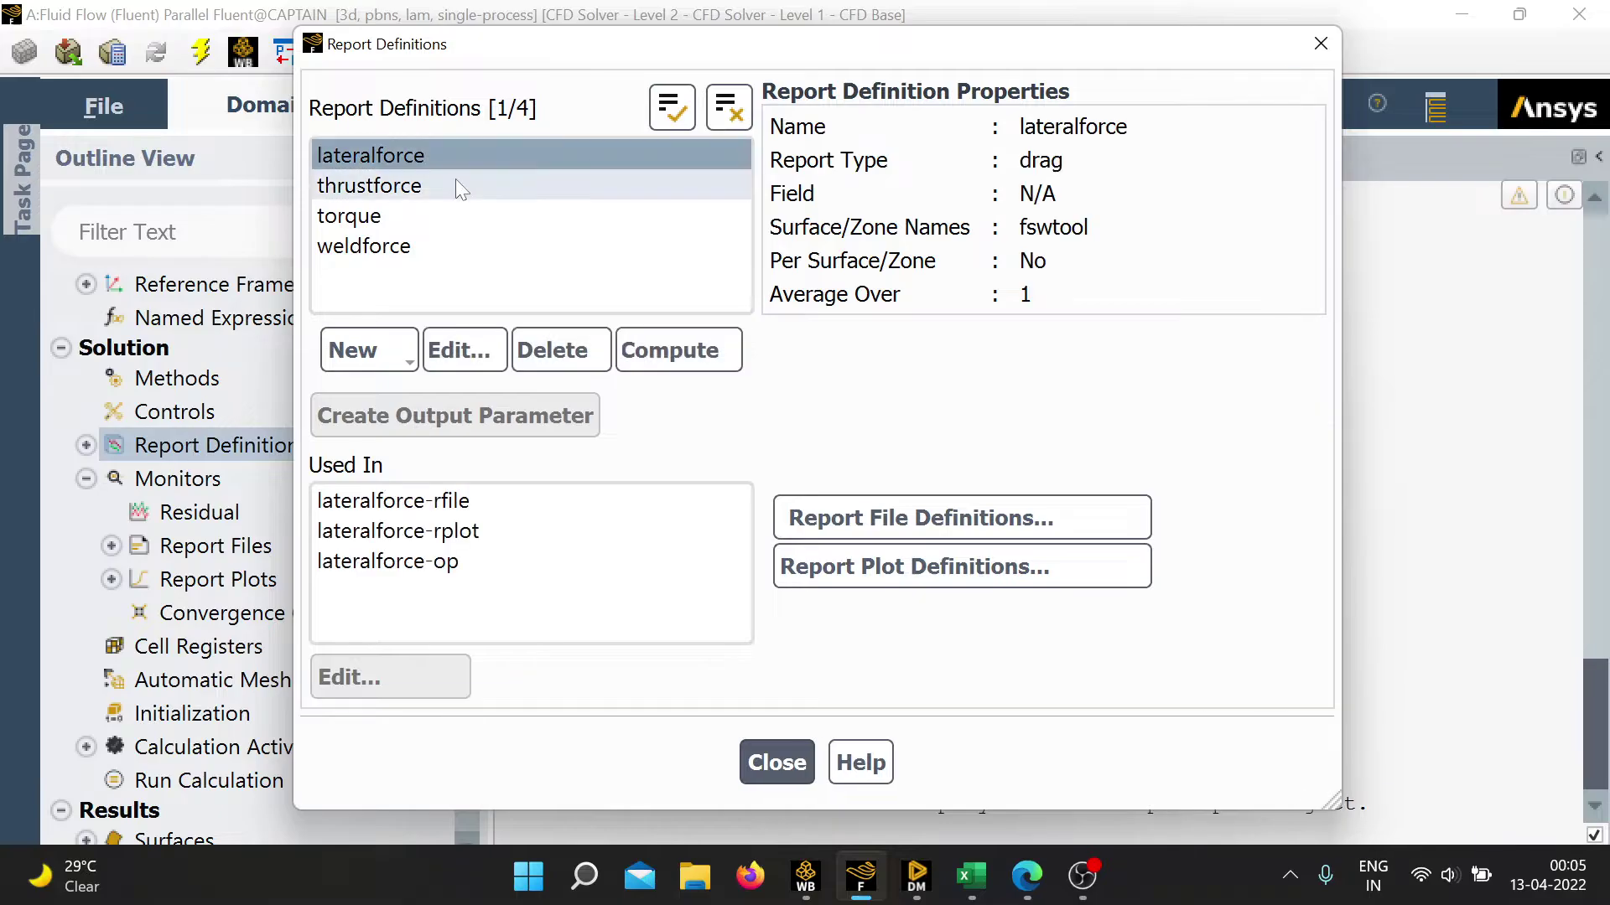
click(455, 184)
click(453, 216)
click(453, 245)
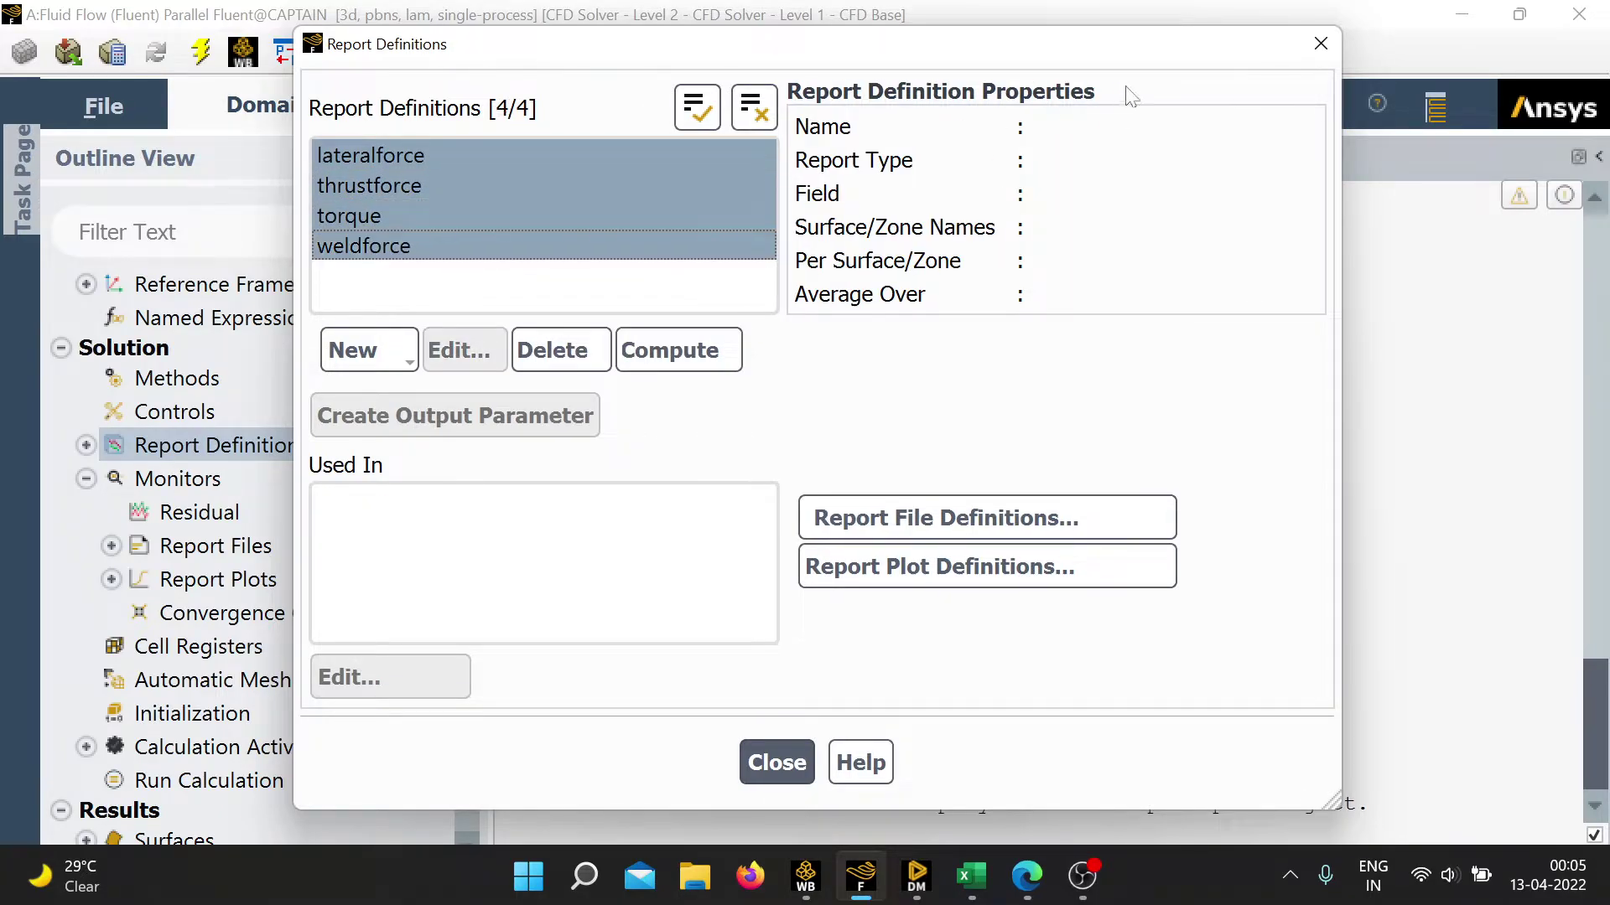
click(1320, 44)
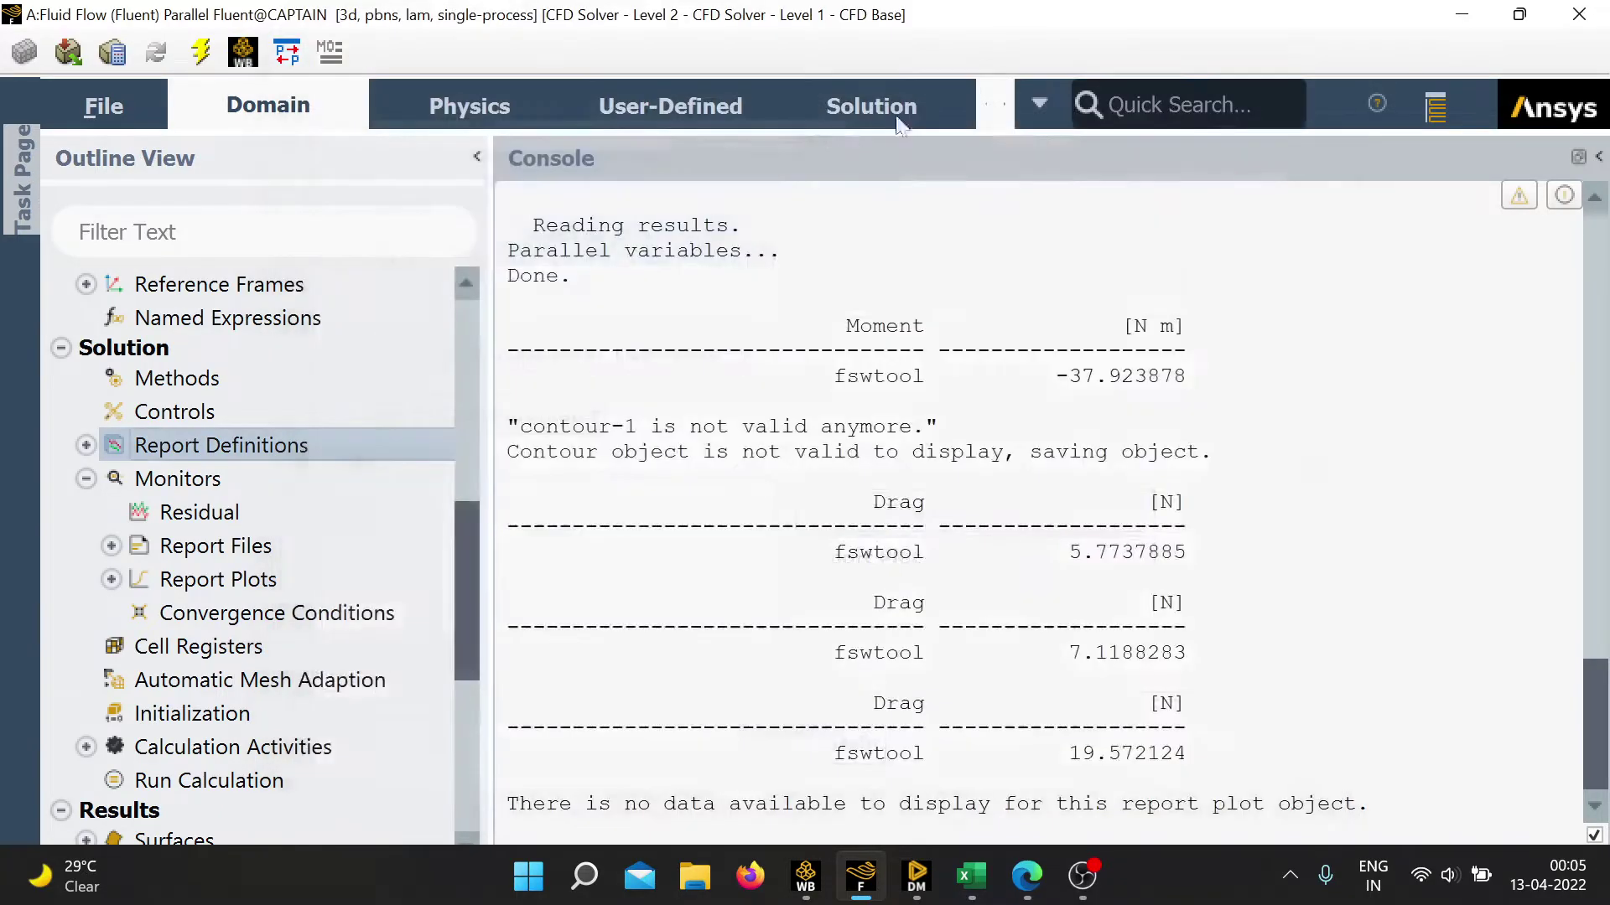
Look over the entries under Monitors and the list of report definitions, leaving Monitors expanded.
click(93, 480)
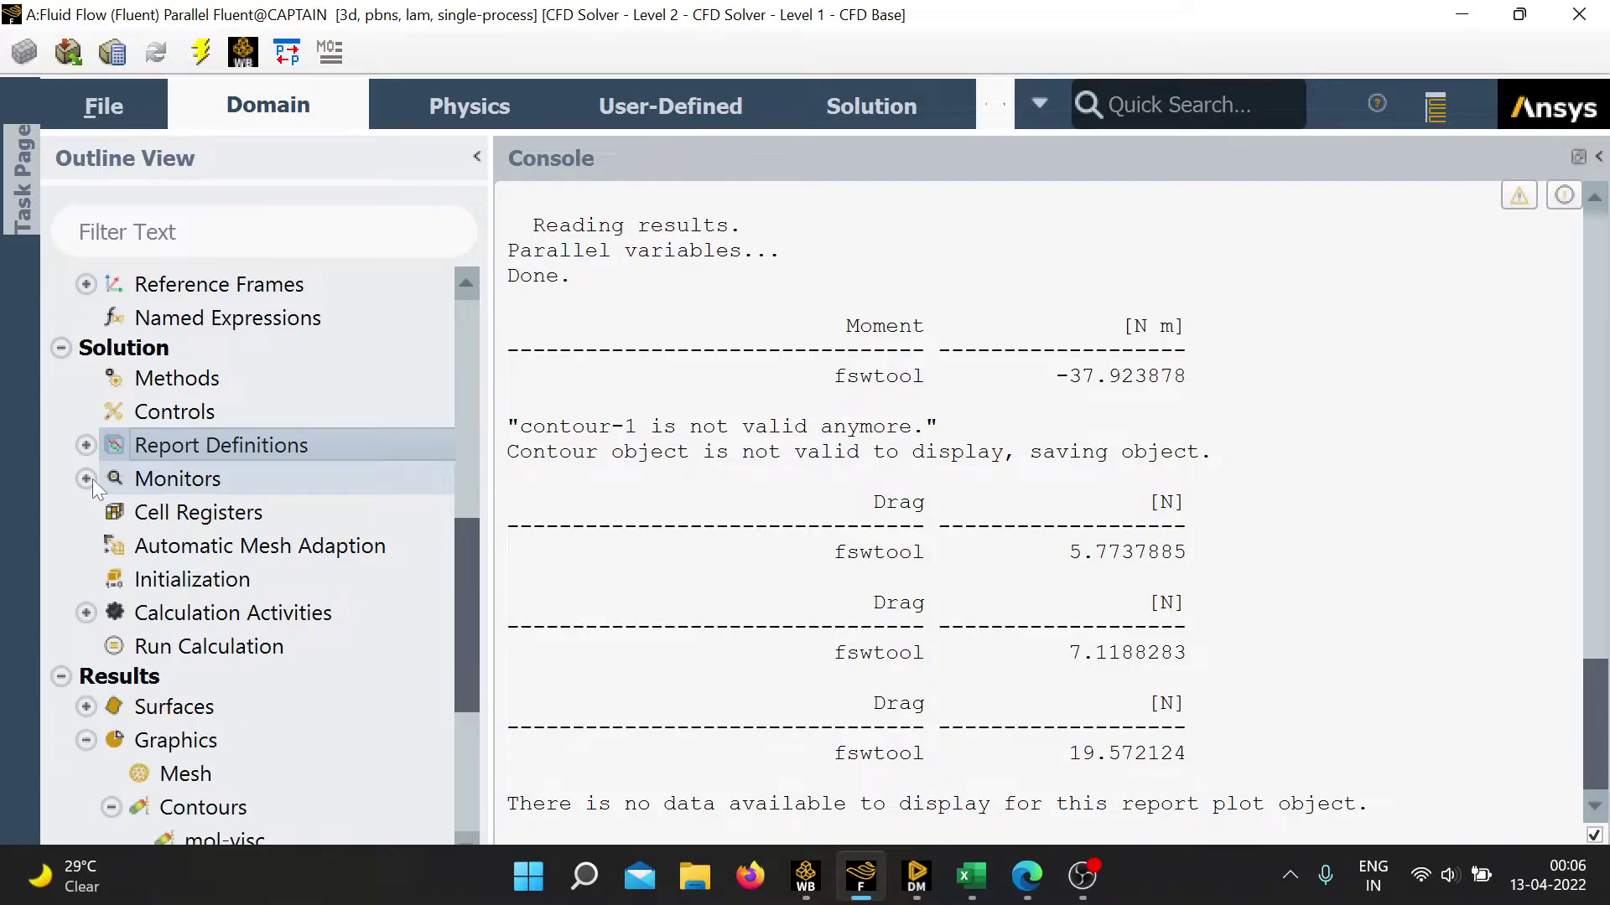
click(87, 478)
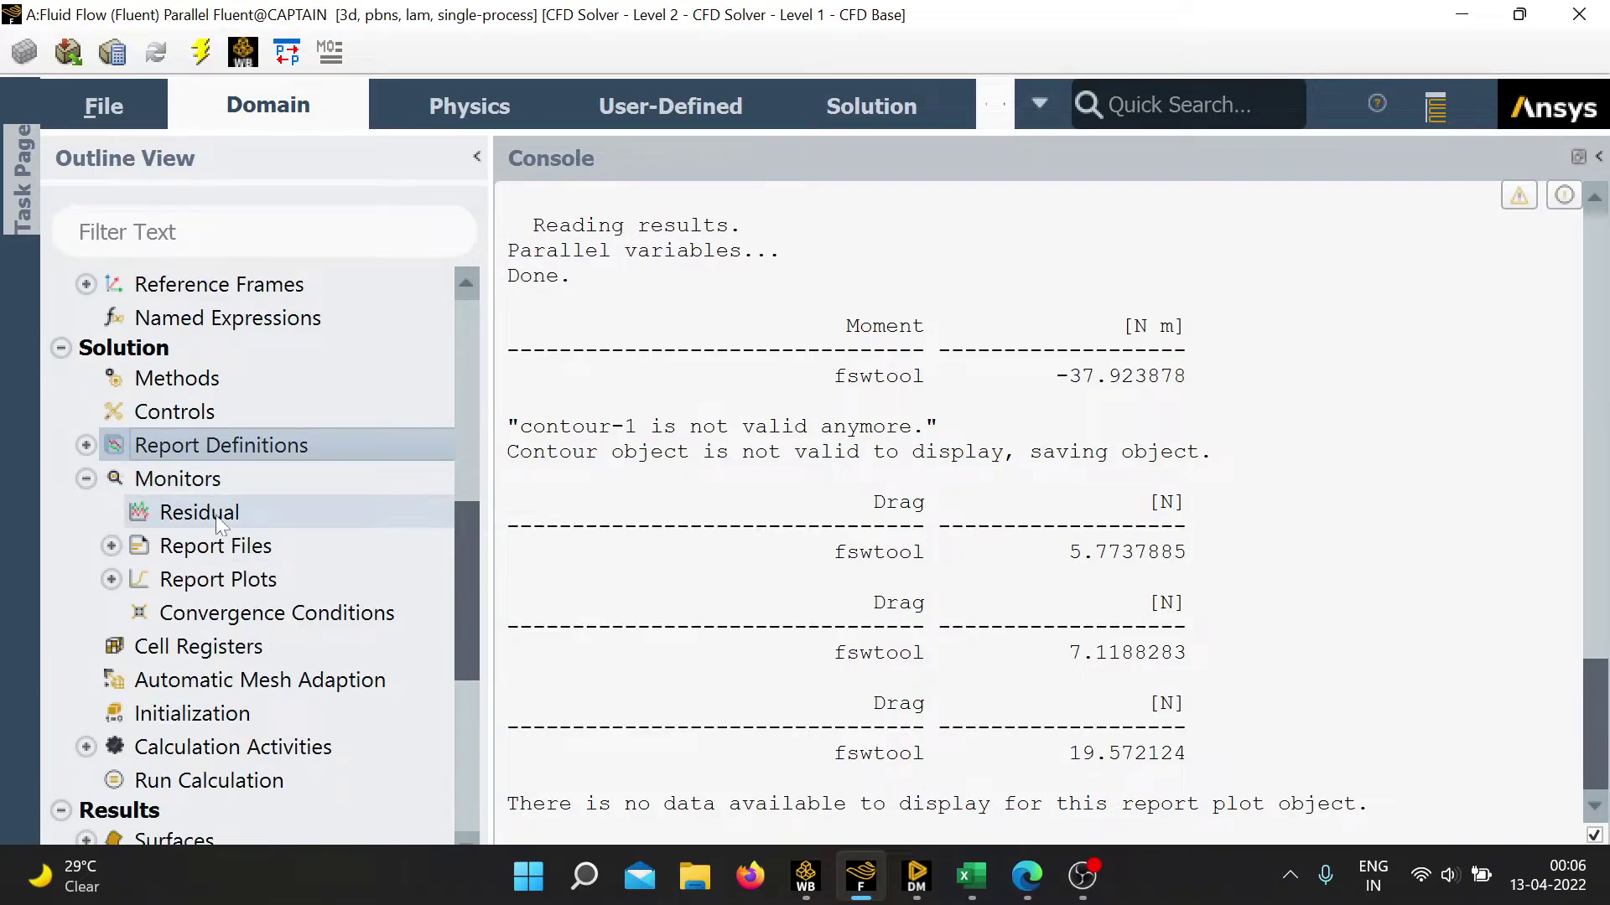
click(86, 445)
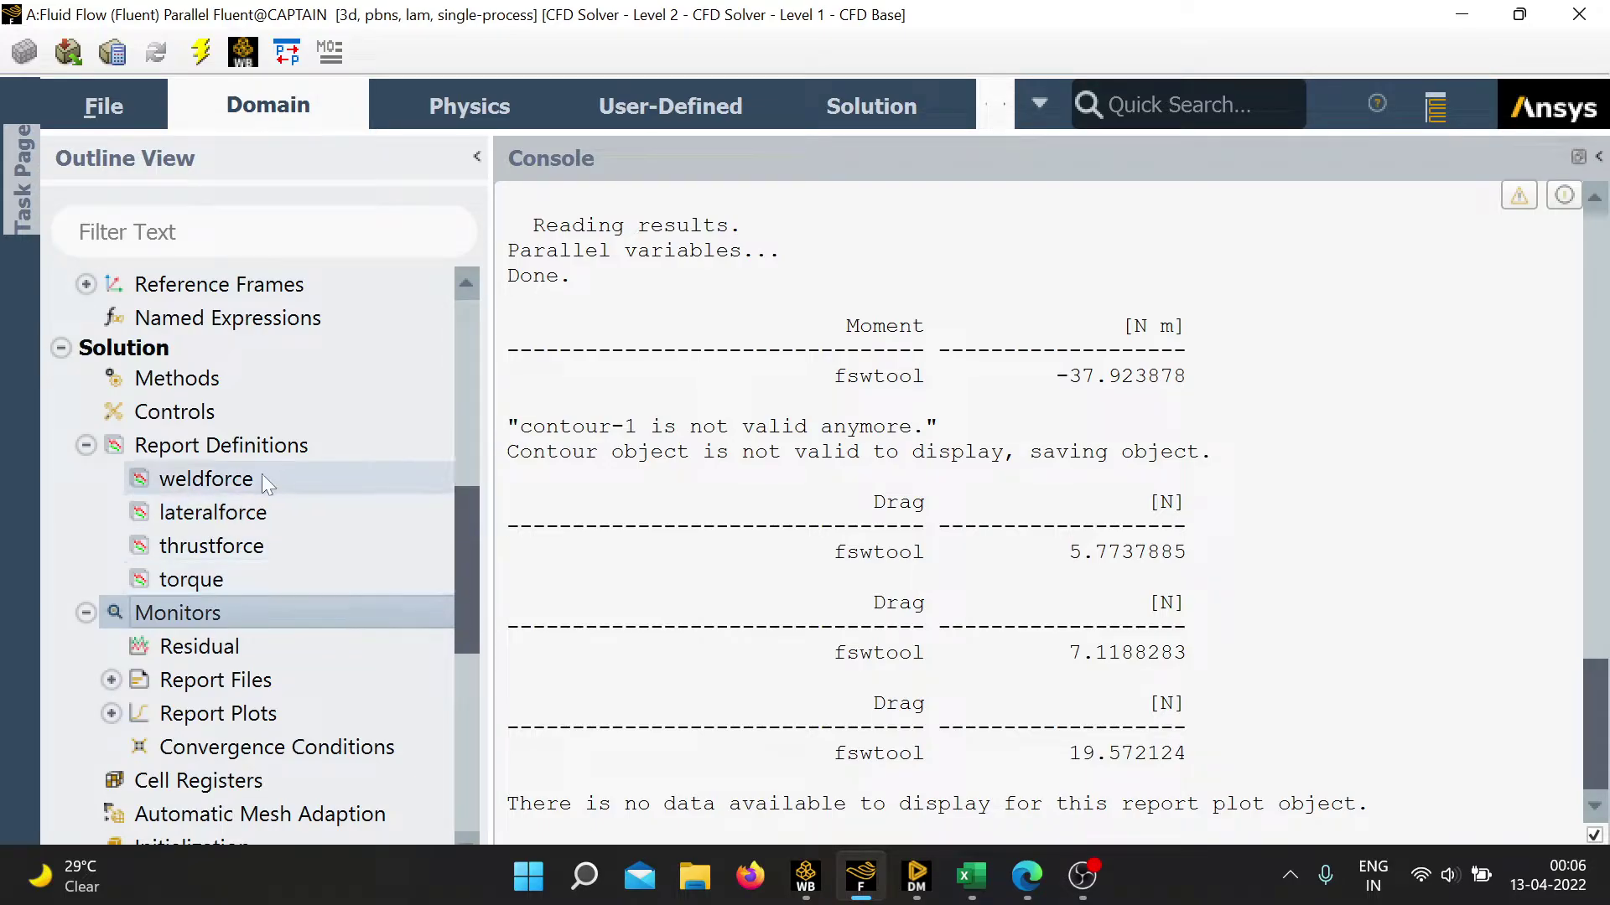
click(86, 445)
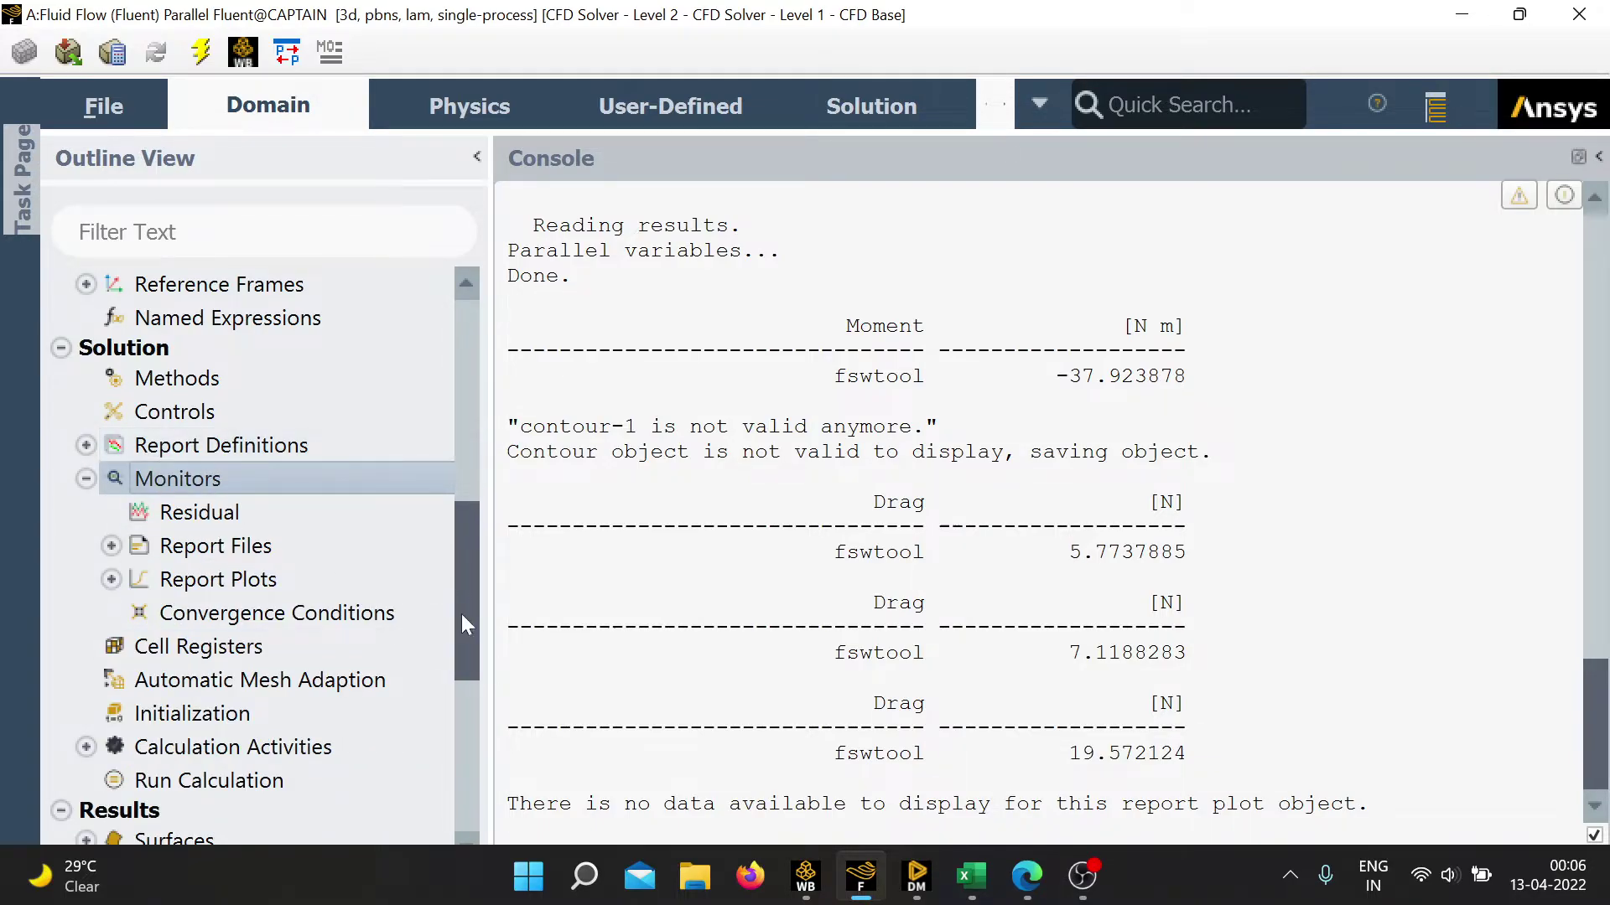
Check which solution initialization method is selected, then hide the initialization settings again.
drag(466, 621, 466, 664)
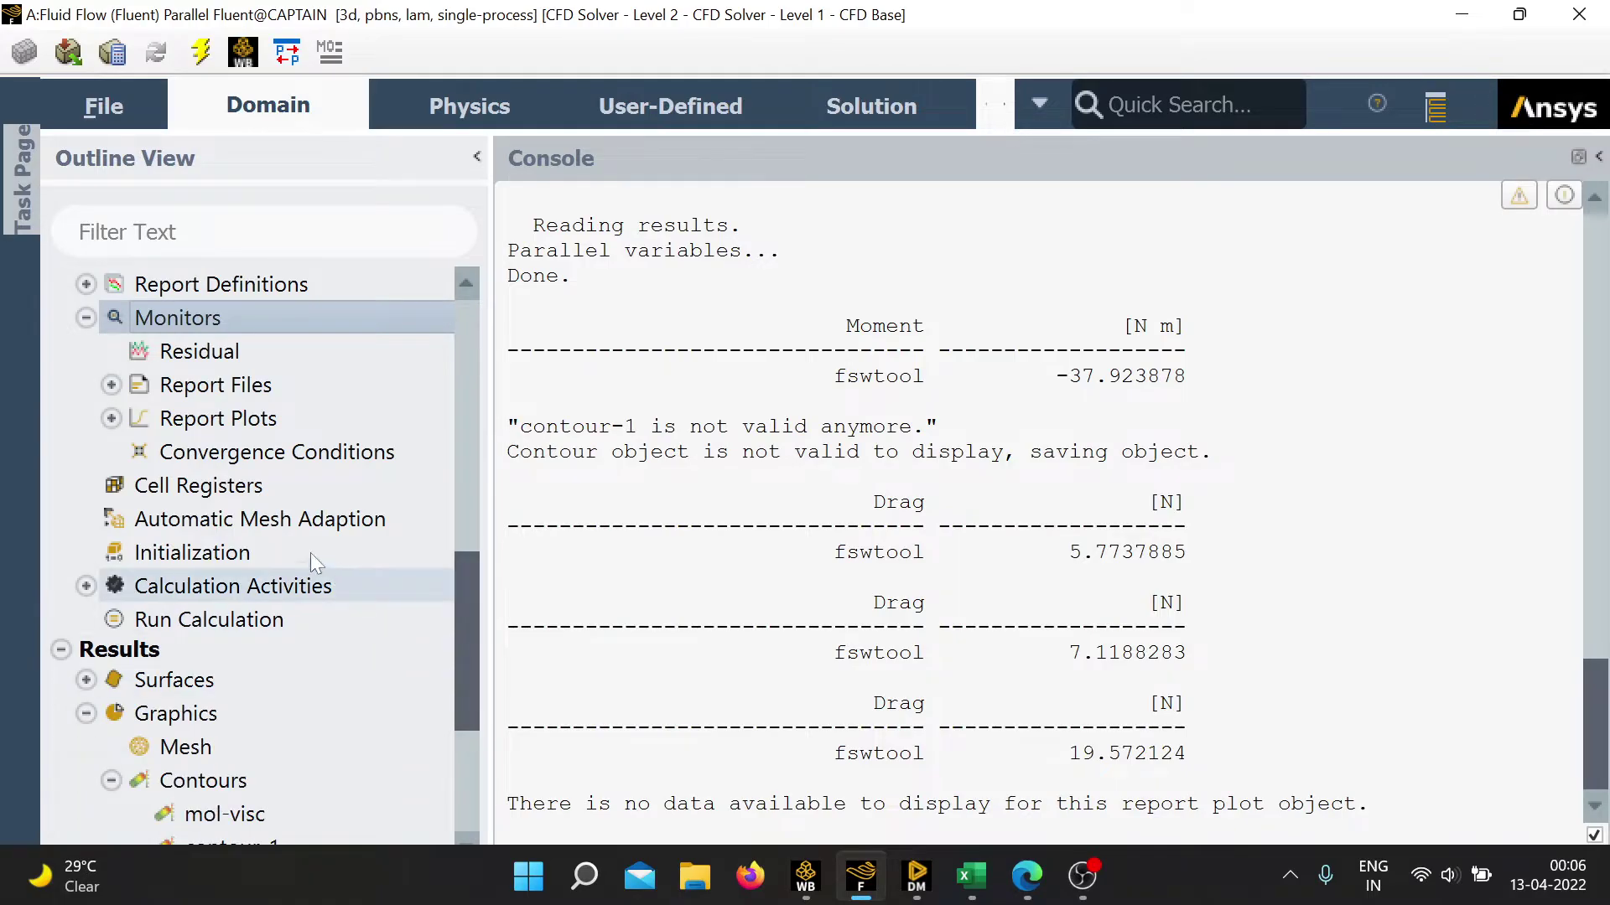
click(237, 555)
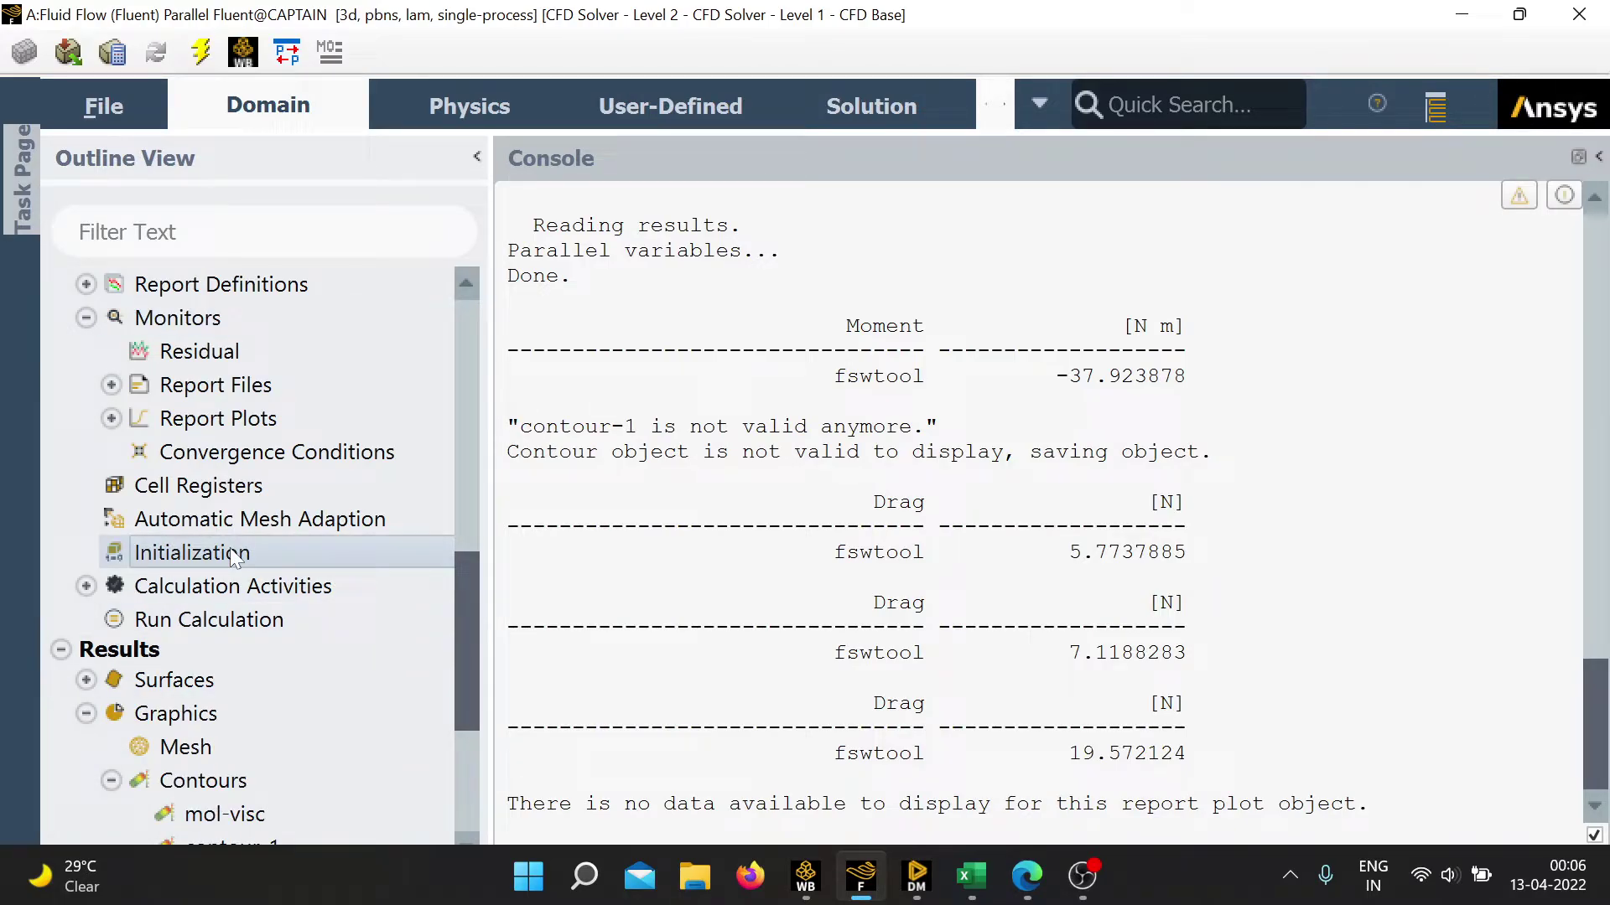
double_click(235, 555)
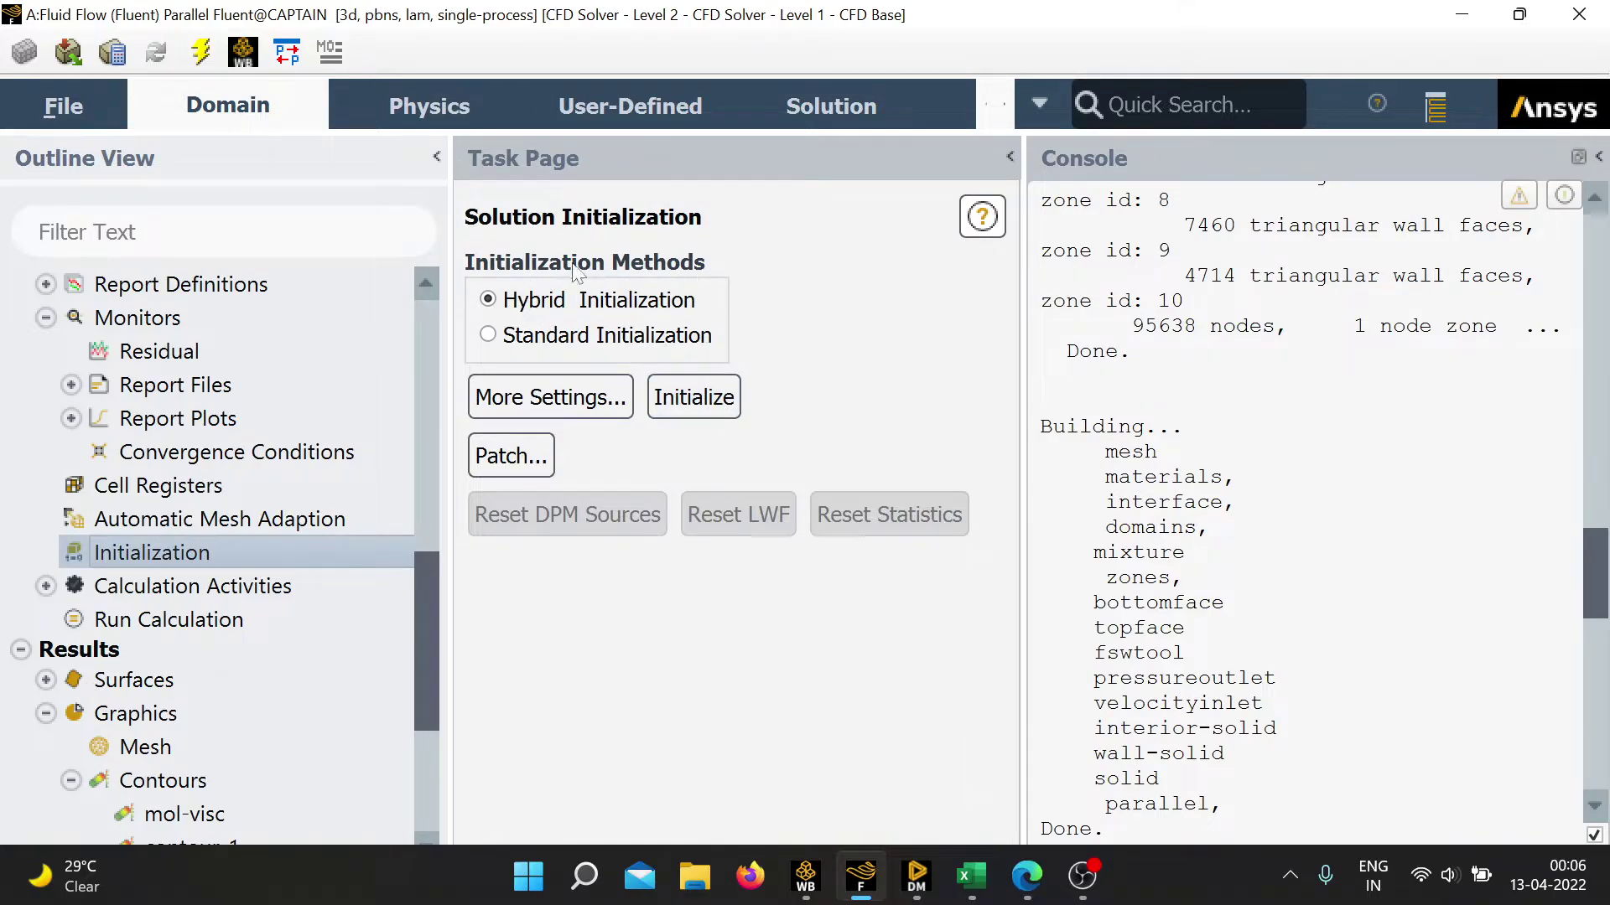
click(1009, 158)
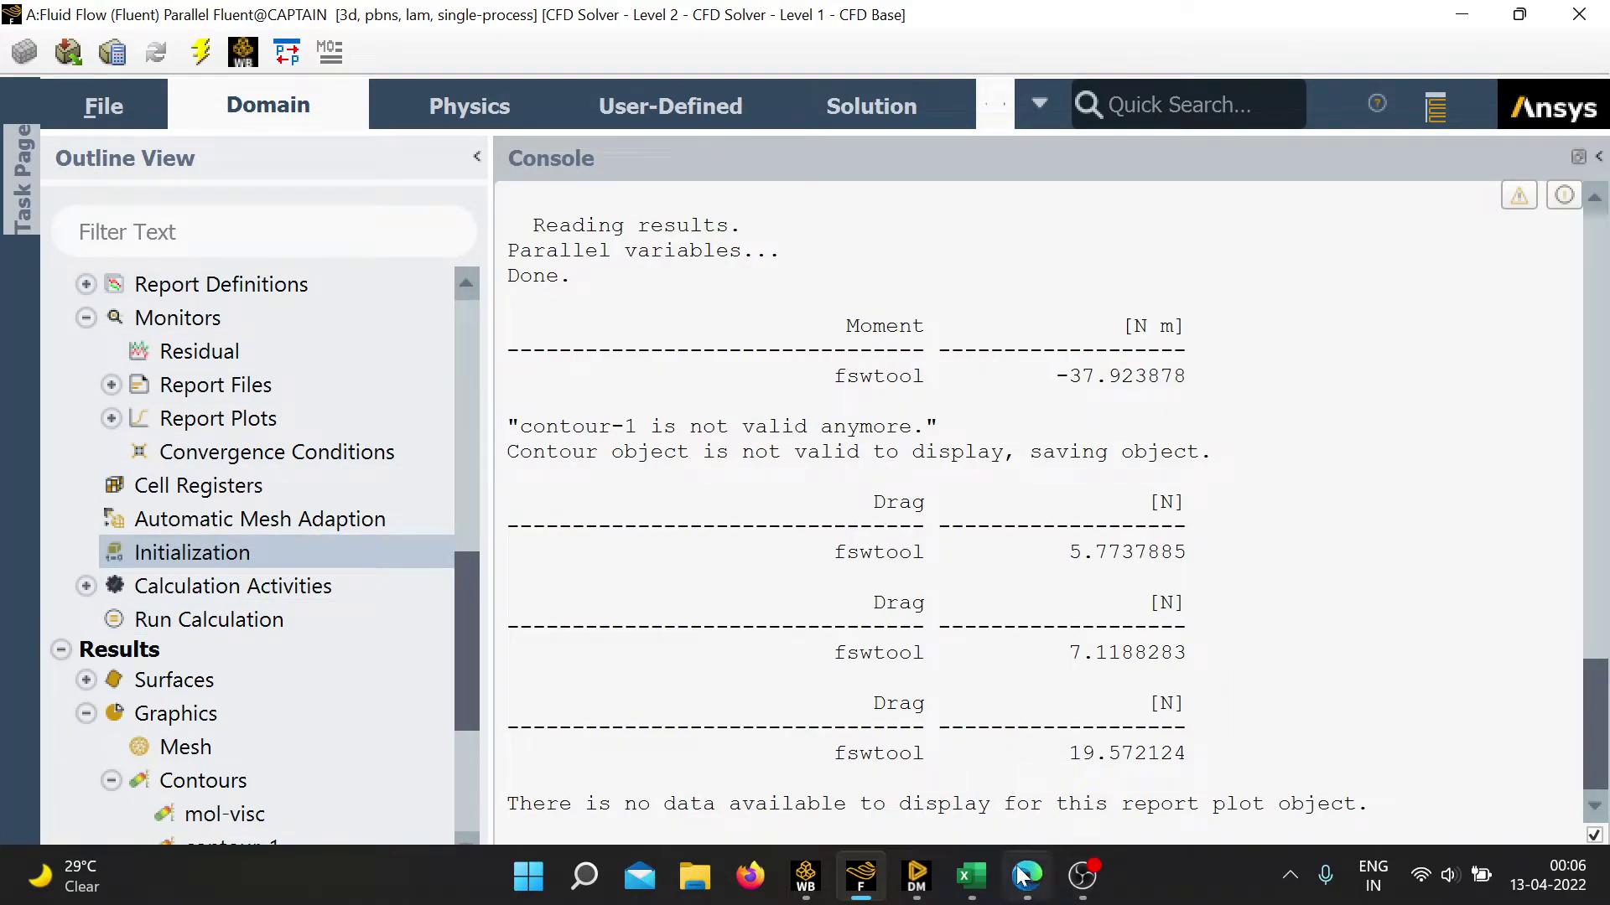
View the mesh study table in FSW_Results.xlsx in Excel and check its cell count against the mesh summary in the Fluent console.
click(972, 876)
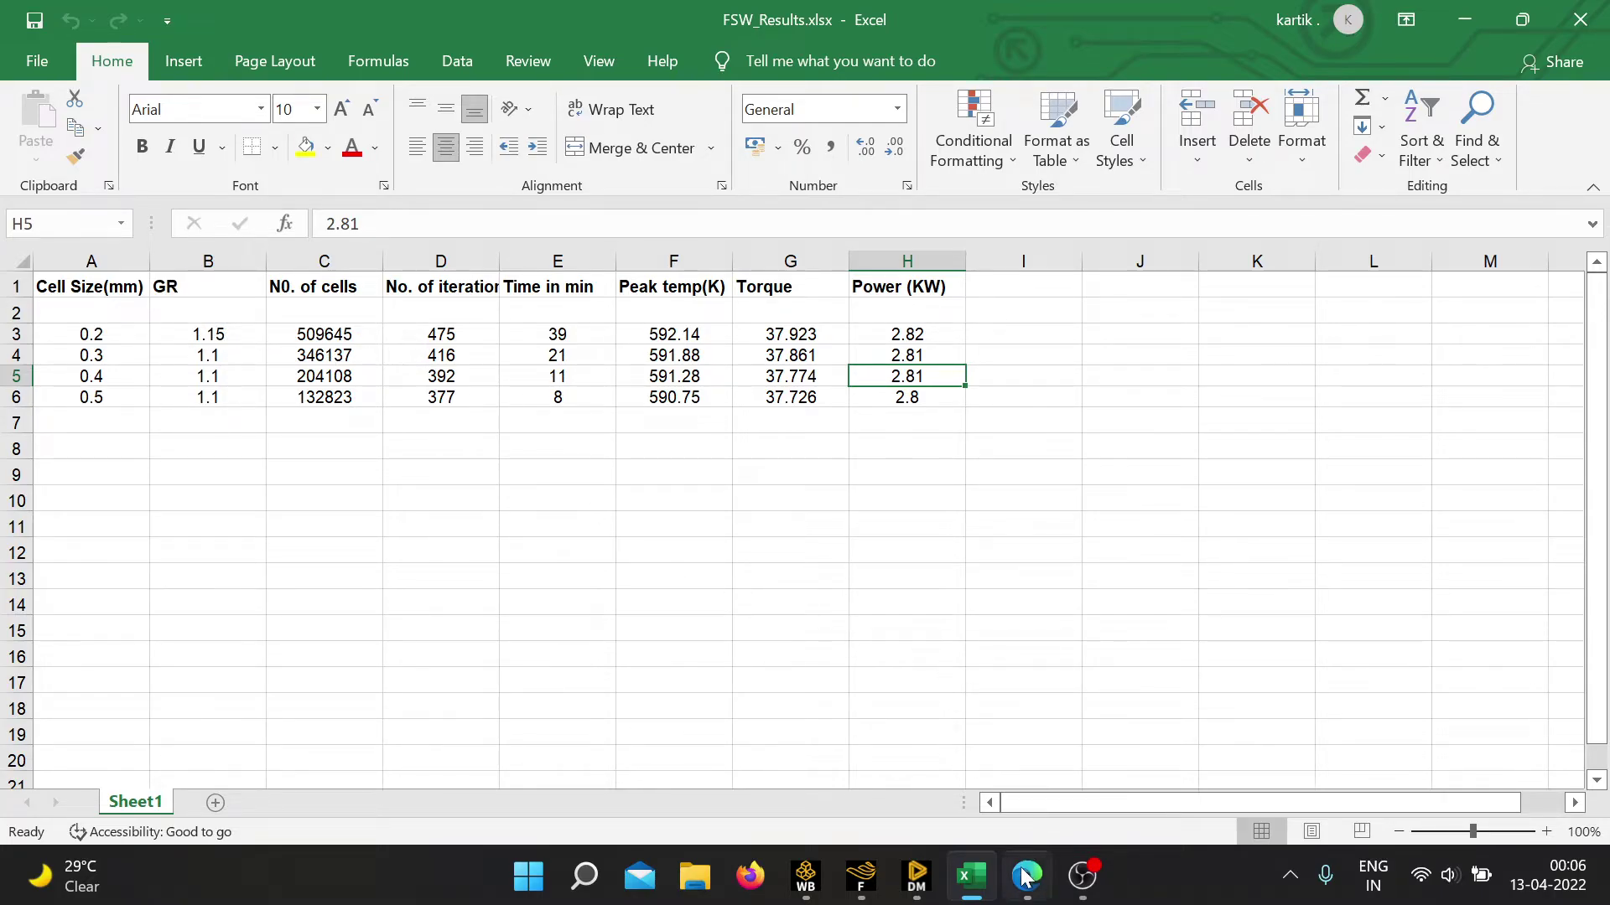
mouse_move(919, 887)
click(861, 876)
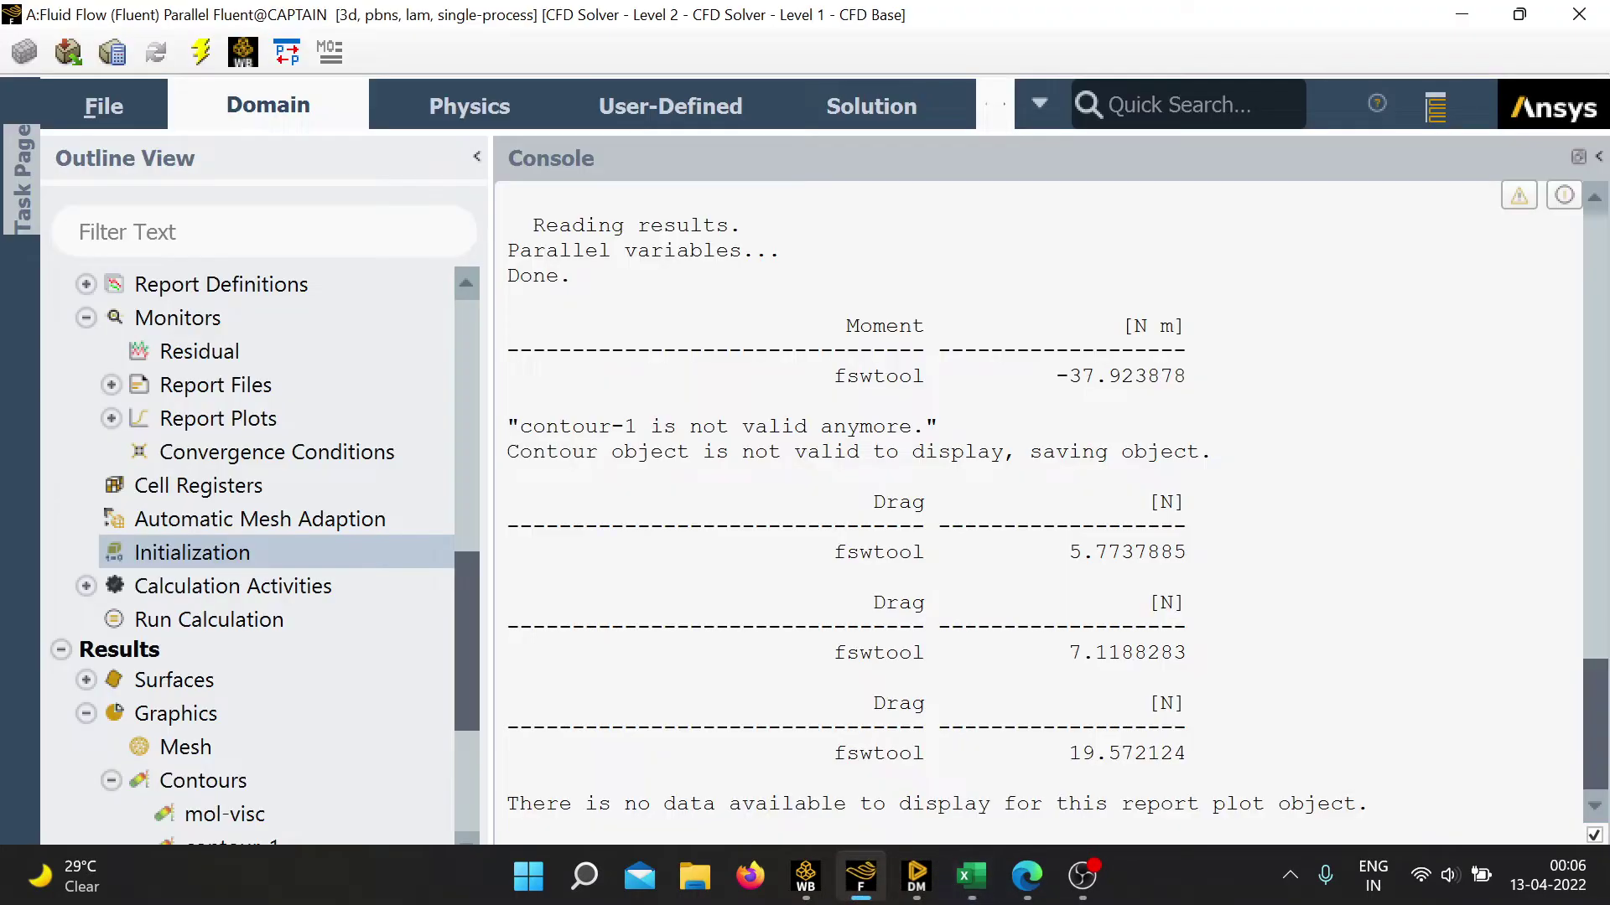
scroll(1044, 512, up, 4)
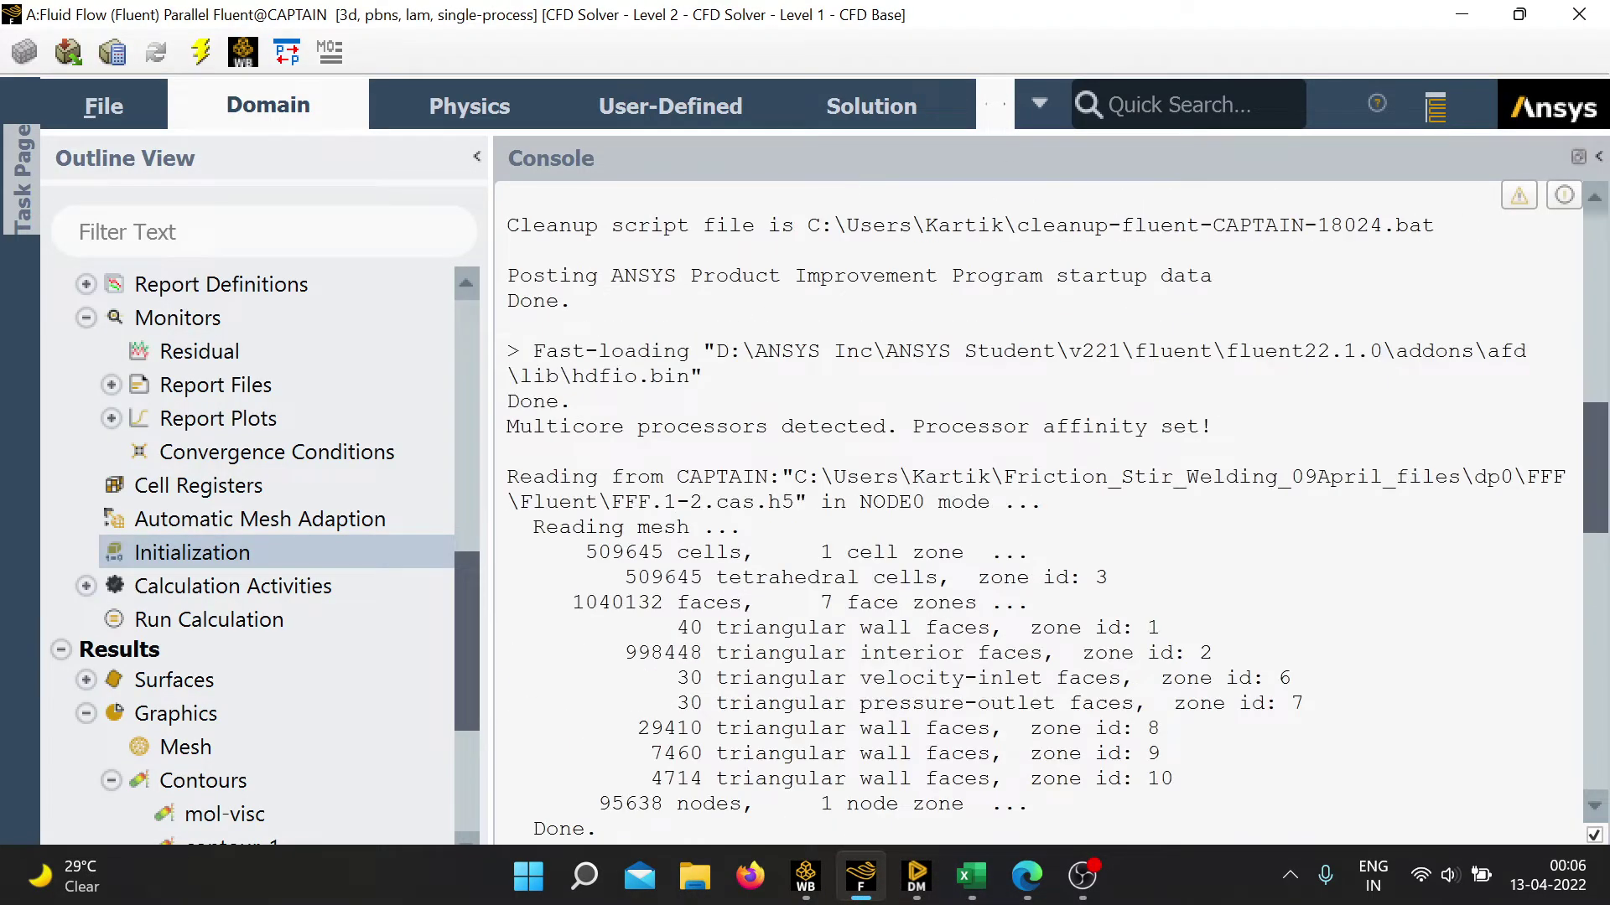
scroll(1043, 511, down, 1)
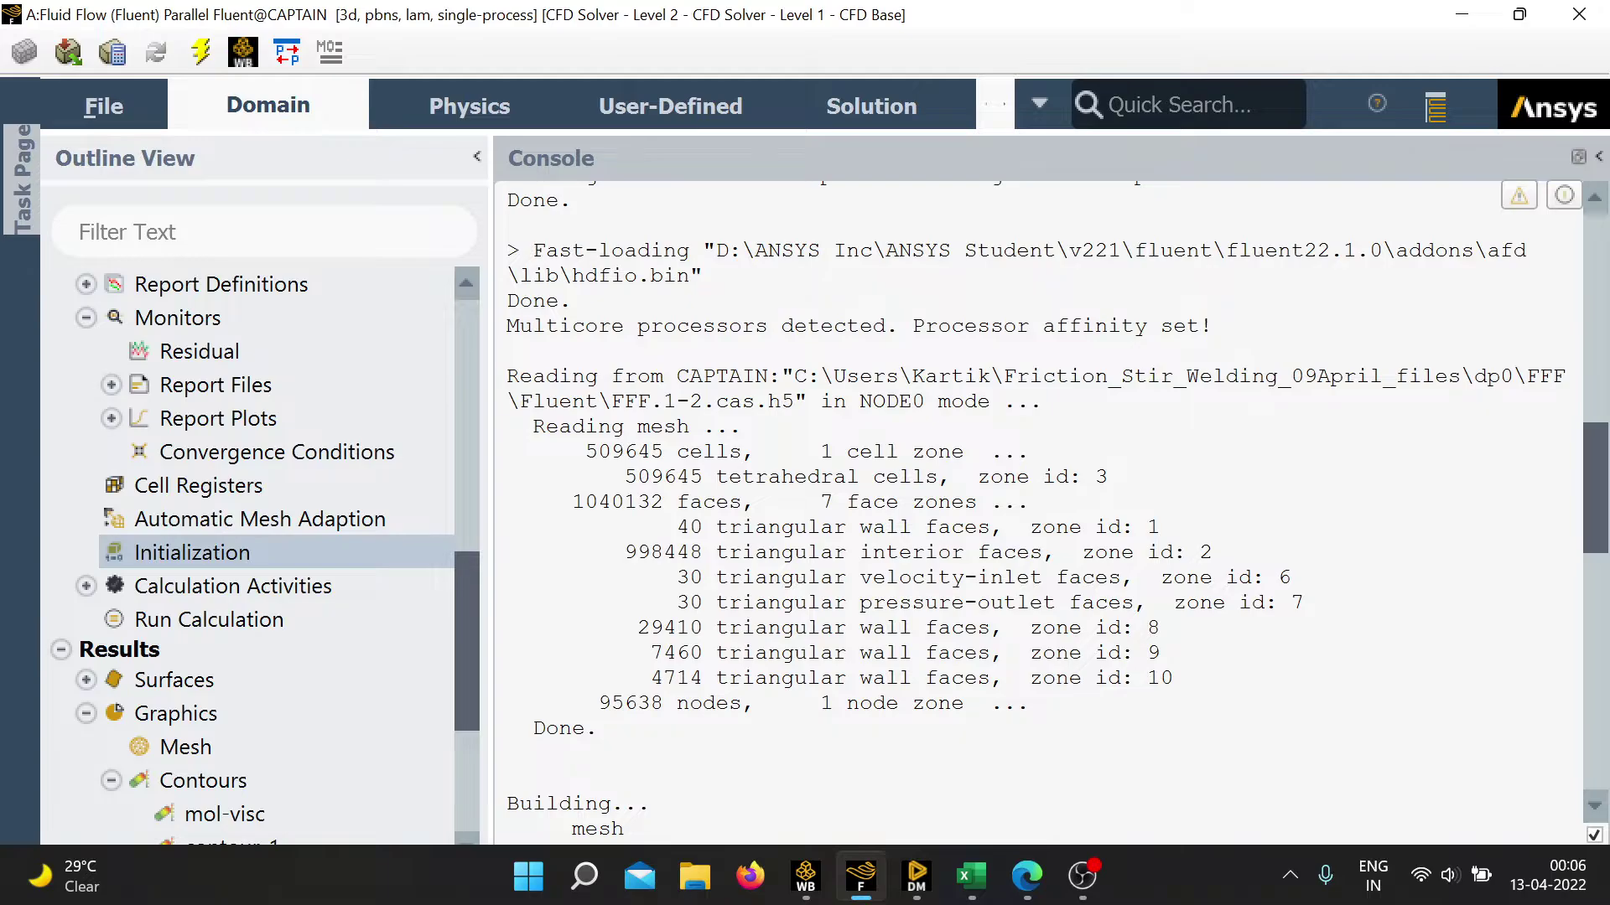
drag(584, 451, 663, 451)
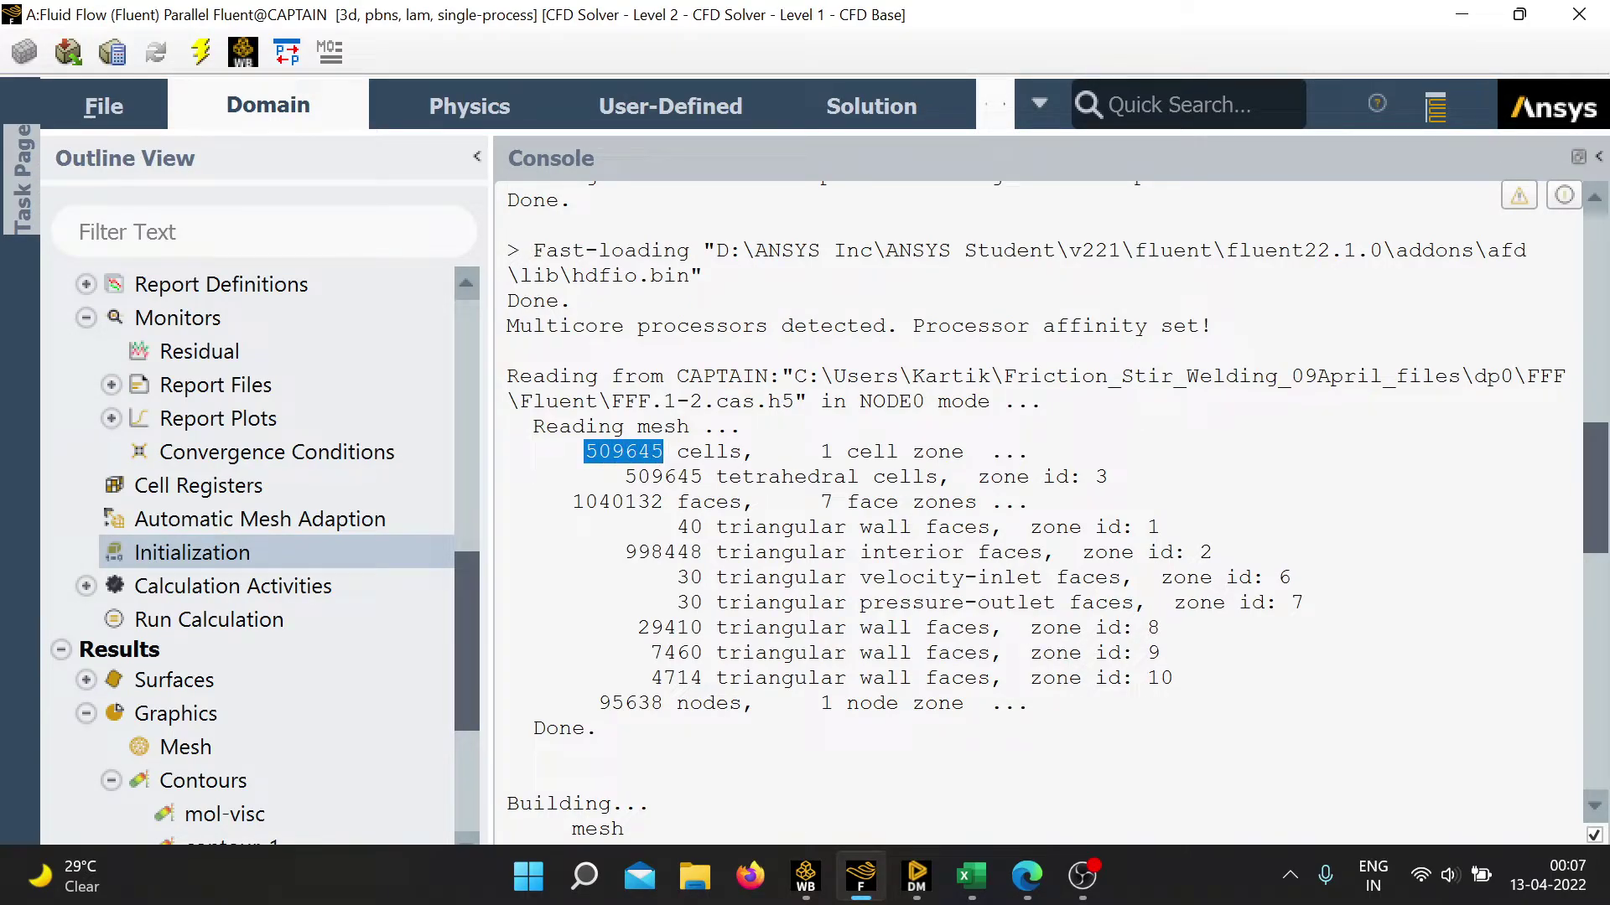
click(838, 753)
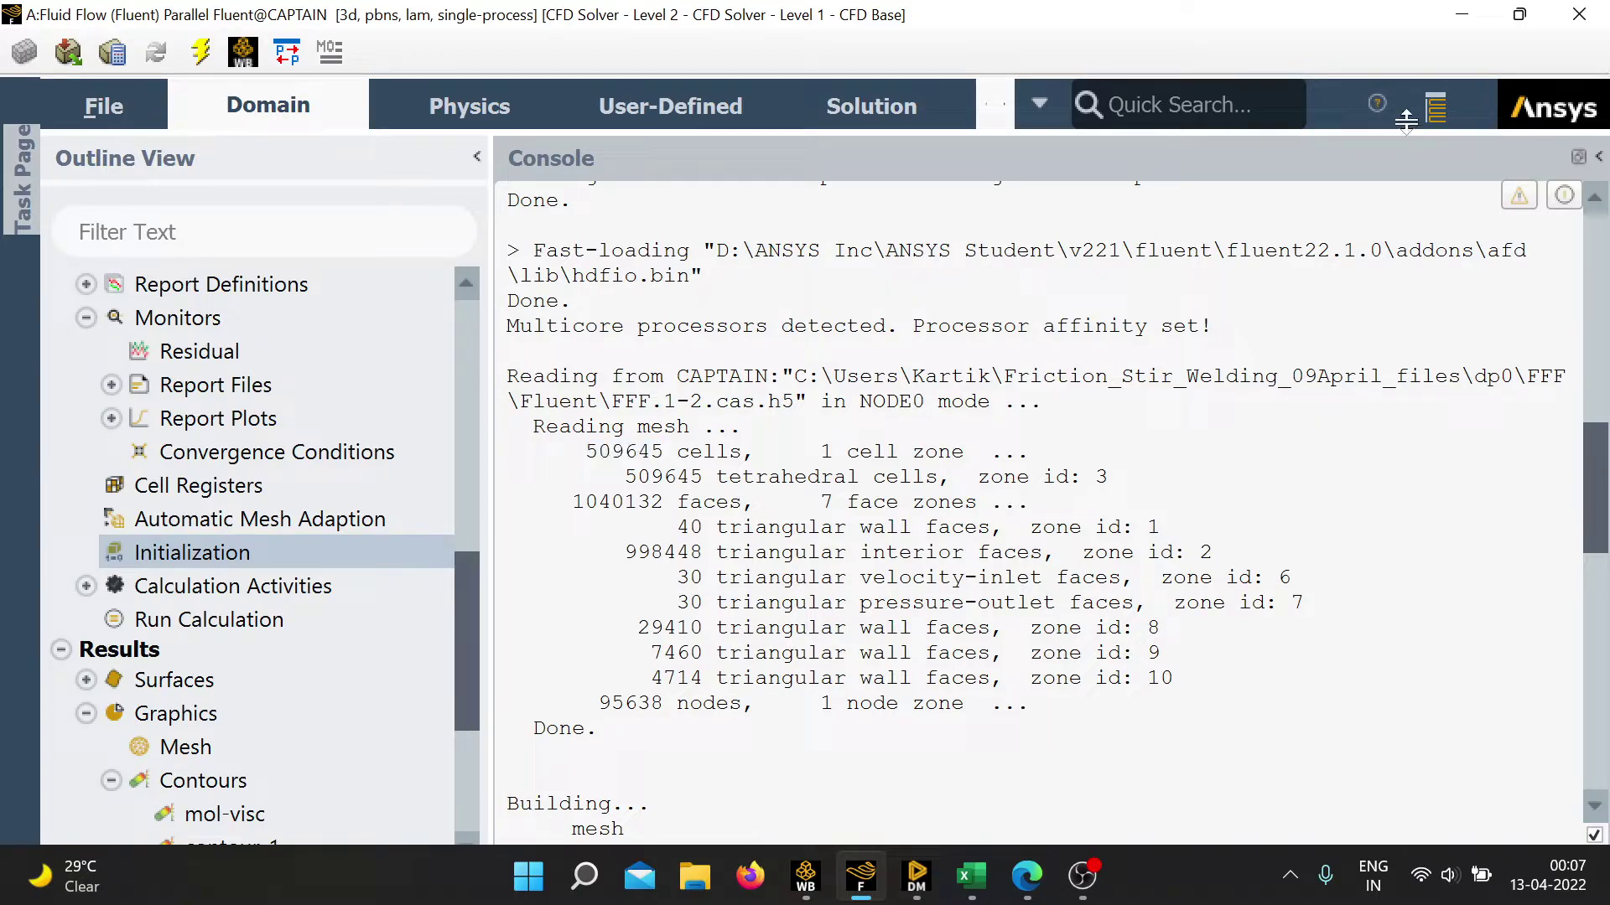
Compare the torque values in the FSW_Results.xlsx table with the fswtool moment reported in the Fluent console.
click(1458, 17)
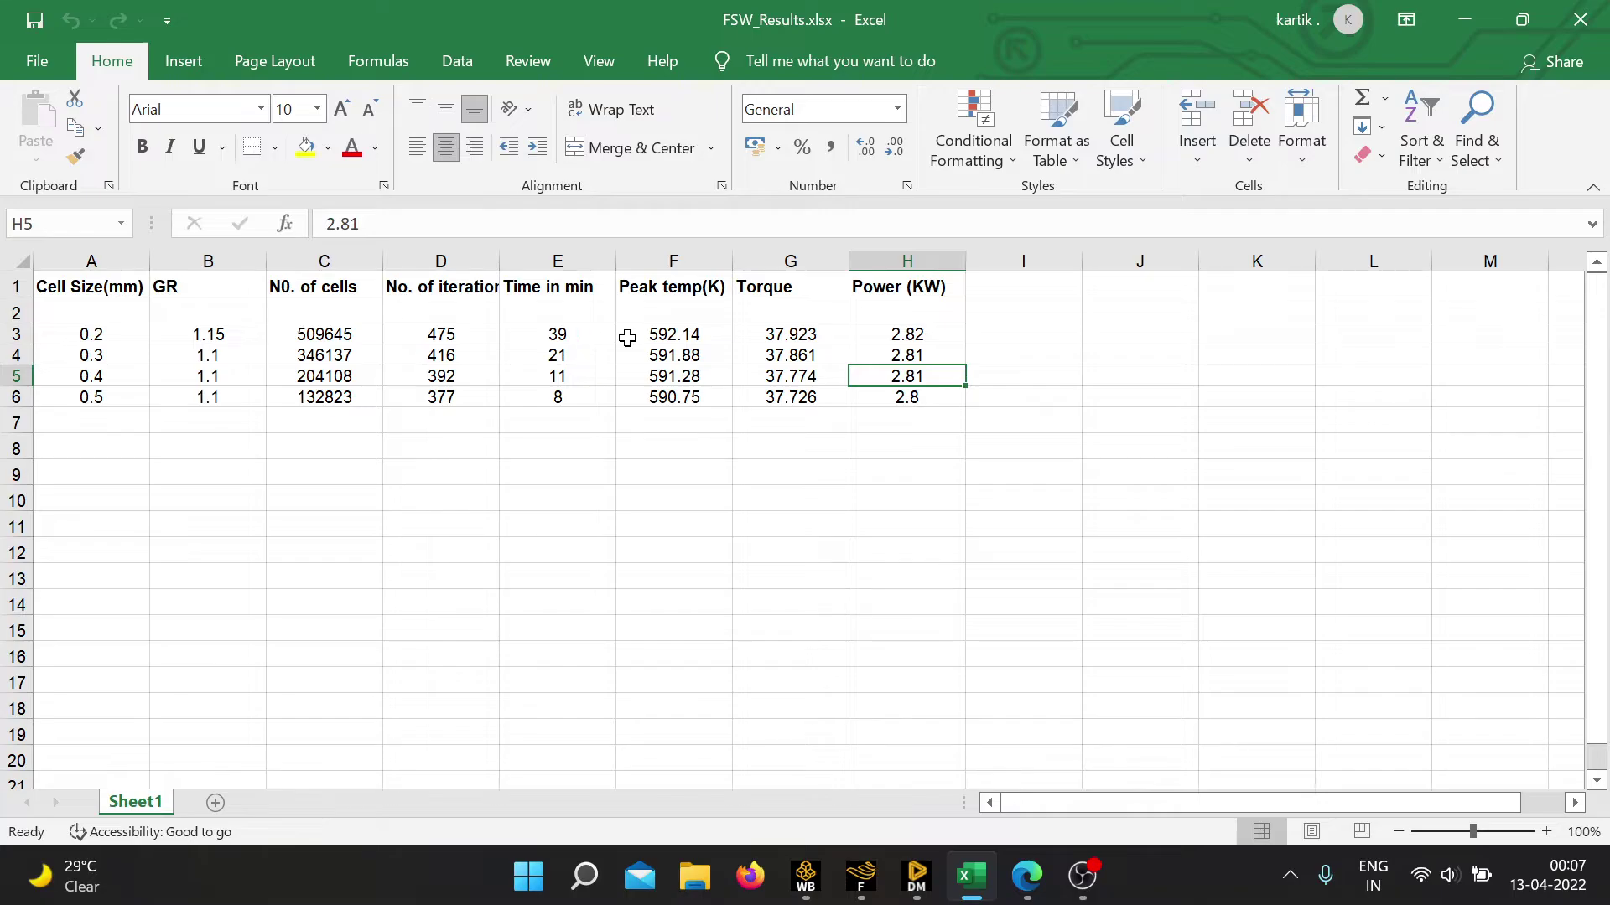
mouse_move(1036, 880)
click(861, 876)
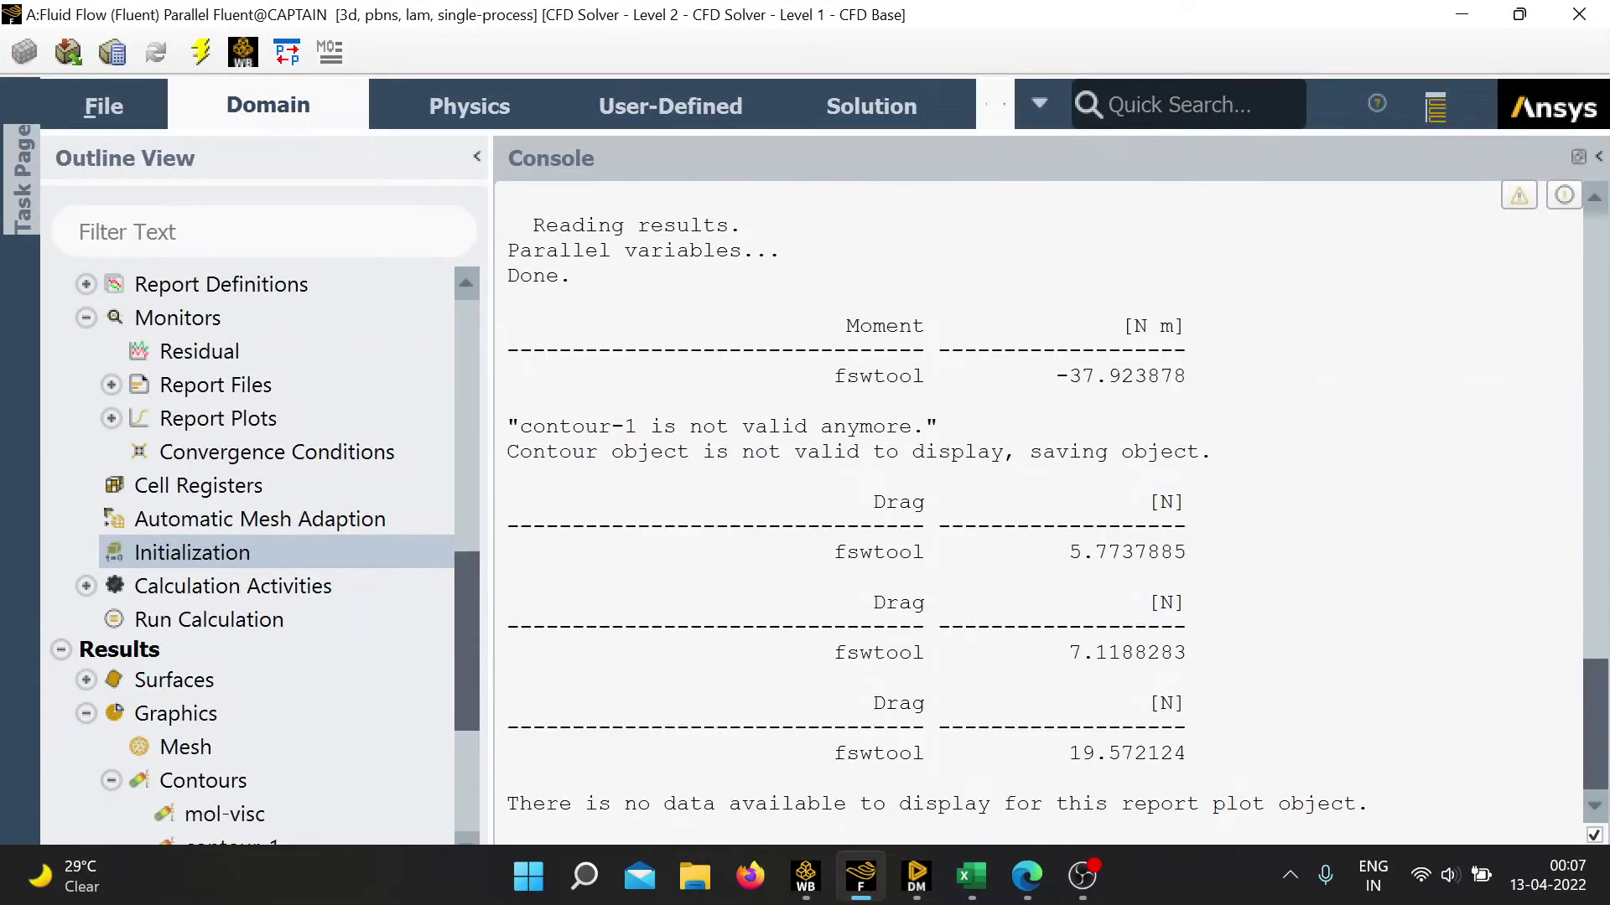
drag(832, 375, 1185, 375)
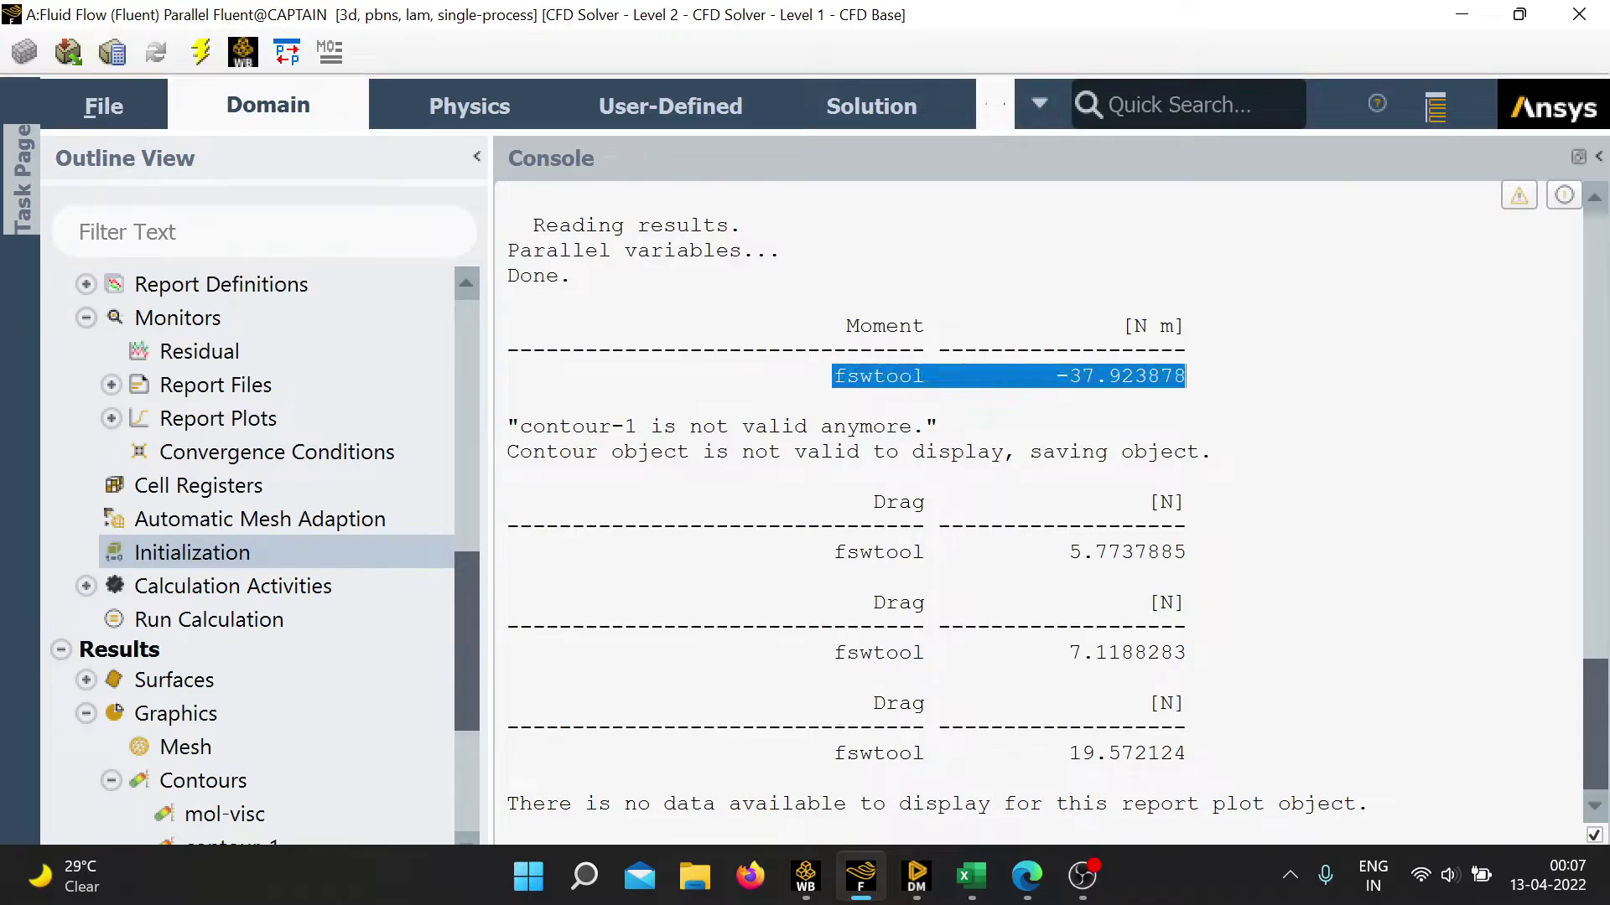
Highlight the fswtool moment line in the Fluent console to point out the reported torque.
click(1187, 378)
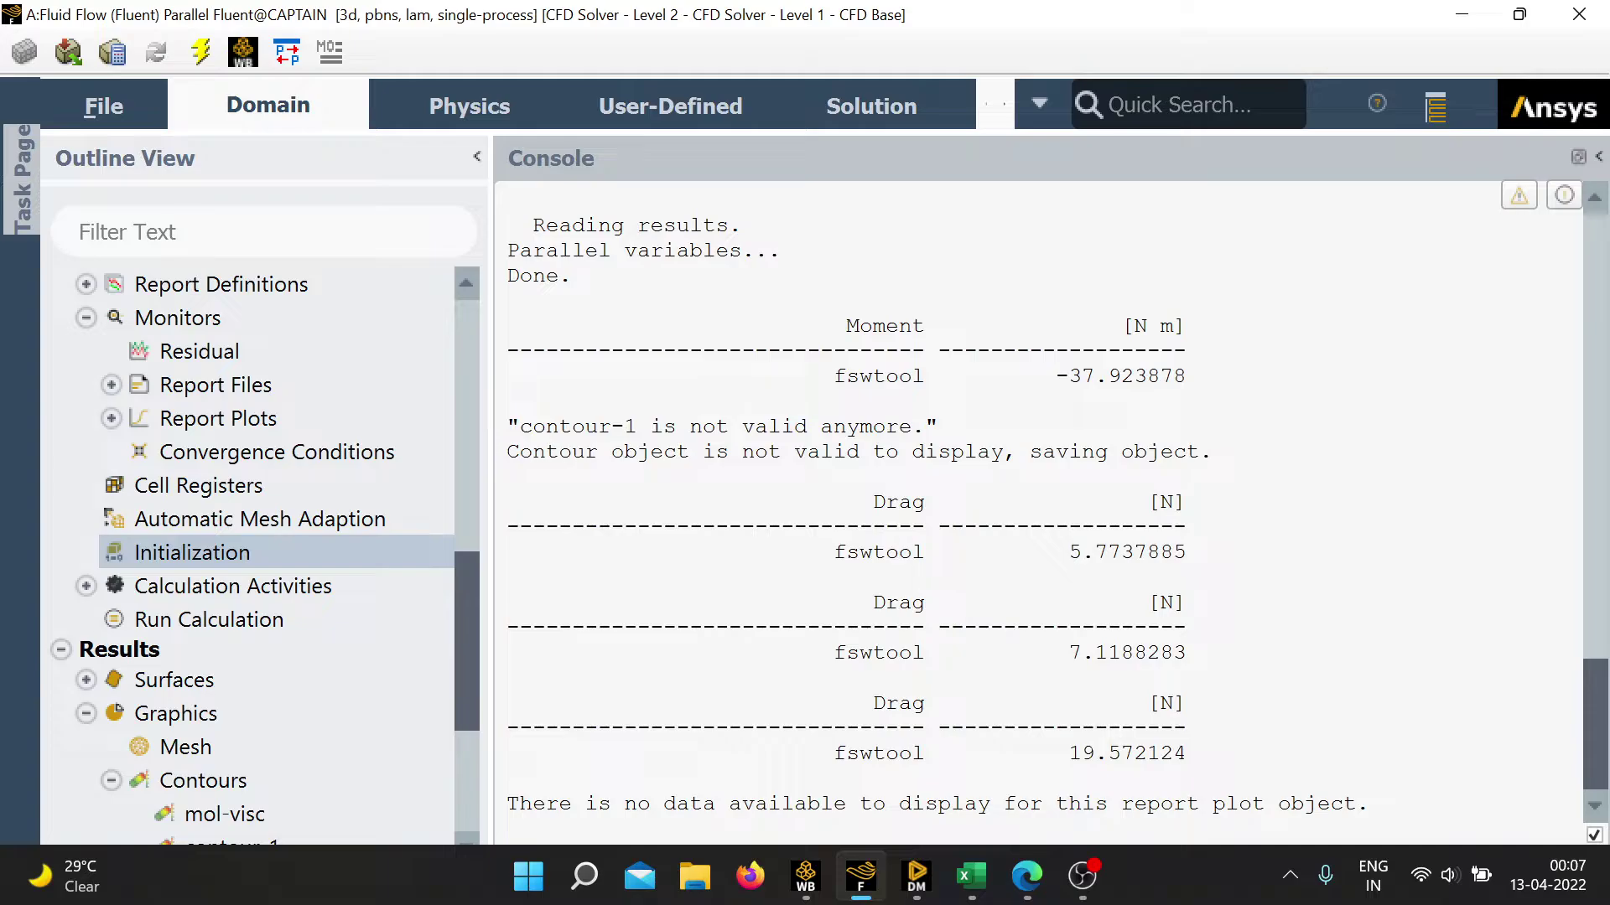
drag(1188, 376, 835, 376)
click(841, 376)
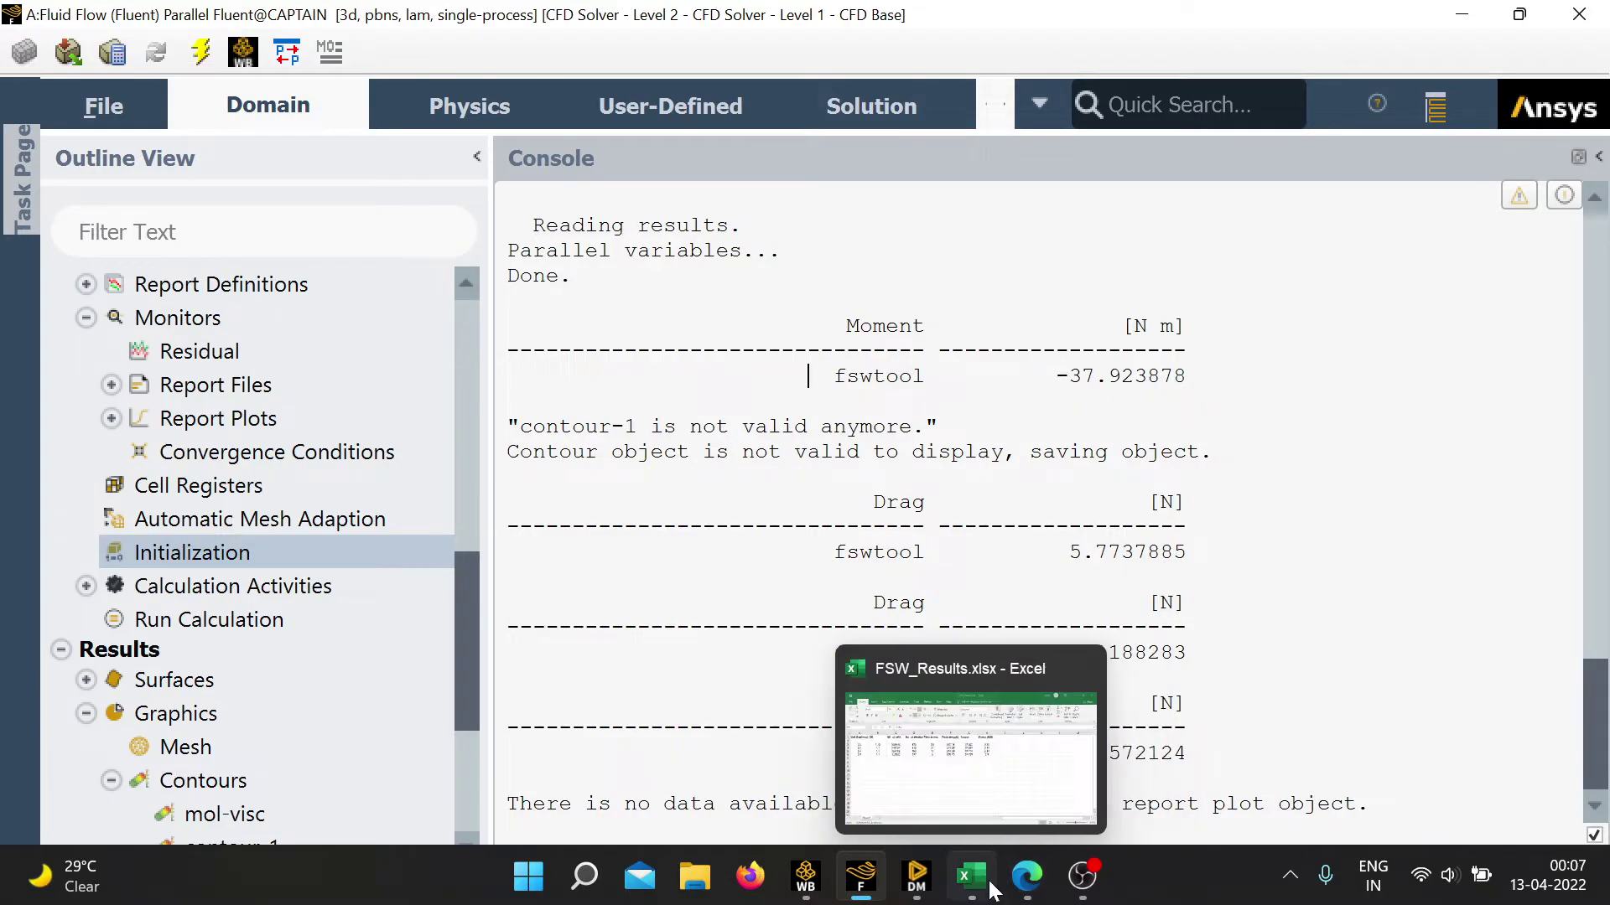
Switch to FSW_Results.xlsx in Excel and examine the power value for the 0.2 mm cell size, then minimize the workbook.
click(857, 884)
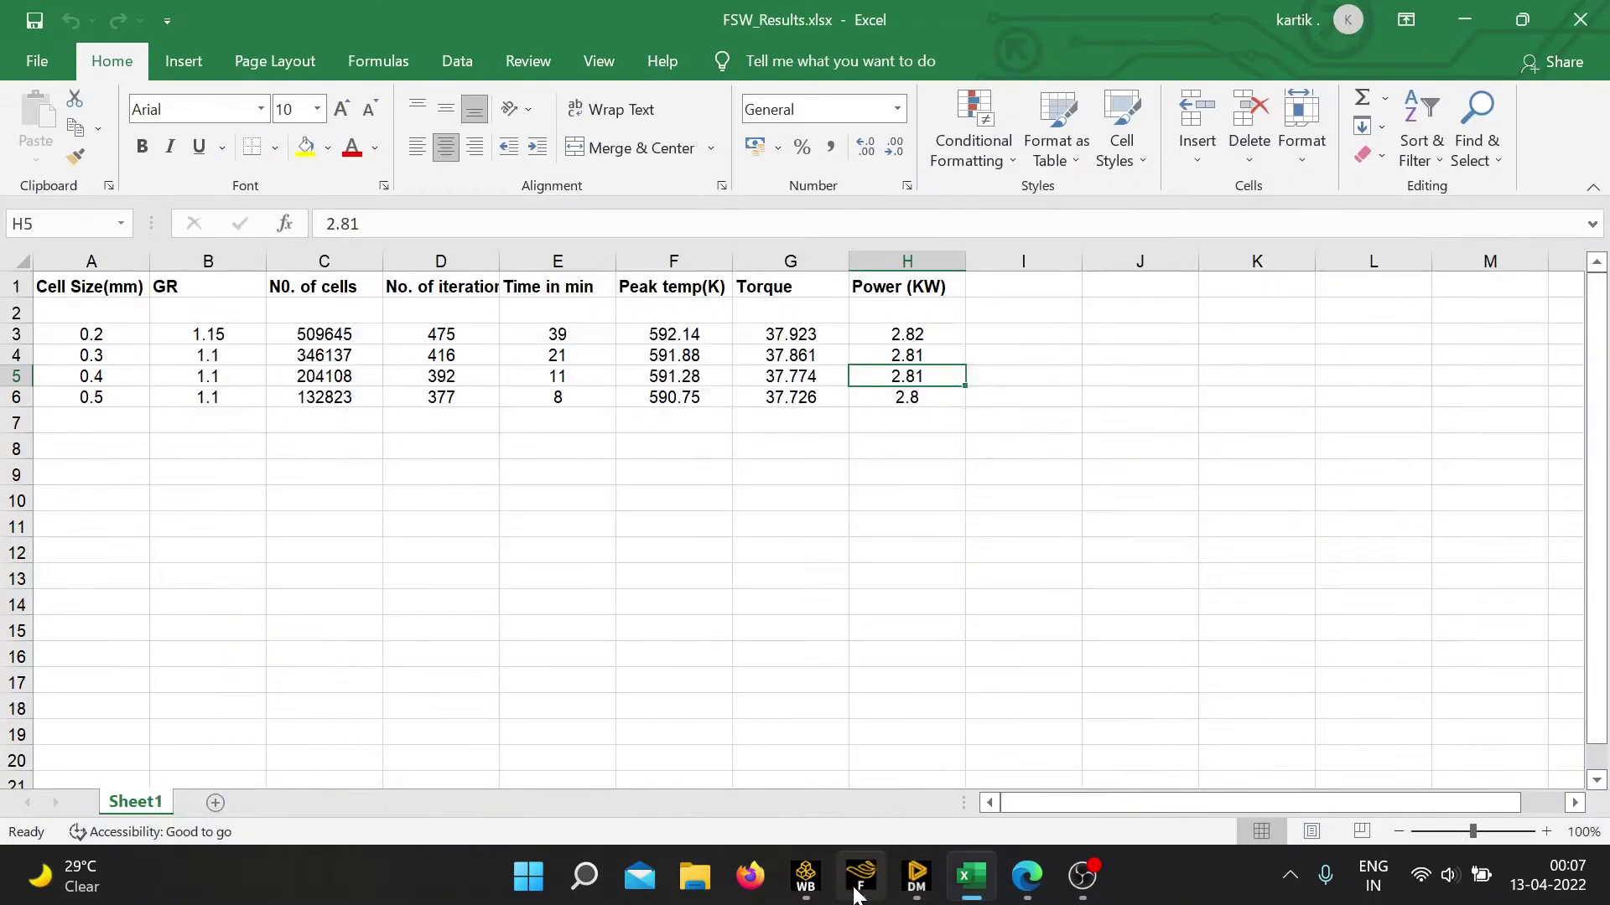
click(911, 333)
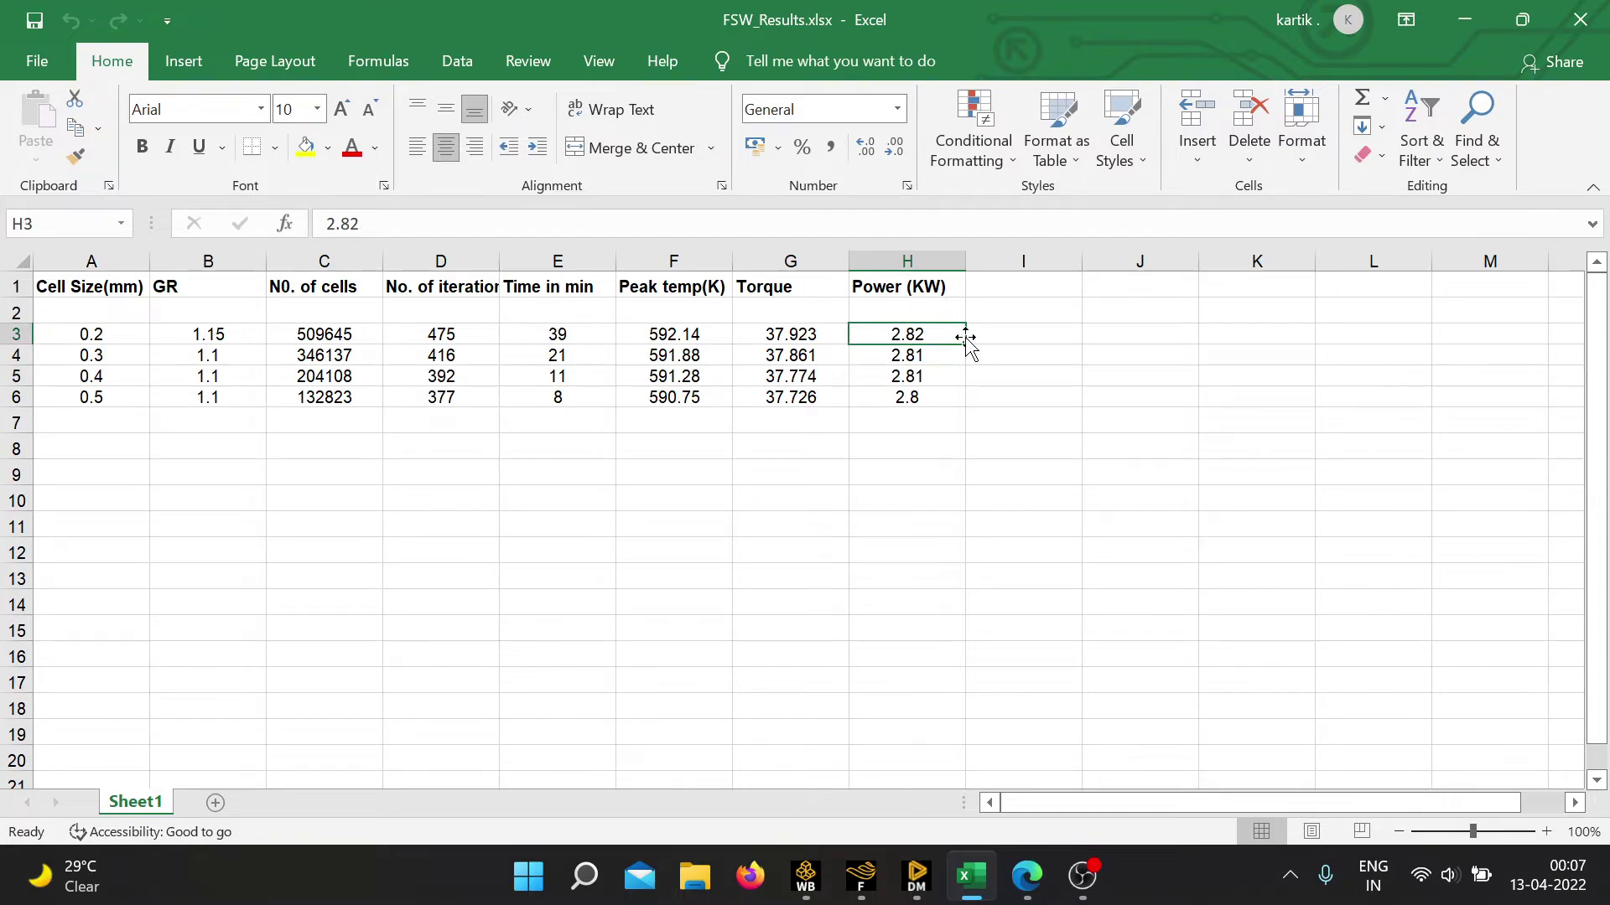
click(1459, 20)
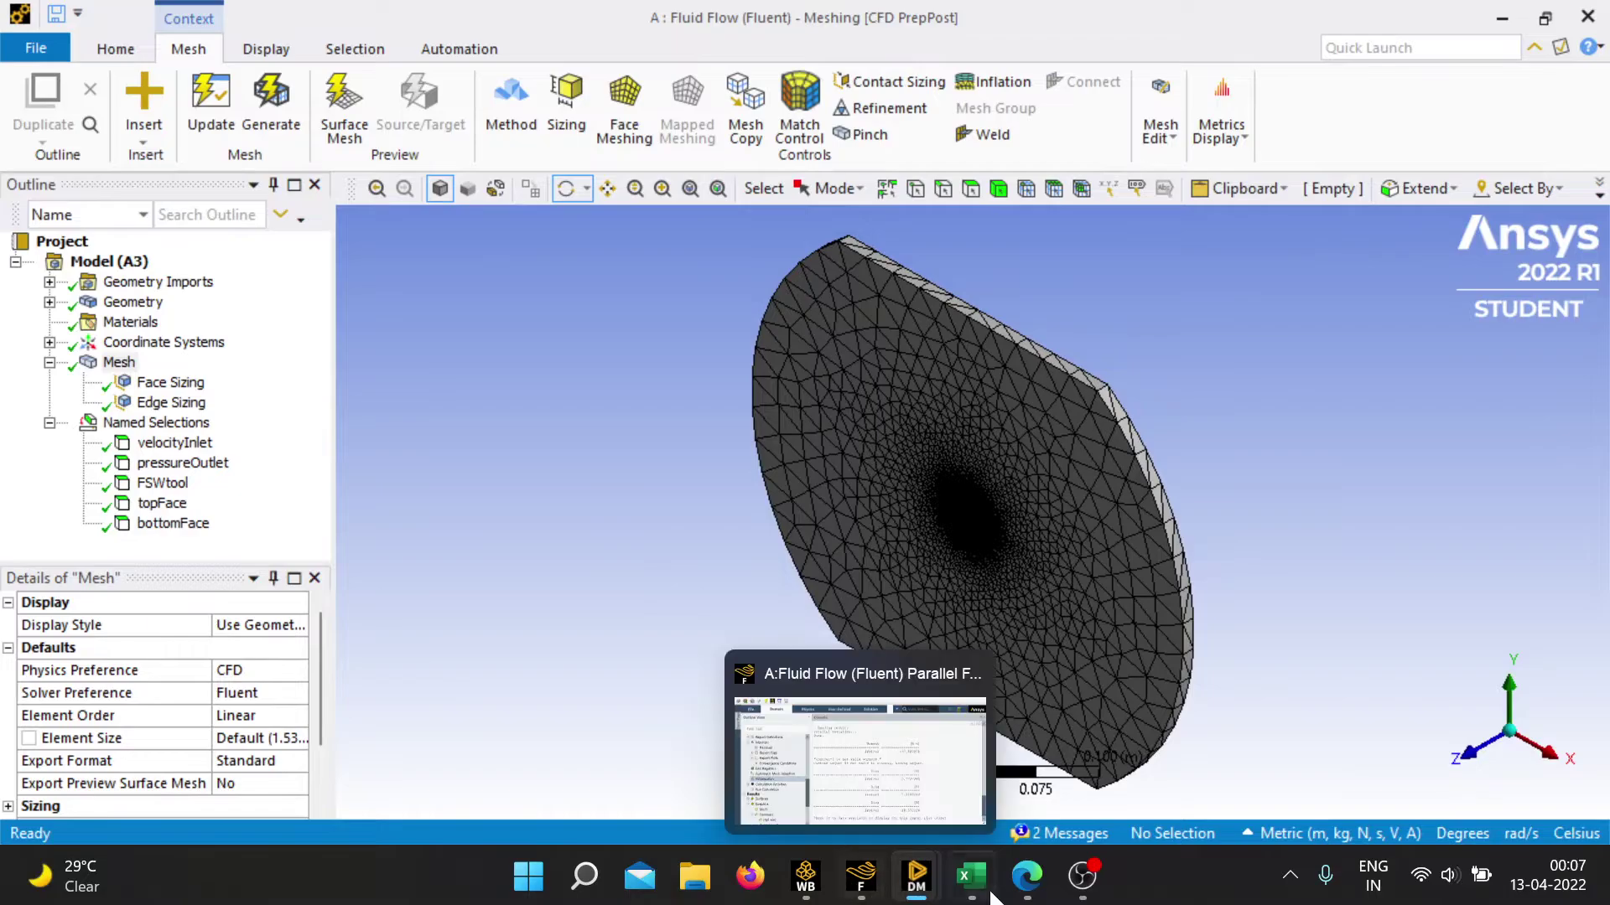
click(977, 894)
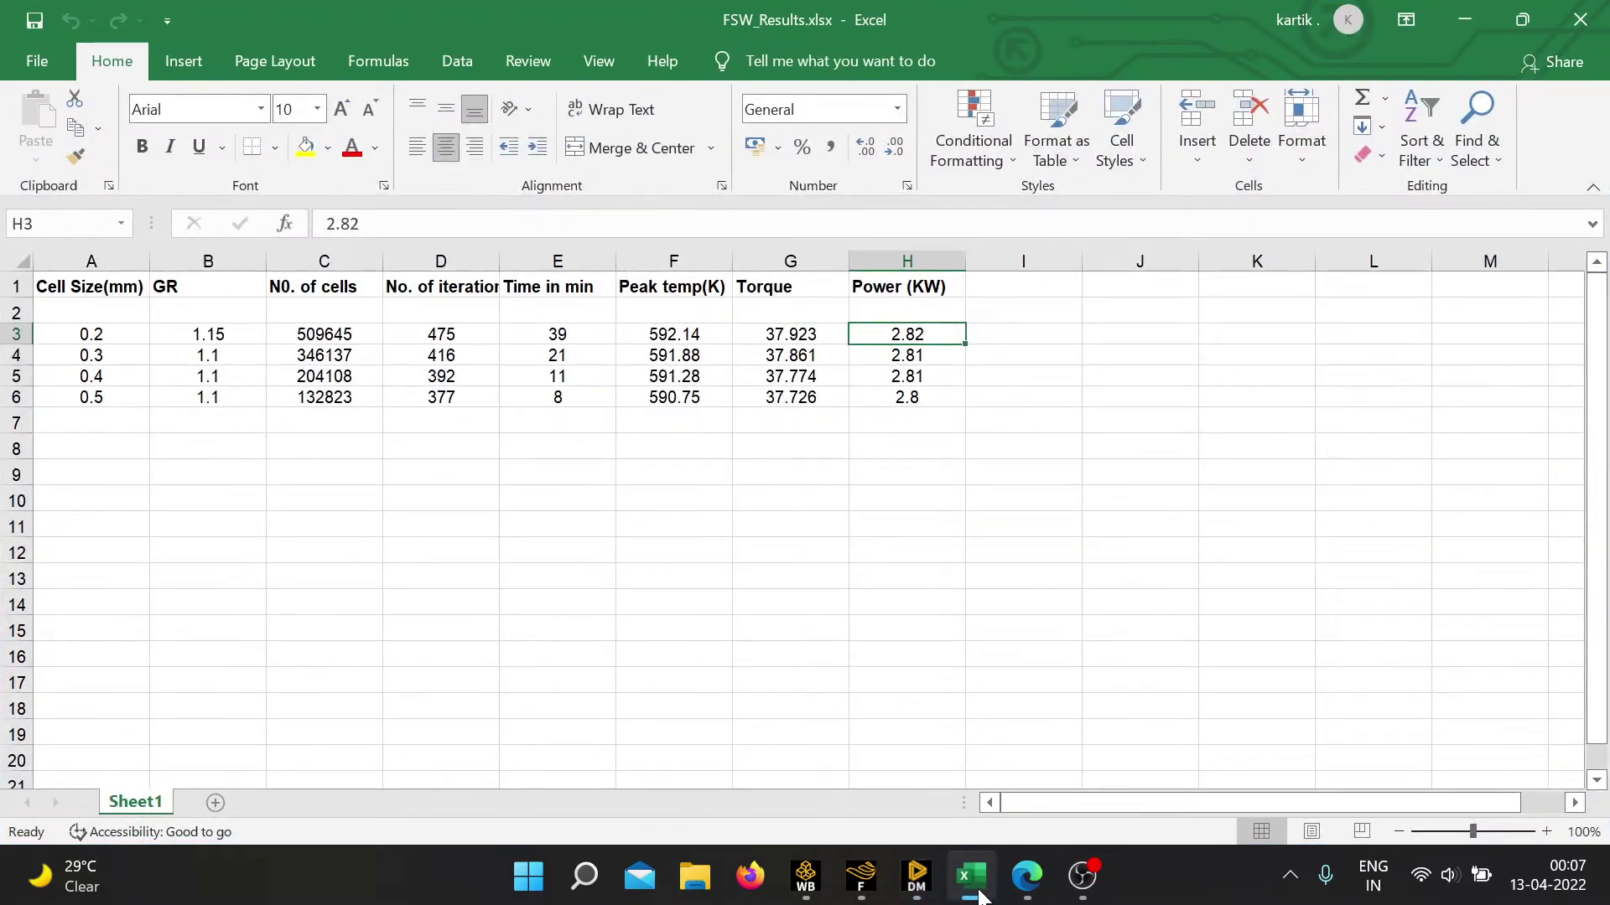
click(976, 894)
click(974, 894)
click(1471, 20)
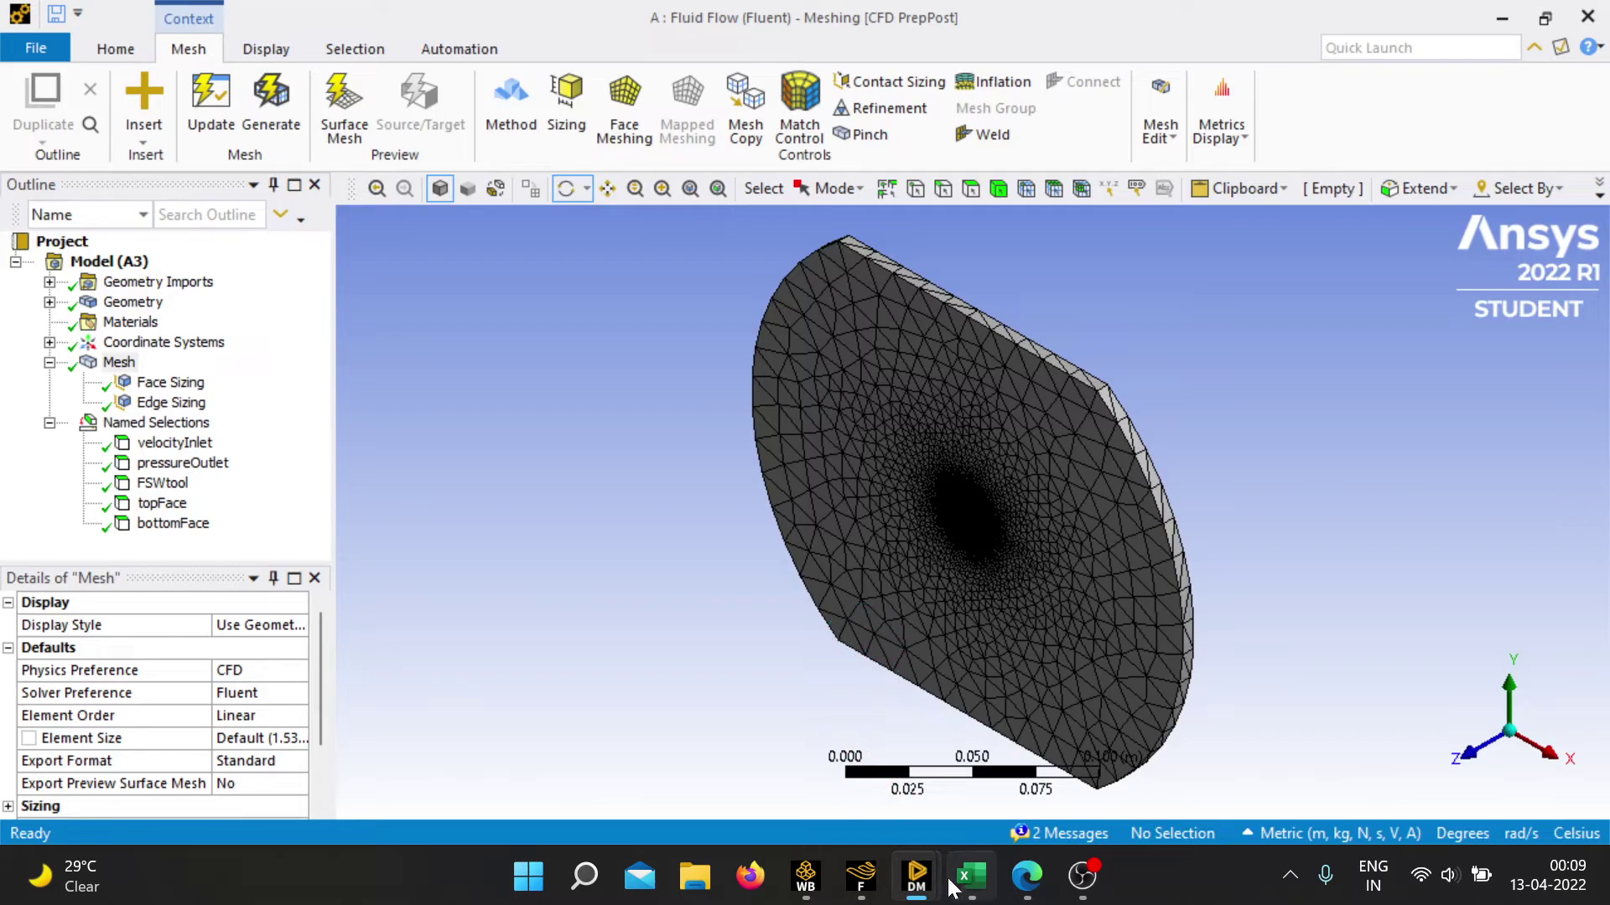
Switch to Fluent and examine the static temperature contours of the plate section close up around the tool cavity.
click(862, 878)
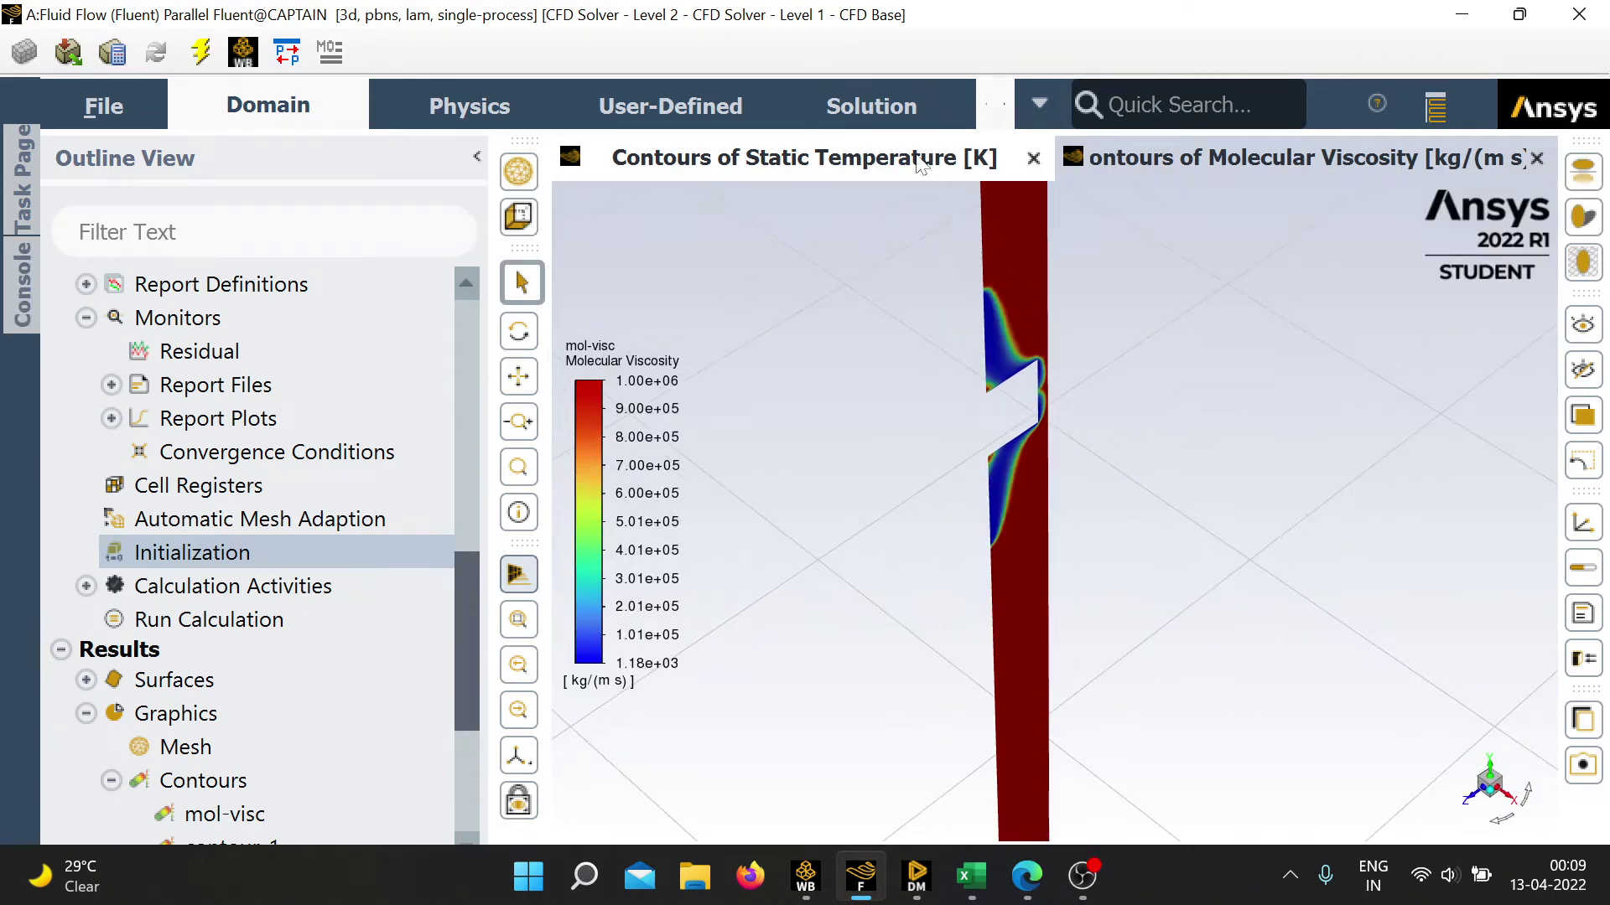
click(871, 159)
scroll(1038, 541, up, 4)
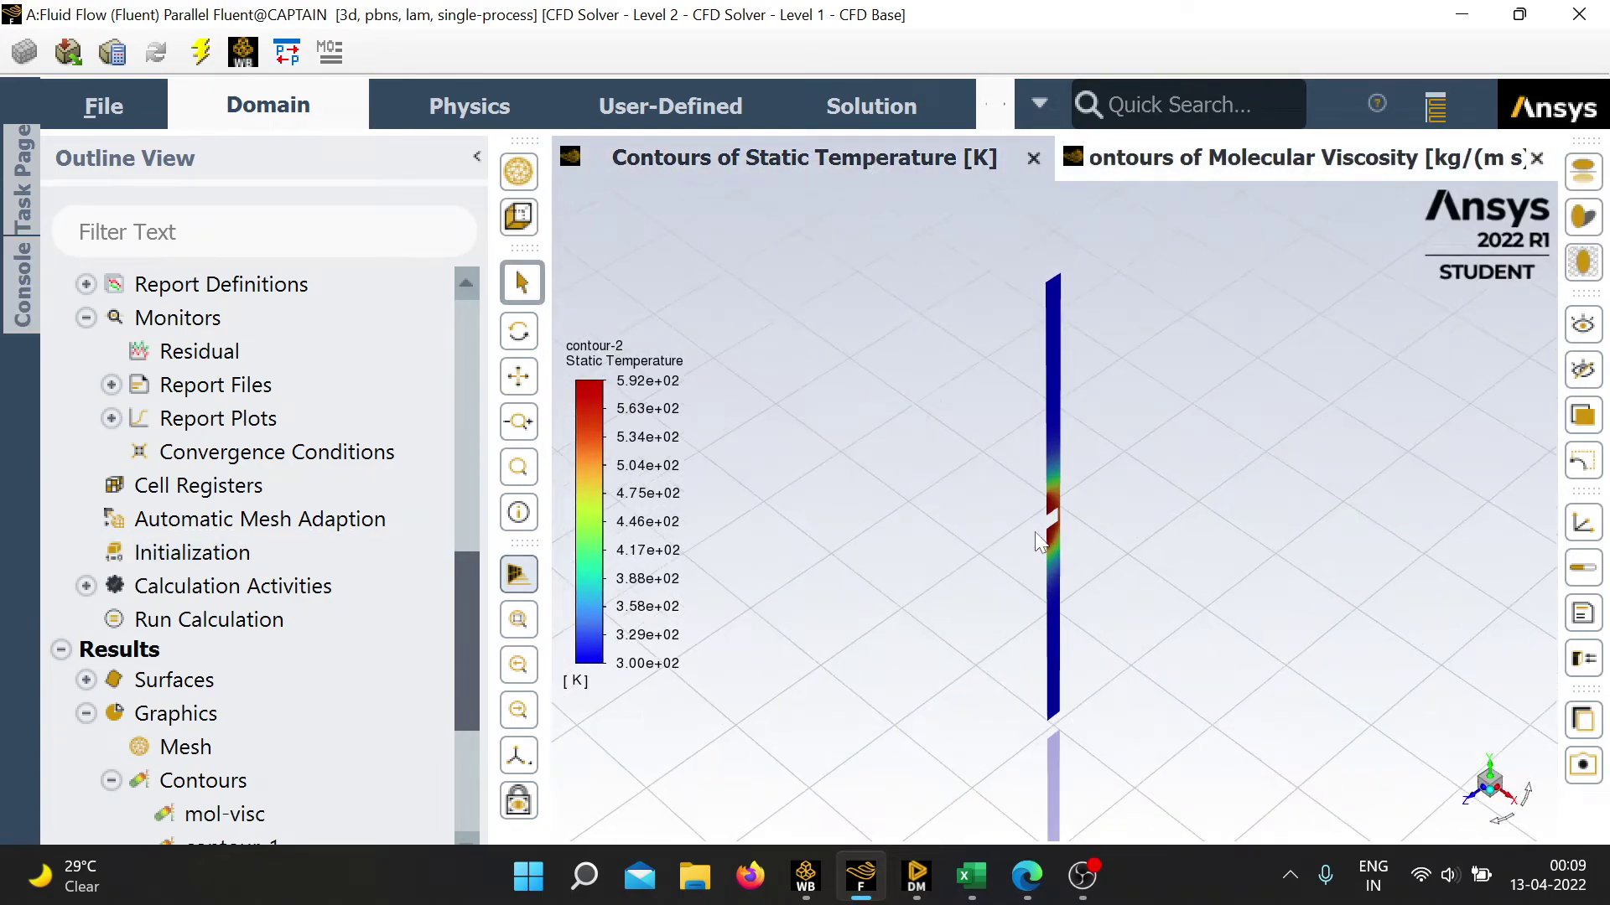
scroll(1086, 589, up, 1)
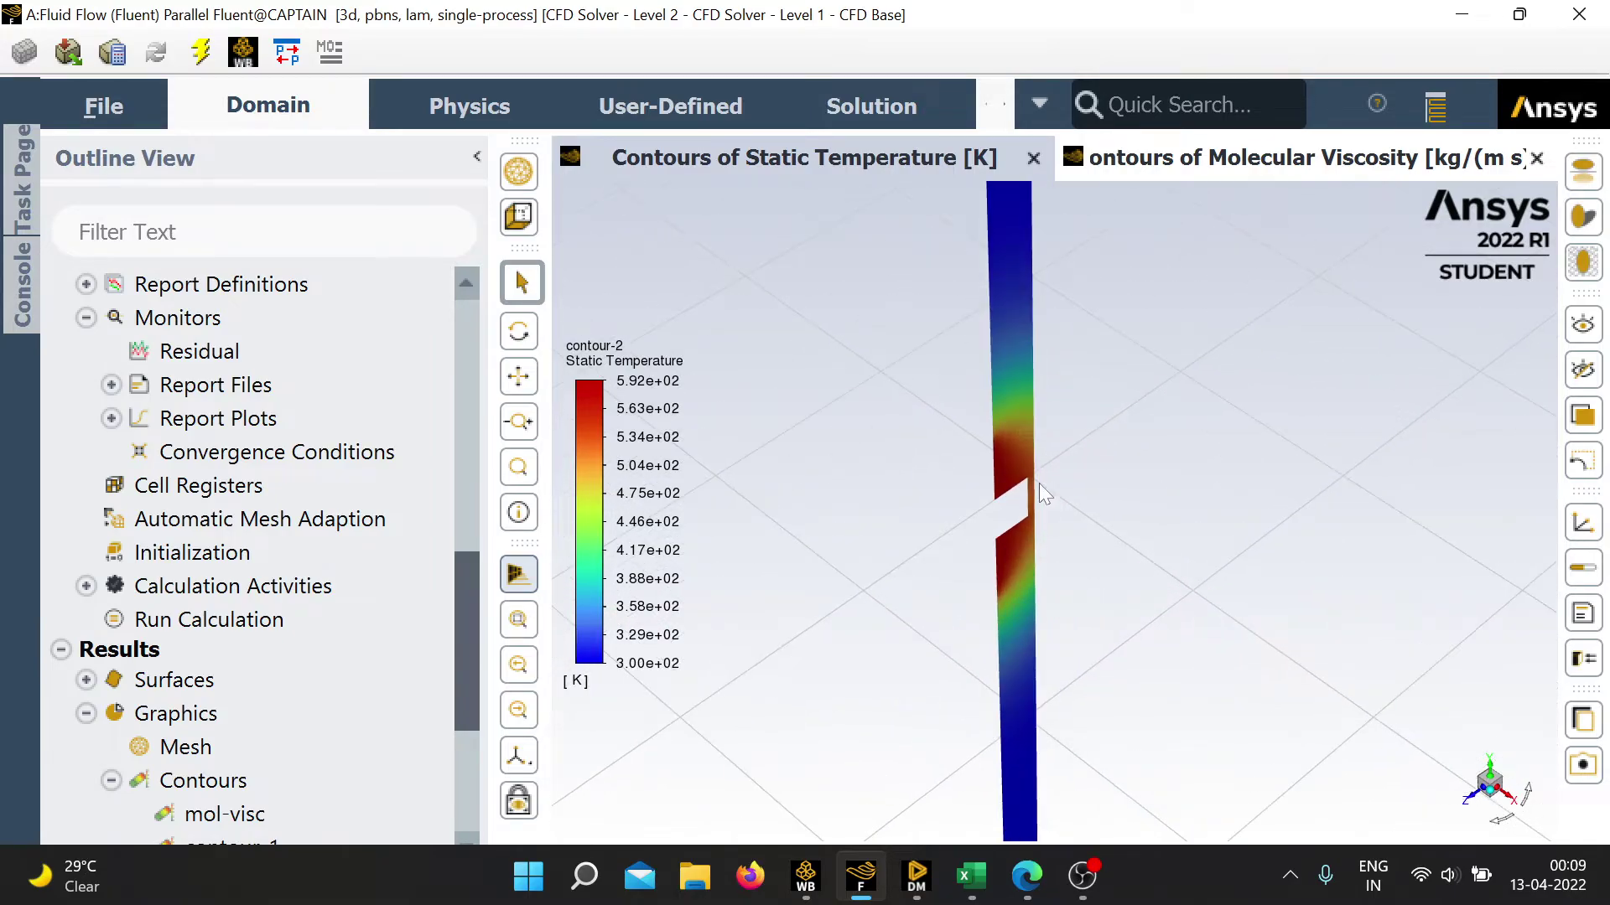
scroll(1056, 436, up, 2)
scroll(1014, 411, down, 2)
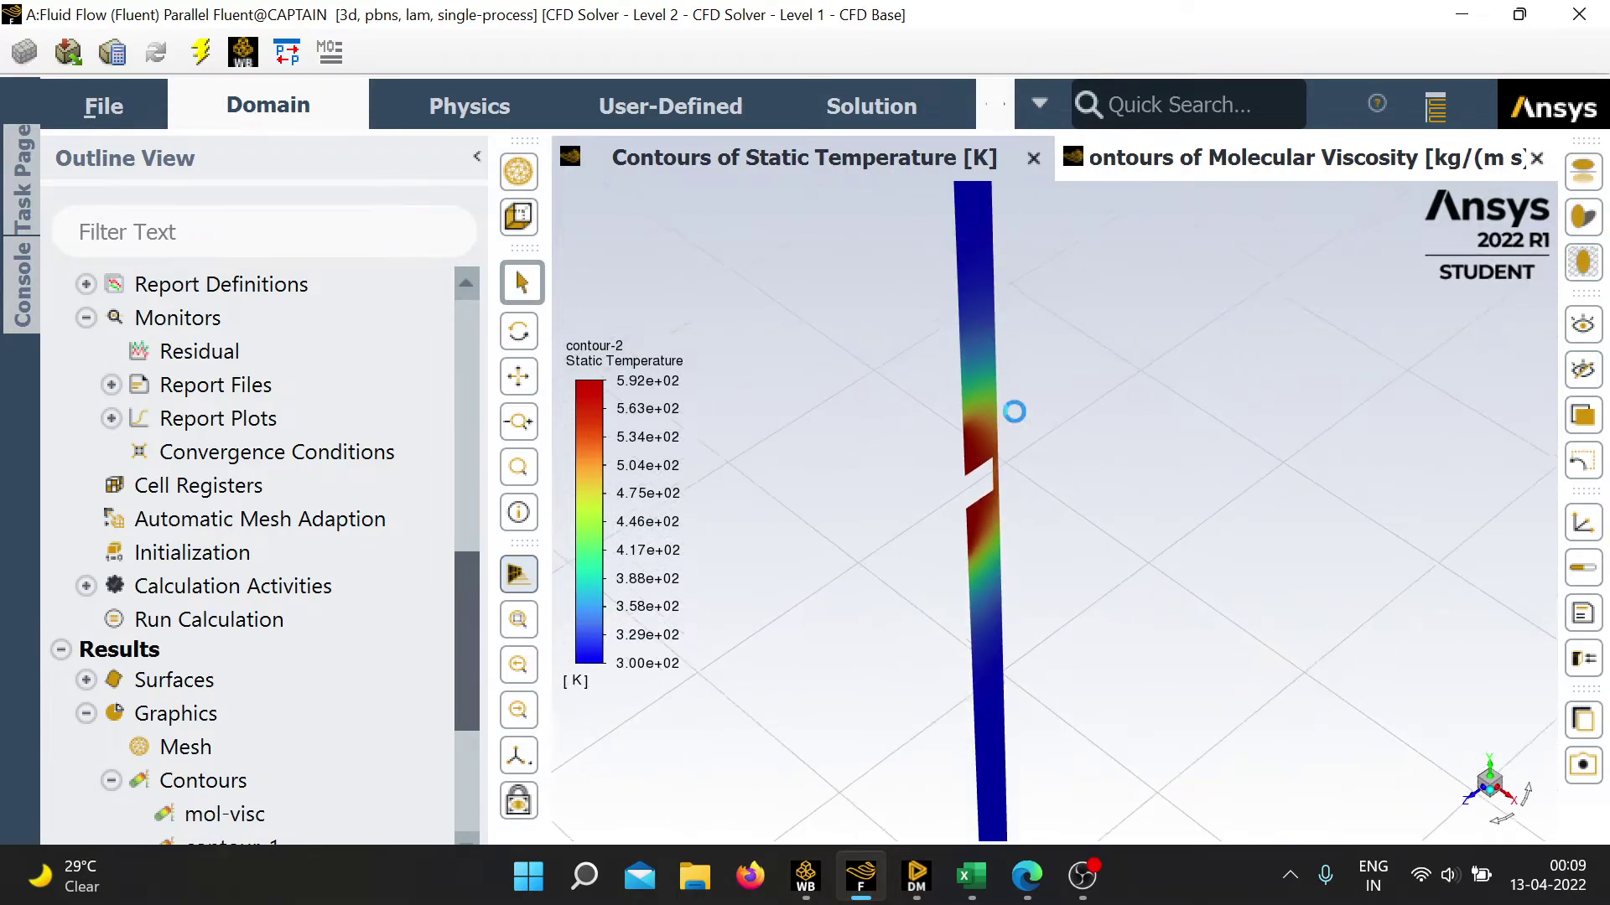
scroll(983, 318, down, 2)
scroll(970, 381, up, 2)
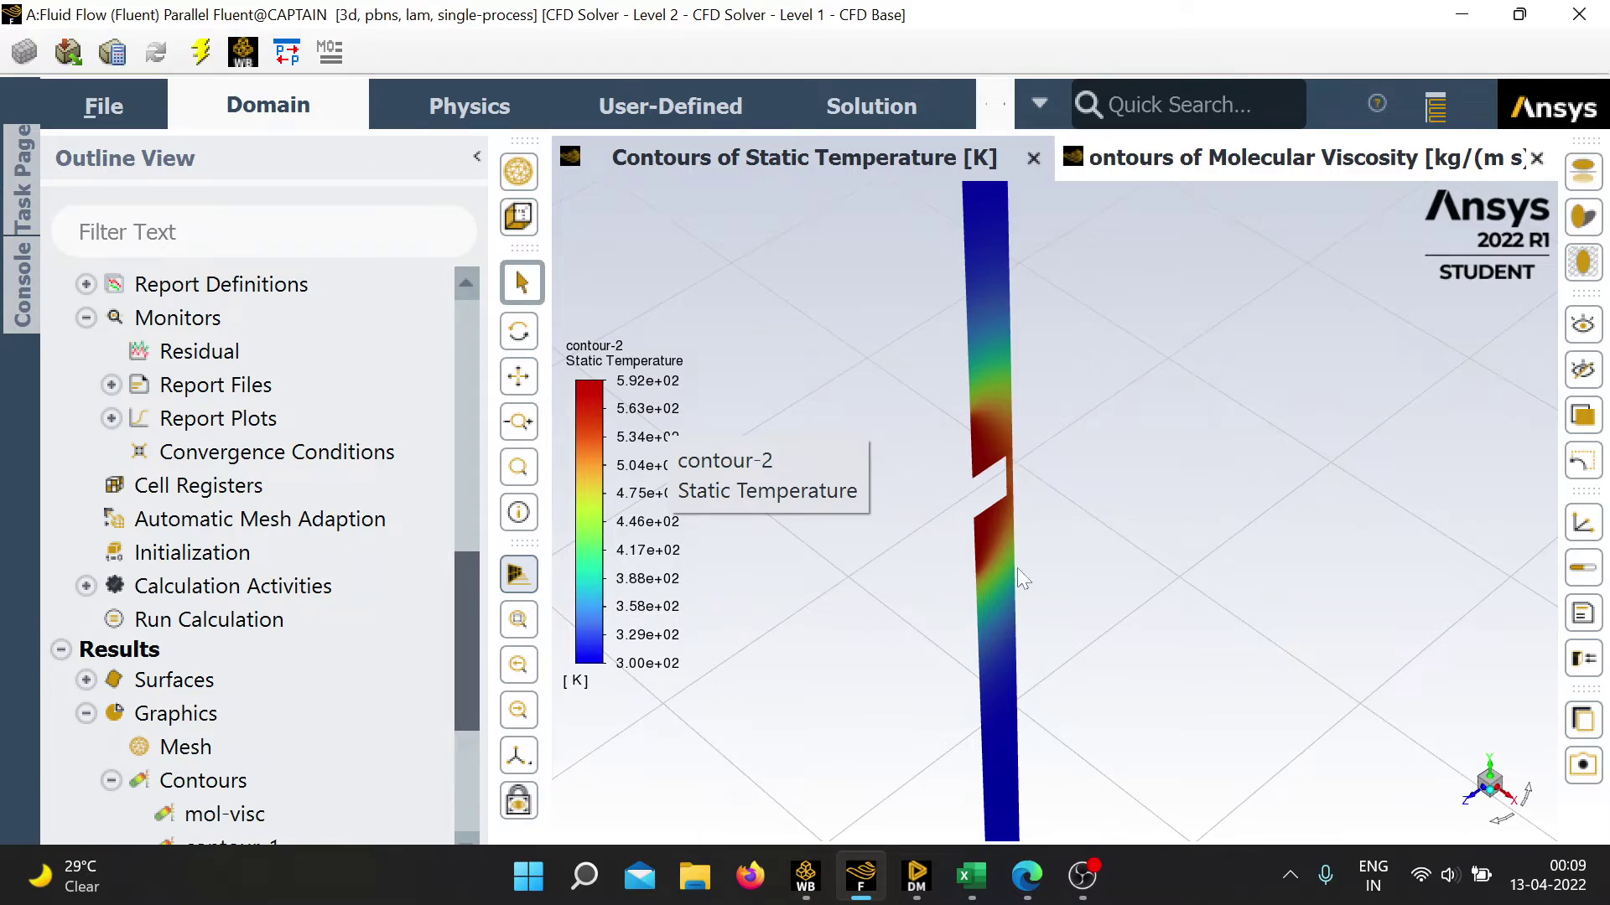
scroll(992, 378, up, 4)
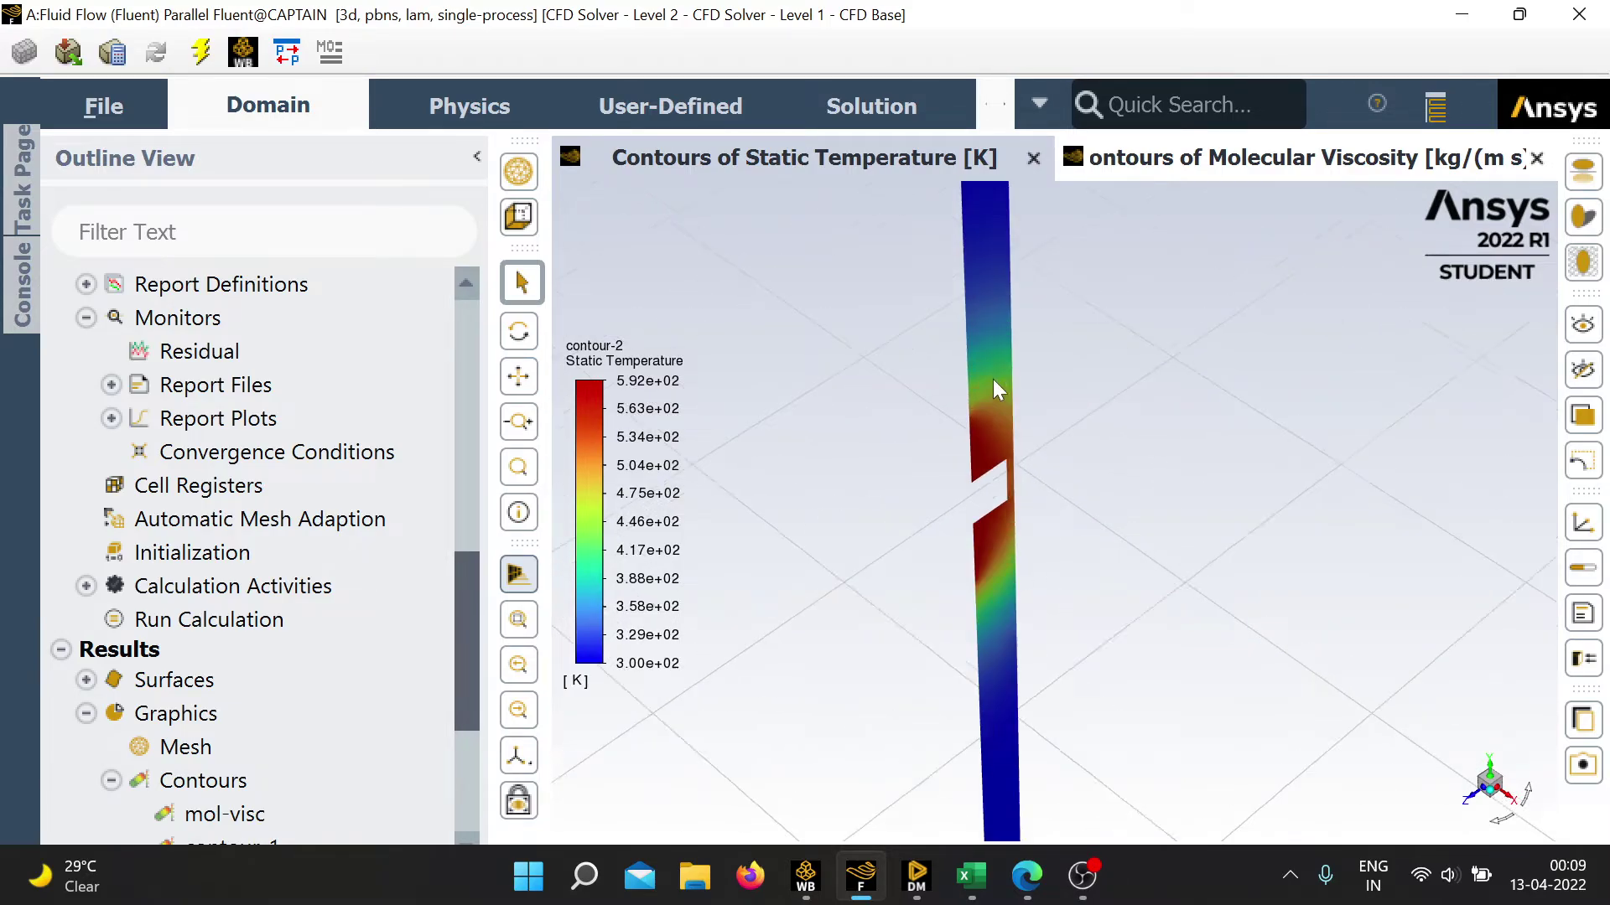
scroll(1006, 511, up, 7)
scroll(981, 570, down, 6)
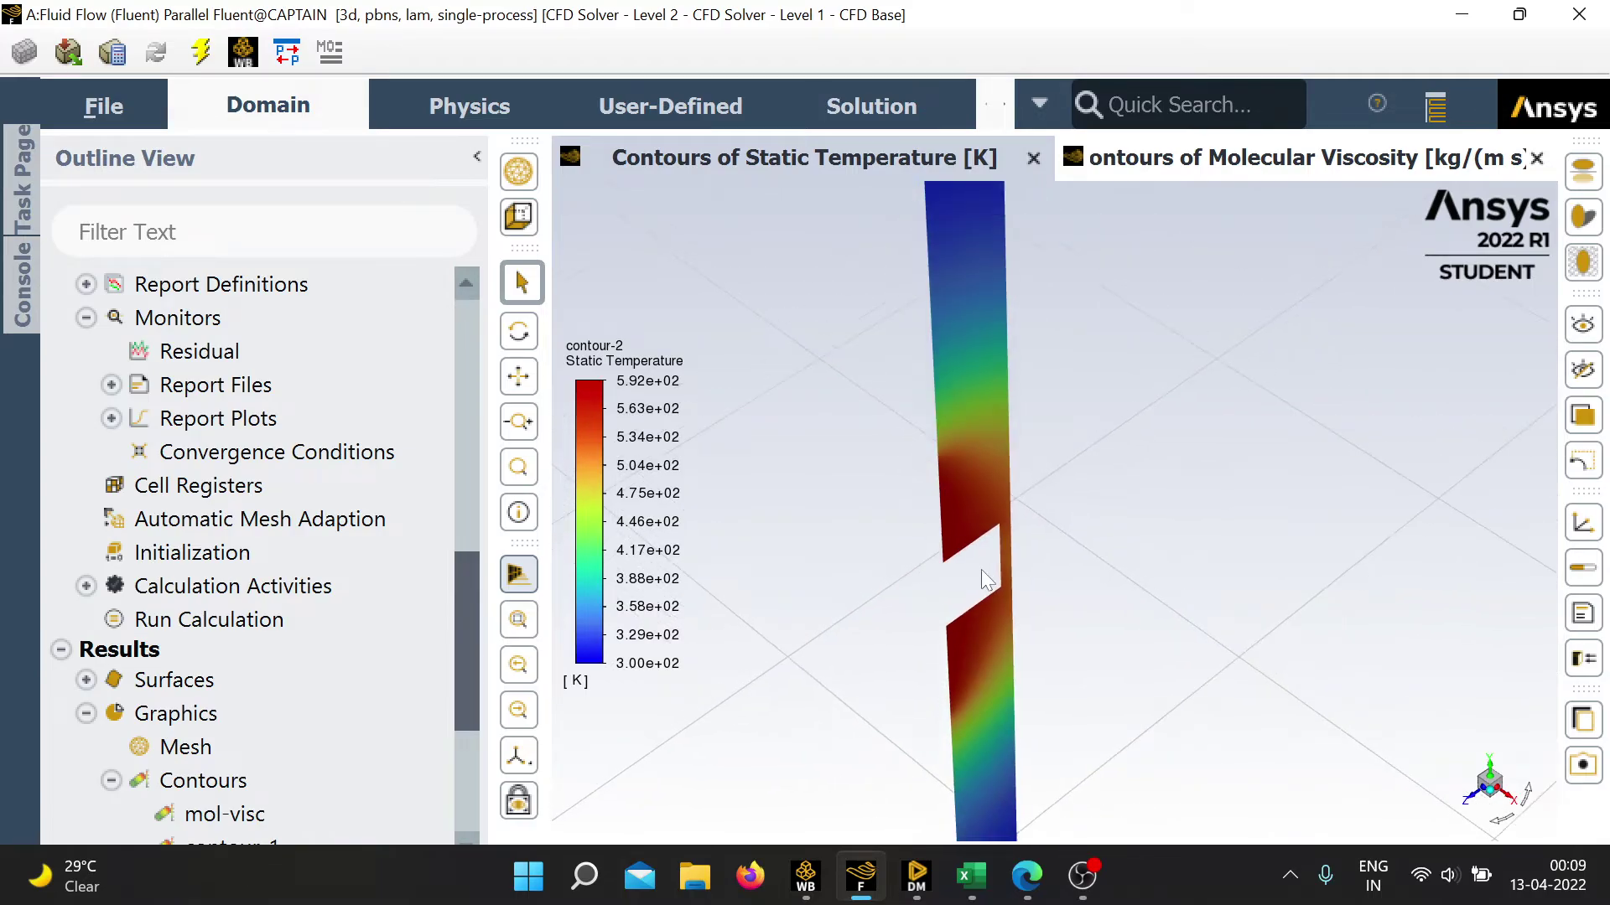
scroll(974, 636, up, 5)
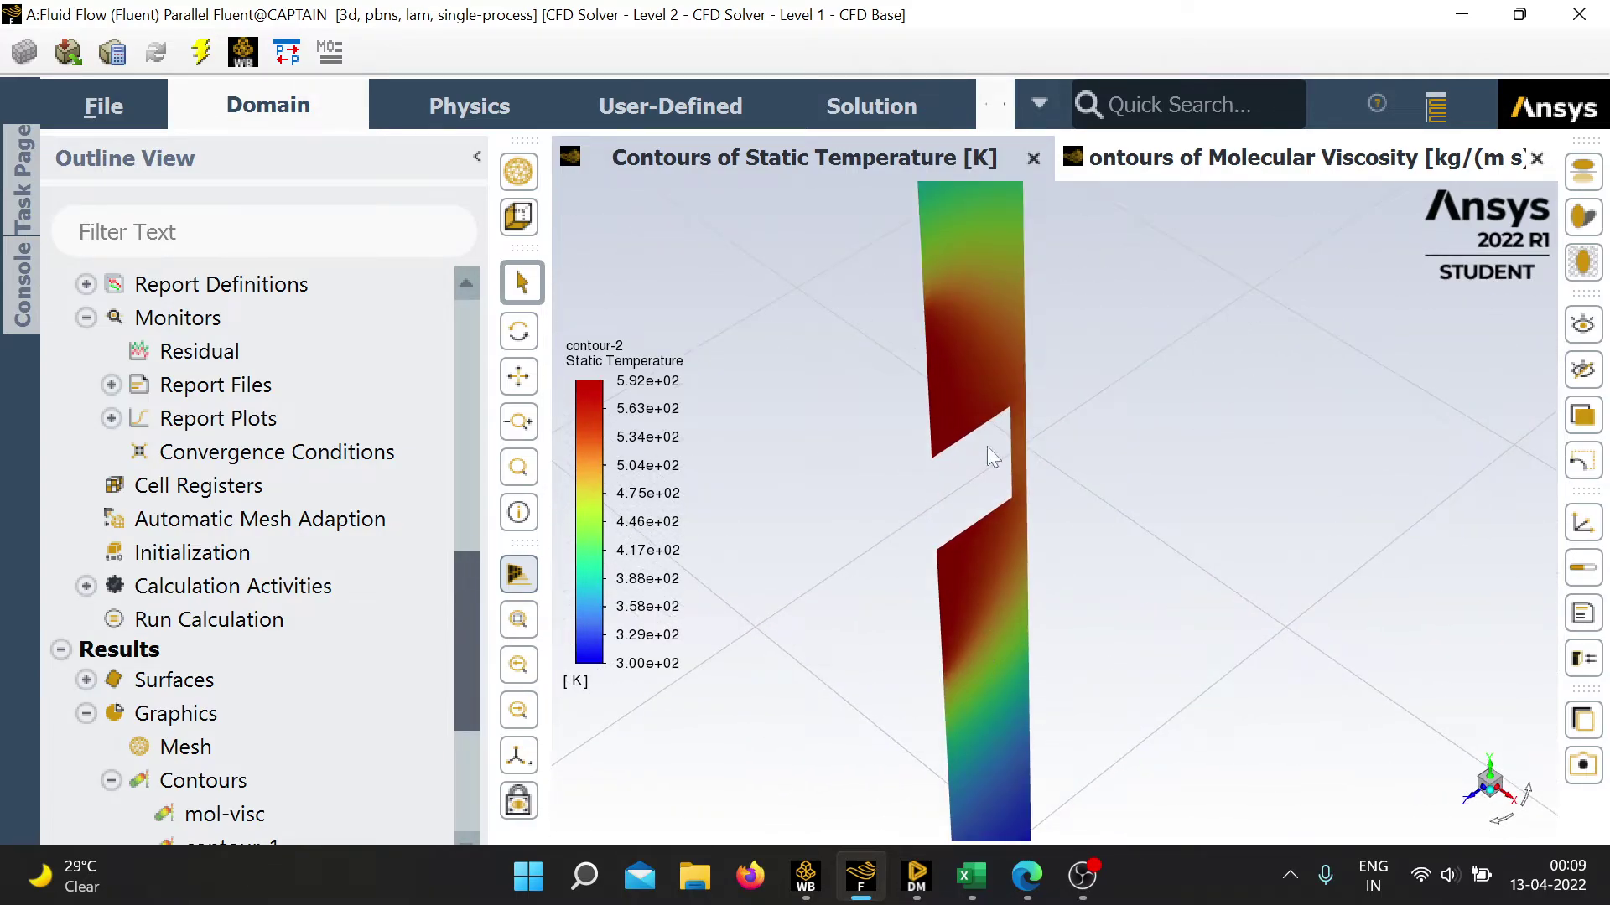
scroll(988, 446, down, 5)
scroll(986, 411, up, 1)
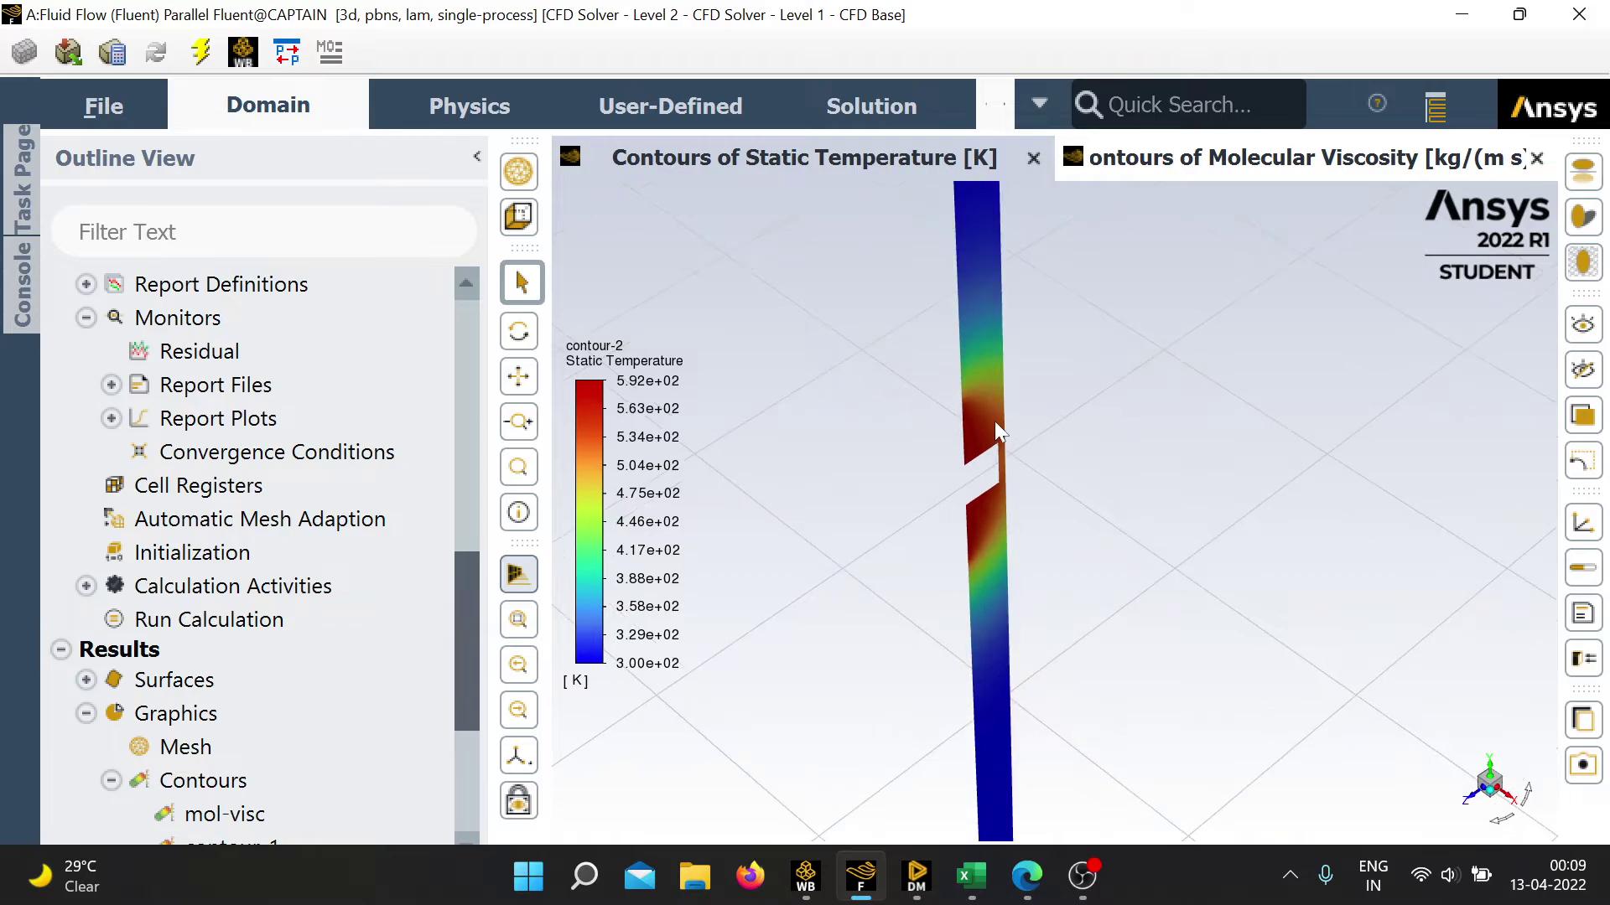
scroll(984, 403, up, 4)
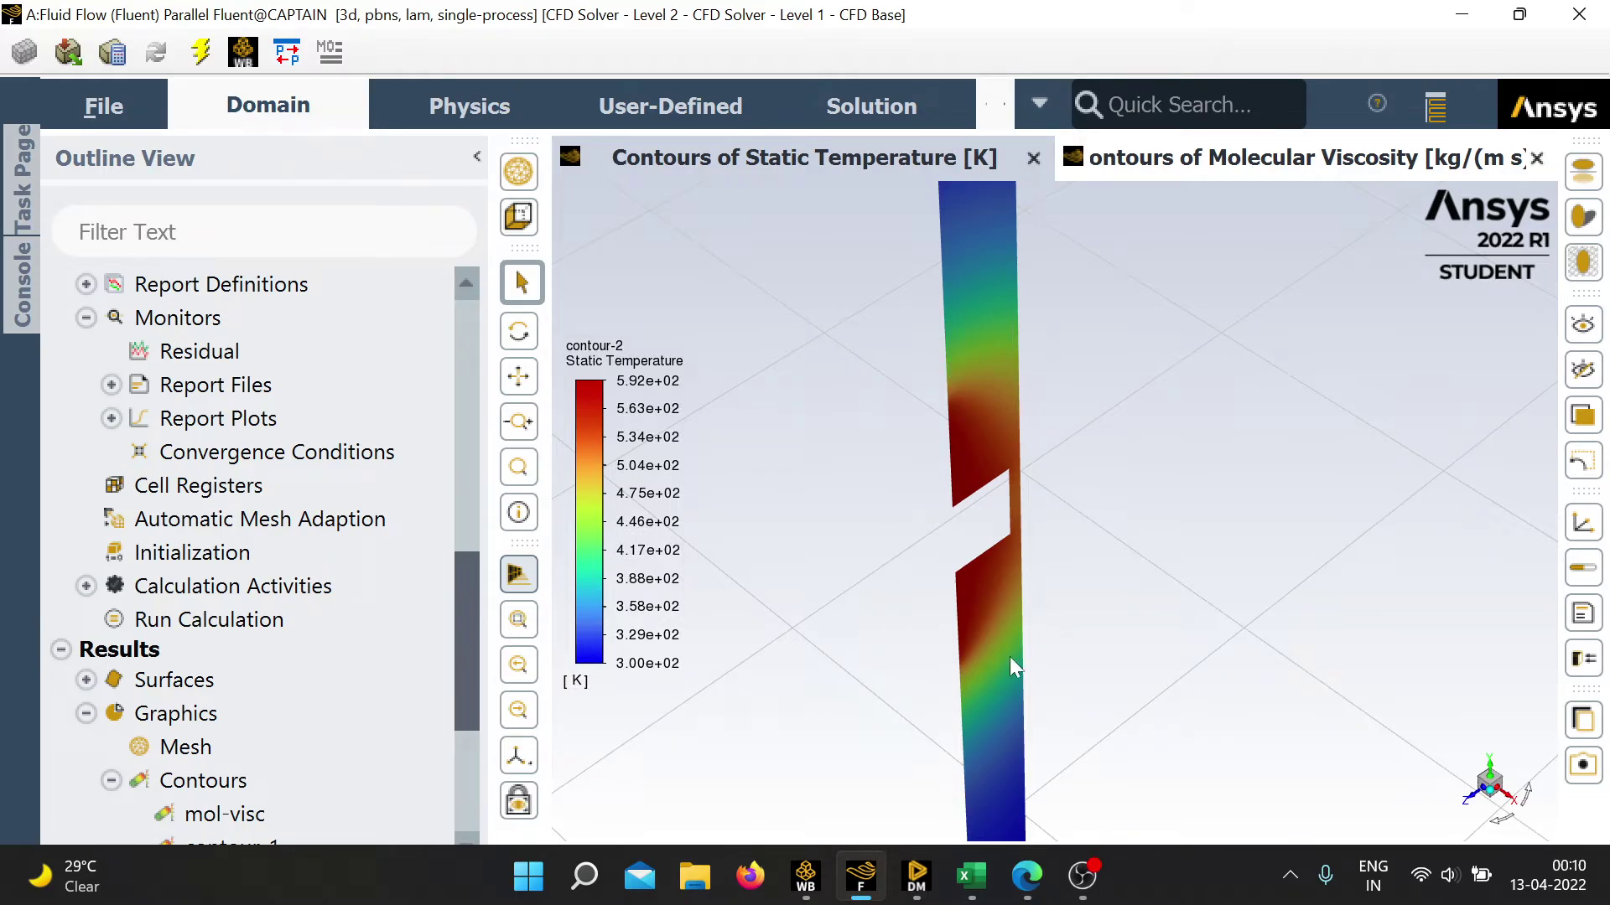
Inspect the static temperature contours toward the upper end of the plate section, away from the tool.
drag(994, 602, 1038, 304)
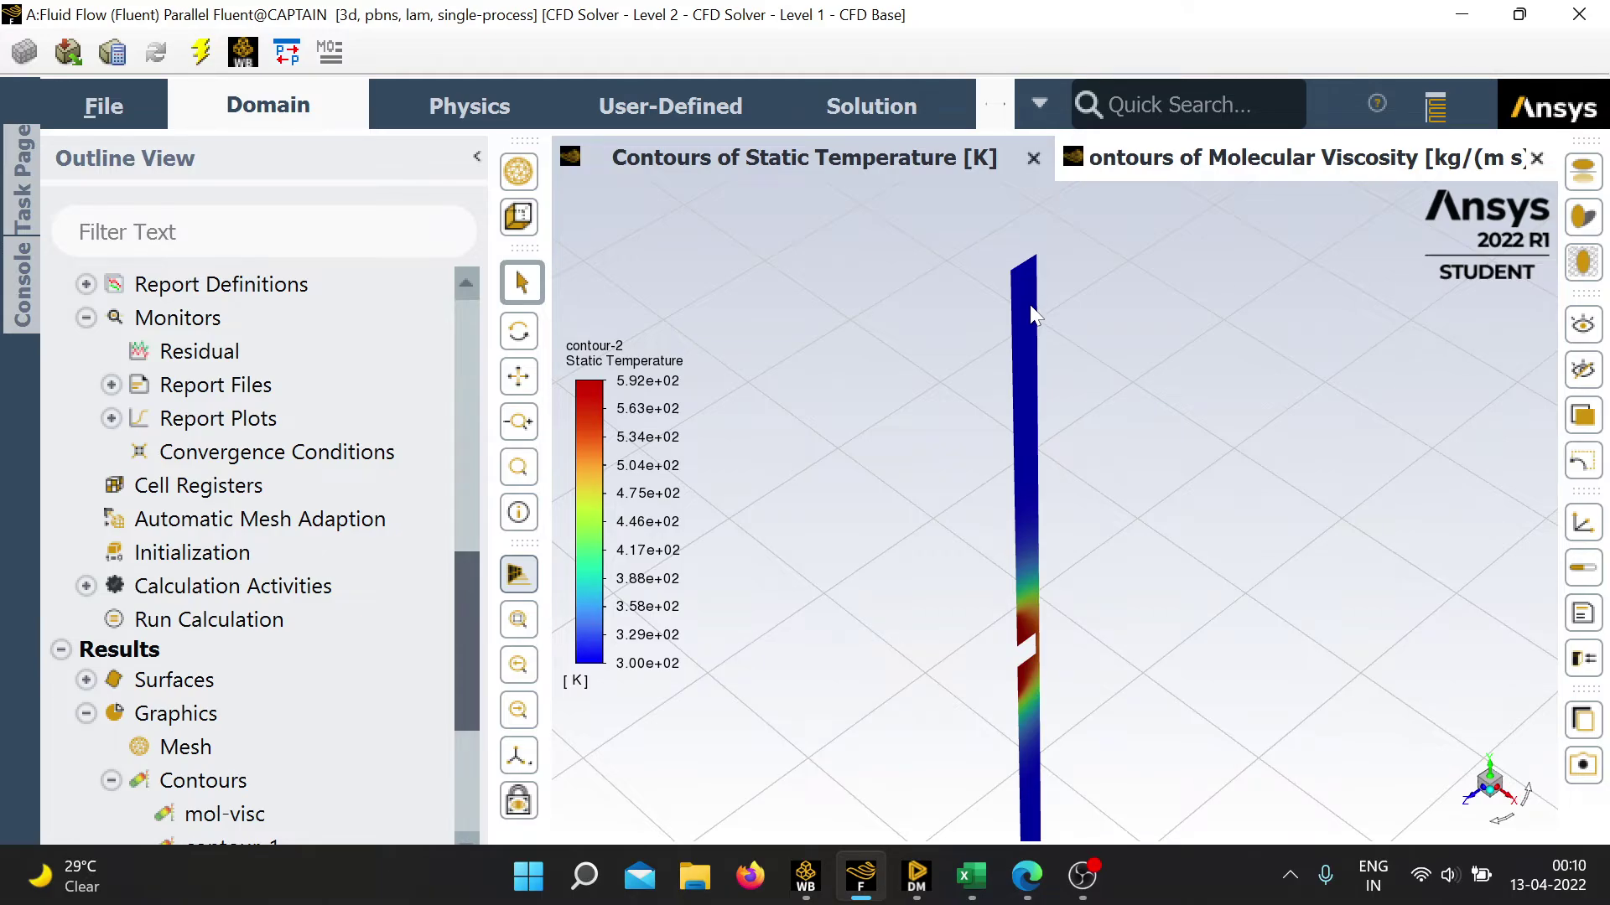
scroll(1028, 307, up, 1)
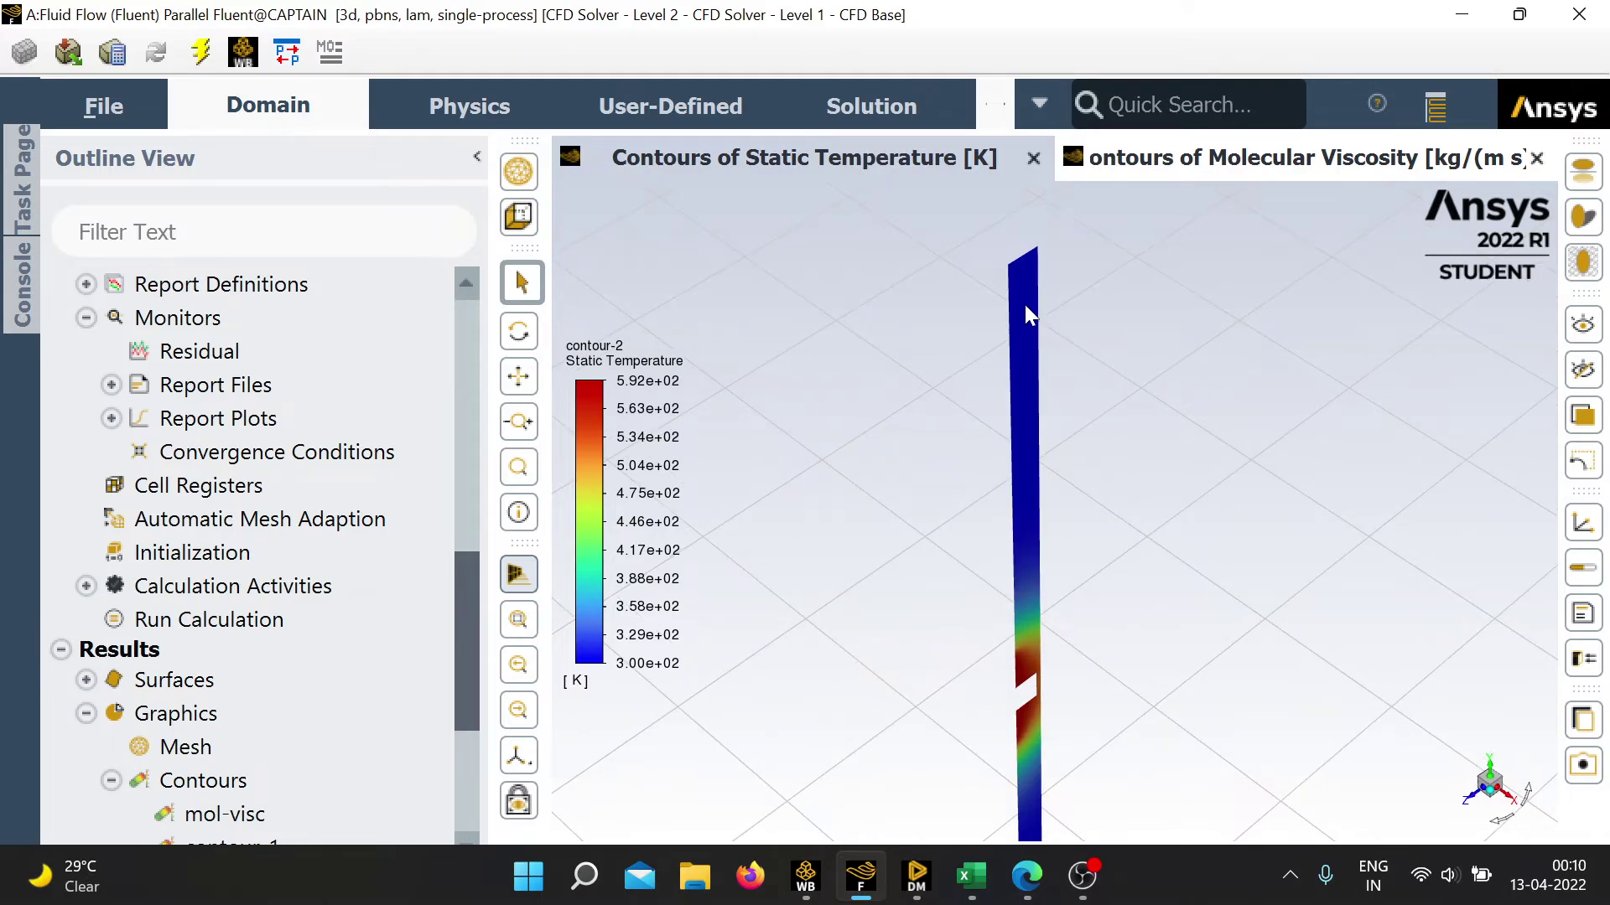
scroll(1024, 304, up, 3)
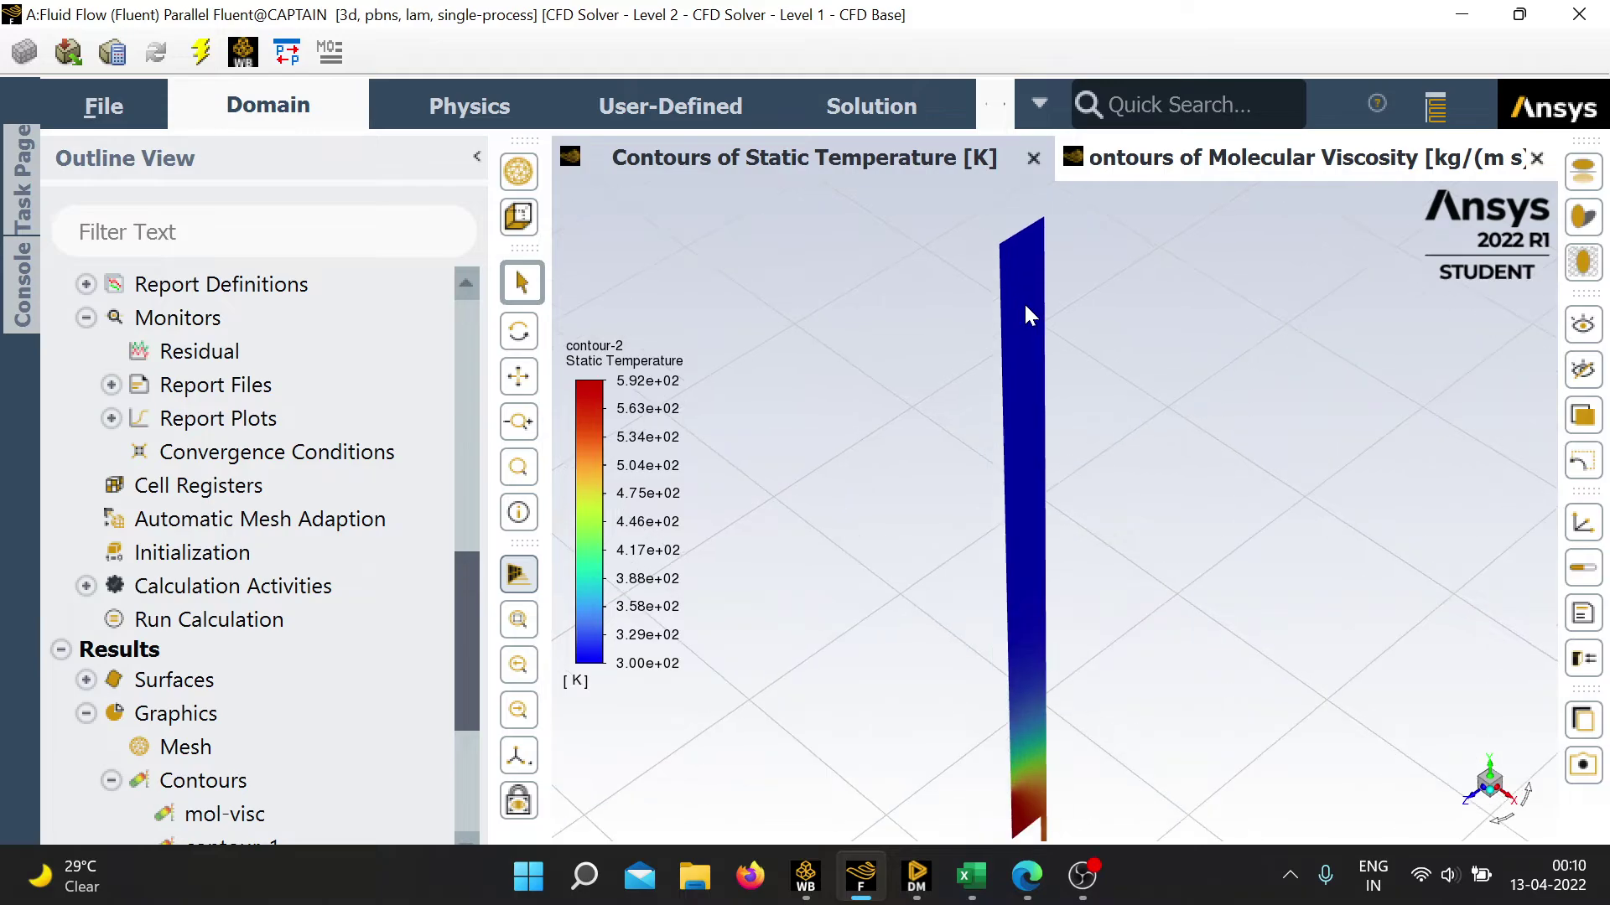
scroll(1009, 253, up, 2)
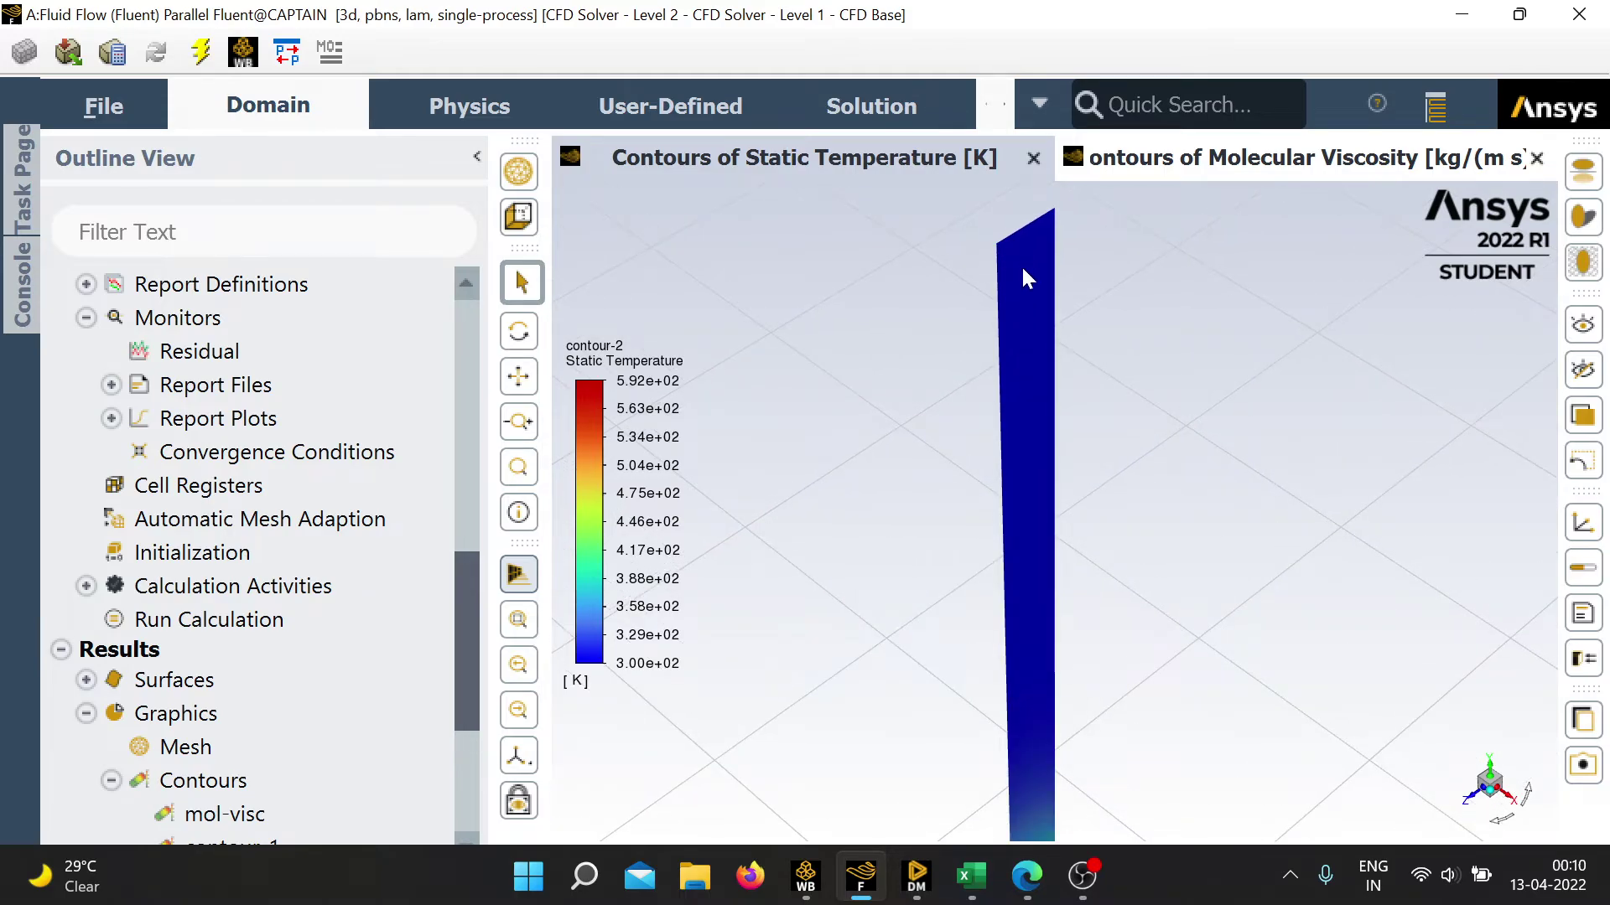
scroll(1023, 267, down, 3)
scroll(1048, 286, up, 1)
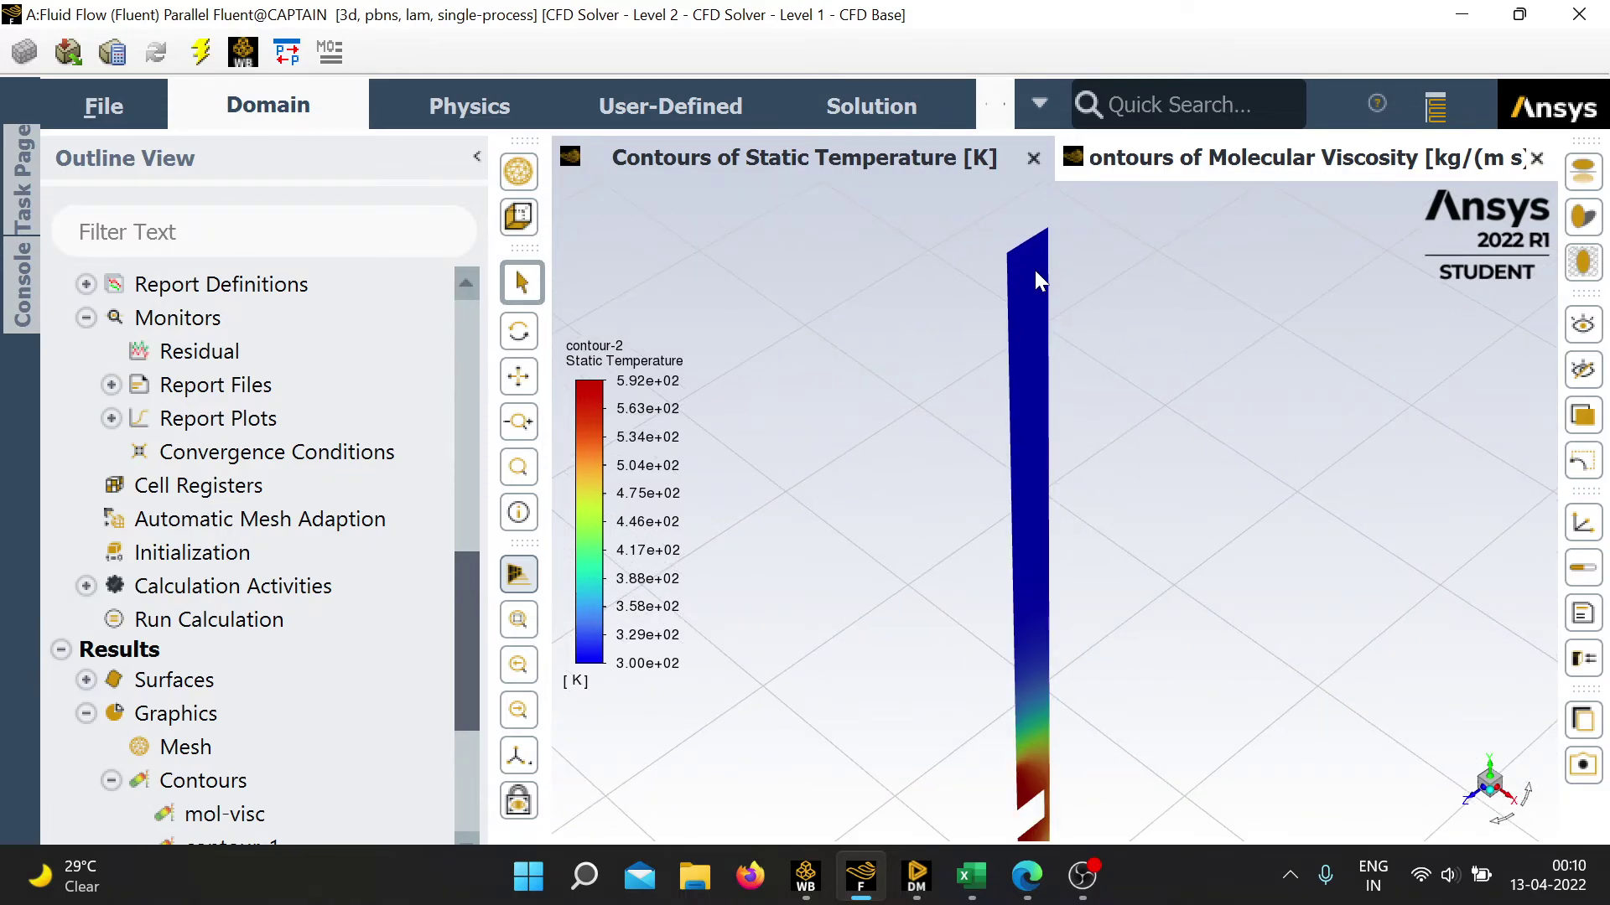
scroll(1034, 270, down, 1)
scroll(1034, 270, up, 1)
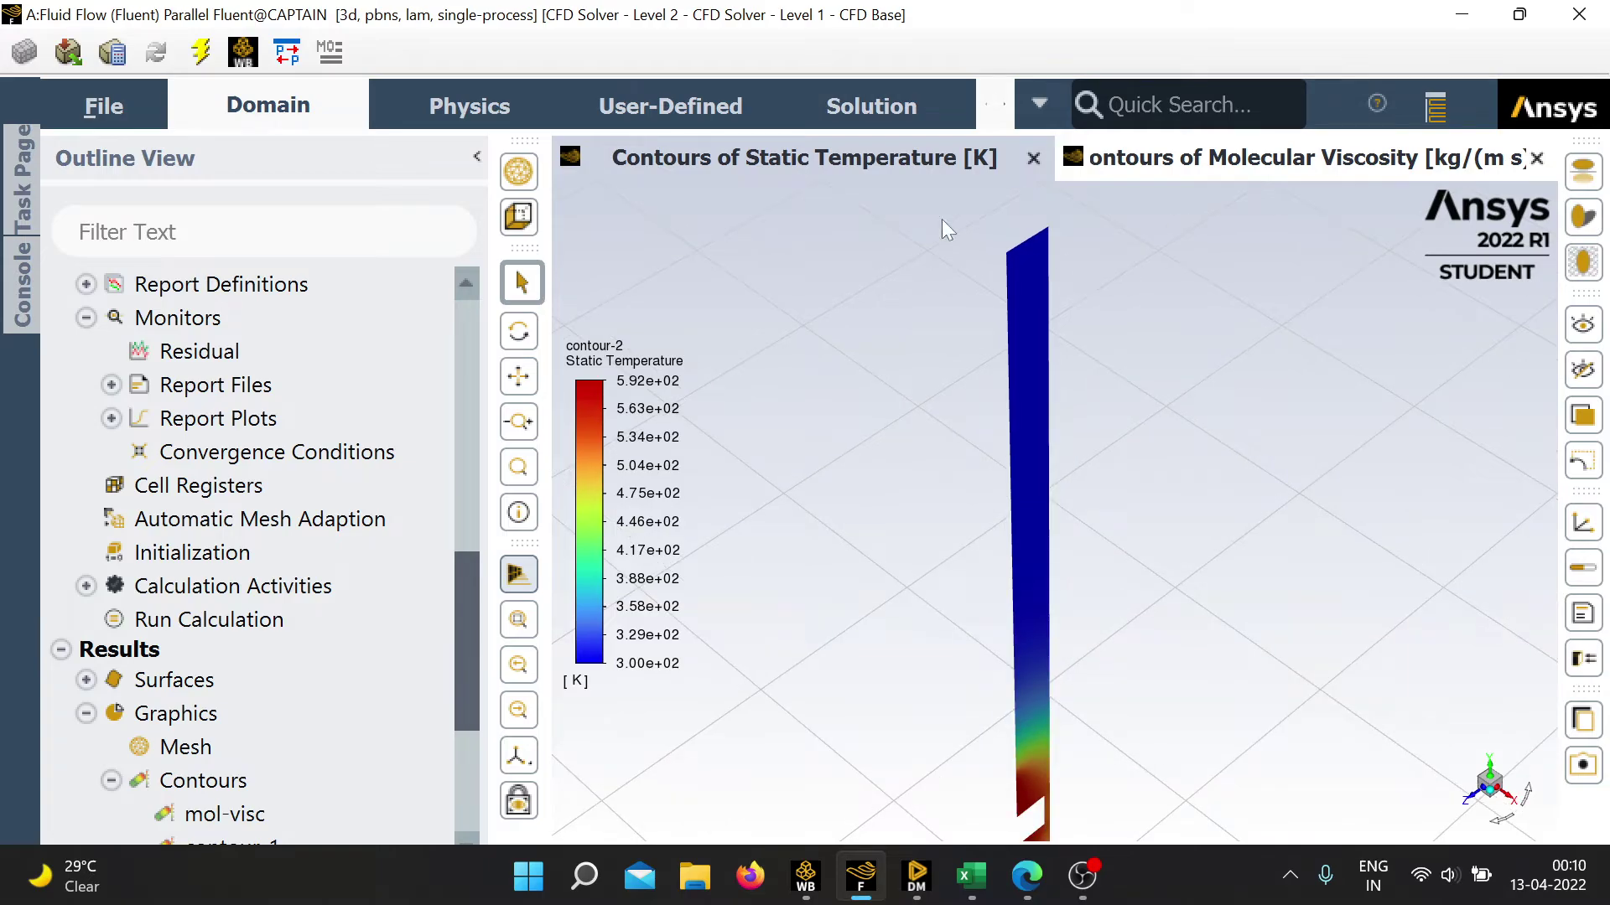
Display the molecular viscosity contours and examine the distribution around the tool cavity.
click(1207, 161)
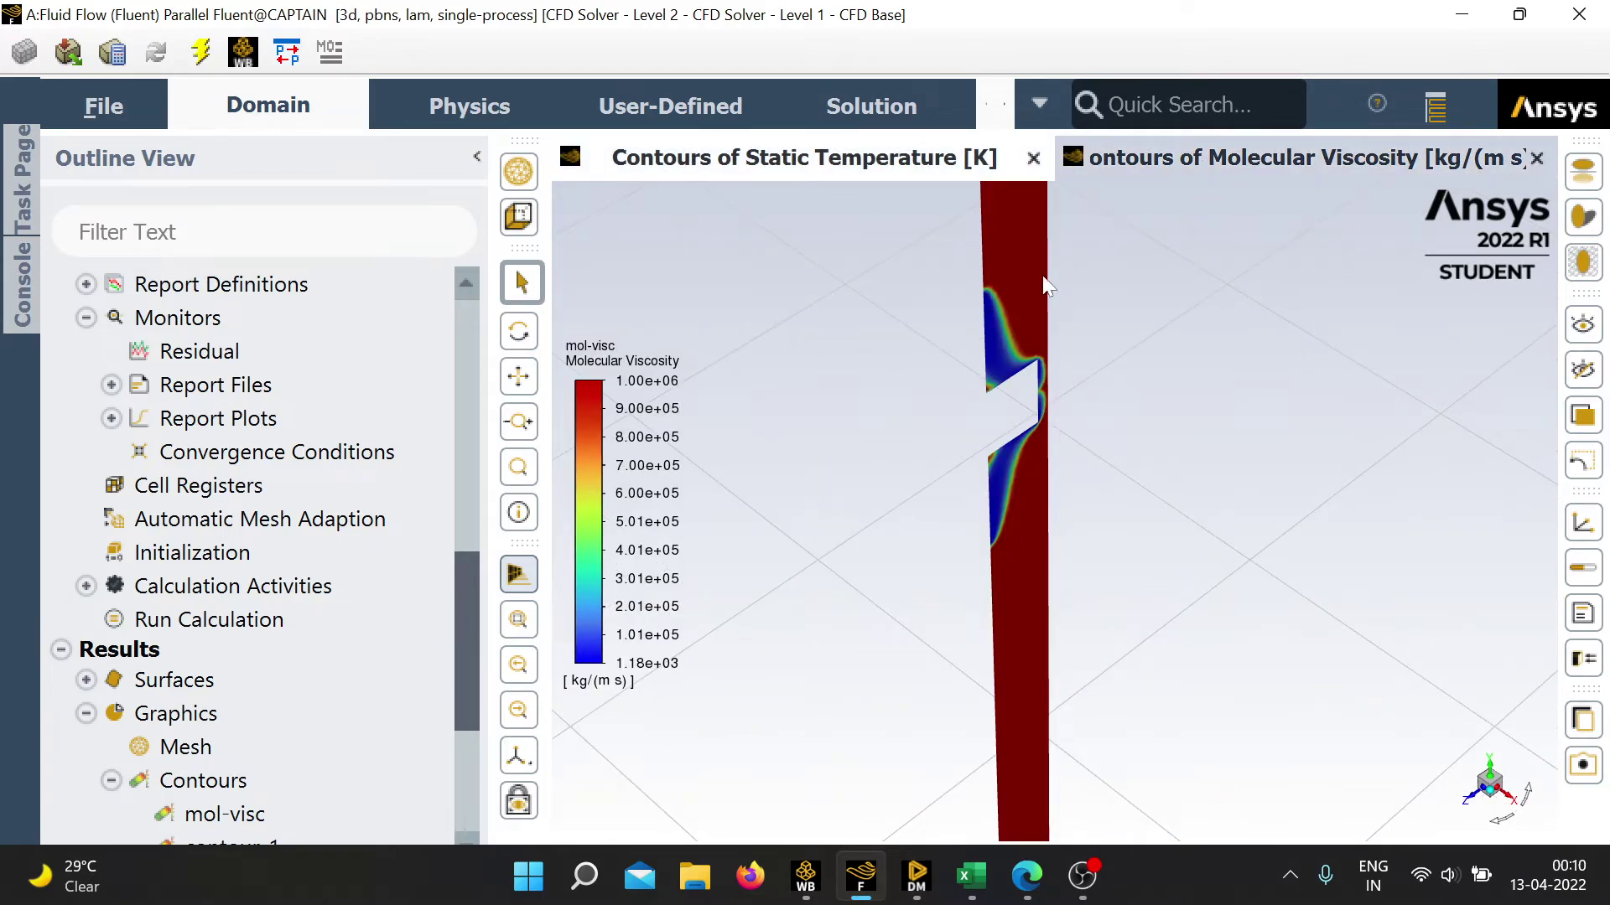
scroll(1051, 286, up, 3)
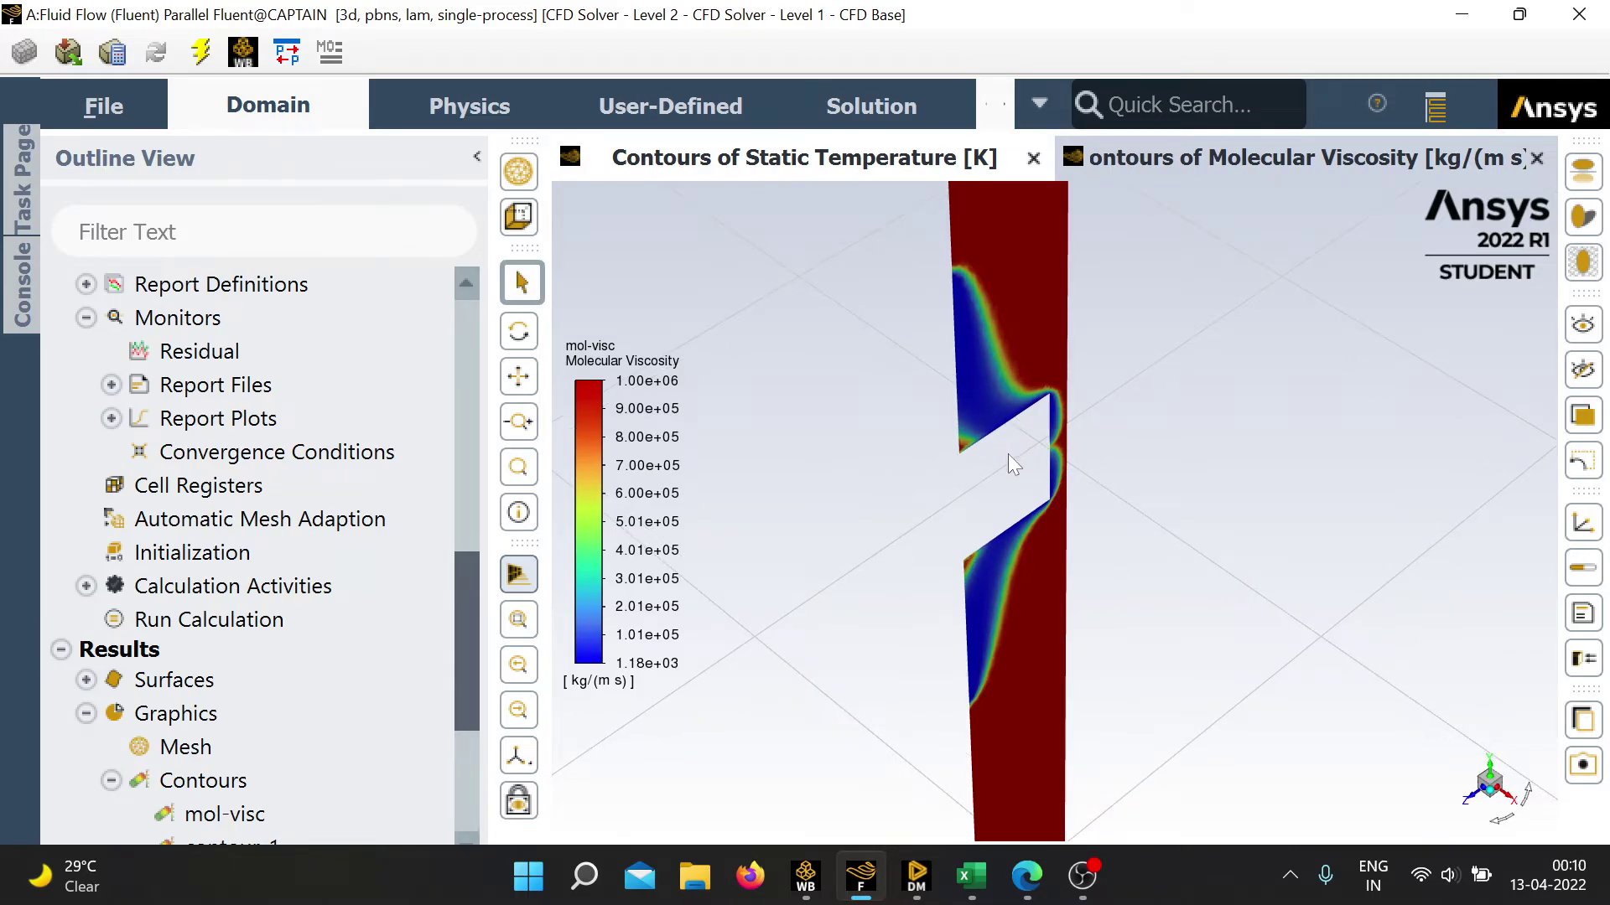
scroll(1008, 454, down, 3)
scroll(1004, 456, up, 3)
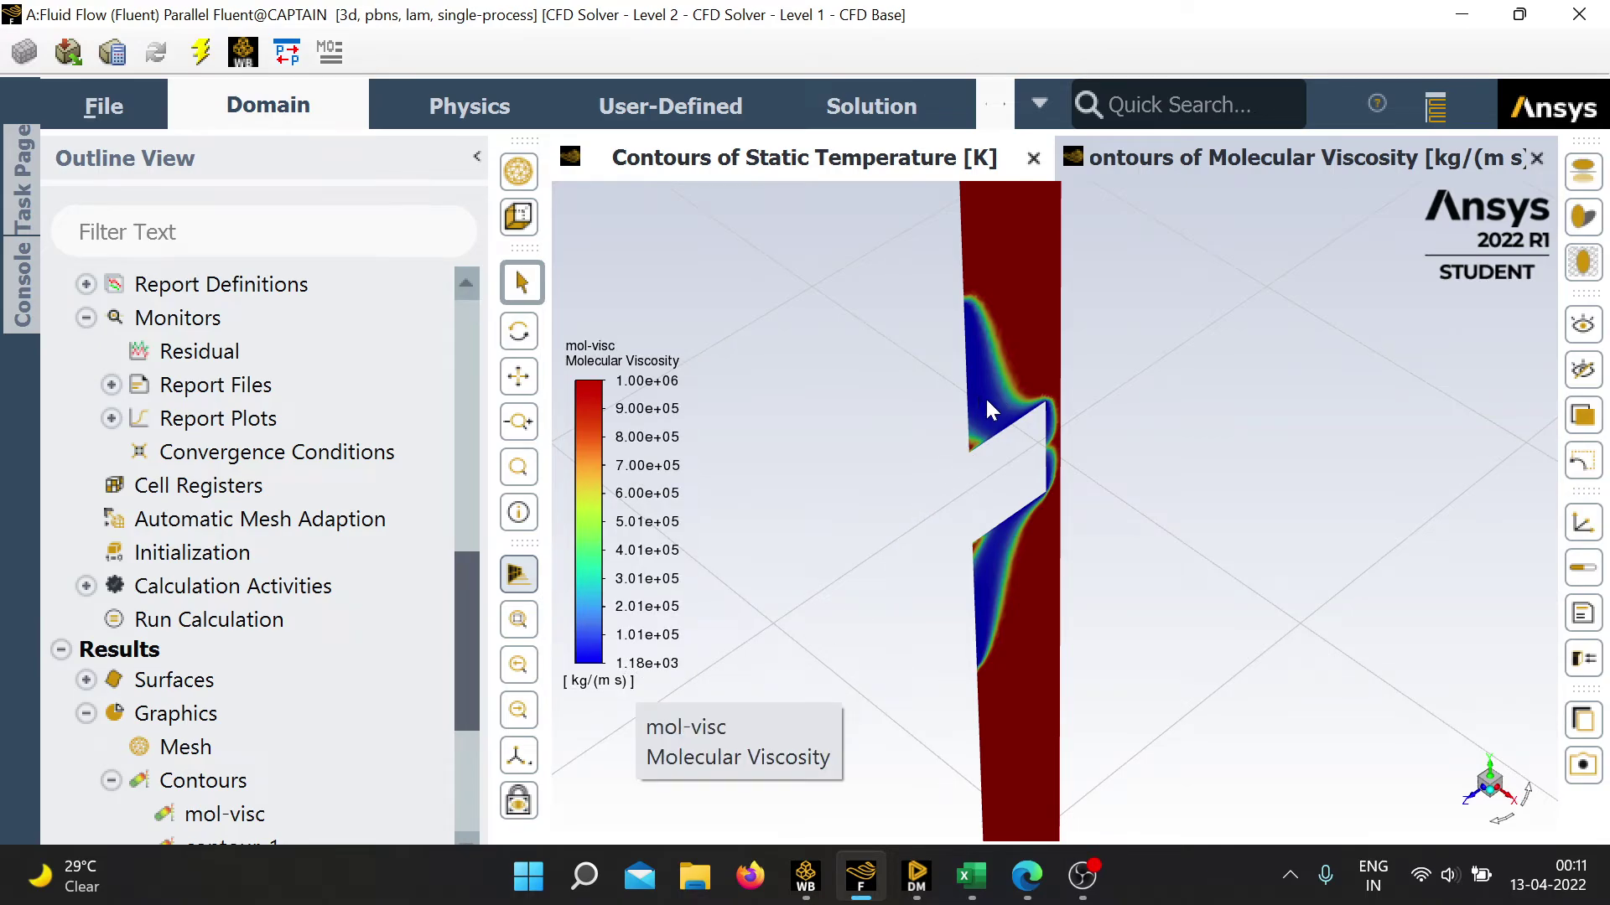
drag(984, 405, 987, 377)
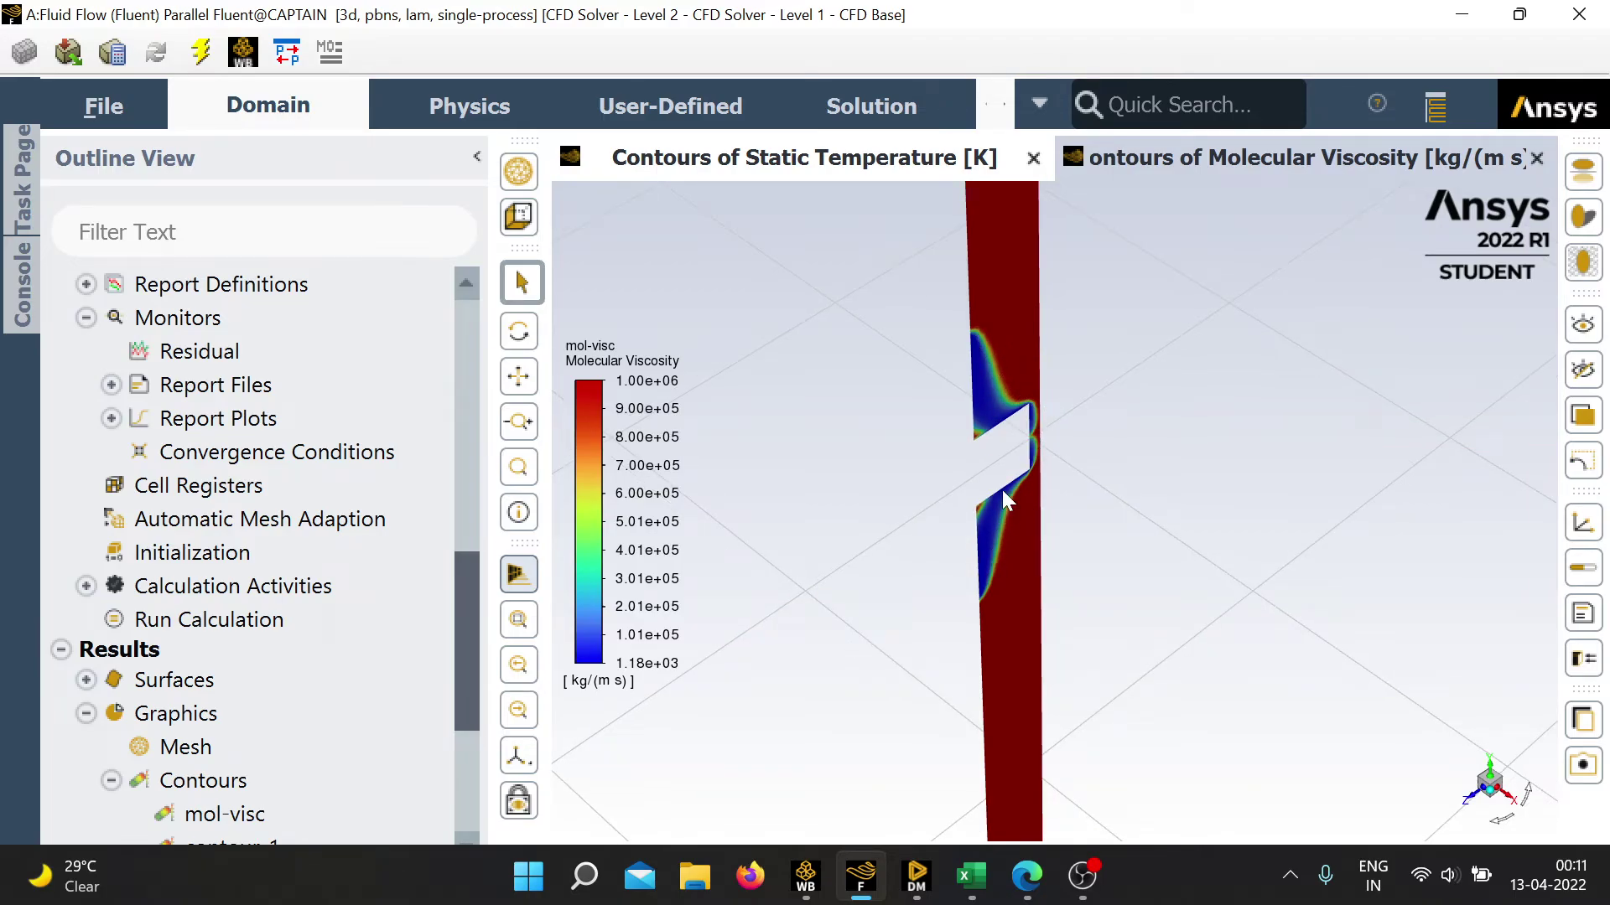
scroll(1044, 417, up, 5)
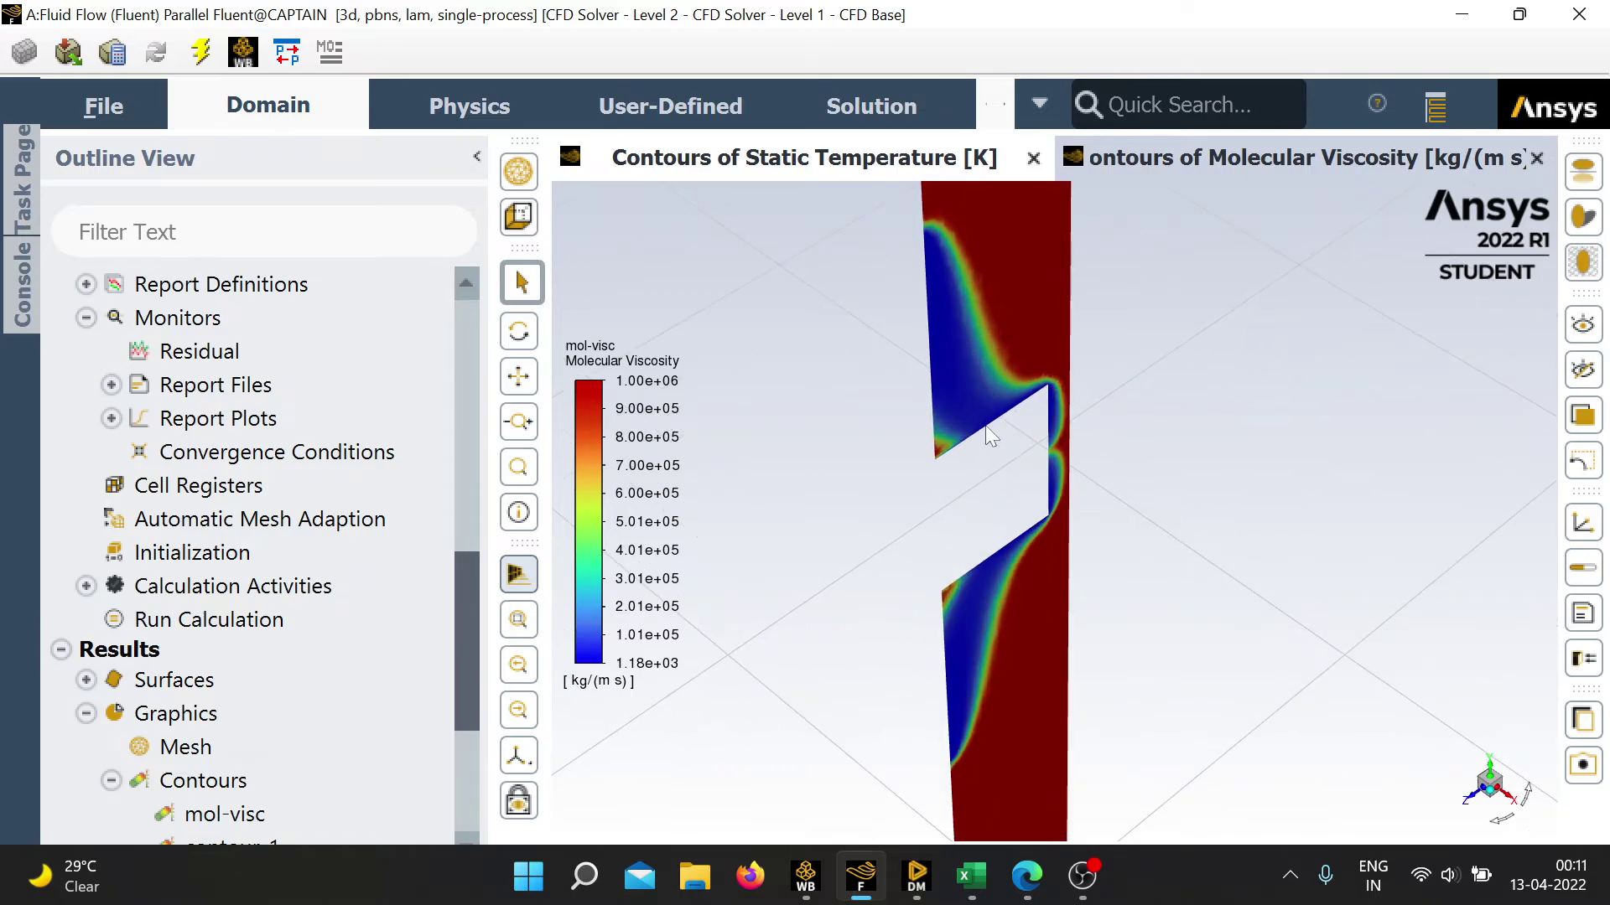
scroll(1008, 421, down, 5)
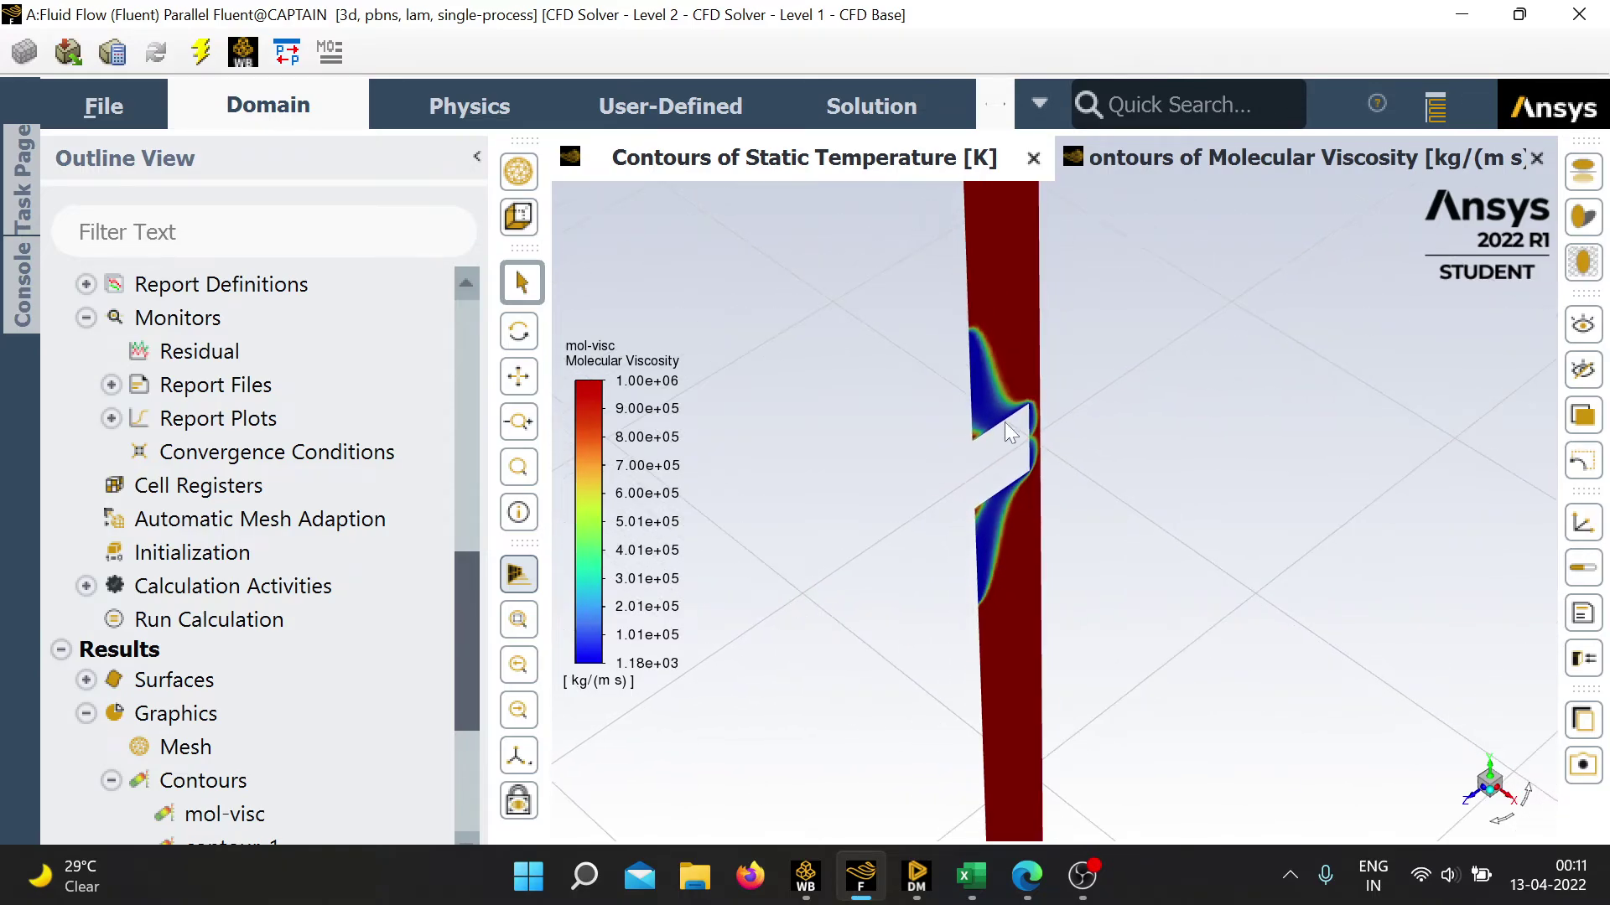
Return to the static temperature contours and view more of the plate section.
click(831, 164)
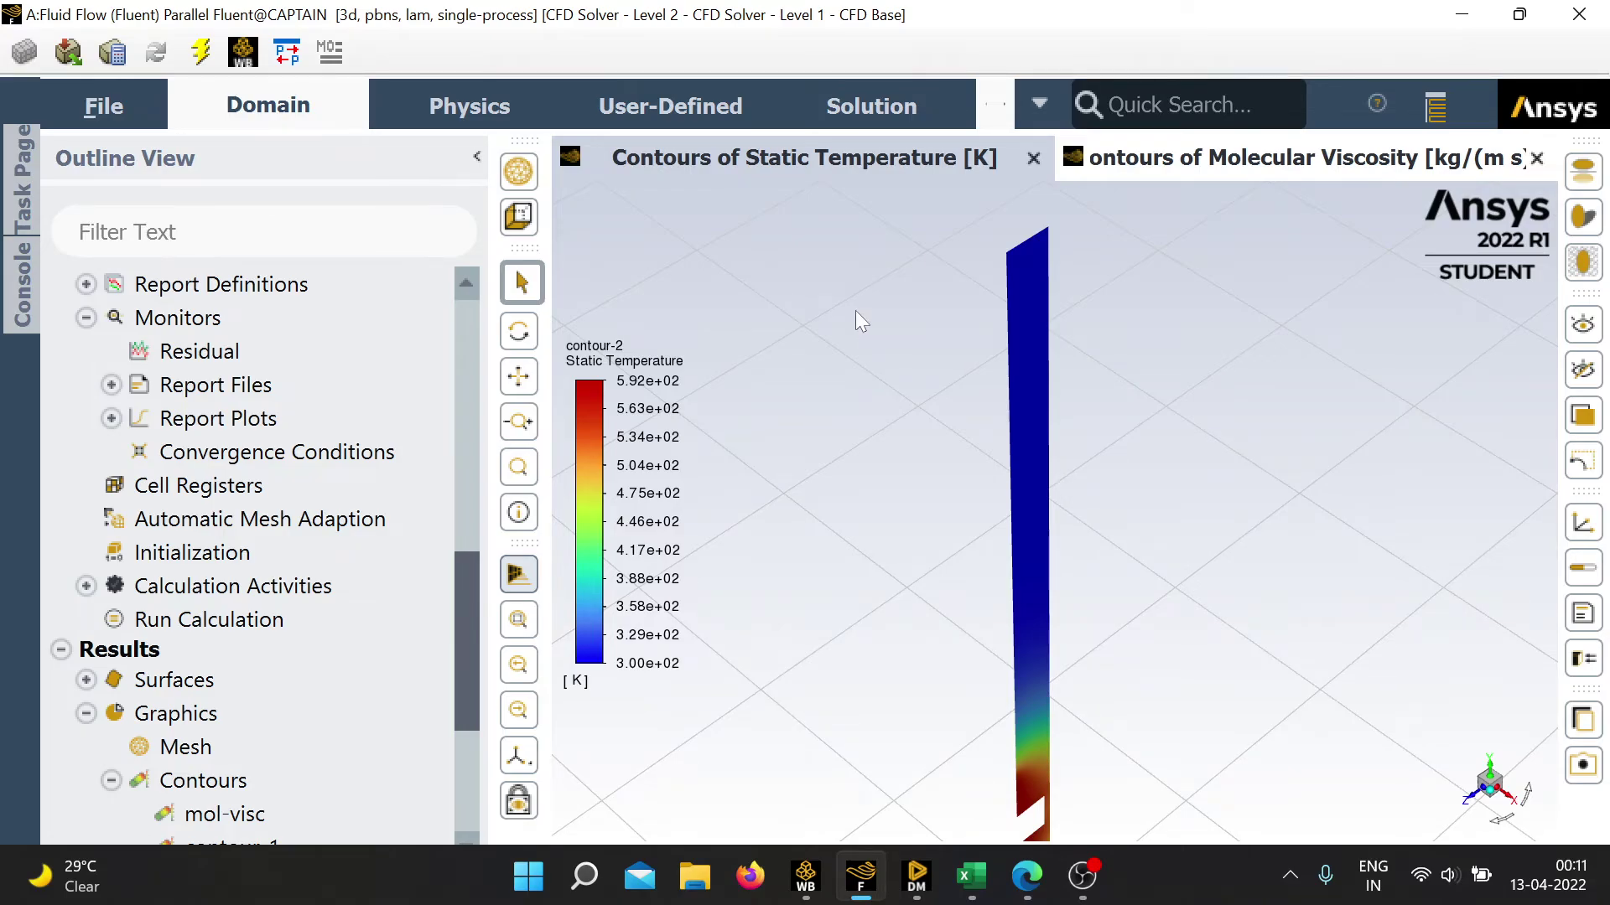
scroll(855, 312, up, 1)
scroll(867, 377, down, 4)
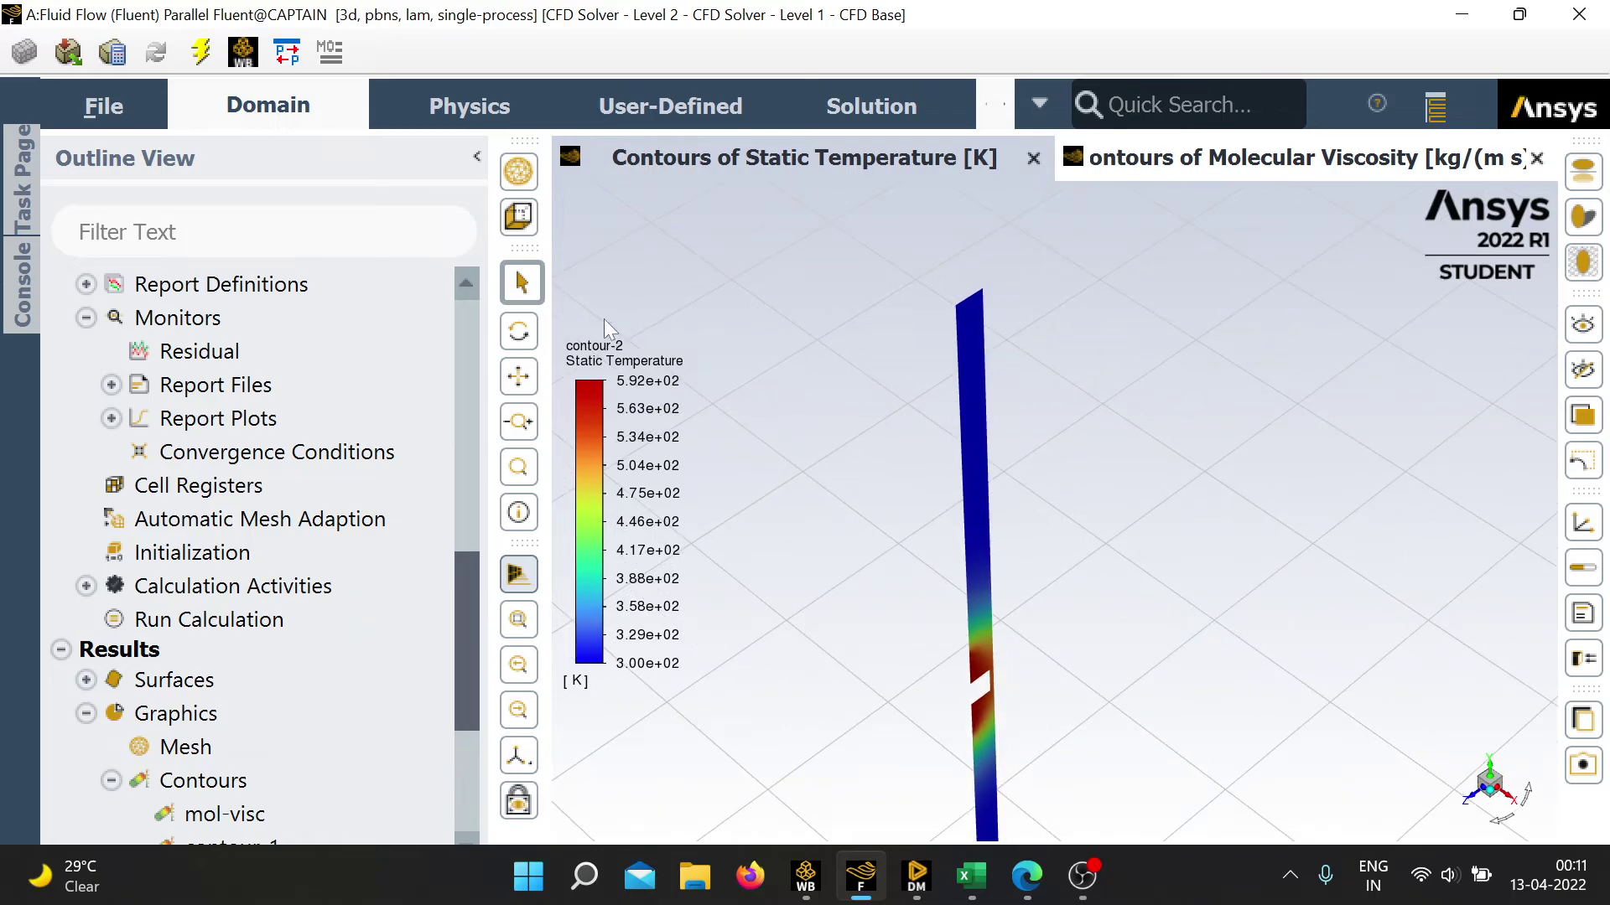
Arrange the workspace with the Tab Graphics-Console layout and collapse the Task Page to enlarge the console.
click(1437, 111)
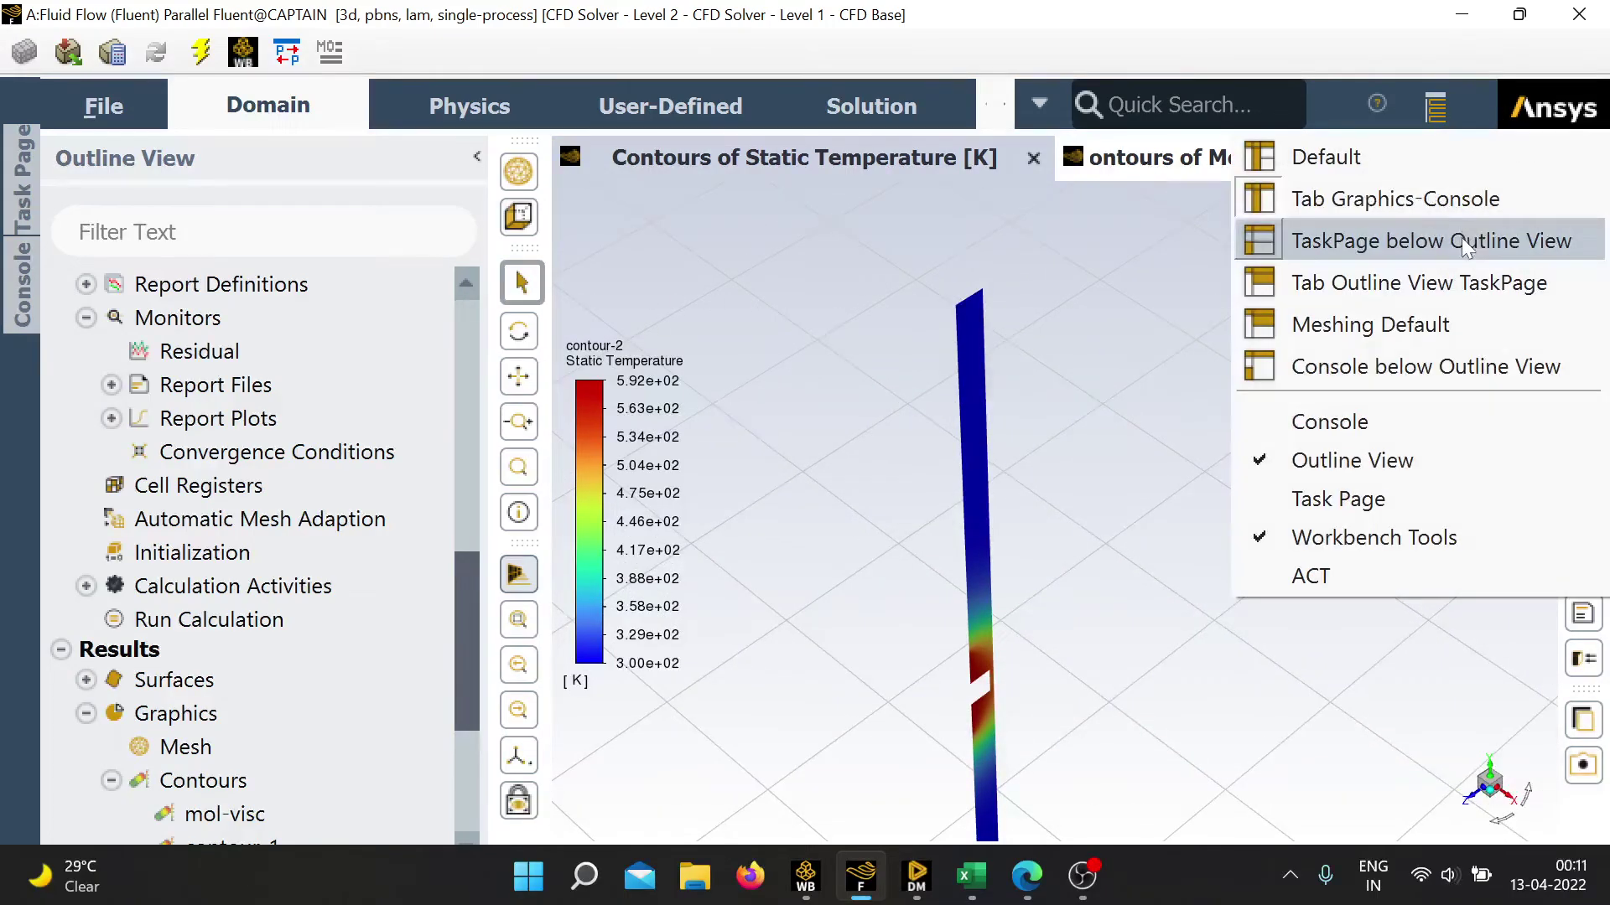
click(1457, 202)
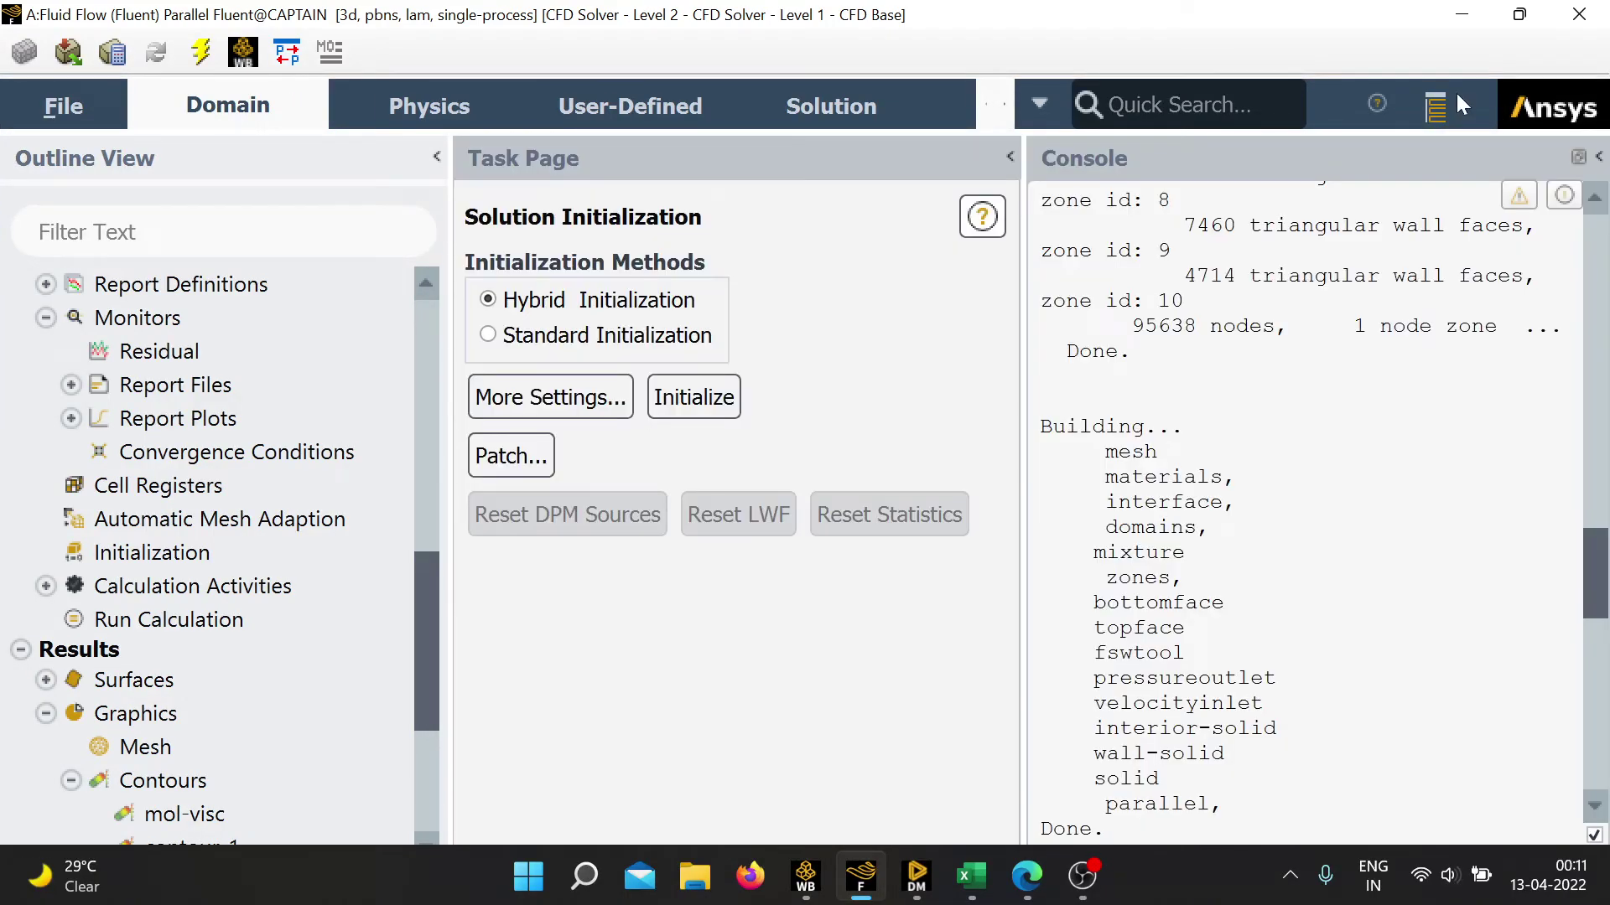
click(1010, 158)
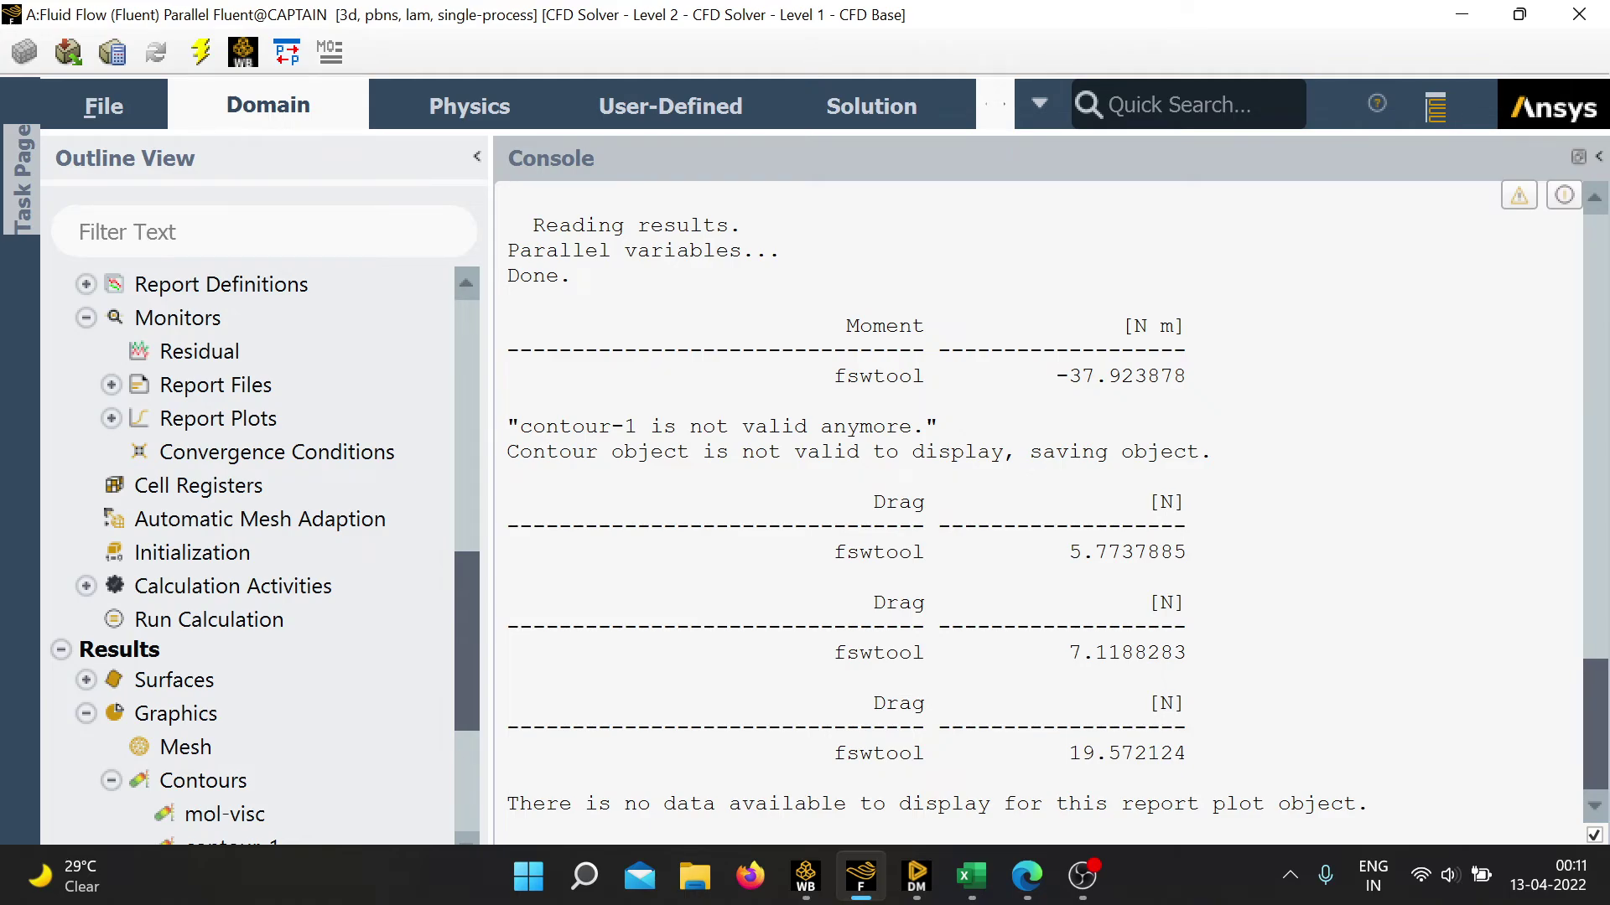
Examine the fswtool drag values in the console and look back over the preceding output.
drag(1069, 652, 1187, 652)
drag(1068, 753, 1188, 752)
scroll(1039, 503, up, 5)
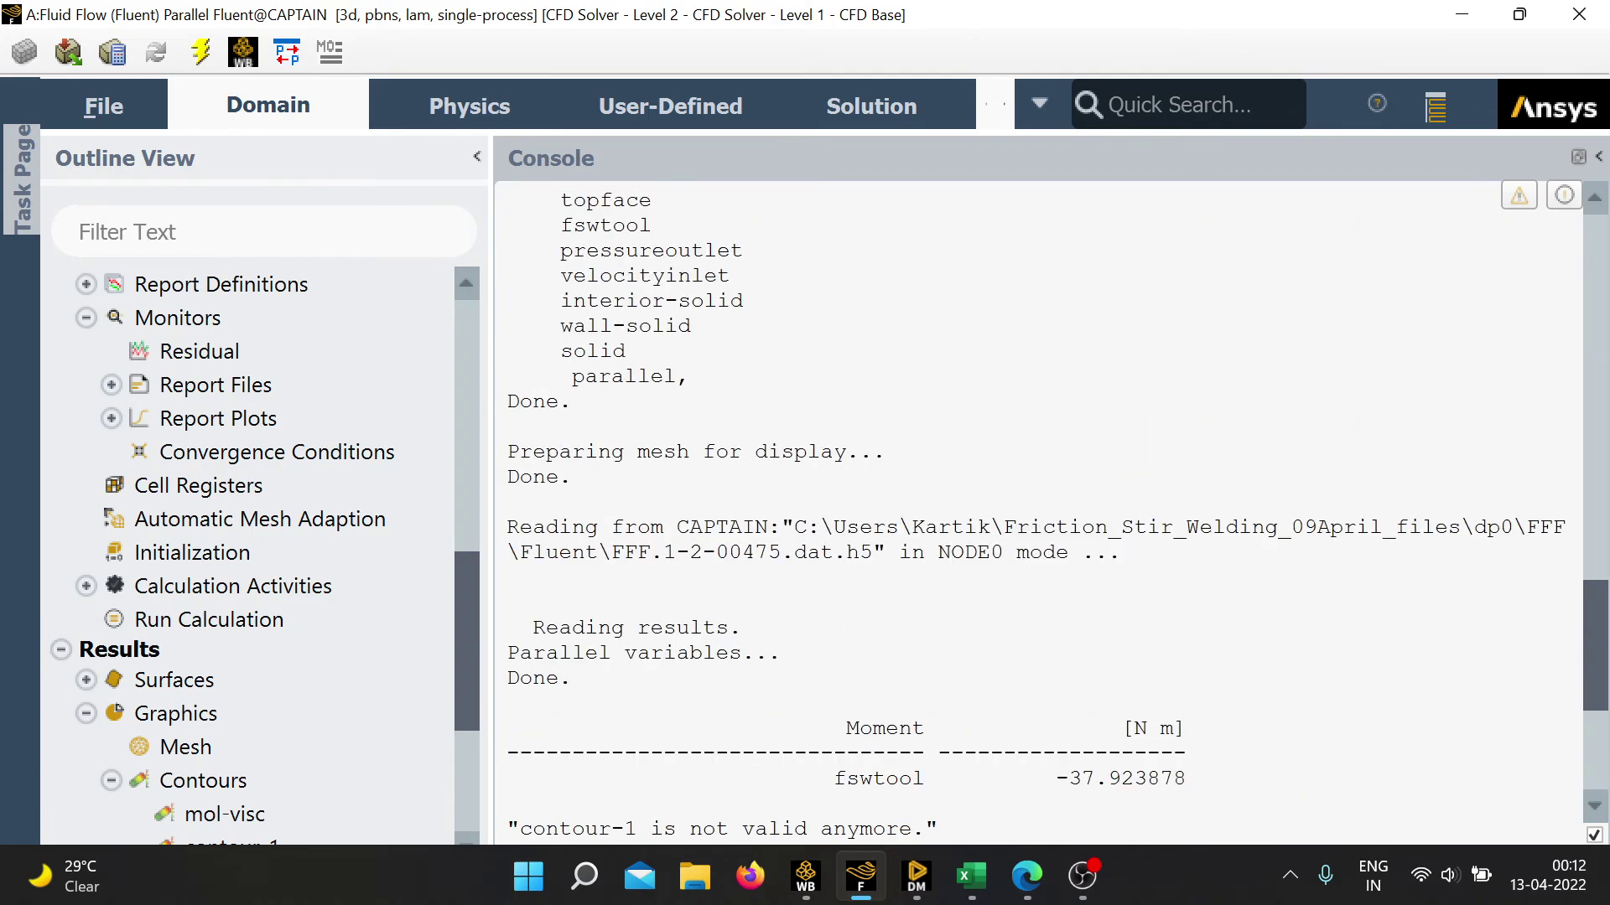
scroll(1039, 503, down, 5)
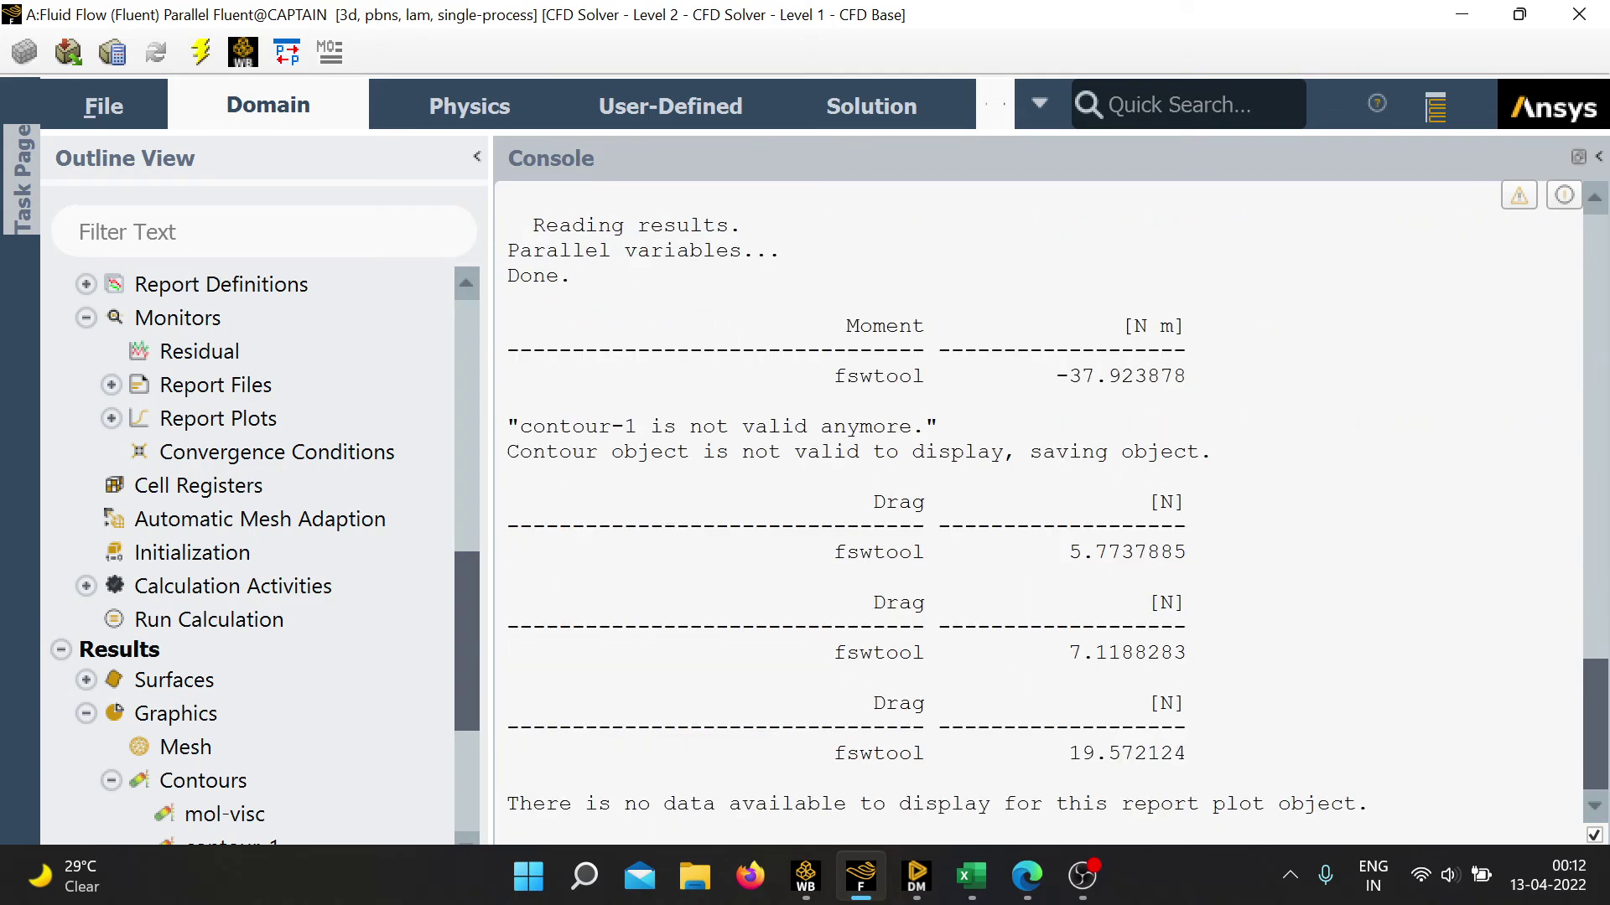